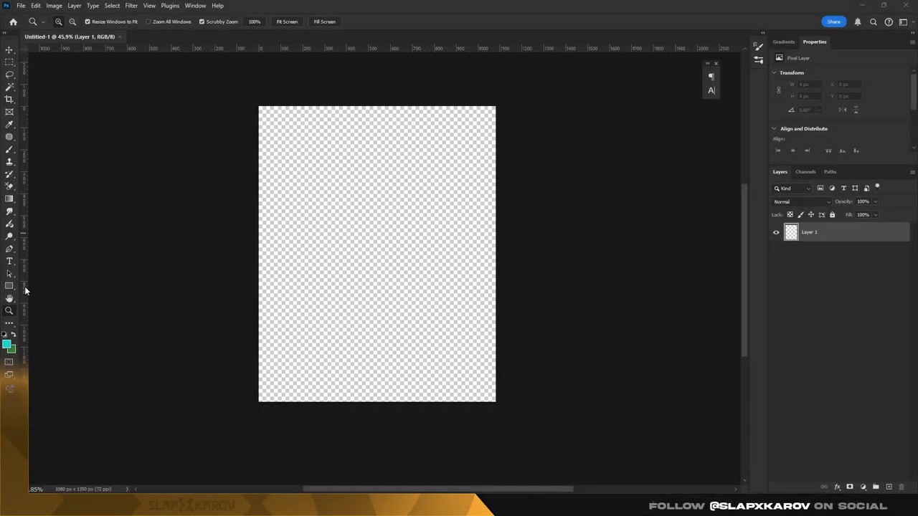
Draw a centred 1080×1080 px black square and add an empty layer above it.
right_click(9, 285)
click(367, 227)
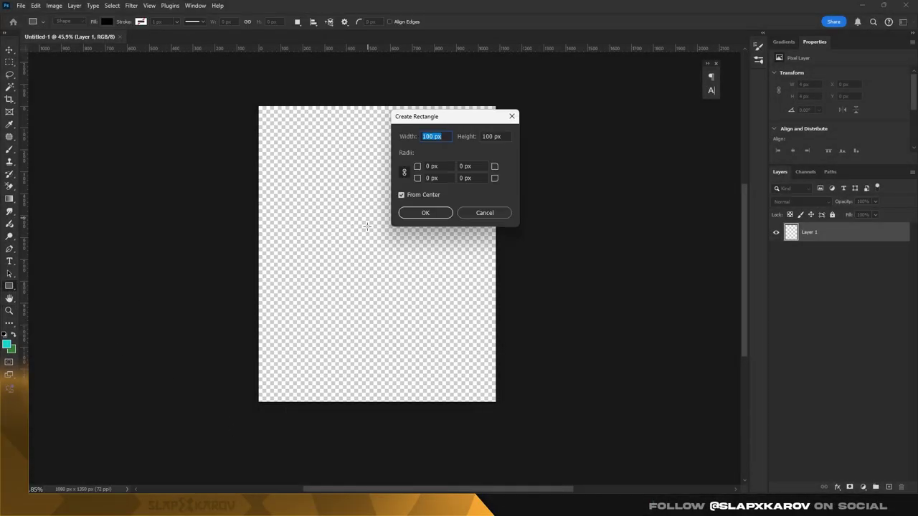
click(426, 213)
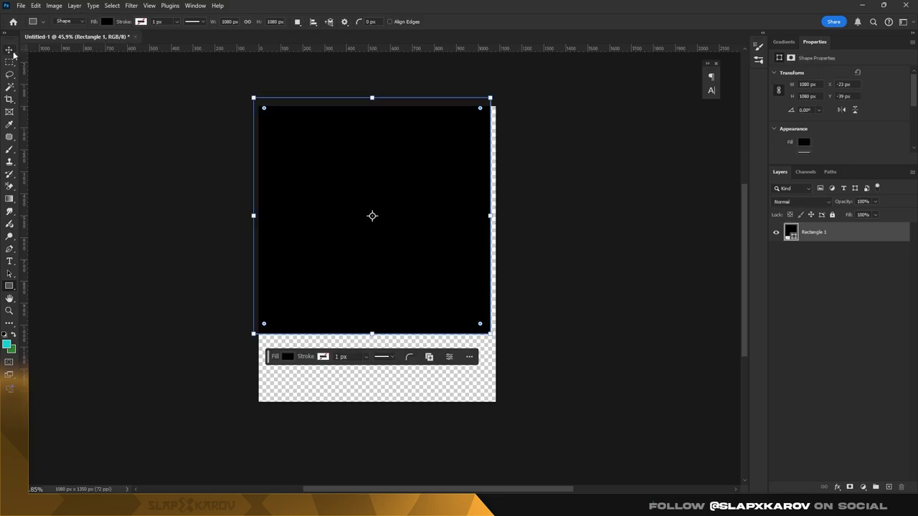
key(ctrl+shift+alt+n)
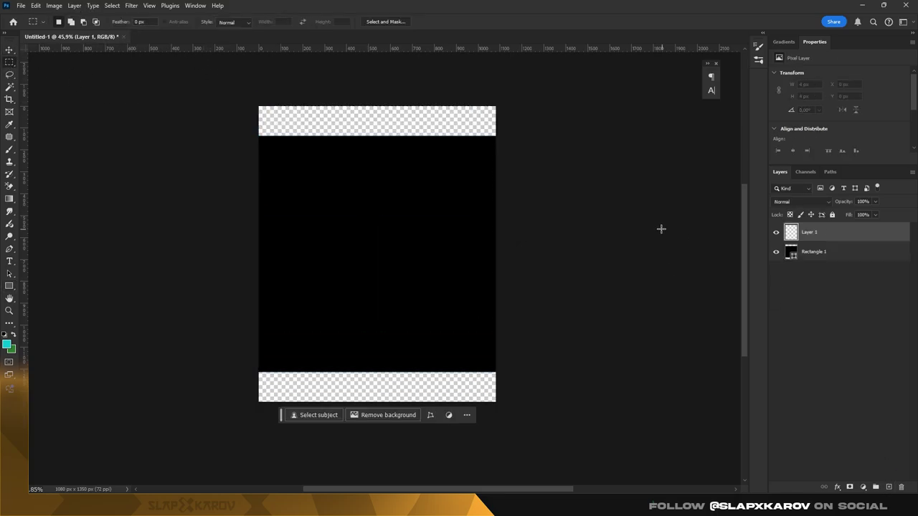
Place horizontal guides along the black square's top and bottom edges.
drag(214, 140, 214, 135)
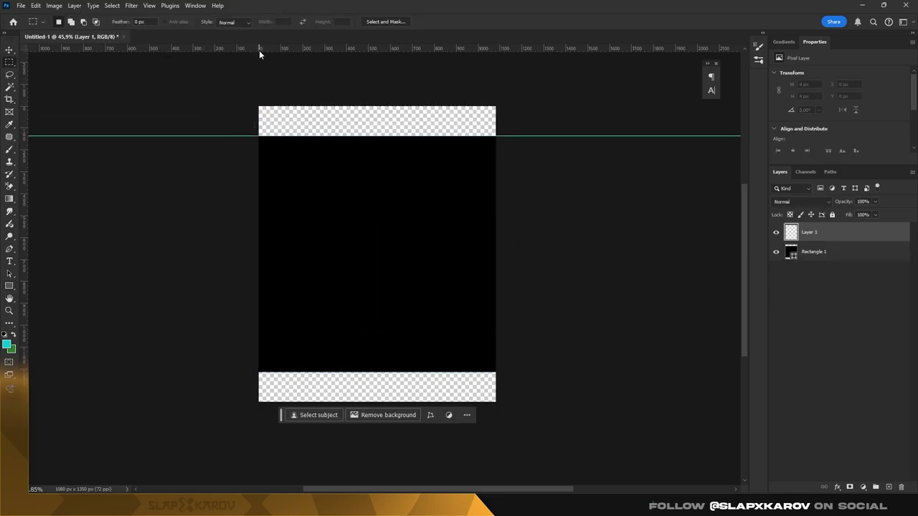
key(v)
scroll(418, 191, up, 10)
click(329, 152)
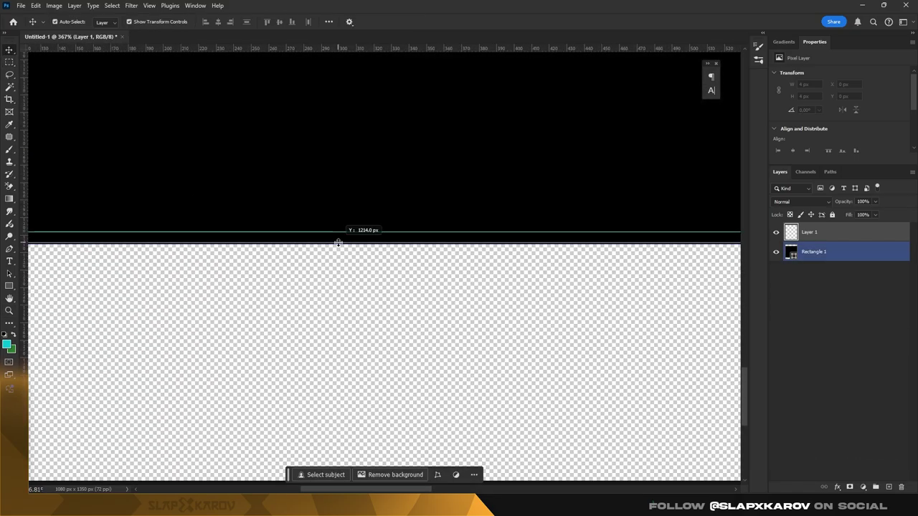
drag(337, 244, 331, 258)
scroll(333, 259, up, 10)
key(z)
scroll(331, 259, down, 20)
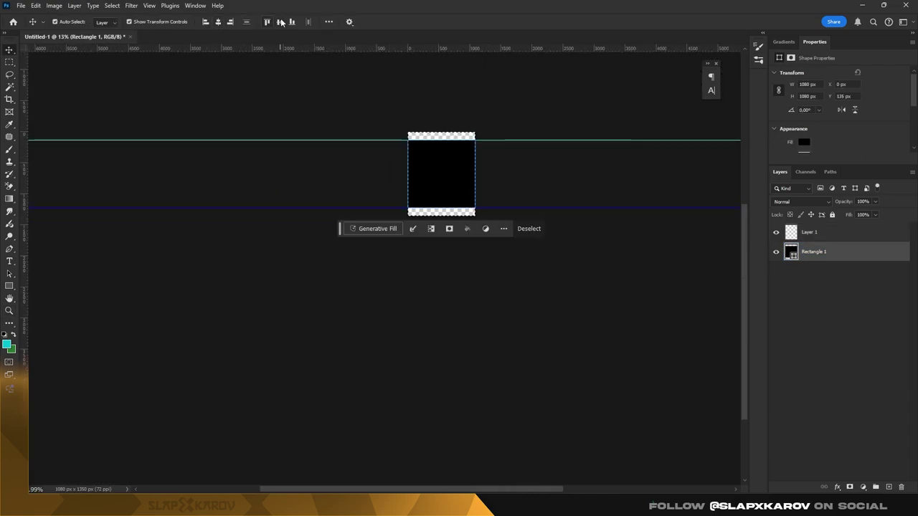
key(z)
key(ctrl+d)
scroll(474, 61, up, 2)
Duplicate the square as layer '1' and stretch it to the full 1080×1350 canvas.
key(ctrl+j)
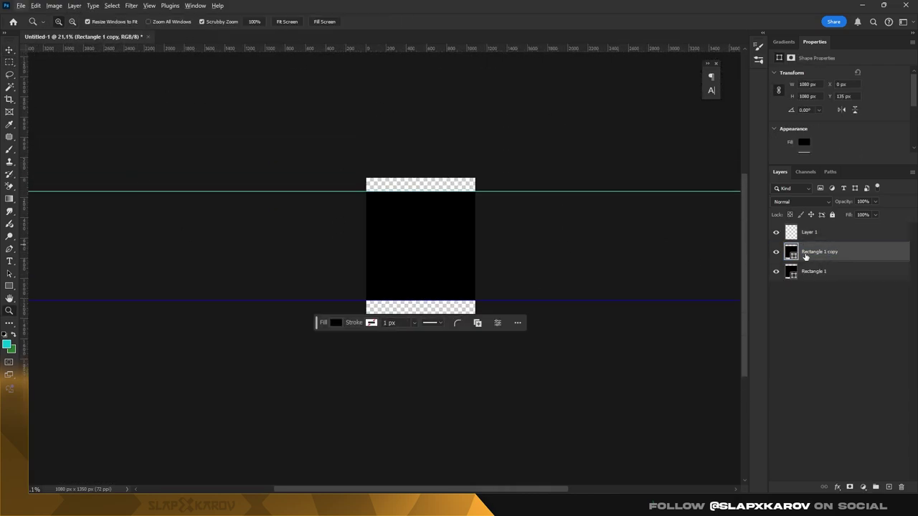
text(1)
key(Return)
key(ctrl+t)
drag(420, 191, 420, 178)
drag(421, 301, 421, 314)
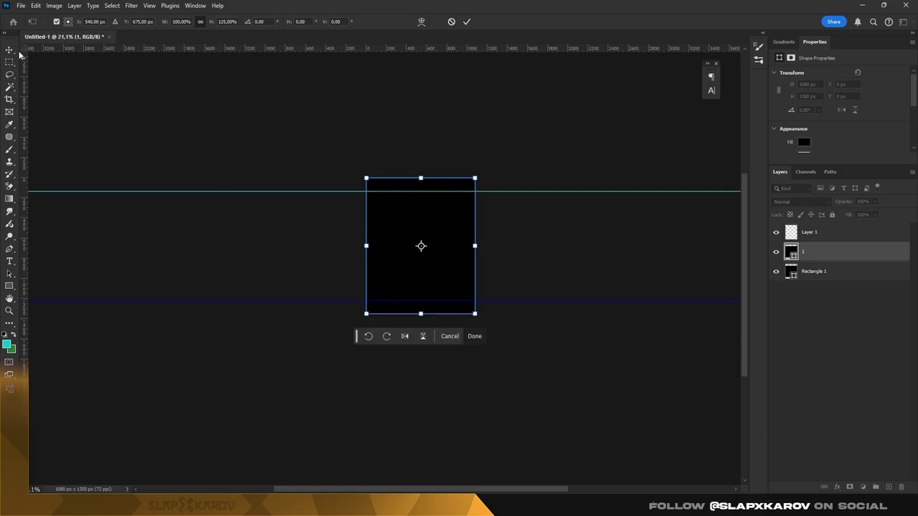
key(Return)
Fill the copied rectangle pink and shrink it slightly.
double_click(791, 252)
click(765, 238)
scroll(428, 199, up, 2)
key(ctrl+t)
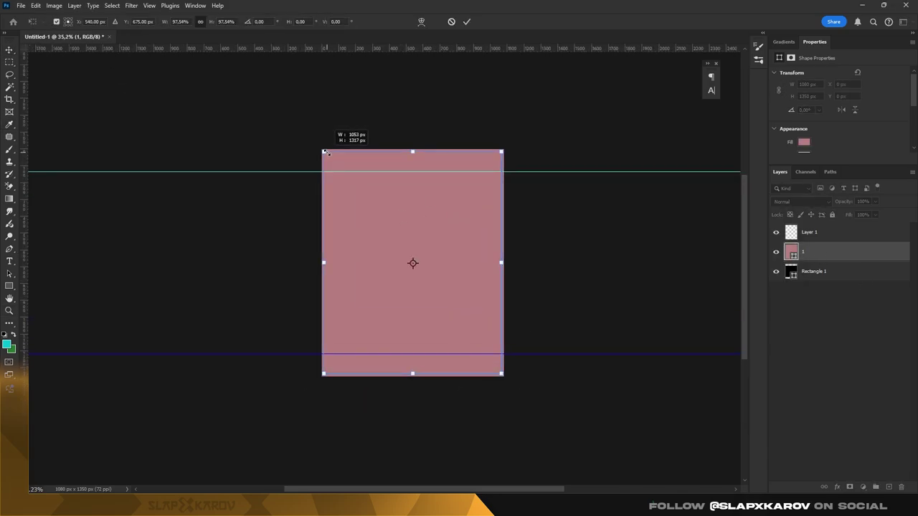
key(Return)
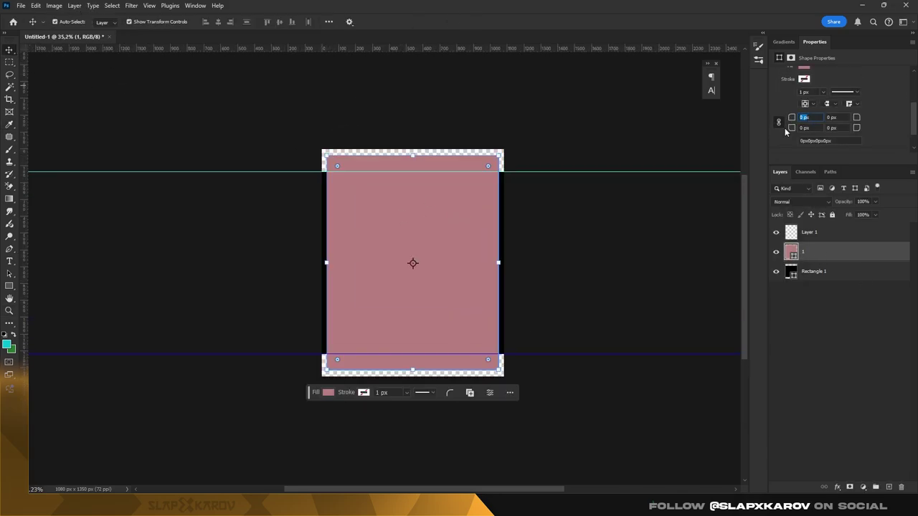
Round the pink rectangle's corners to a 70 px radius.
text(20)
key(Return)
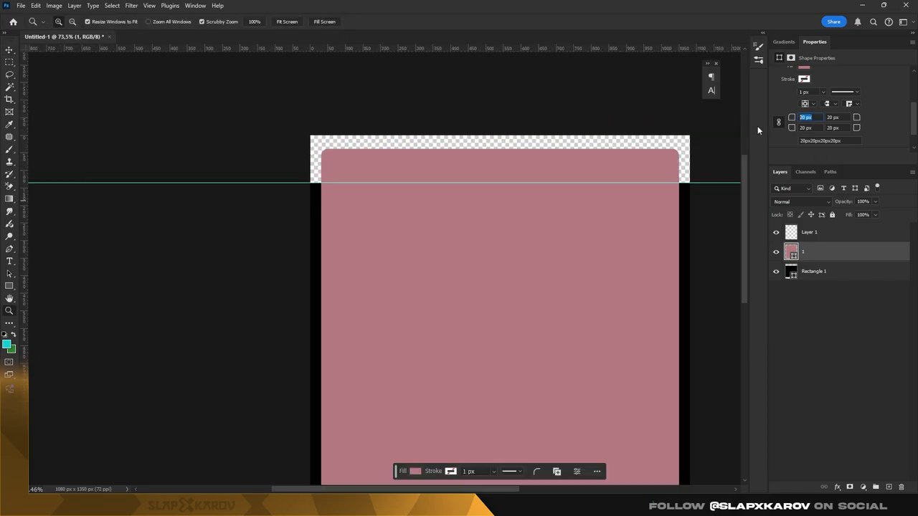
text(70)
key(Return)
key(ctrl+minus)
Contract the shape's selection twice and mask the inside, leaving a thin pink outline.
key(ctrl+a)
drag(395, 200, 443, 190)
click(112, 5)
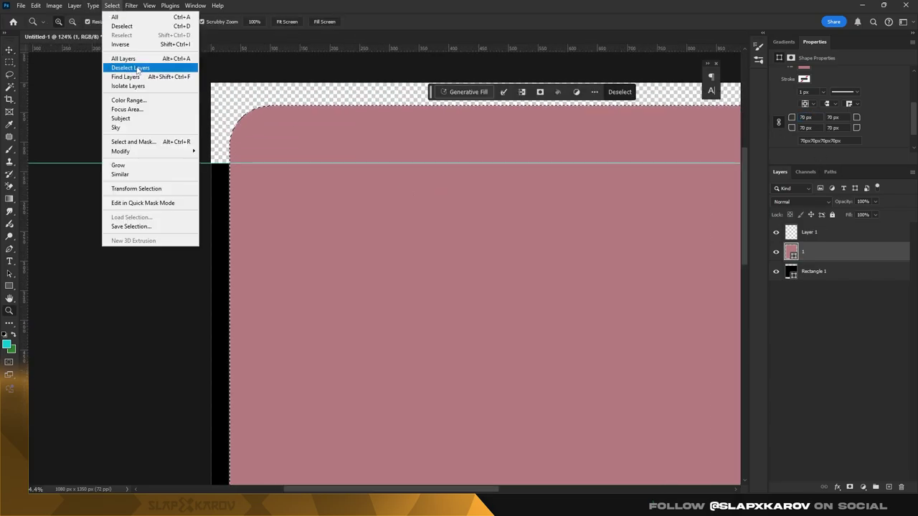
click(227, 179)
click(504, 156)
click(111, 5)
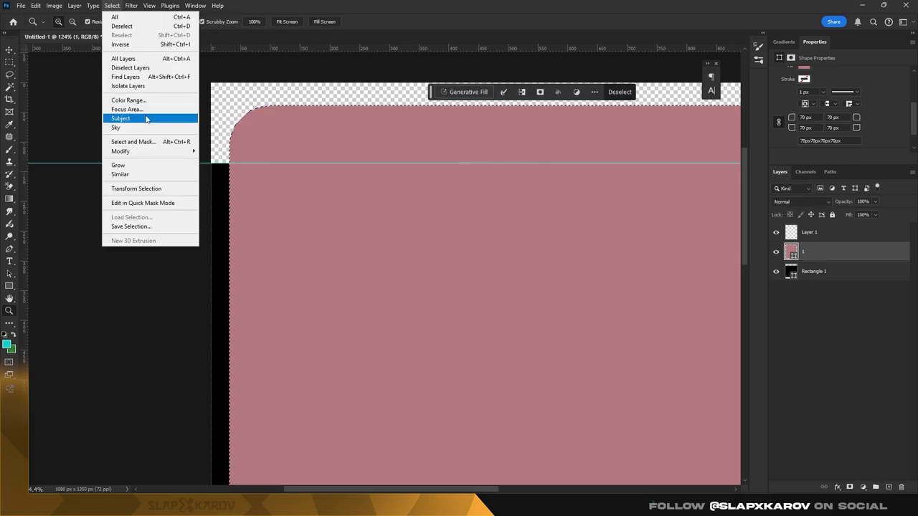
click(217, 178)
key(Return)
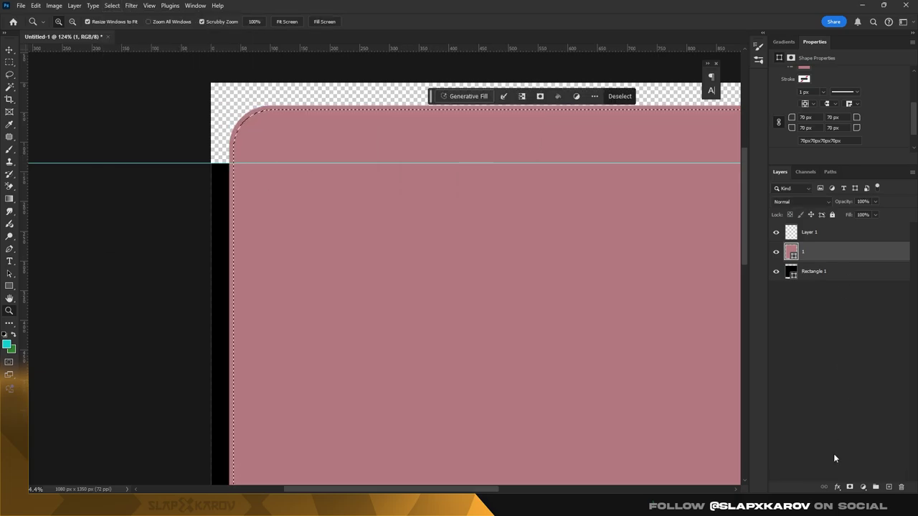
alt+click(849, 487)
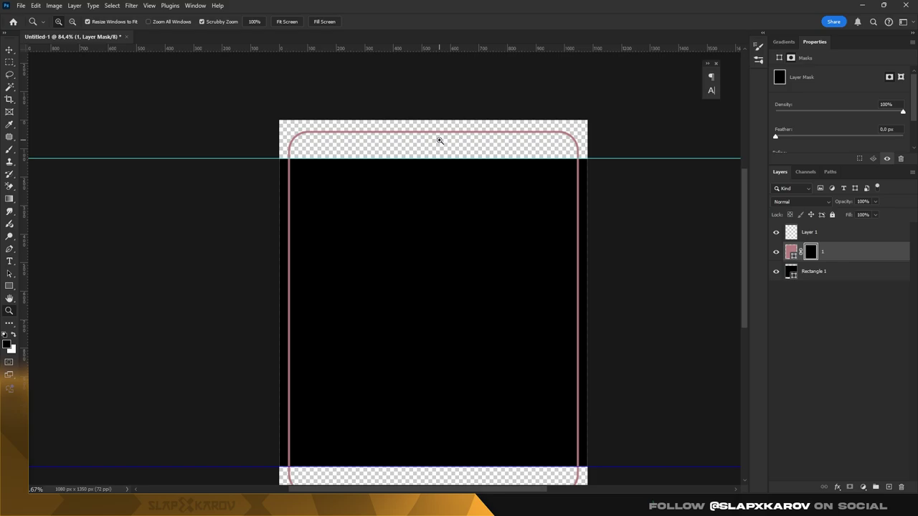
Paint black on the frame's mask over the side lines, leaving top and bottom corners.
drag(419, 142, 428, 150)
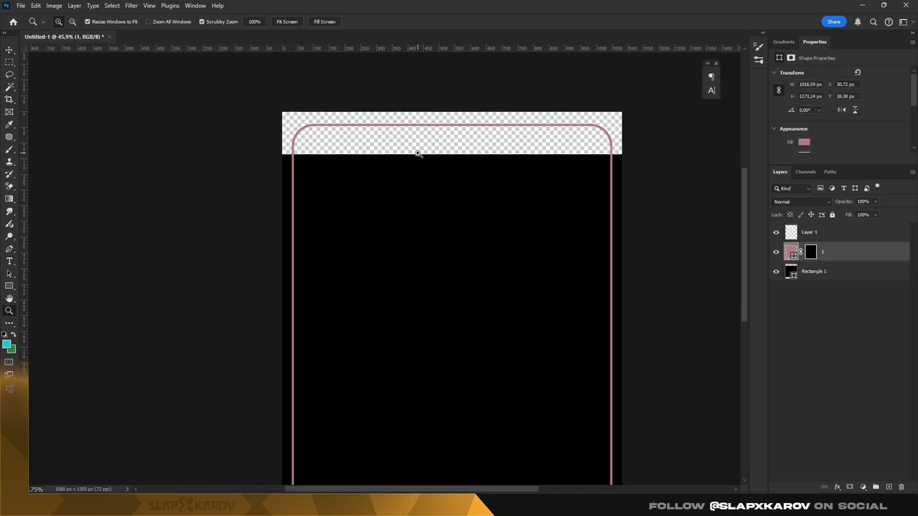
click(810, 251)
ctrl+click(791, 272)
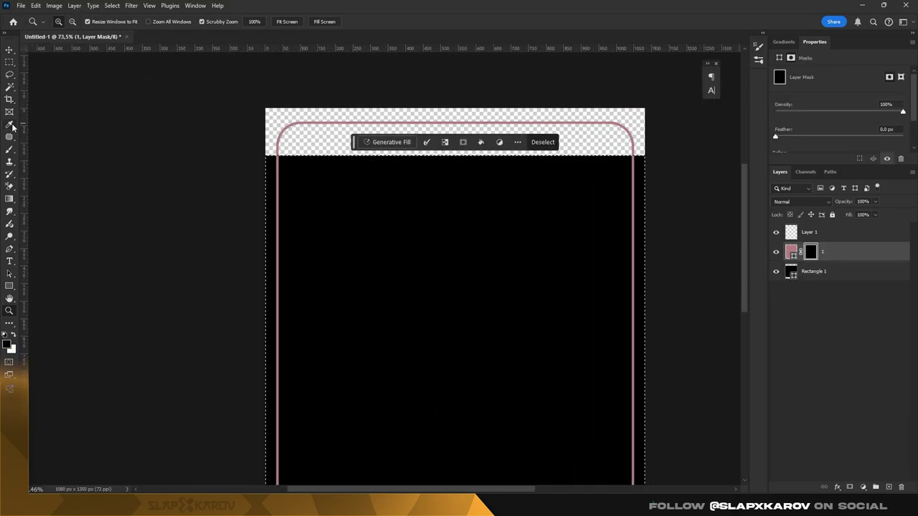
key(])
key(])
drag(633, 208, 625, 359)
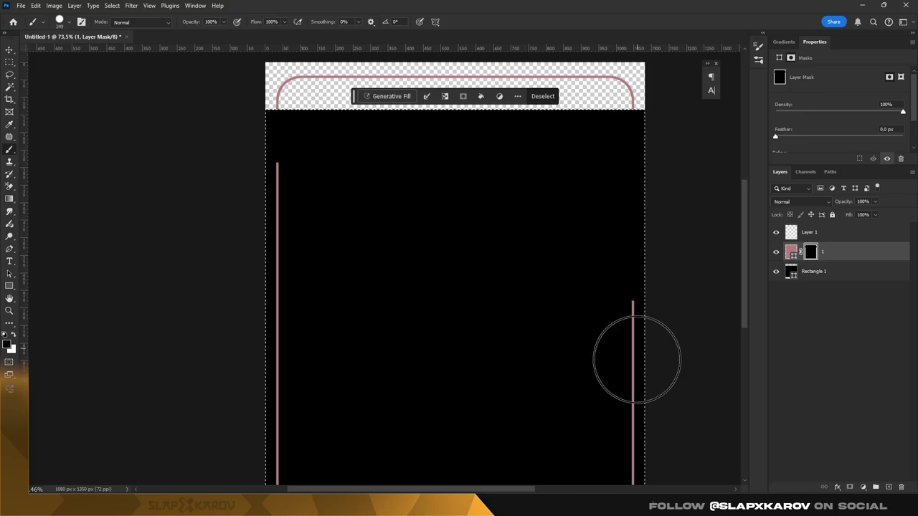
drag(302, 334, 270, 149)
key(ctrl+d)
Stretch the black background Rectangle 1 to the full canvas height.
key(ctrl+minus)
key(ctrl+minus)
key(ctrl+minus)
key(v)
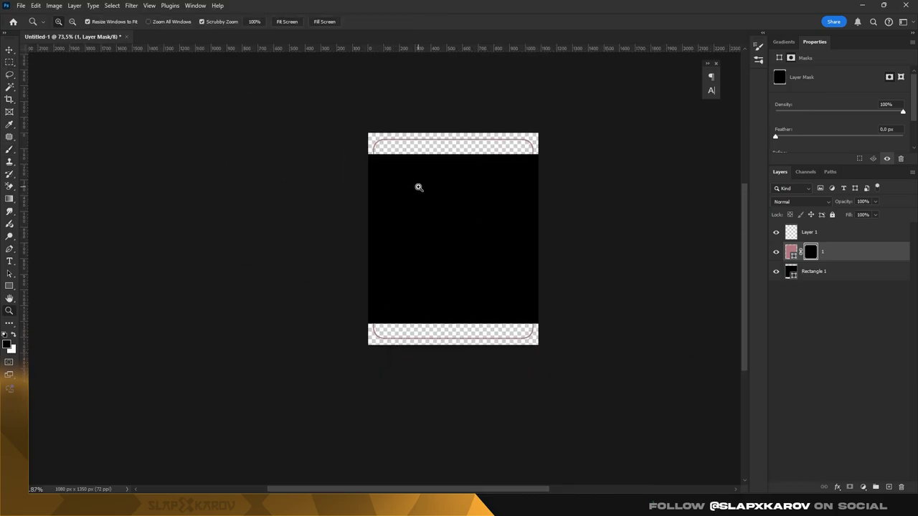
click(418, 233)
key(ctrl+t)
drag(453, 323, 454, 345)
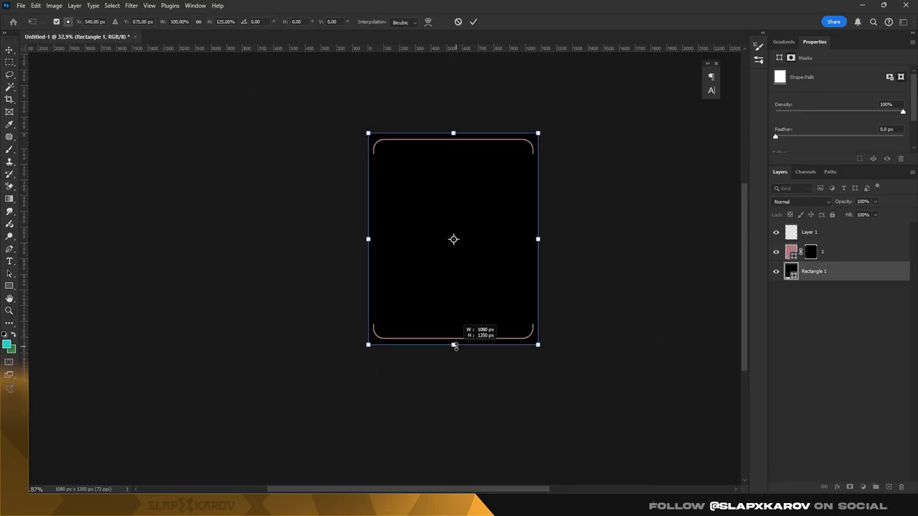
key(Return)
alt+scroll(516, 139, up, 2)
Add a vertical centre guide and draw a 401 px-wide bar, Rectangle 2.
key(ctrl+t)
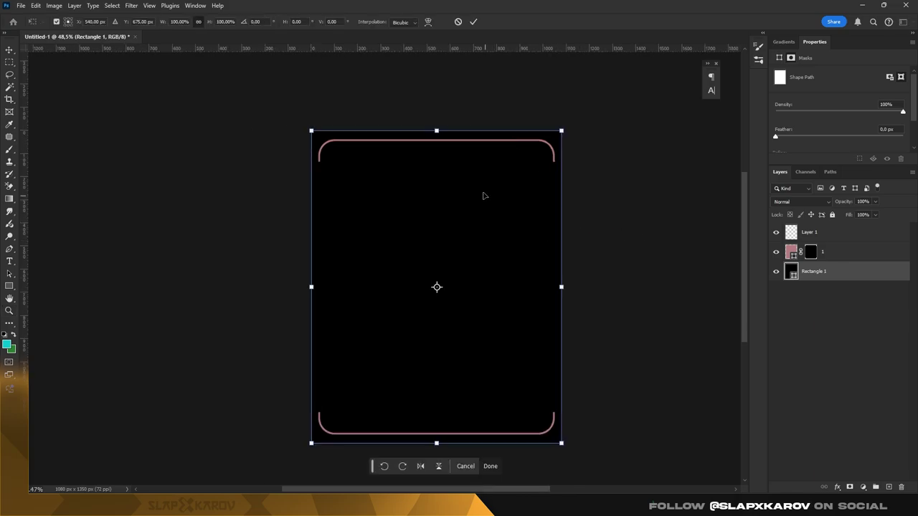
drag(394, 222, 440, 228)
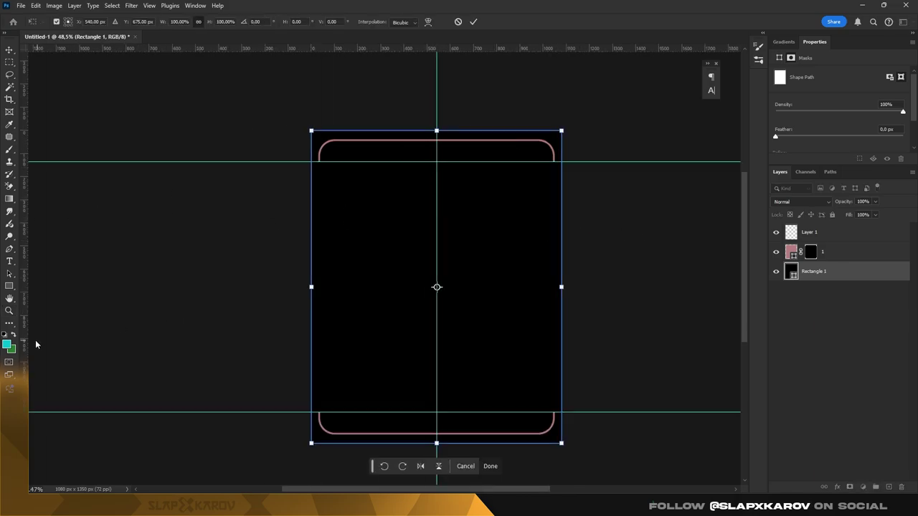
key(u)
drag(345, 257, 423, 273)
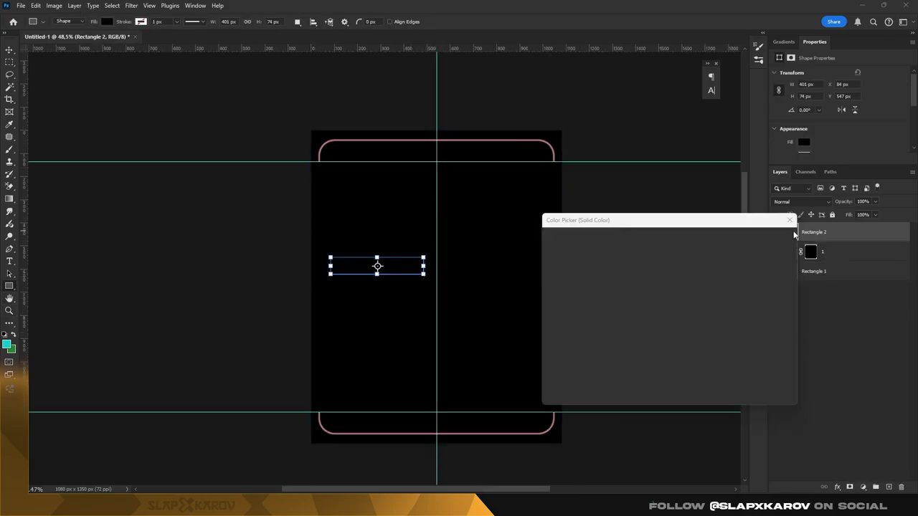
Make the bar red, centre it at the top edge and copy it to the bottom edge.
click(752, 238)
key(v)
key(ctrl+a)
click(218, 23)
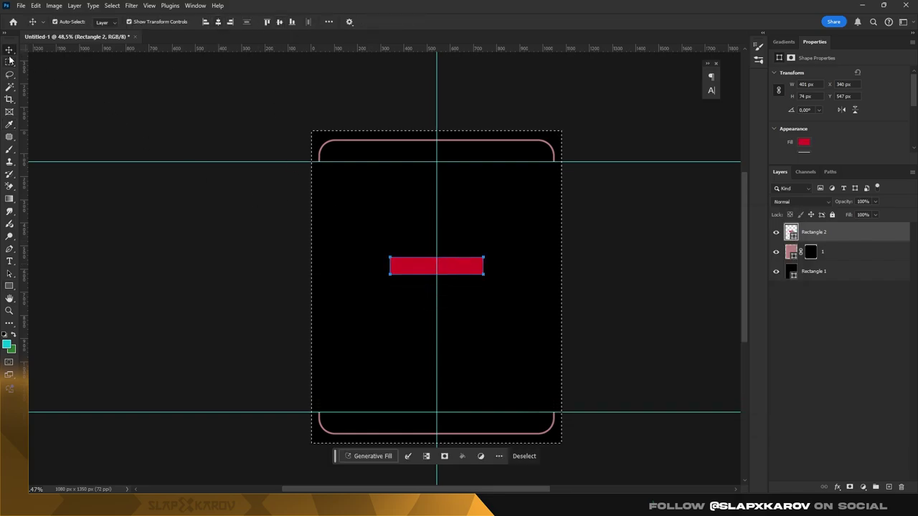
key(ctrl+t)
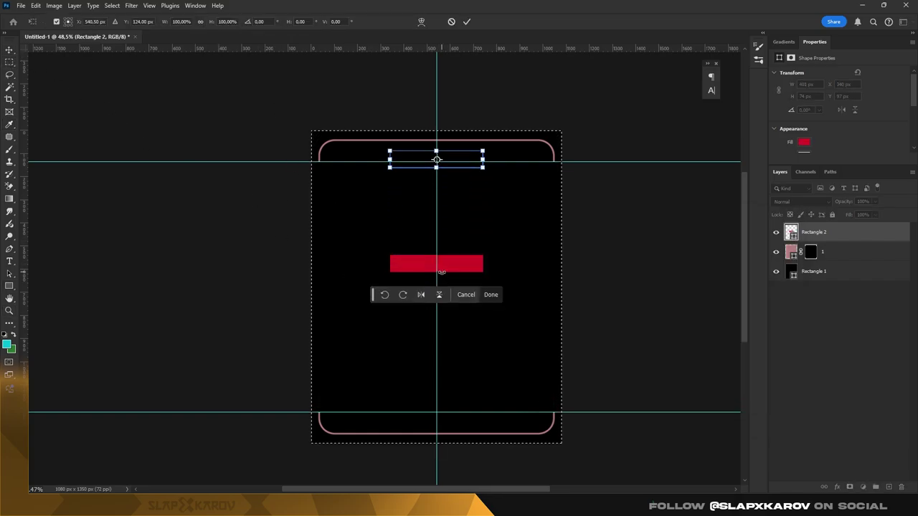
key(shift+Up)
key(shift+Up)
key(shift+Up)
key(Return)
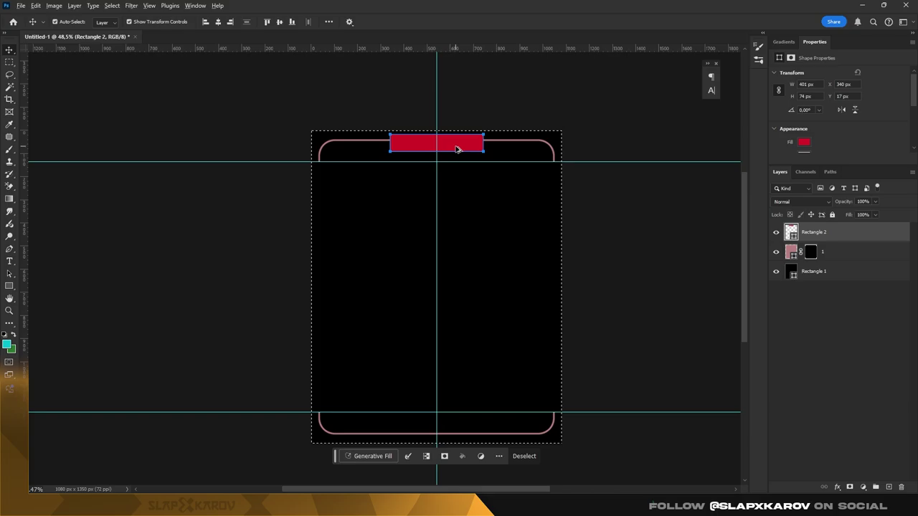
drag(455, 146, 454, 415)
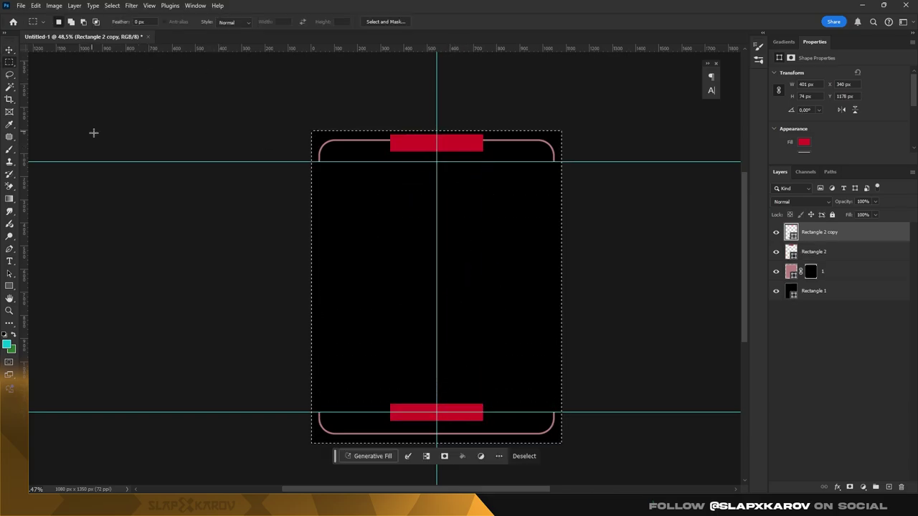
Try merging the red bars, then undo back to separate top and bottom bars.
ctrl+click(791, 232)
key(ctrl+e)
click(776, 231)
click(811, 252)
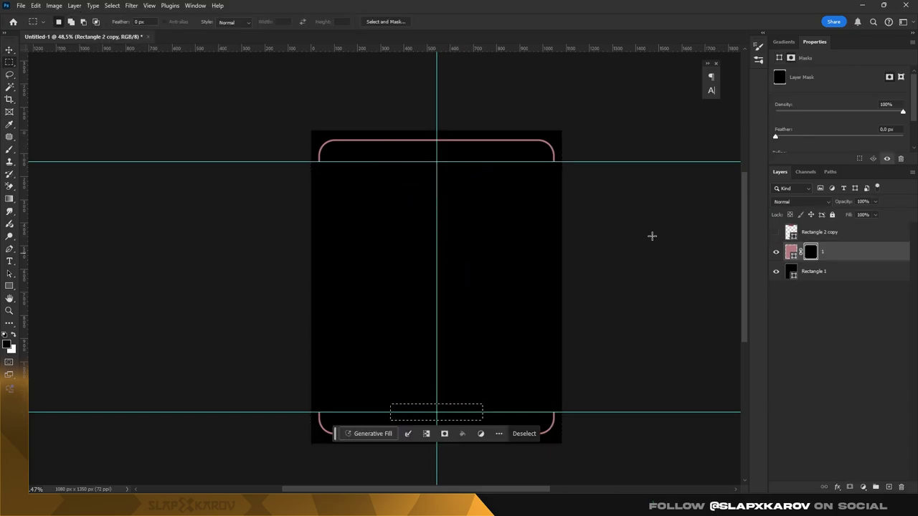
key(ctrl+z)
key(ctrl+z)
key(ctrl+z)
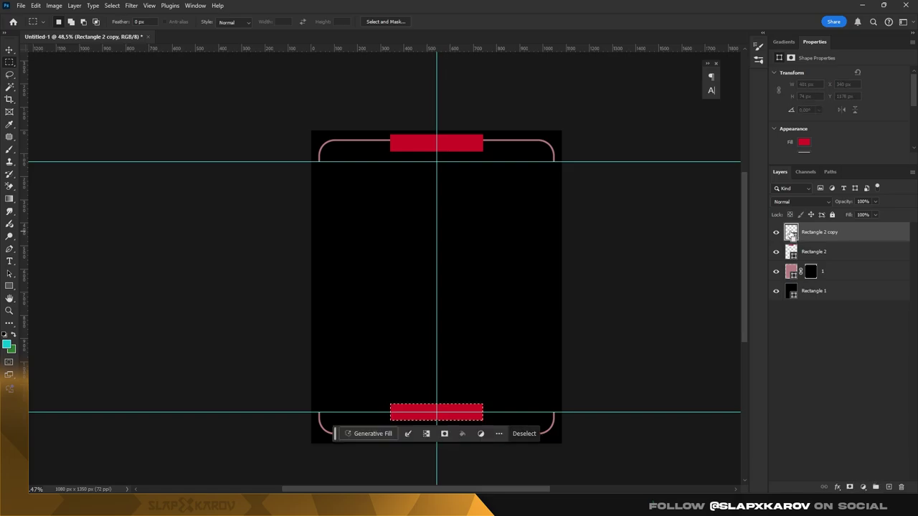
Cut a centred gap into the frame's top edge and hide both red bar layers.
ctrl+click(790, 251)
click(810, 271)
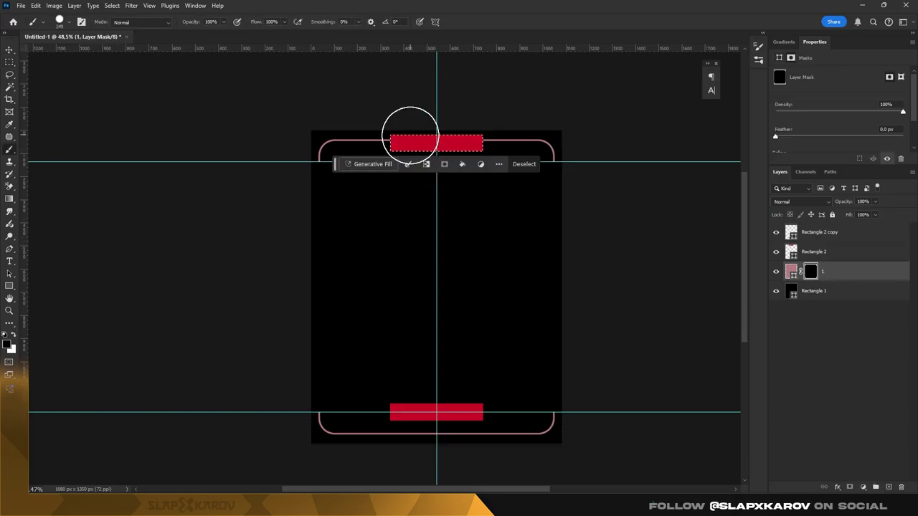
click(817, 232)
ctrl+click(791, 231)
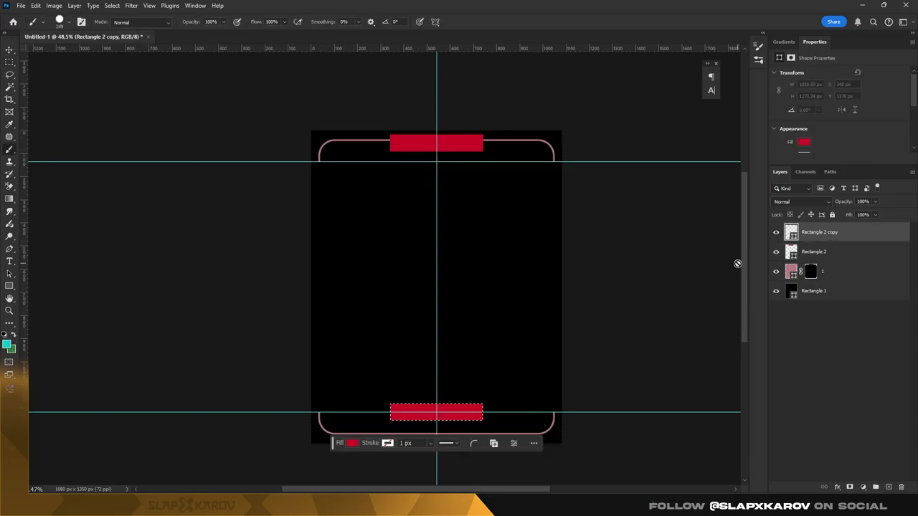
drag(775, 231, 775, 252)
Zoom in to inspect the frame's top corners, then select the black background layer.
key(z)
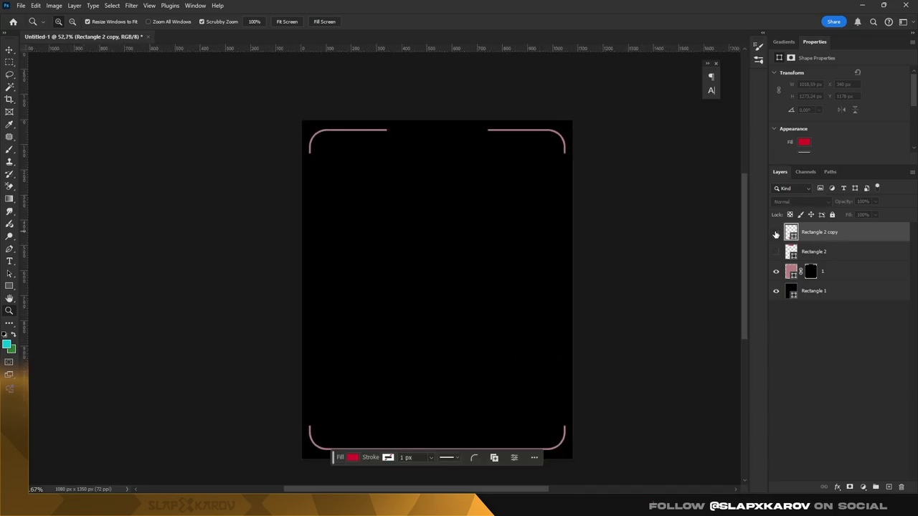
click(776, 251)
drag(399, 143, 380, 144)
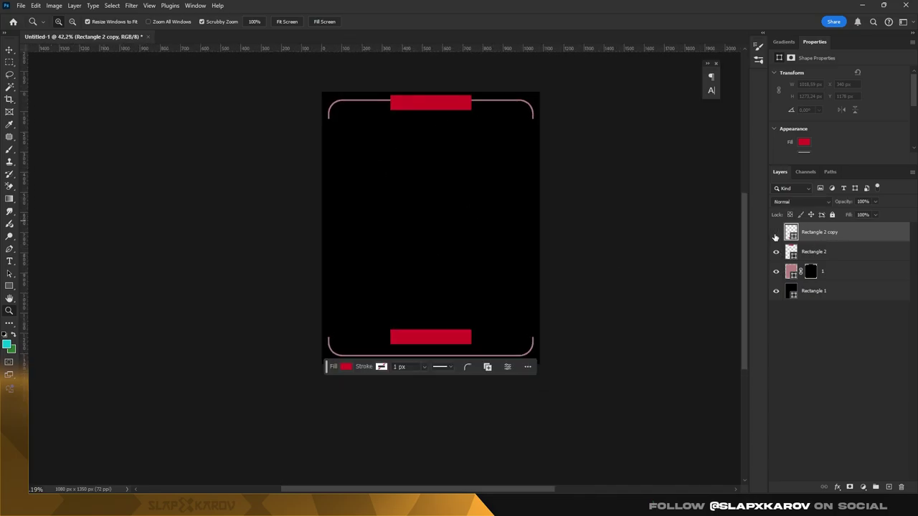
drag(474, 211, 545, 176)
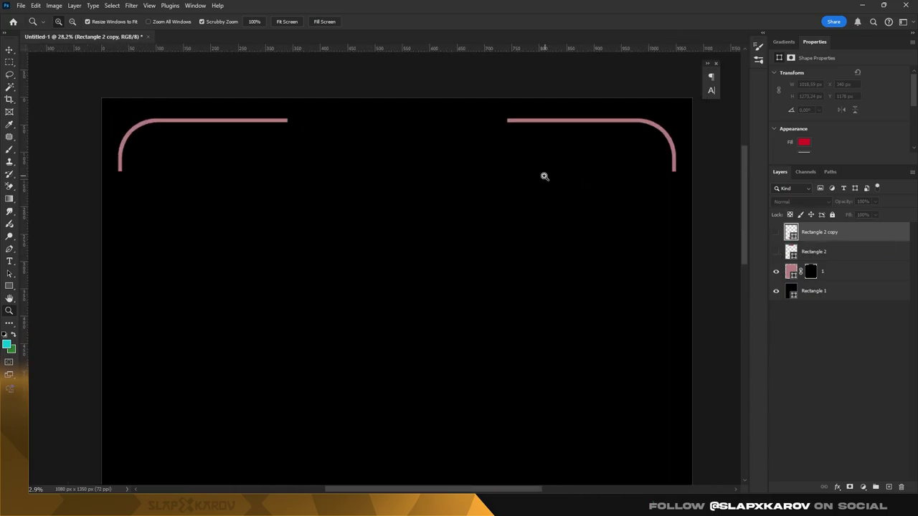
click(832, 277)
click(818, 290)
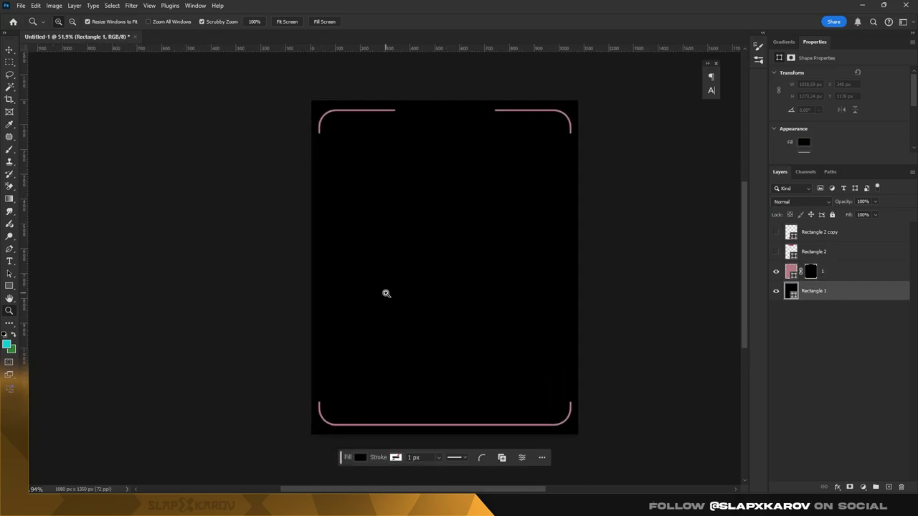
Add the text YUNUS in Akira Expanded Super Bold with -105 tracking.
key(t)
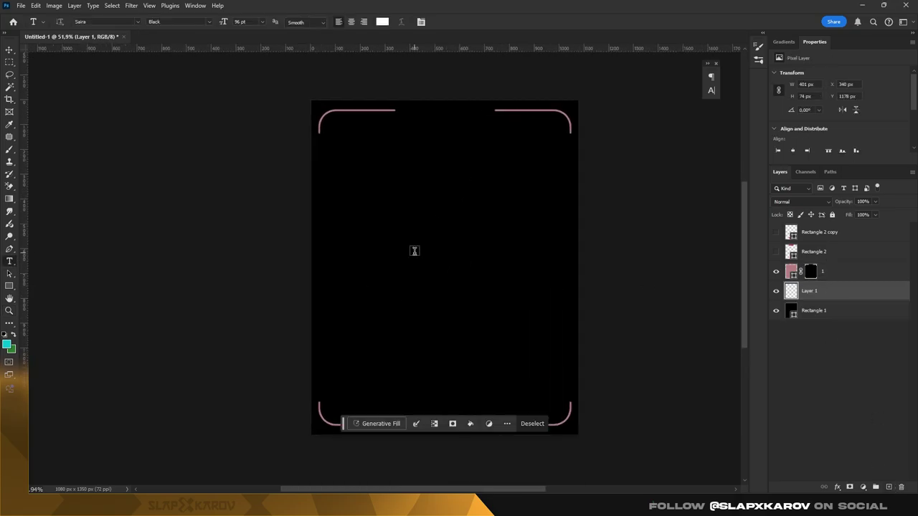
click(412, 249)
text(YUNUS)
key(ctrl+a)
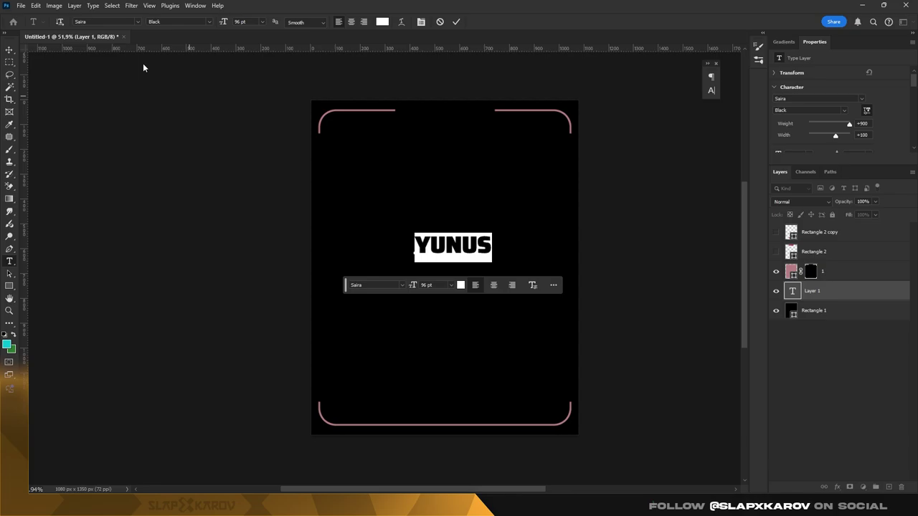
click(138, 21)
scroll(294, 339, down, 3)
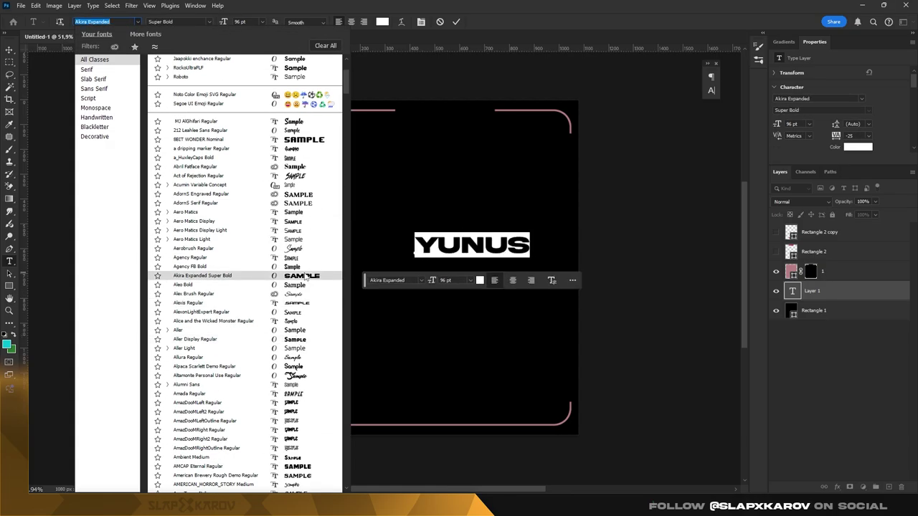
key(Return)
key(ctrl+t)
text(-105)
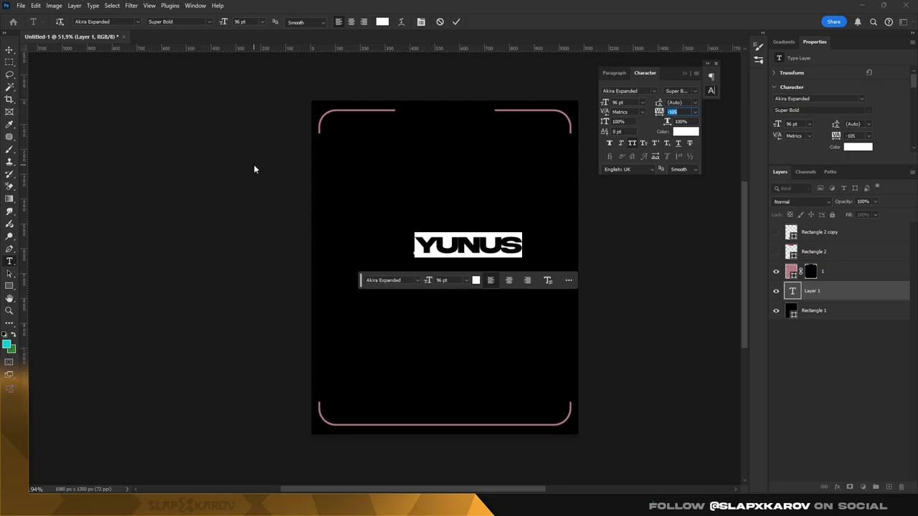
click(9, 50)
Enlarge the YUNUS title and move it higher on the poster.
key(ctrl+t)
mouse_move(414, 245)
mouse_down()
mouse_move(369, 252)
mouse_move(407, 209)
mouse_up()
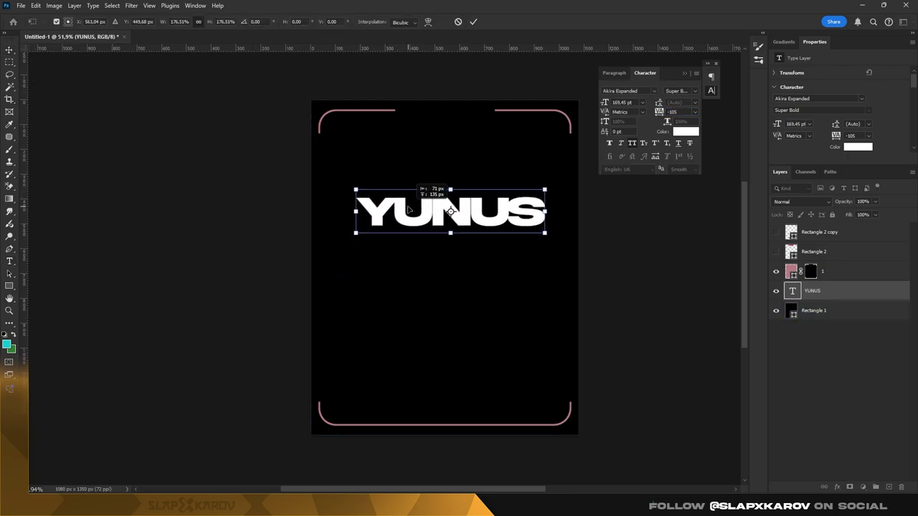
key(Return)
click(443, 266)
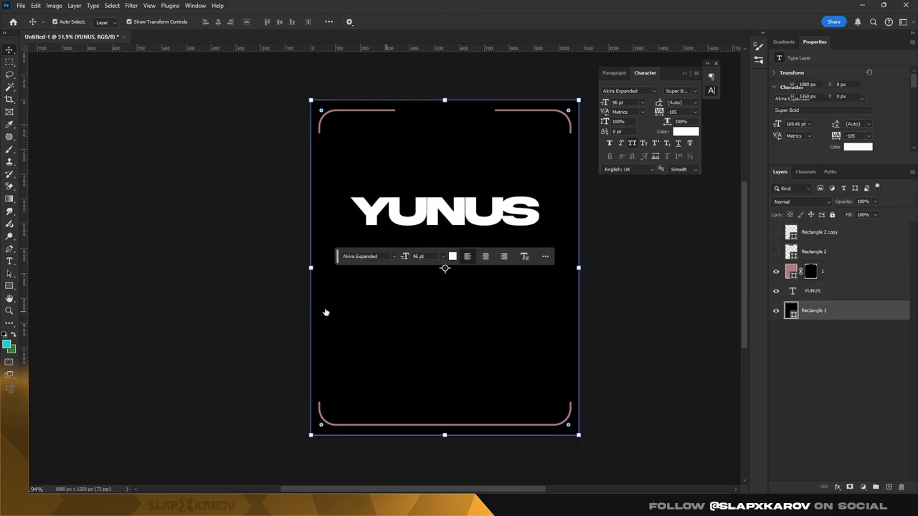
Add a dark crimson Solid Color fill layer above the black background.
click(863, 487)
click(857, 321)
click(681, 253)
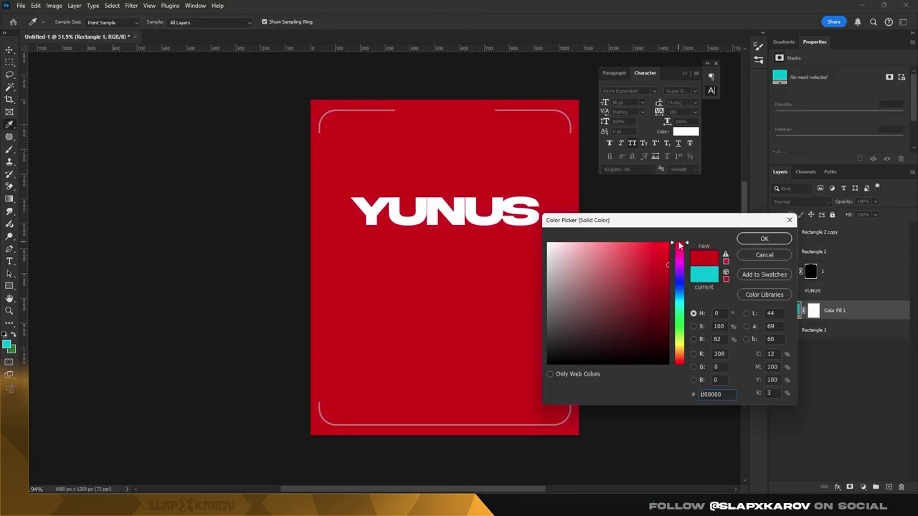
click(641, 303)
key(Return)
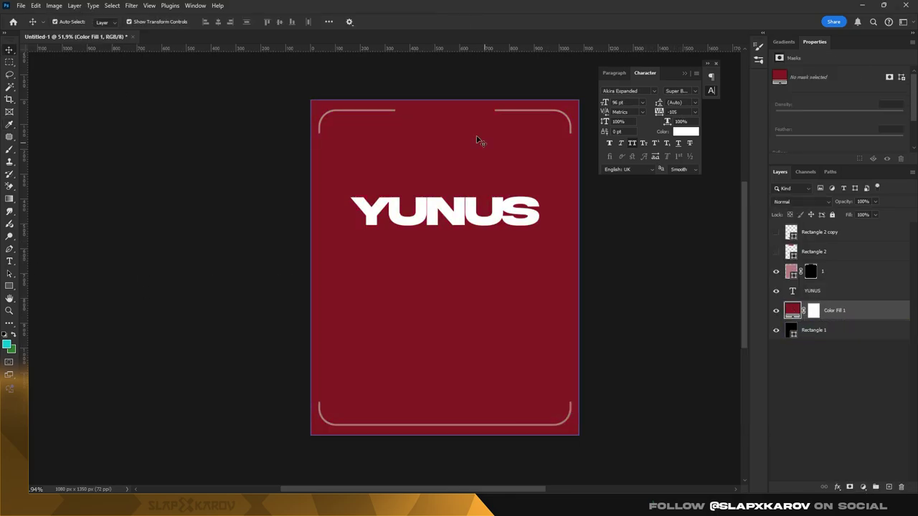
Give the corner frame layer '1' a white Color Overlay style.
scroll(479, 139, up, 1)
double_click(875, 271)
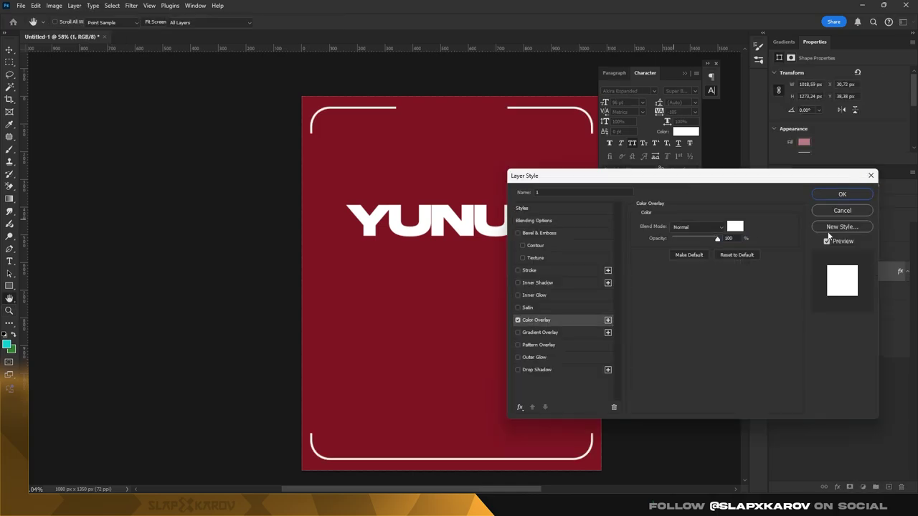
click(736, 227)
key(Return)
key(Return)
key(z)
drag(641, 223, 481, 234)
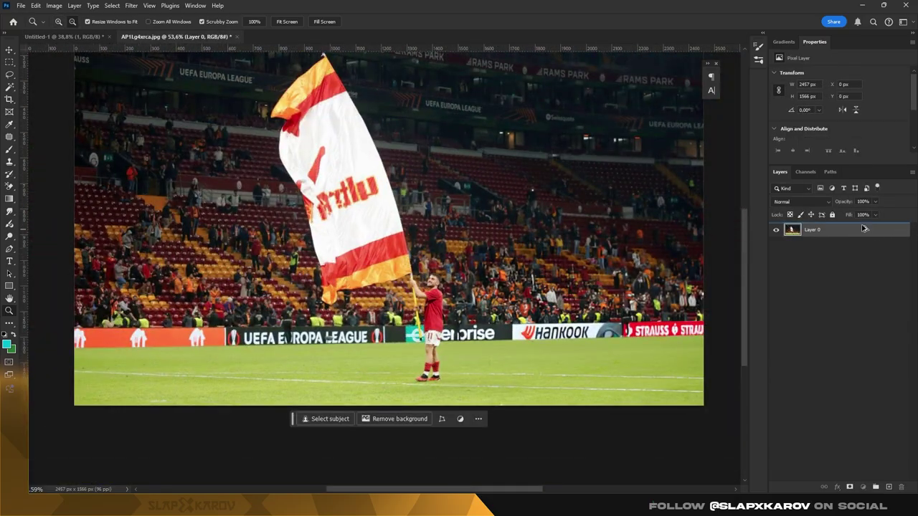
Duplicate the stadium photo layer and auto-select the player and his flag.
key(ctrl+j)
right_click(9, 86)
click(43, 85)
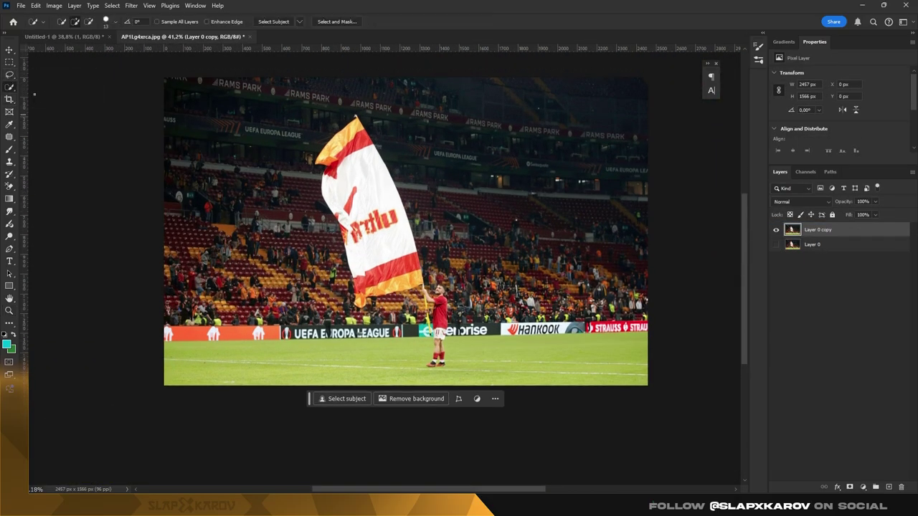
key(shift+w)
drag(322, 123, 470, 319)
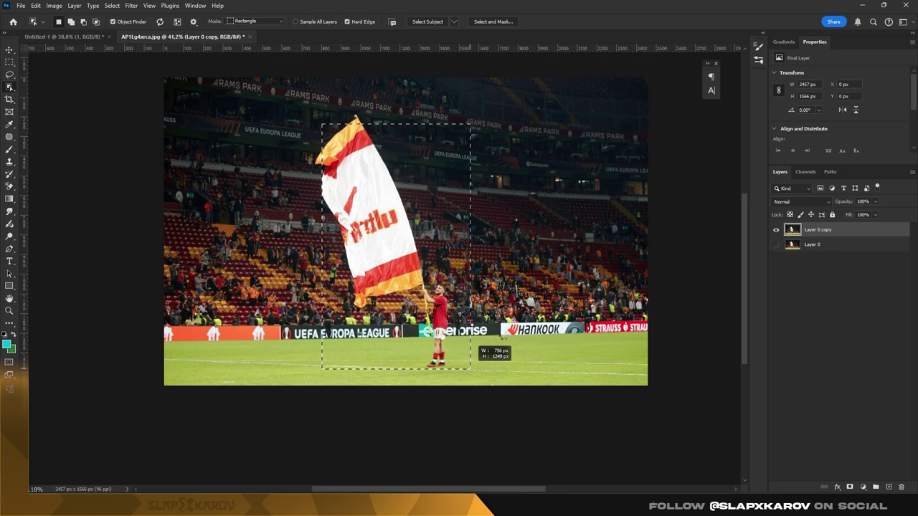
drag(470, 368, 469, 368)
Refine the selection around the player's shirt and flag pole with Quick Selection.
key(z)
drag(438, 301, 20, 125)
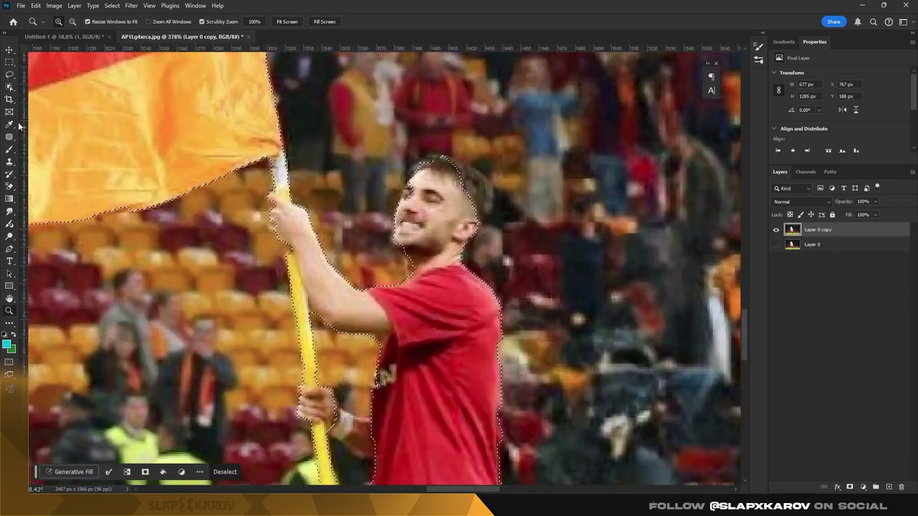
right_click(9, 86)
click(43, 95)
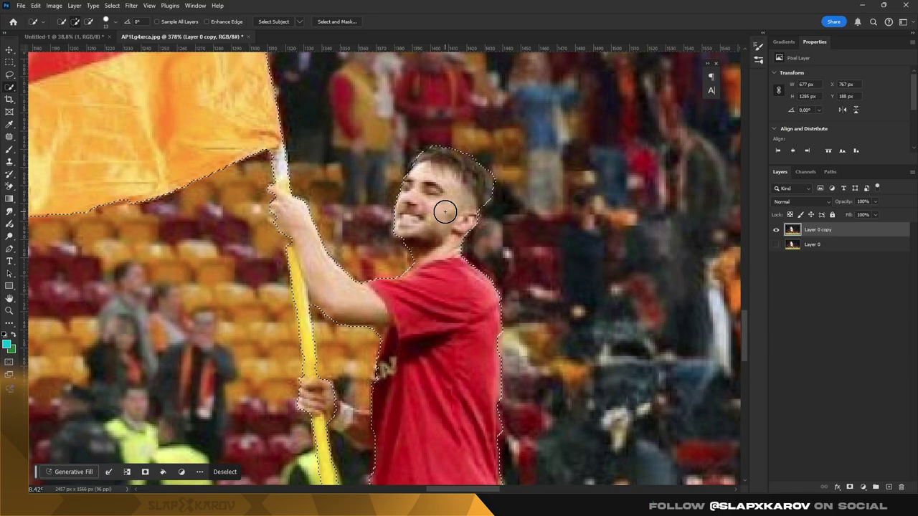
key(z)
click(421, 304)
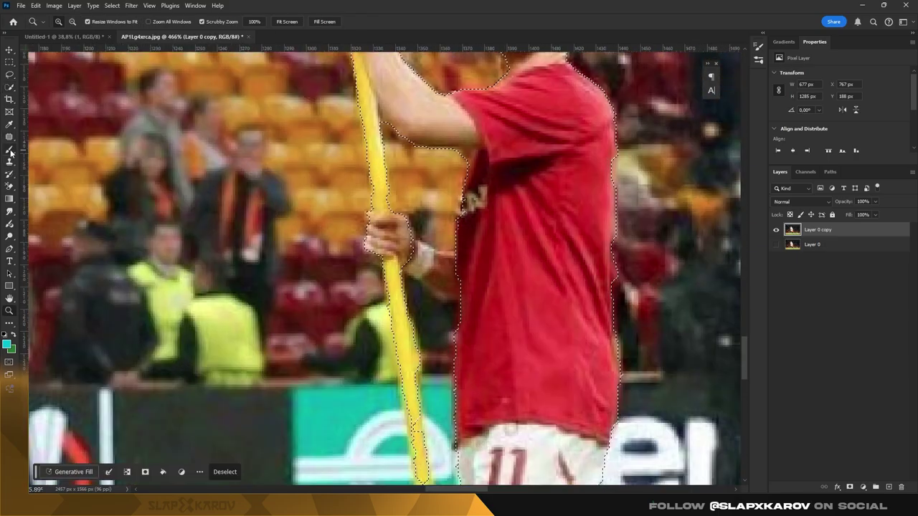
click(11, 152)
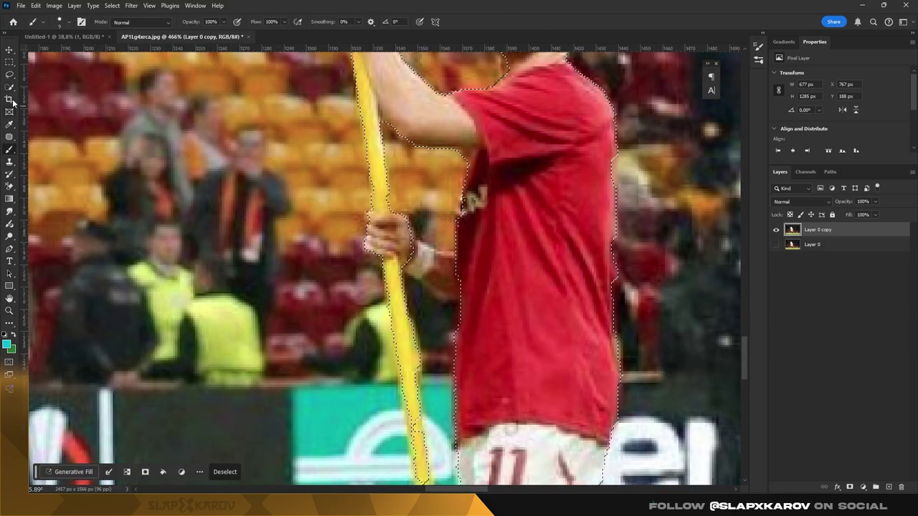
scroll(429, 213, down, 5)
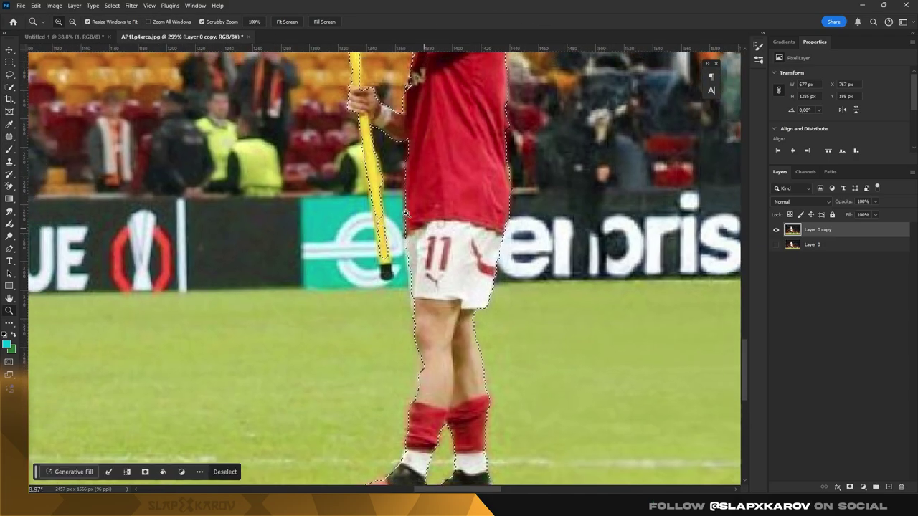
Trace the pole's bottom with the Polygonal Lasso and mask away the background.
right_click(9, 74)
click(43, 85)
click(368, 132)
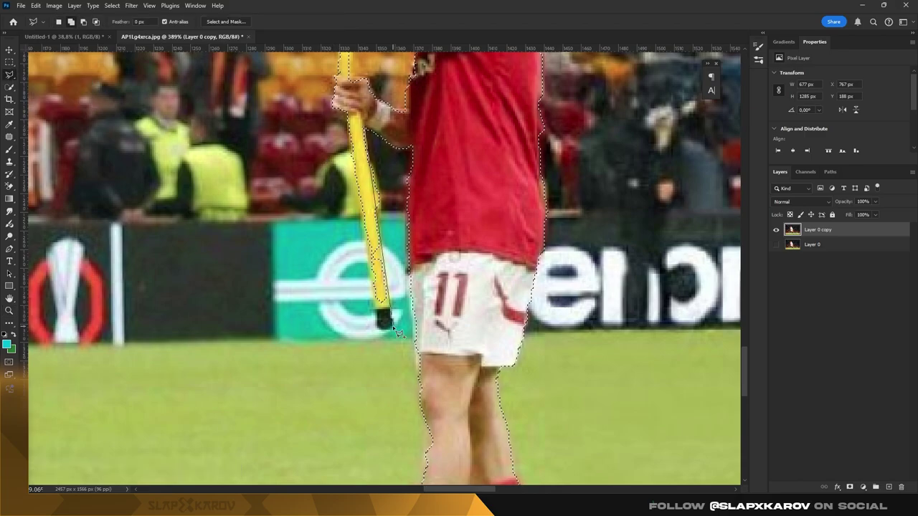
key(z)
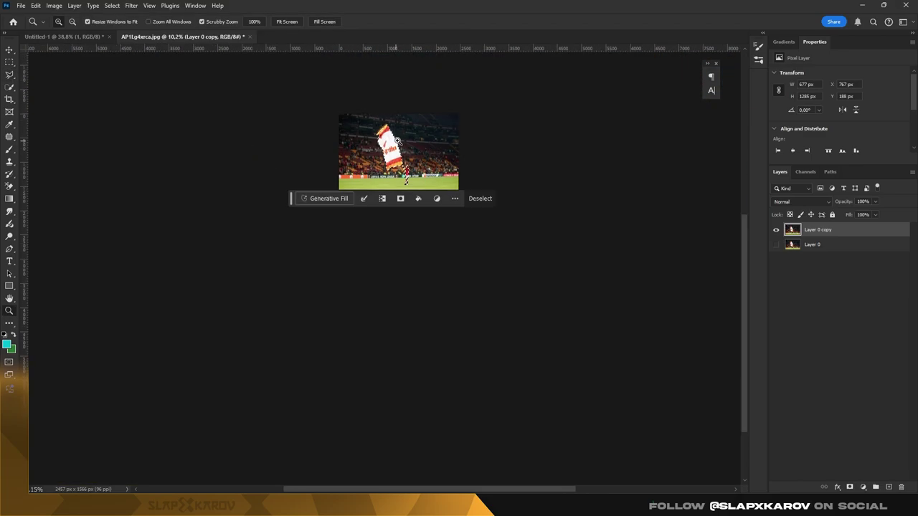
drag(369, 133, 387, 133)
right_click(825, 231)
key(Escape)
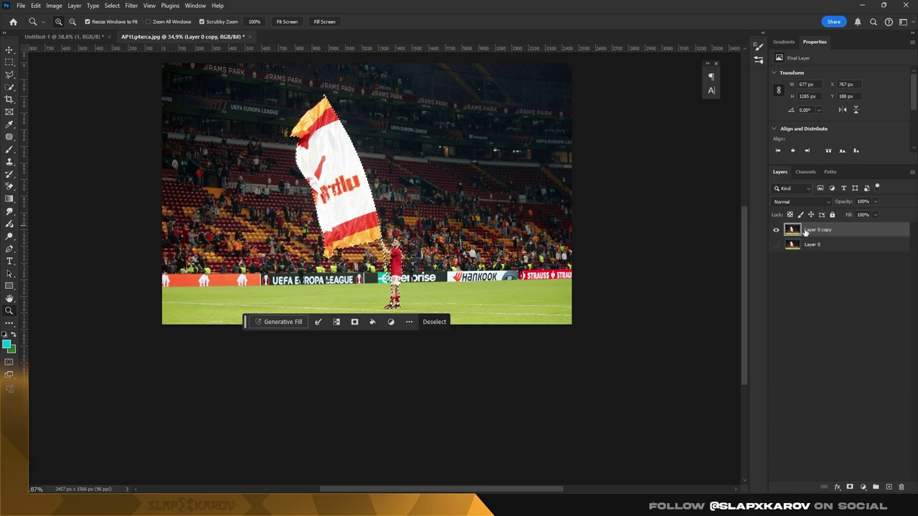
click(875, 487)
click(426, 272)
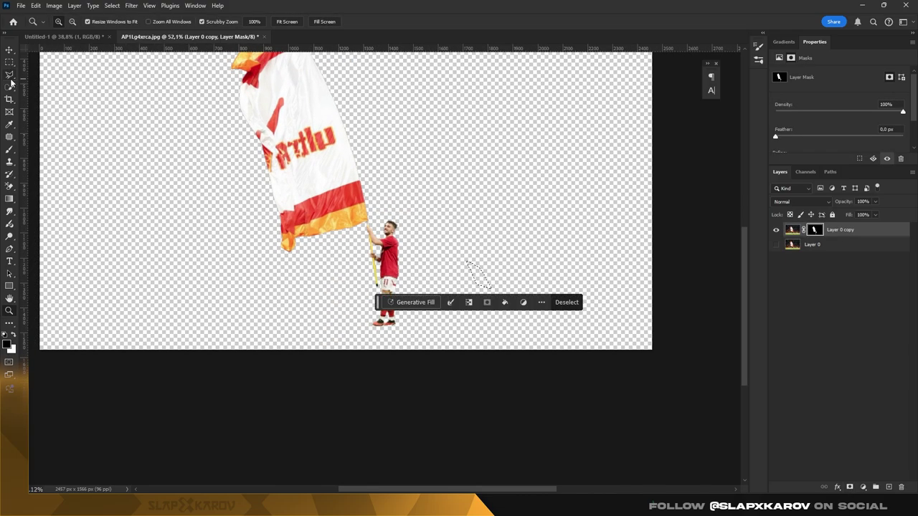
Convert the cut-out to a smart object and paste the flag-bearer into the poster.
key(m)
right_click(824, 230)
click(850, 315)
click(63, 36)
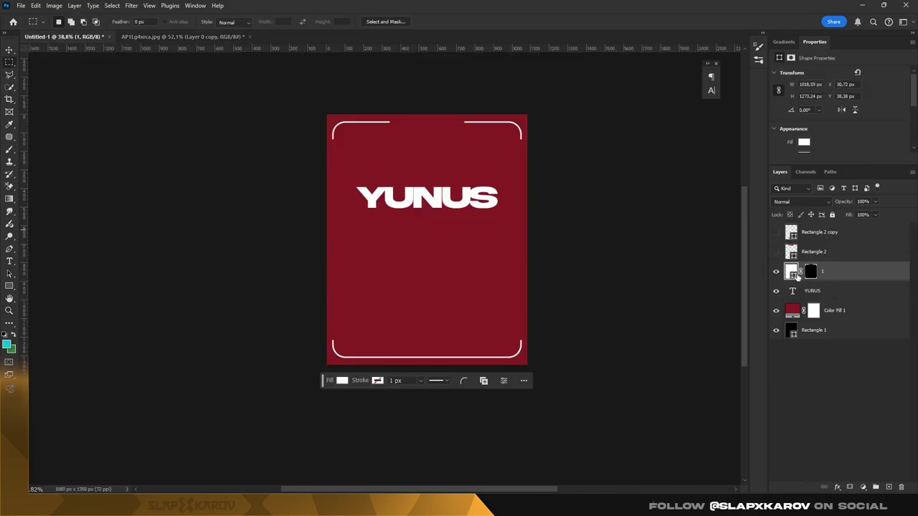
click(812, 310)
key(ctrl+v)
Scale the flag-bearer image up to about 150%, roughly 662x1256 px, and shift it down.
key(ctrl+t)
mouse_move(374, 141)
mouse_down()
mouse_move(384, 134)
mouse_move(372, 125)
mouse_up()
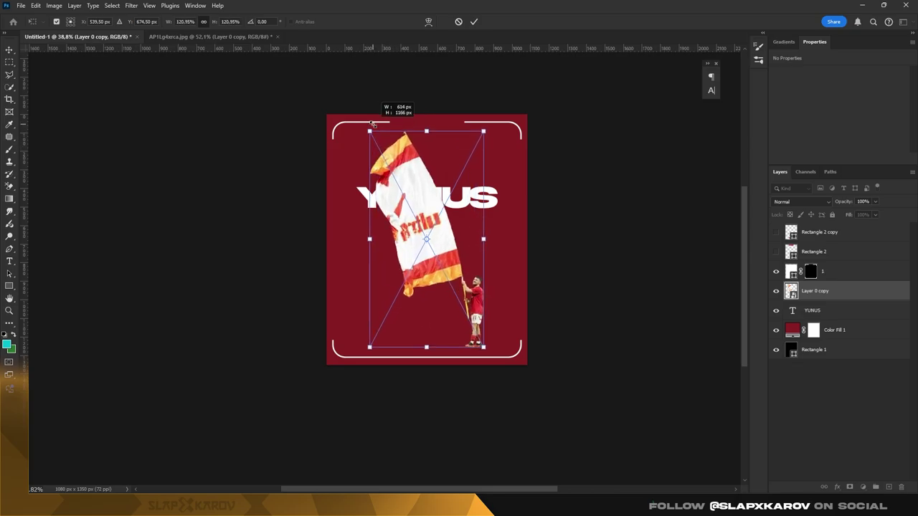
drag(377, 184, 405, 175)
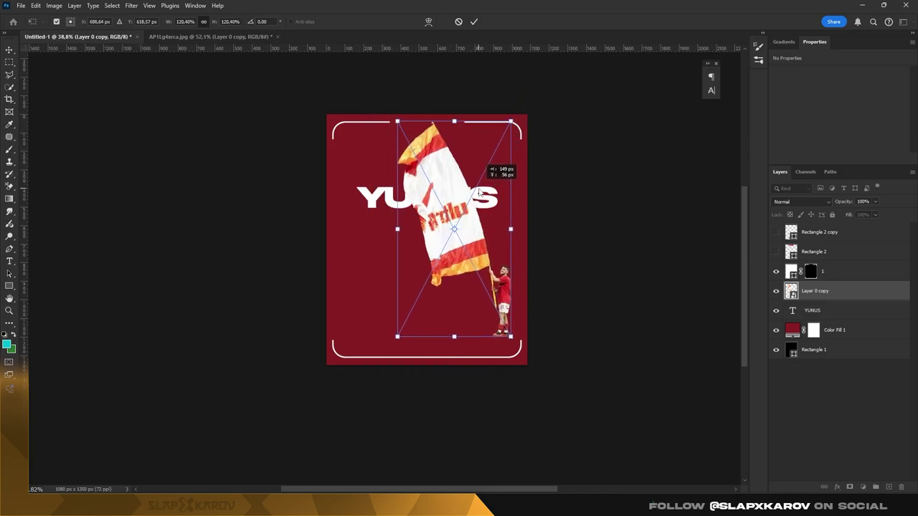
key(Return)
key(ctrl+t)
drag(398, 122, 359, 129)
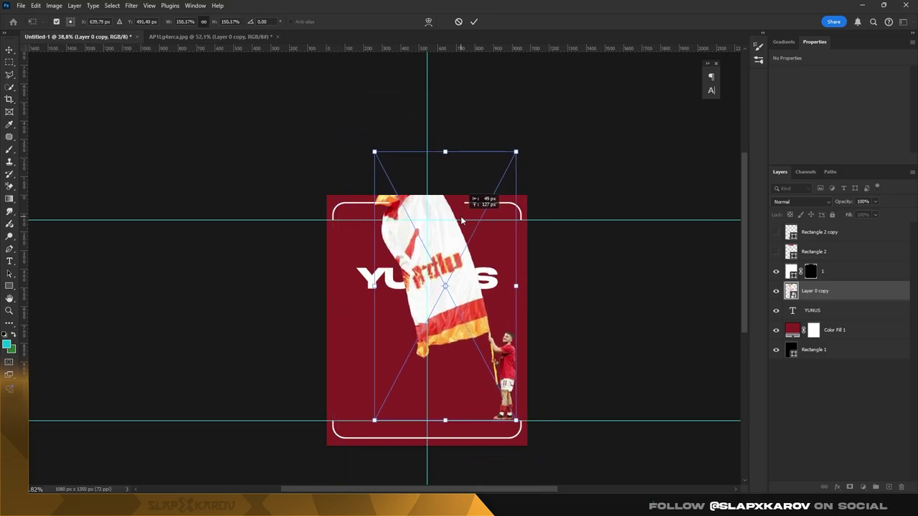
drag(447, 199, 459, 222)
Flip the flag-bearer horizontally, shift it left, and move its layer below YUNUS.
right_click(493, 162)
click(532, 335)
drag(426, 287, 393, 290)
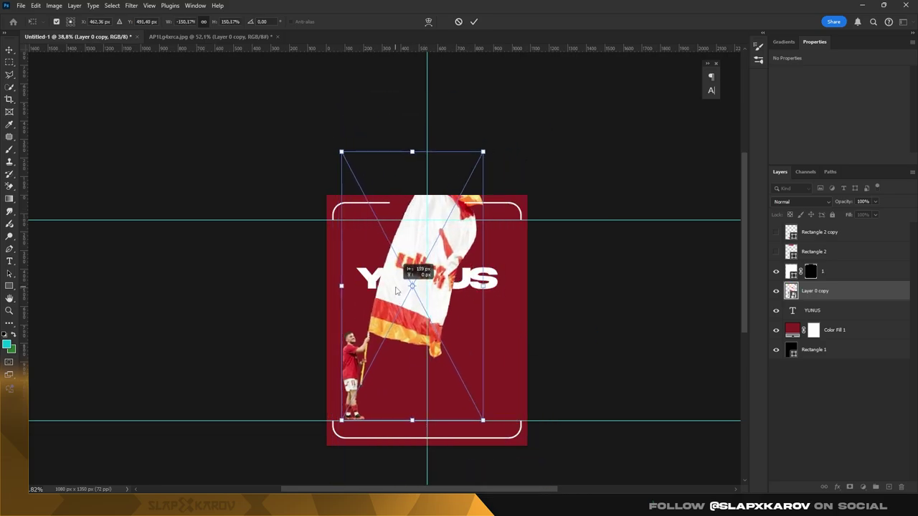
key(Return)
key(ctrl+bracketleft)
key(z)
click(354, 357)
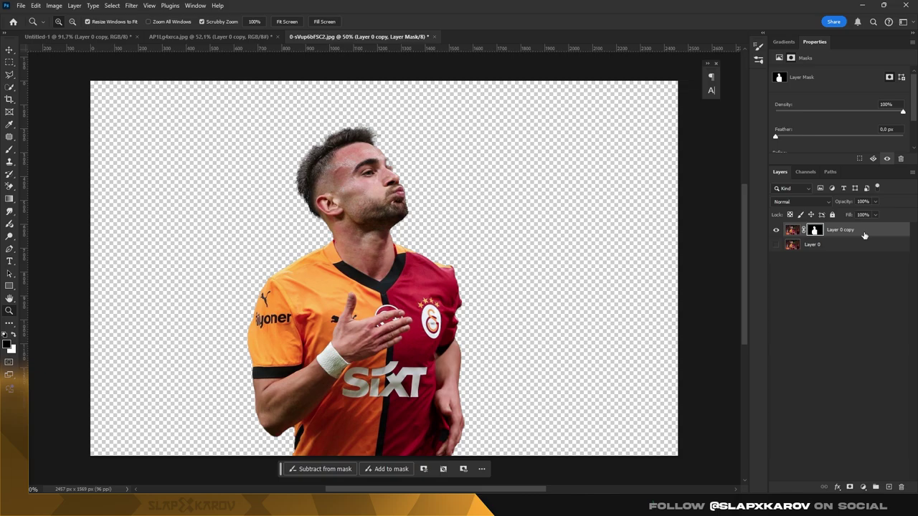
Zoom in on the player's face and upper body, toggling the layer mask off and on.
drag(380, 161, 430, 190)
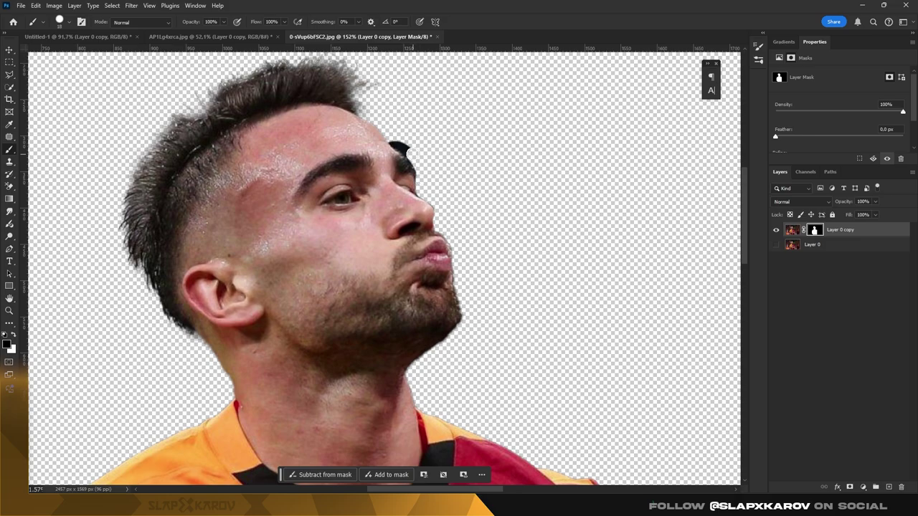
key(z)
drag(397, 136, 506, 281)
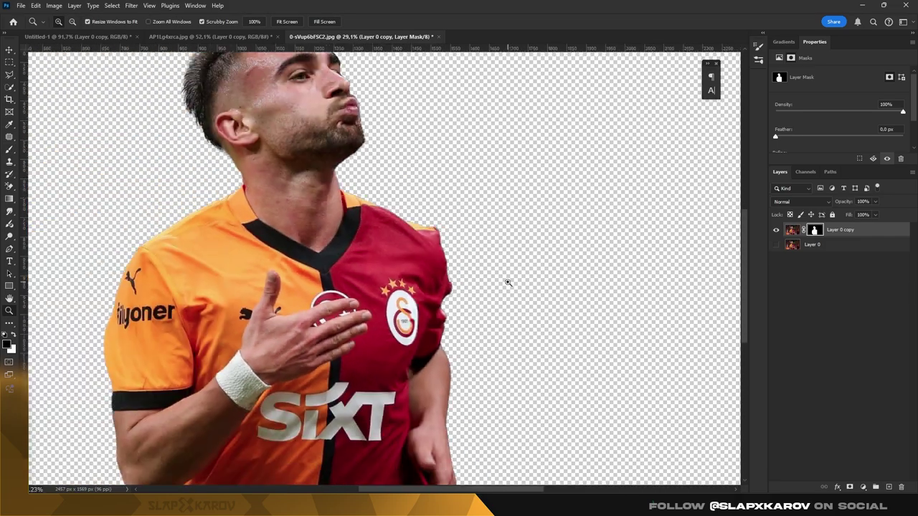
right_click(815, 231)
click(825, 236)
shift+click(815, 230)
Fit the whole cut-out in the window and send a copy of the player to the poster.
key(ctrl+0)
right_click(818, 229)
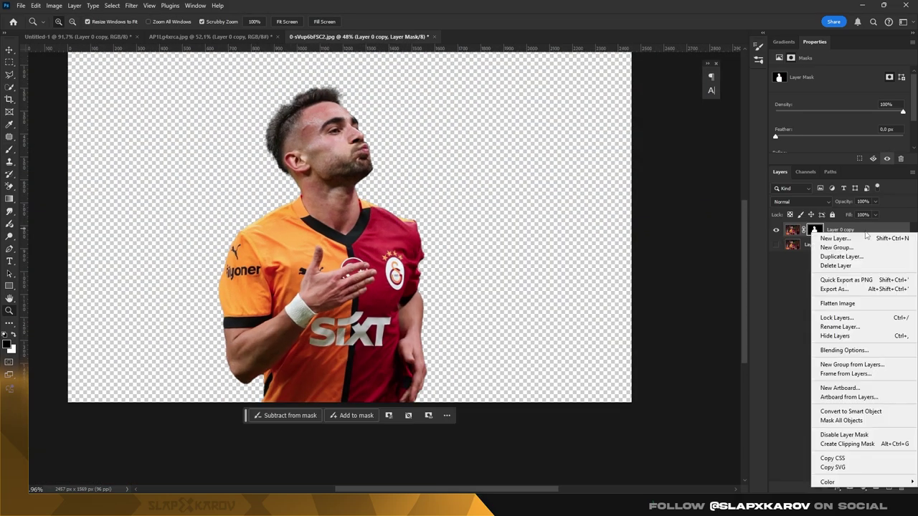
click(871, 410)
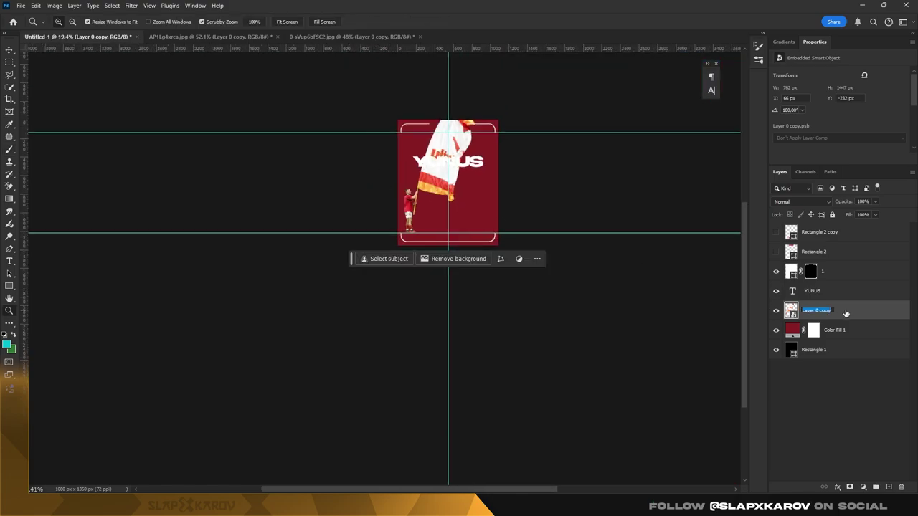
Paste the kiss-blowing player, shrink it to about 77%, and move it up about 52 px.
key(ctrl+v)
key(ctrl+0)
key(ctrl+t)
drag(304, 69, 372, 148)
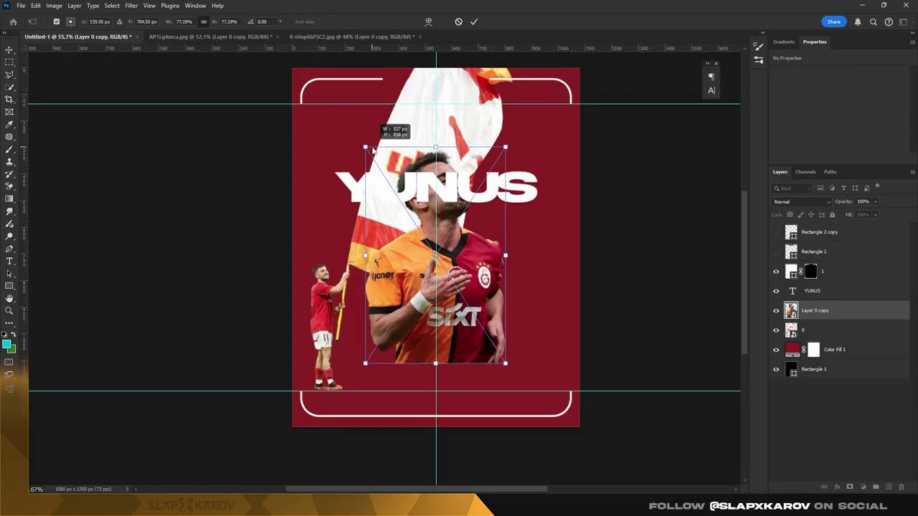
drag(401, 235, 400, 197)
key(Return)
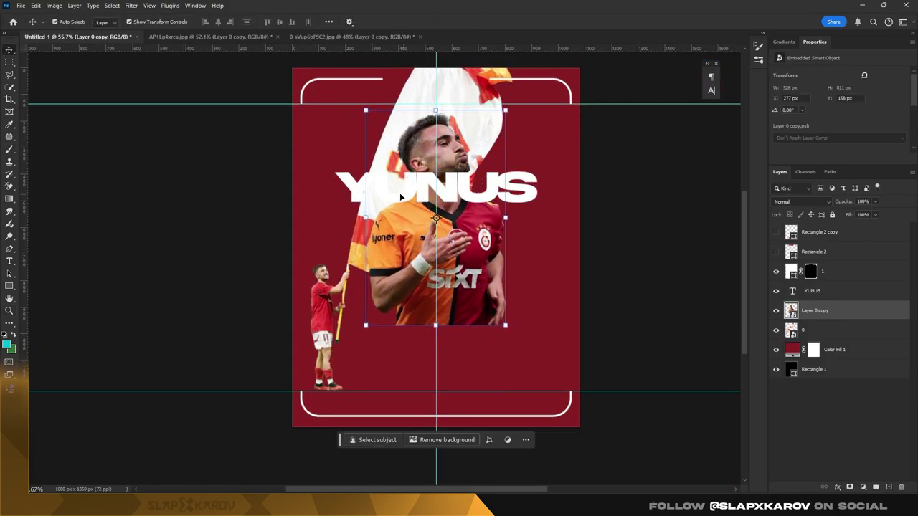
Split the title into YU and NUS lines with tighter leading.
double_click(401, 196)
key(Return)
key(ctrl+a)
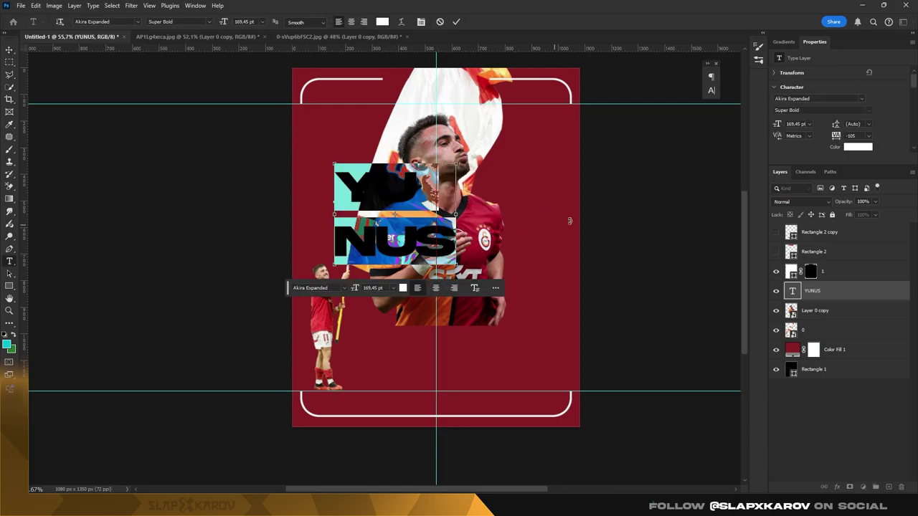
key(ctrl+t)
drag(661, 105, 625, 104)
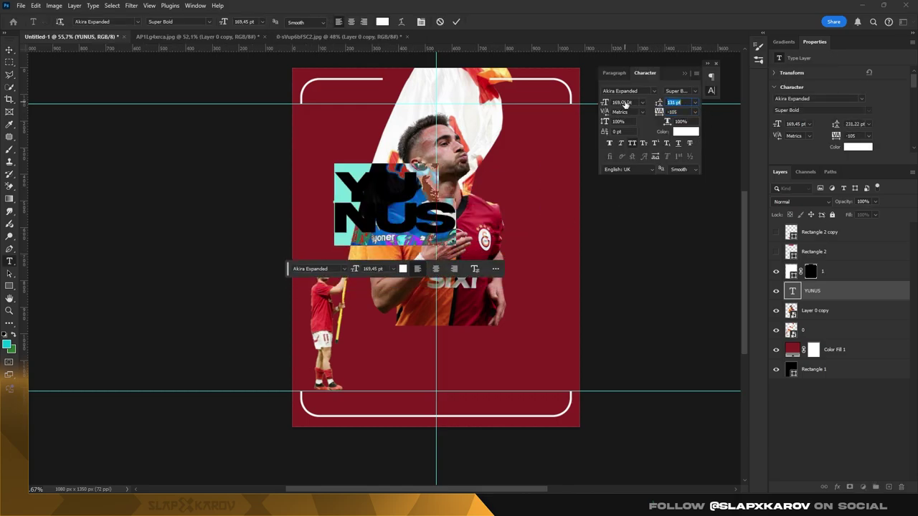
text(127)
key(ctrl+Return)
Enlarge the YU NUS title to about 299 pt and move it below the player.
key(ctrl+t)
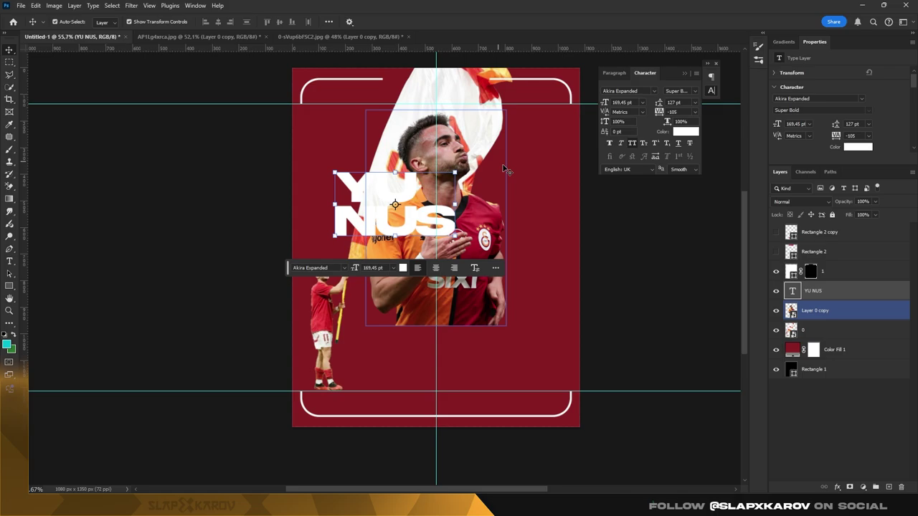
mouse_move(335, 164)
mouse_down()
mouse_move(259, 124)
mouse_move(280, 114)
mouse_move(378, 172)
mouse_move(342, 164)
mouse_up()
key(Return)
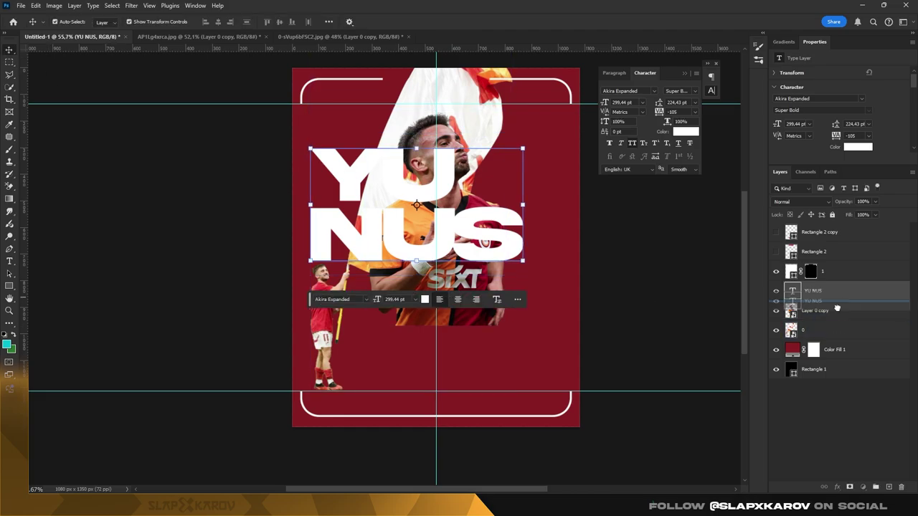
key(ctrl+bracketleft)
key(ctrl+bracketleft)
Hide the Color Fill 1 background and the flag layer.
click(776, 349)
key(z)
click(824, 309)
click(776, 310)
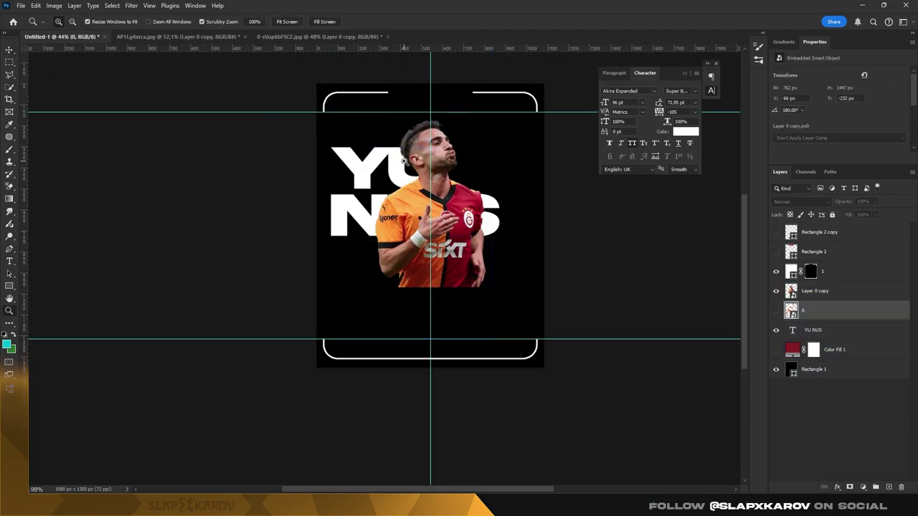
click(430, 158)
drag(431, 158, 376, 165)
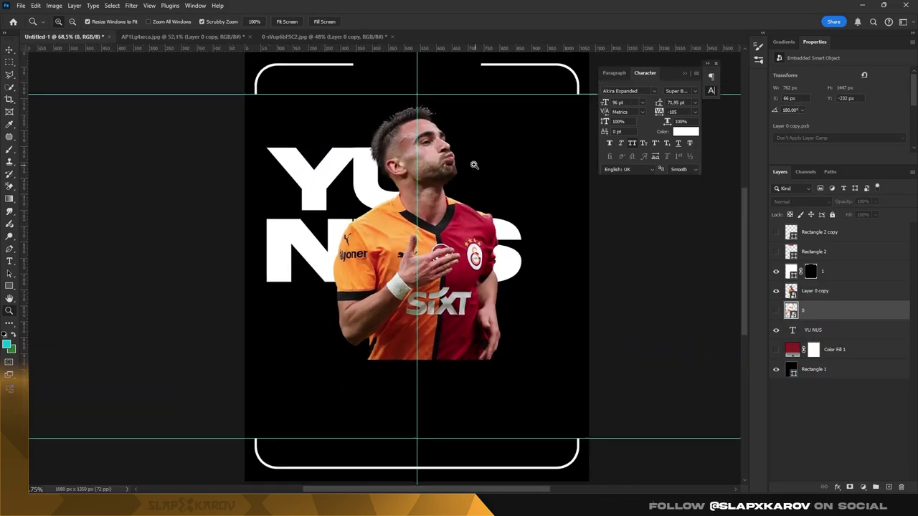
Check the player's transform, then nudge the YU NUS title left twice.
key(v)
key(ctrl+t)
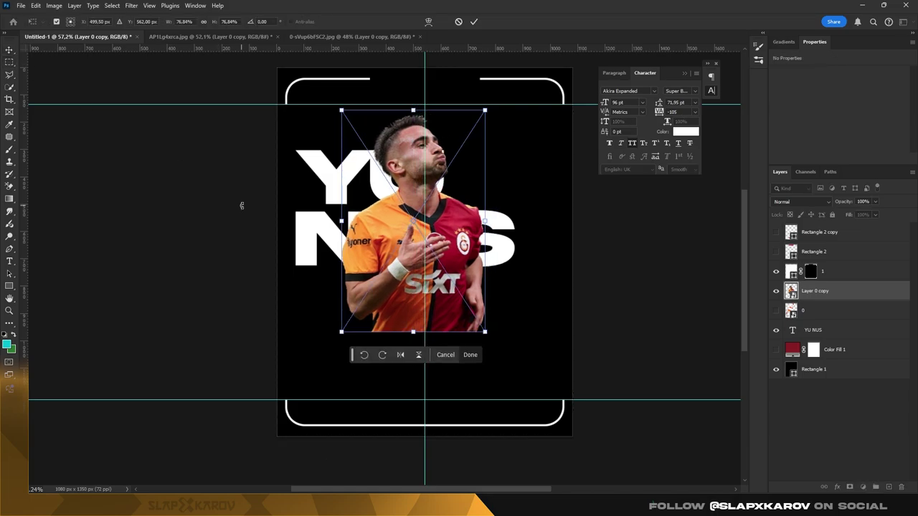
key(Return)
click(327, 191)
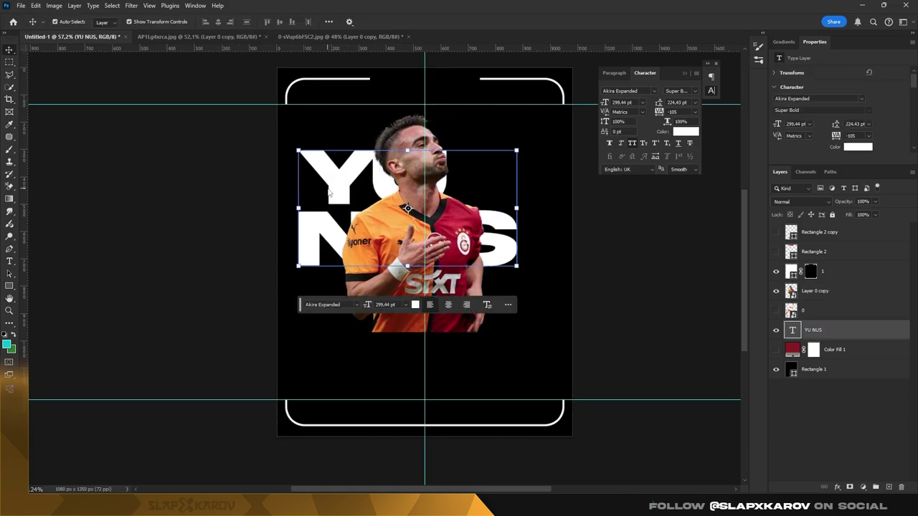
key(shift+Left)
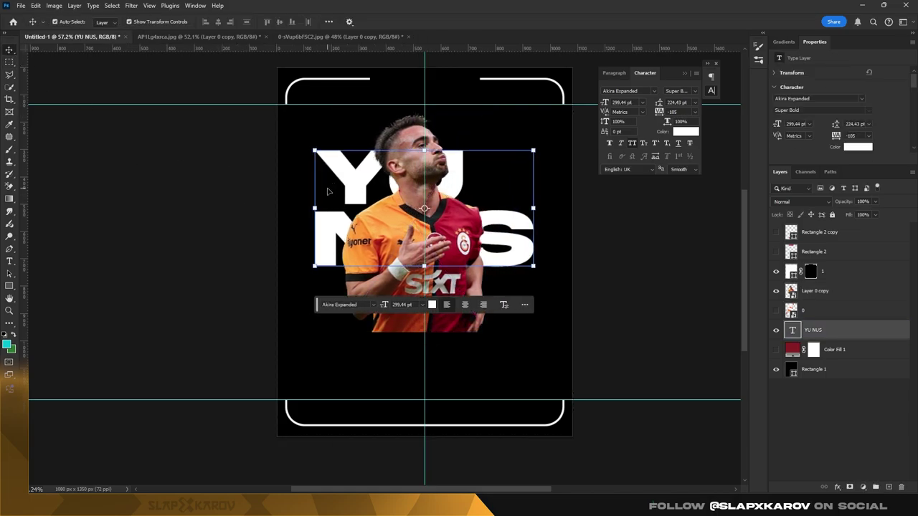
key(shift+Left)
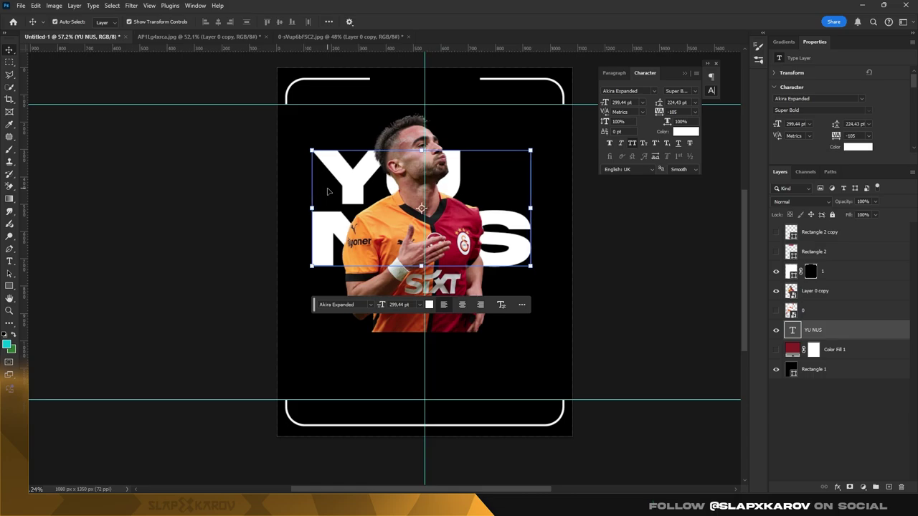
Open the dribbling-player photo oQRCFYD0d6.jpg as a new document.
key(z)
scroll(492, 160, down, 2)
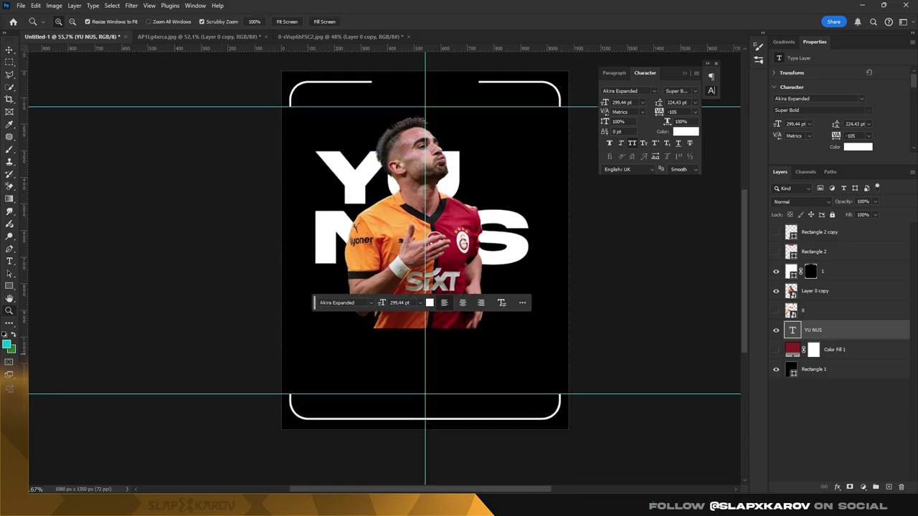
drag(459, 37, 462, 40)
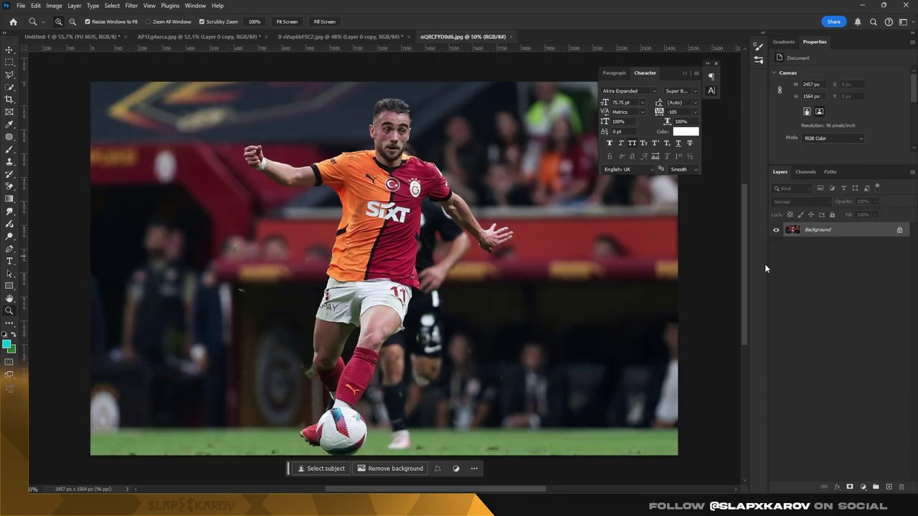
Unlock and duplicate the photo layer, select the player, and mask out the background.
click(898, 230)
key(ctrl+j)
scroll(365, 325, down, 2)
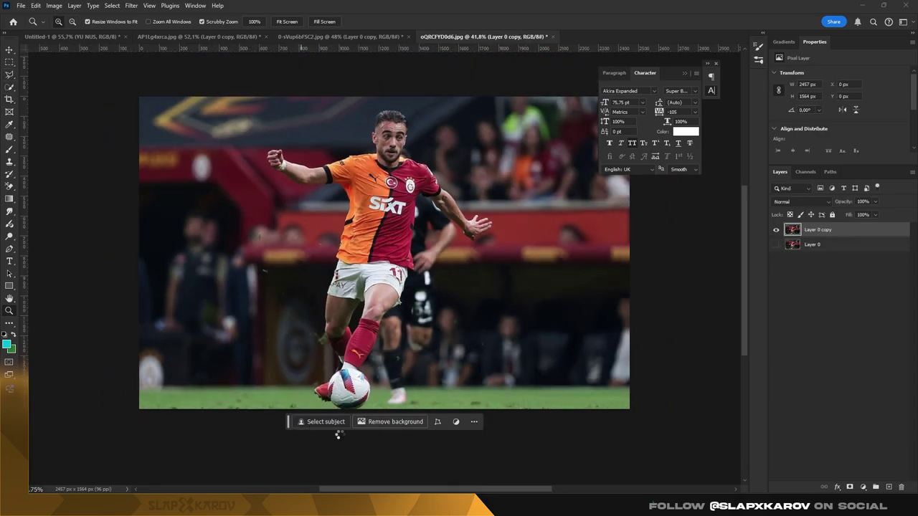
scroll(344, 337, up, 3)
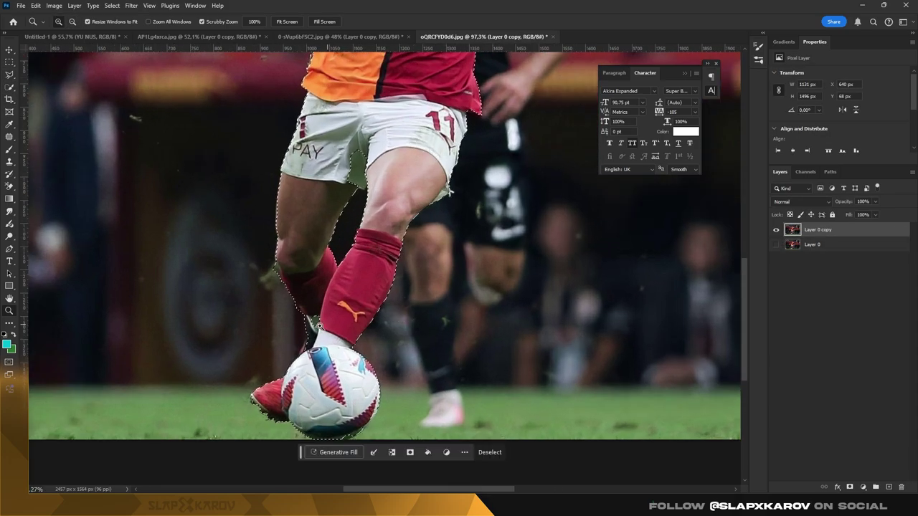
scroll(334, 317, up, 2)
scroll(334, 318, down, 6)
scroll(410, 87, up, 3)
scroll(381, 201, down, 5)
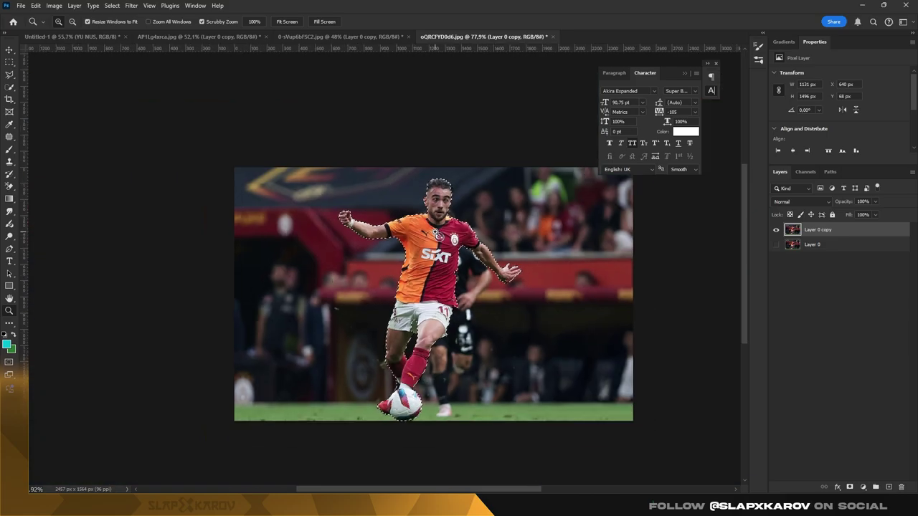
scroll(393, 233, up, 8)
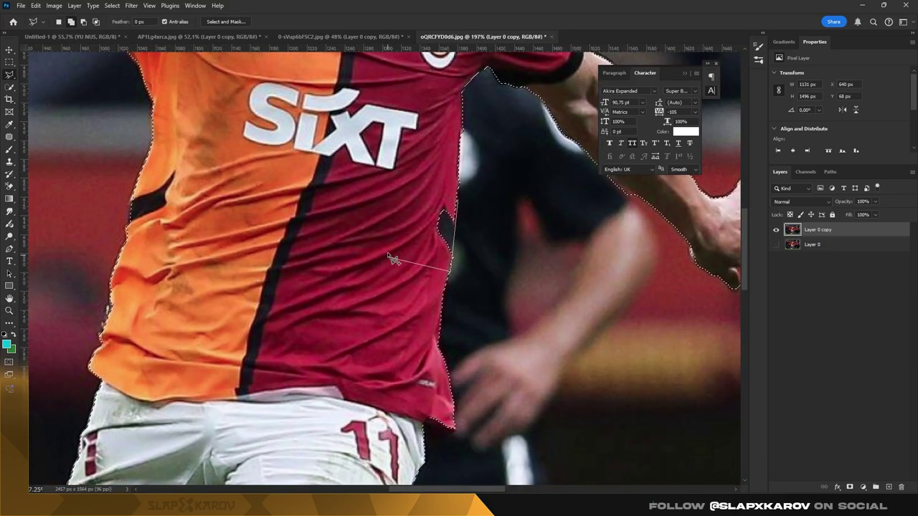
key(Return)
key(z)
key(ctrl+0)
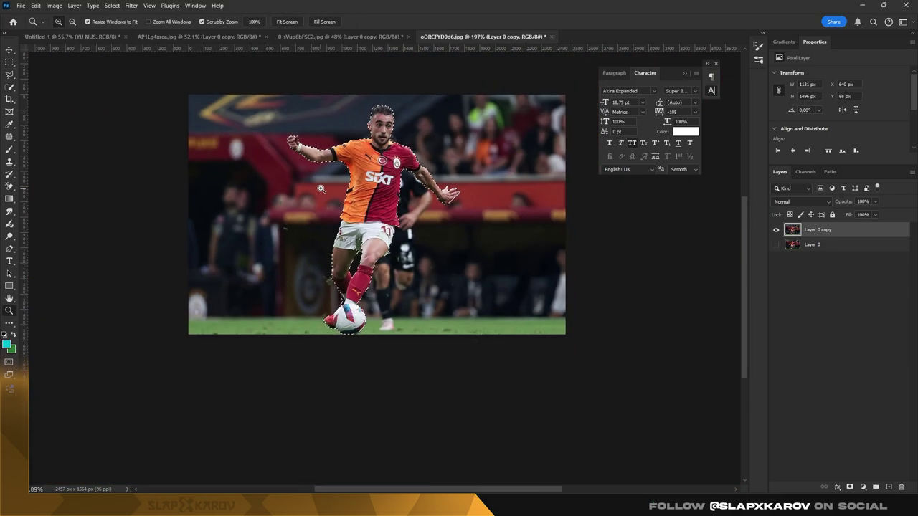
Paint black on the mask along the thigh, the ball's lower edge, and the sock and shin.
drag(359, 293, 293, 195)
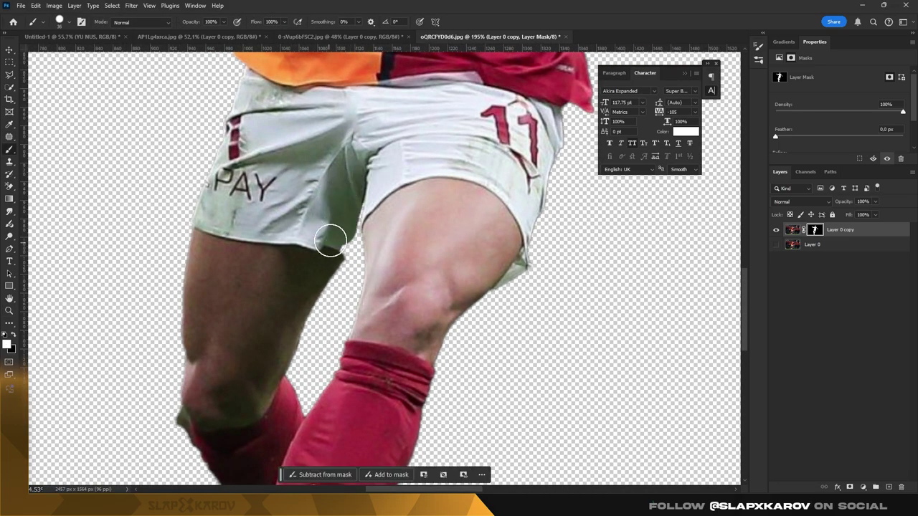
scroll(367, 201, down, 1)
scroll(335, 215, down, 3)
key(x)
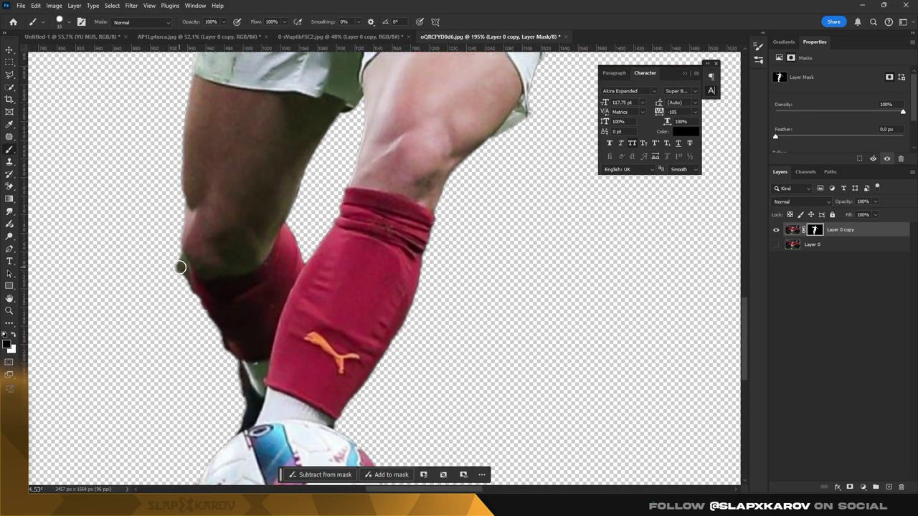
scroll(181, 283, down, 3)
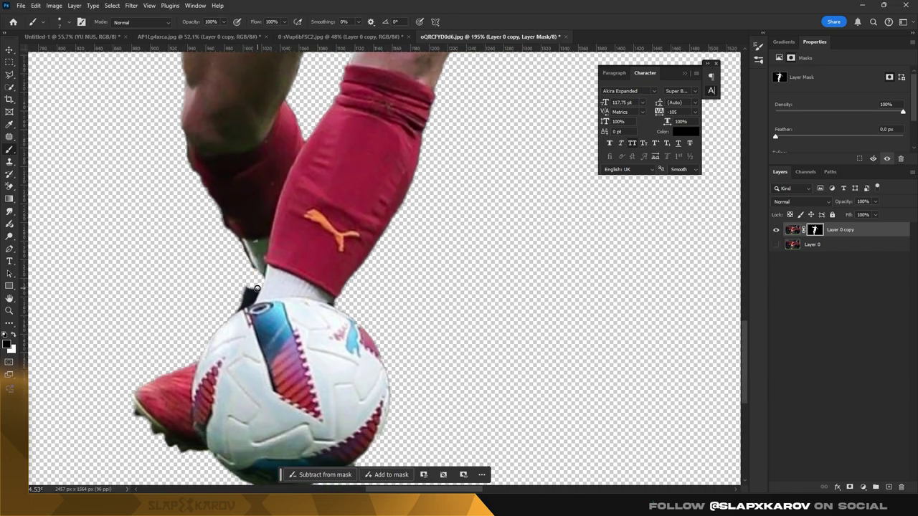
key(z)
drag(248, 289, 371, 332)
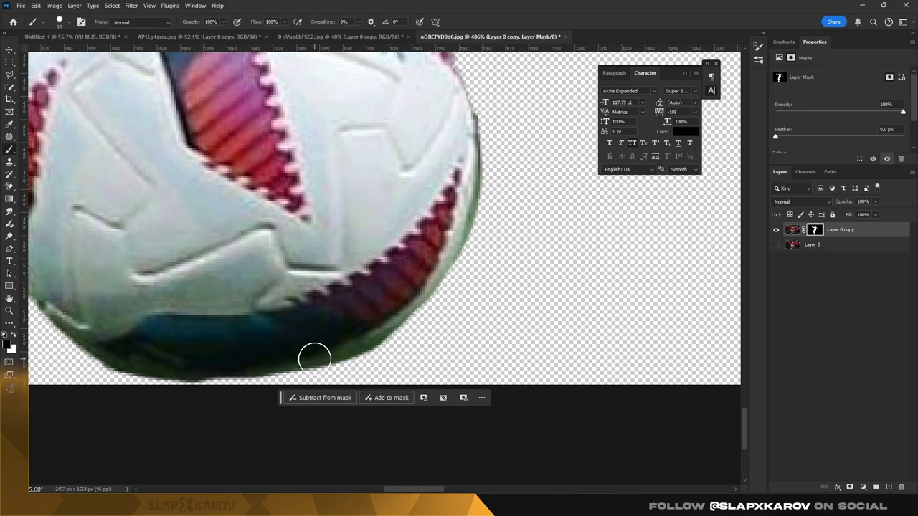
key(z)
drag(271, 362, 51, 143)
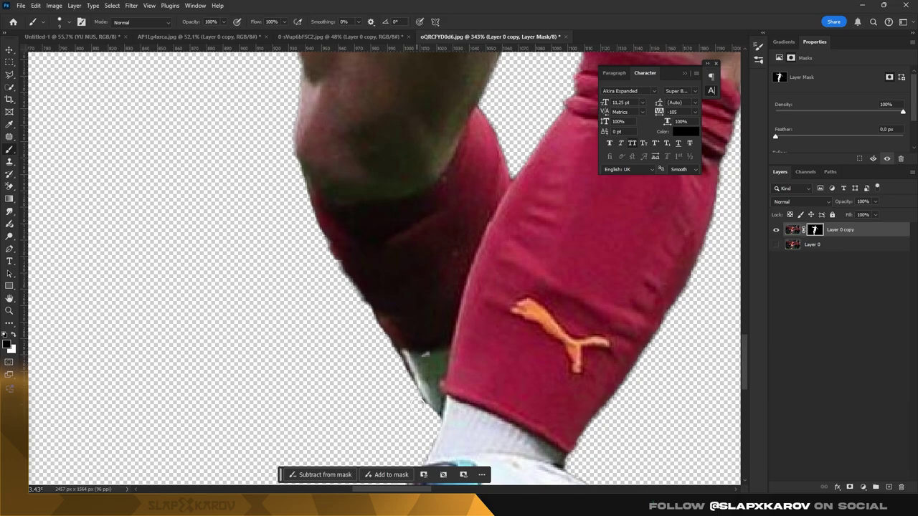
key(z)
drag(425, 353, 287, 323)
Convert the cut-out to a smart object, paste it into the poster, and shrink it to about half.
right_click(832, 230)
click(832, 414)
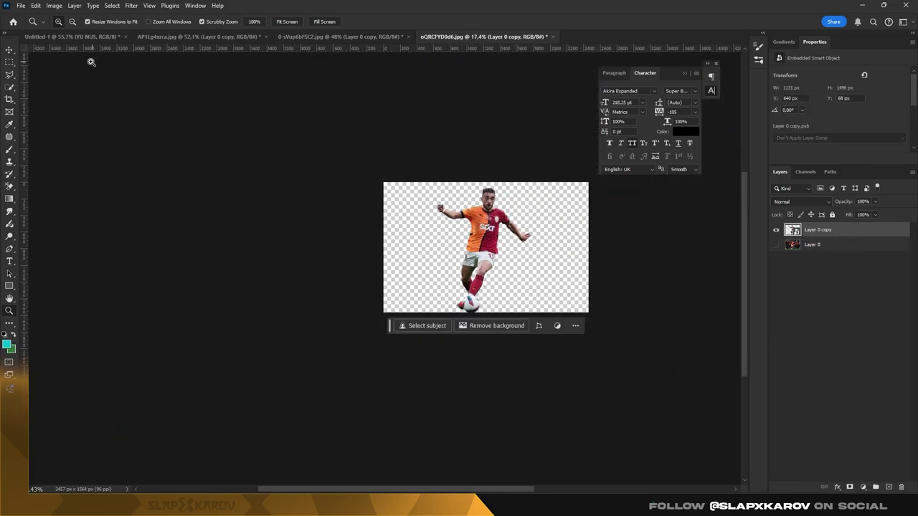
key(ctrl+c)
click(72, 36)
key(ctrl+v)
key(ctrl+t)
drag(284, 81, 411, 223)
Commit the small player's size and move it about 120 px left.
drag(468, 266, 473, 269)
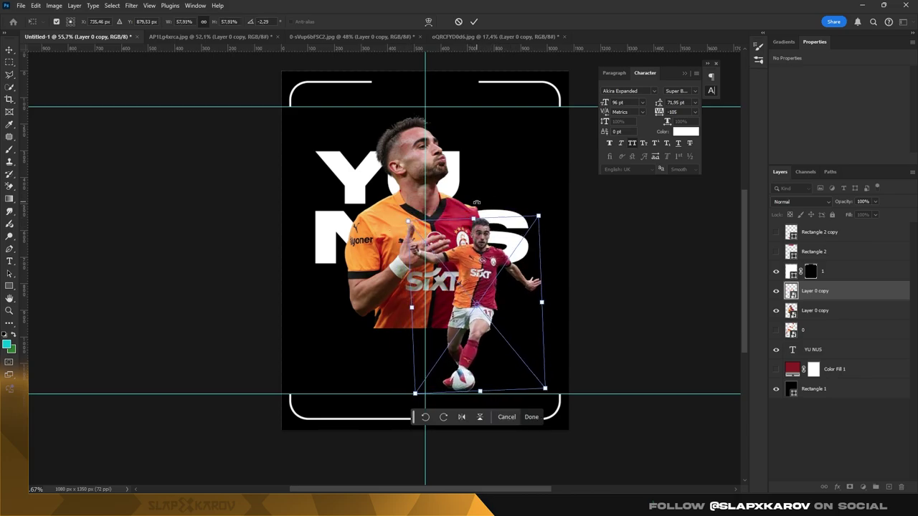
key(Return)
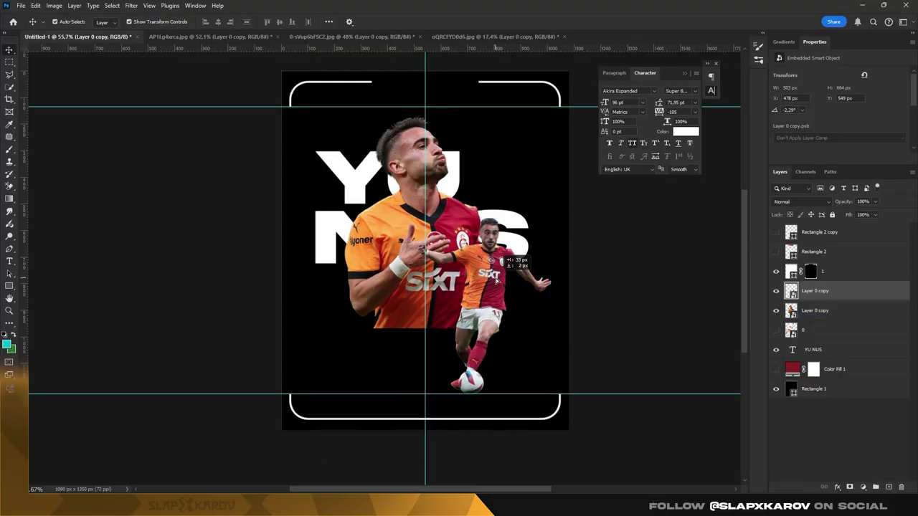
drag(477, 287, 391, 286)
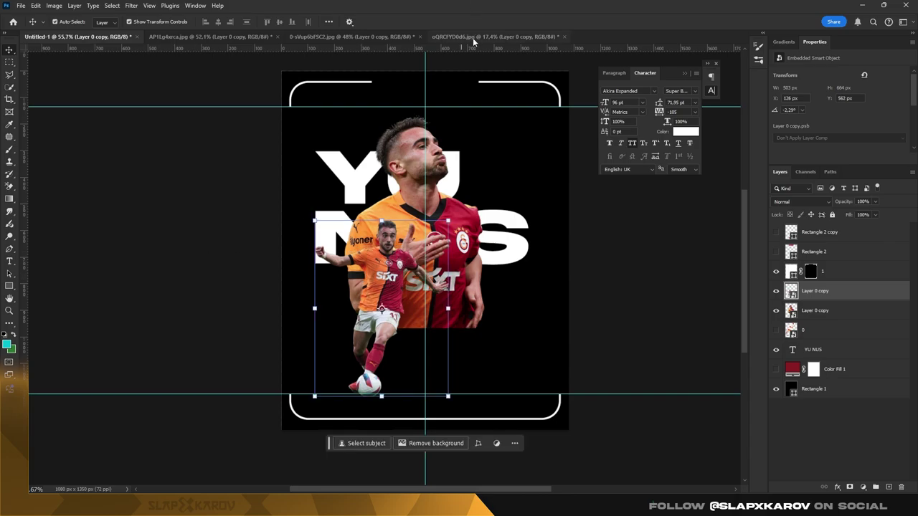
Close the running and kiss-blowing source images without saving.
click(495, 37)
click(566, 37)
click(455, 186)
click(421, 37)
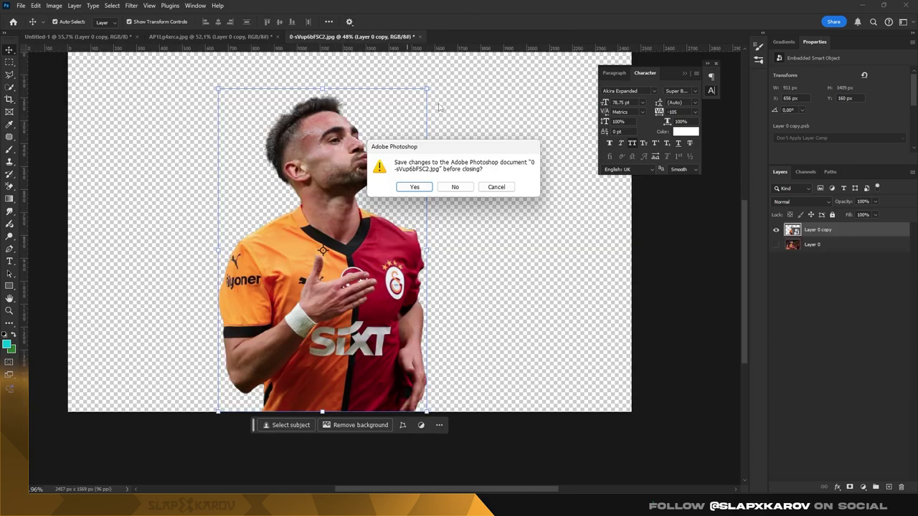
click(455, 186)
Open the stadium celebration photo as a document and close the photo viewer.
drag(351, 3, 351, 25)
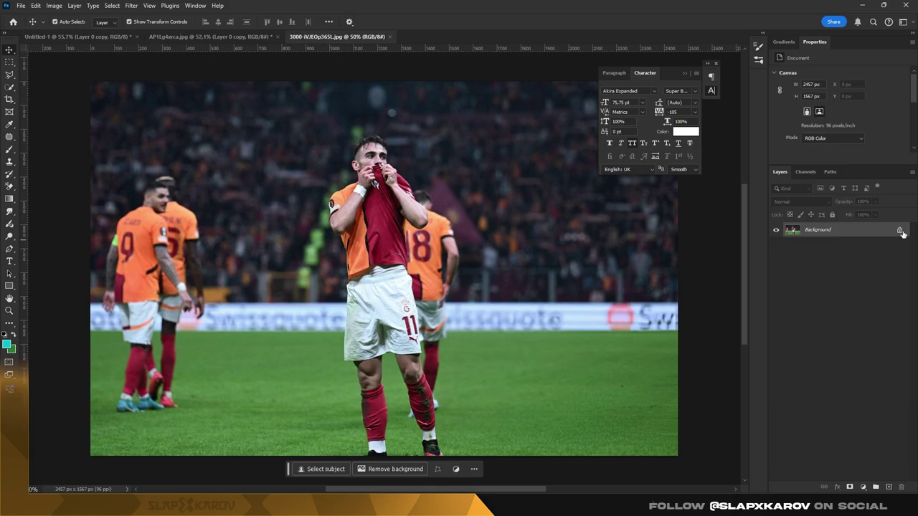
drag(397, 201, 73, 343)
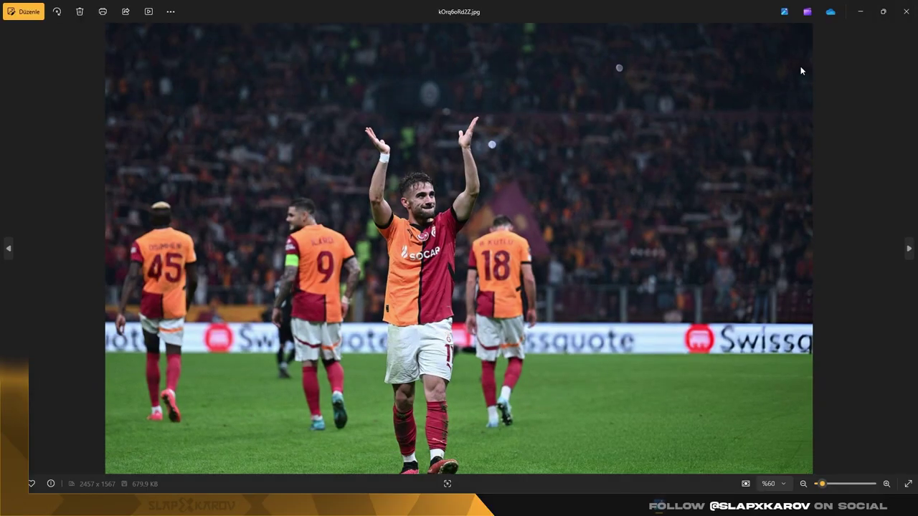
click(906, 12)
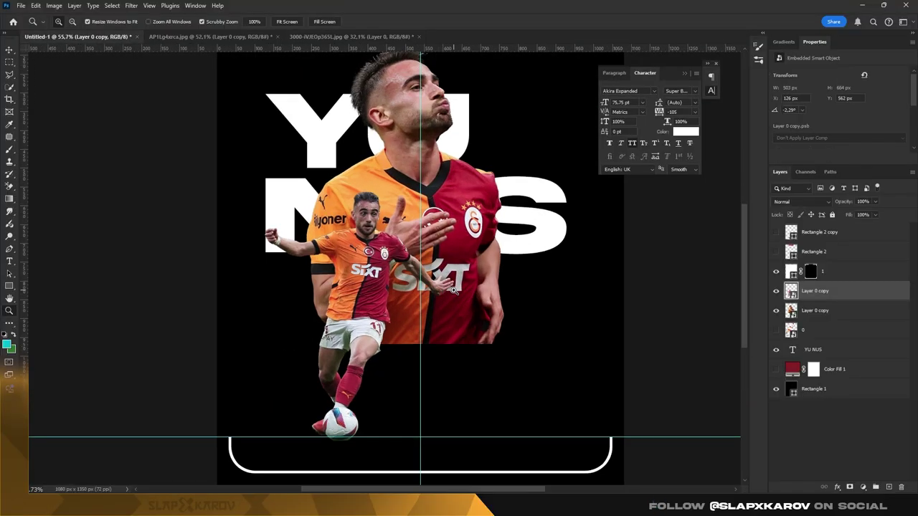
Move the small player right toward the centre of the poster.
mouse_move(360, 283)
mouse_down()
mouse_move(465, 284)
mouse_move(452, 272)
mouse_up()
scroll(427, 137, down, 2)
scroll(427, 138, up, 2)
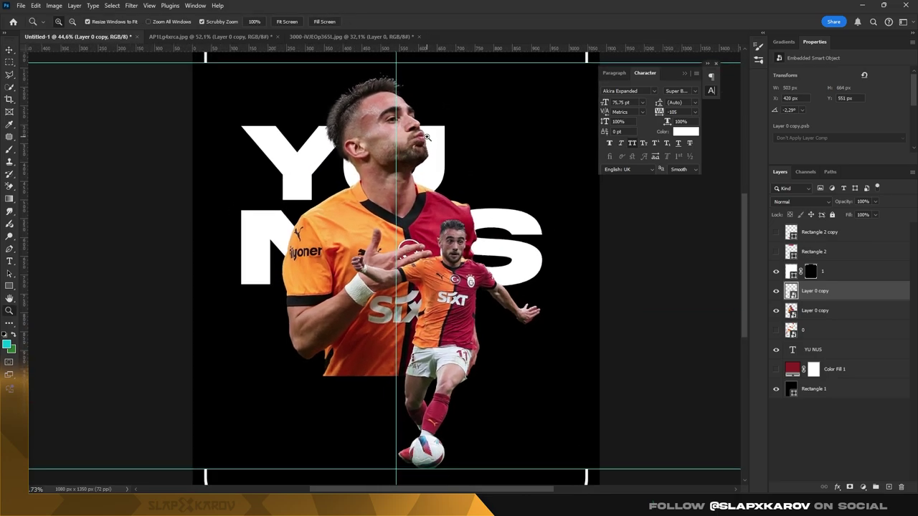
Set the foreground colour and the Color Fill 1 background to crimson b32b3b.
scroll(368, 265, down, 1)
click(8, 346)
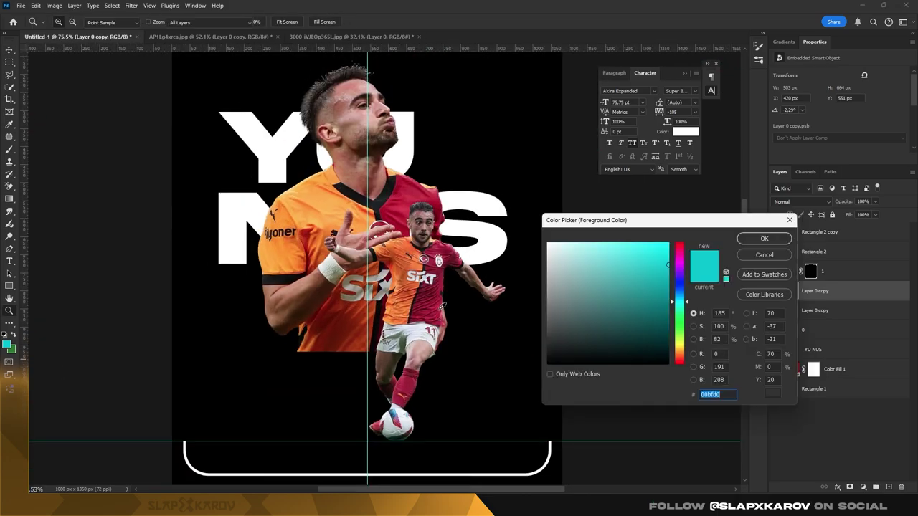
text(b32b3b)
click(764, 239)
click(783, 369)
double_click(803, 368)
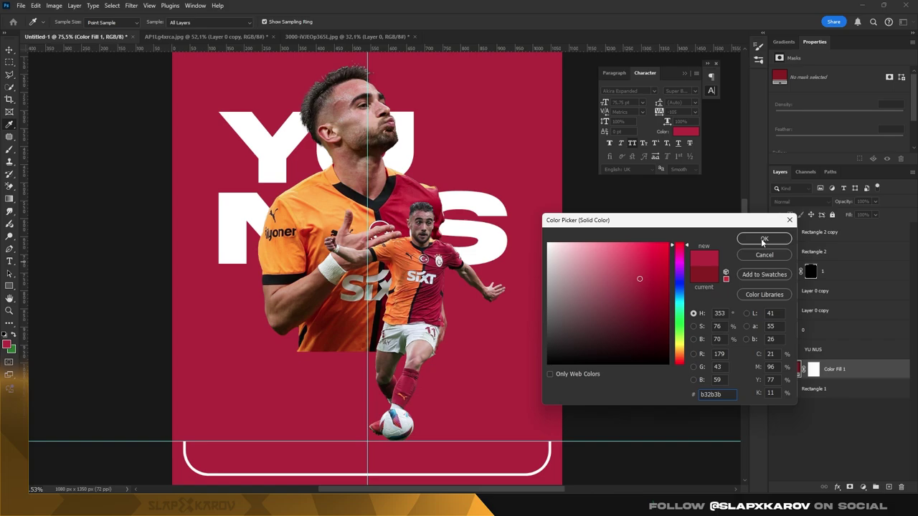
click(763, 238)
scroll(427, 222, down, 1)
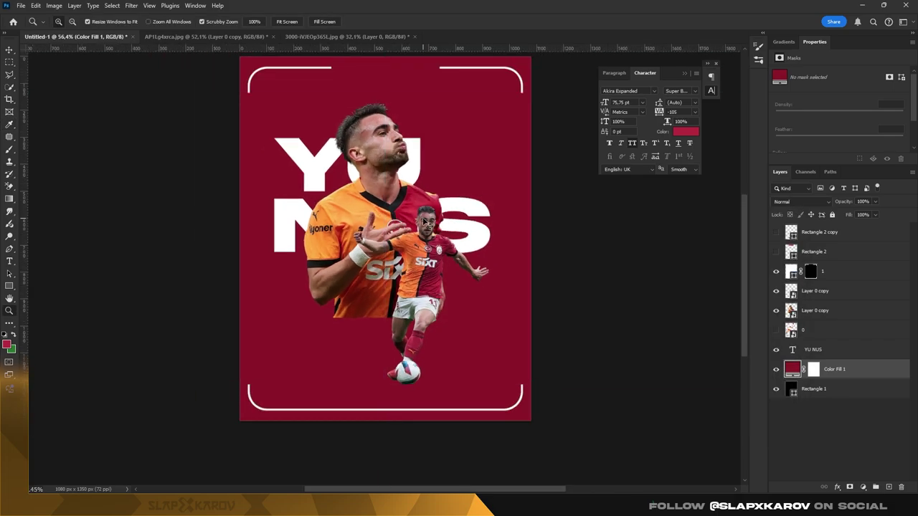
Show the flag-bearer layer, move it below YU NUS, and enlarge it across the poster.
click(776, 330)
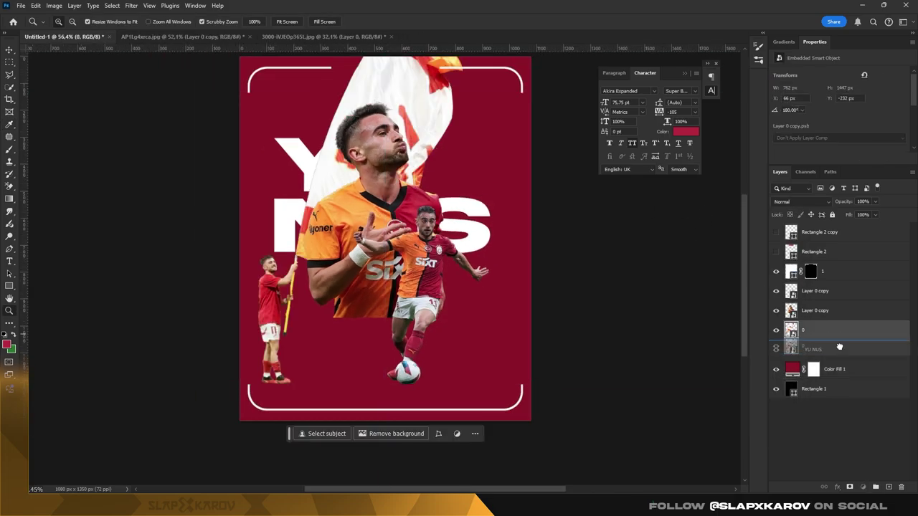
mouse_move(810, 330)
mouse_down()
mouse_move(810, 395)
mouse_move(811, 356)
mouse_up()
key(ctrl+t)
mouse_move(290, 259)
mouse_down()
mouse_move(302, 283)
mouse_move(286, 287)
mouse_up()
Give the flag-bearer layer Color Burn blending, then hide it.
click(801, 202)
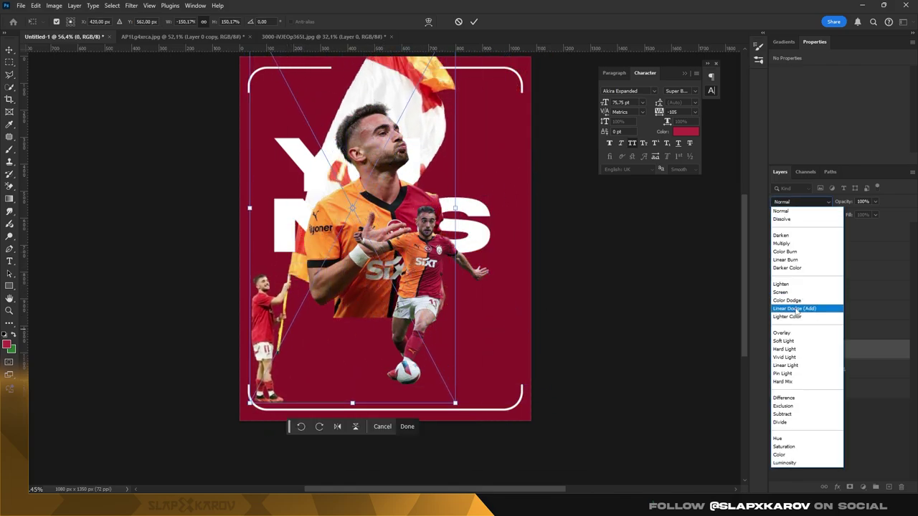
click(804, 374)
click(801, 202)
click(785, 251)
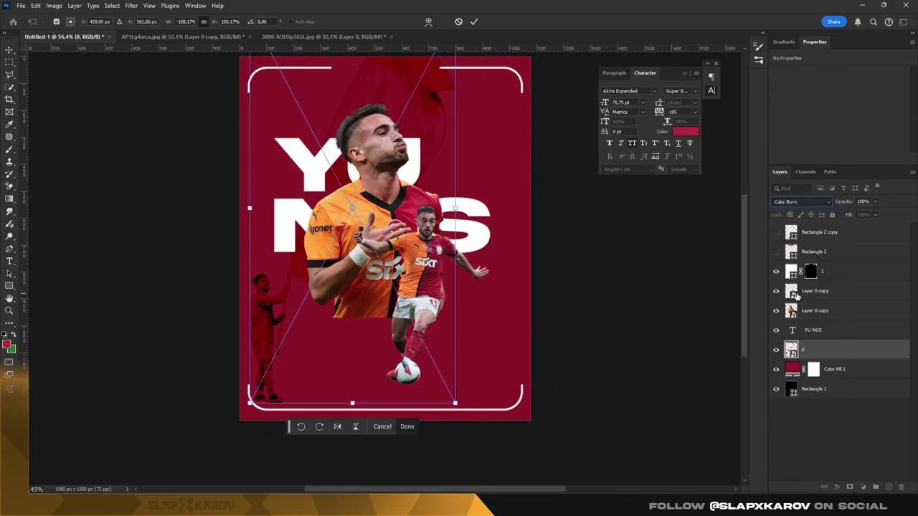
click(776, 349)
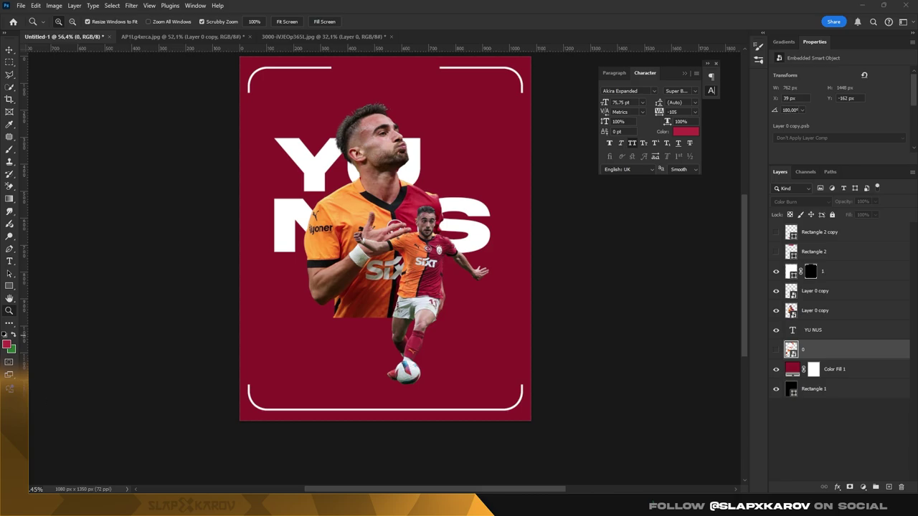
Move the stadium photo up into place and blend it with Pin Light.
mouse_move(445, 205)
mouse_down()
mouse_move(413, 126)
mouse_move(372, 309)
mouse_move(600, 135)
mouse_move(595, 126)
mouse_up()
key(Return)
click(801, 201)
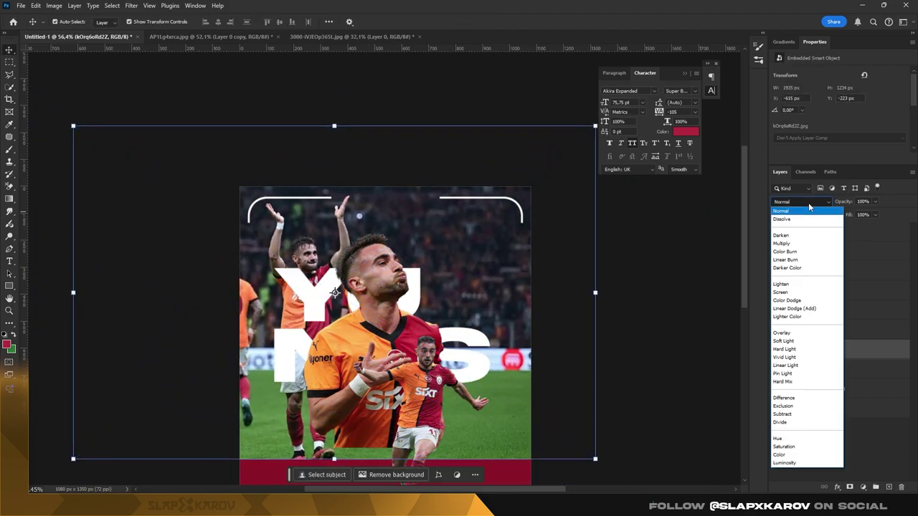
click(795, 357)
key(shift+plus)
key(shift+plus)
Reselect the stadium photo layer and confirm its size with Free Transform.
shift+click(426, 316)
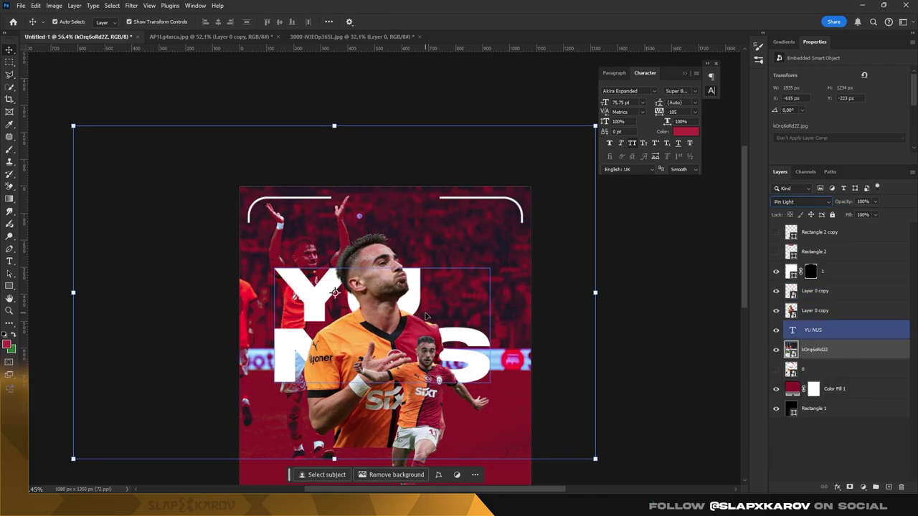
shift+click(426, 316)
scroll(459, 273, down, 3)
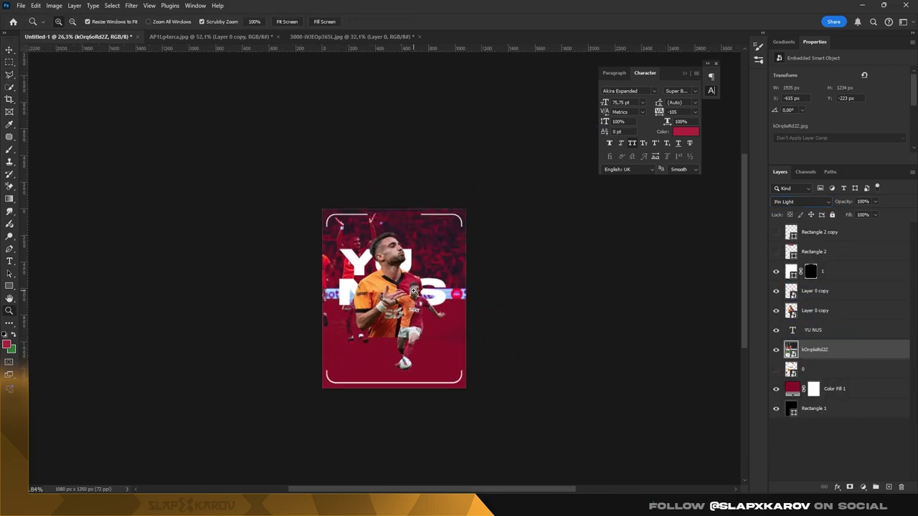
scroll(490, 234, up, 4)
key(ctrl+t)
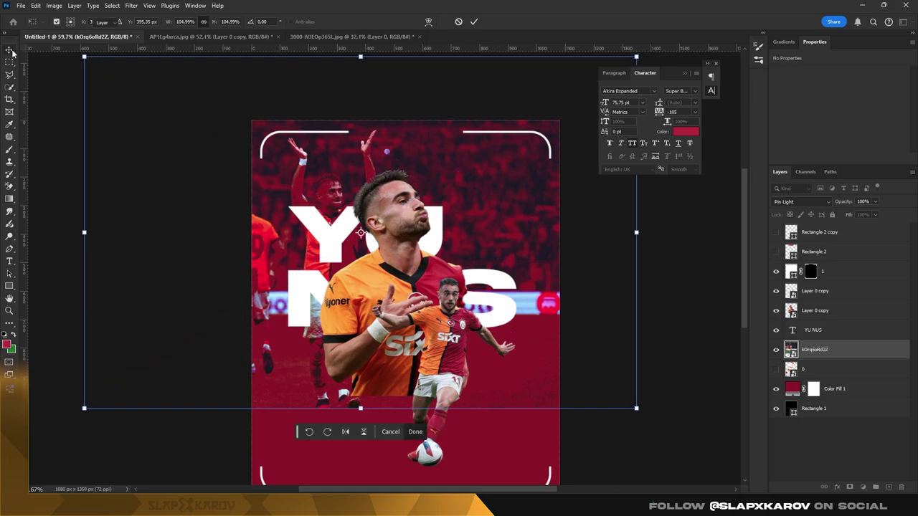
key(Return)
Open the stadium photo's smart-object contents, kOrq6oRd2Z.jpg, as its own document.
key(z)
click(360, 180)
key(ctrl+0)
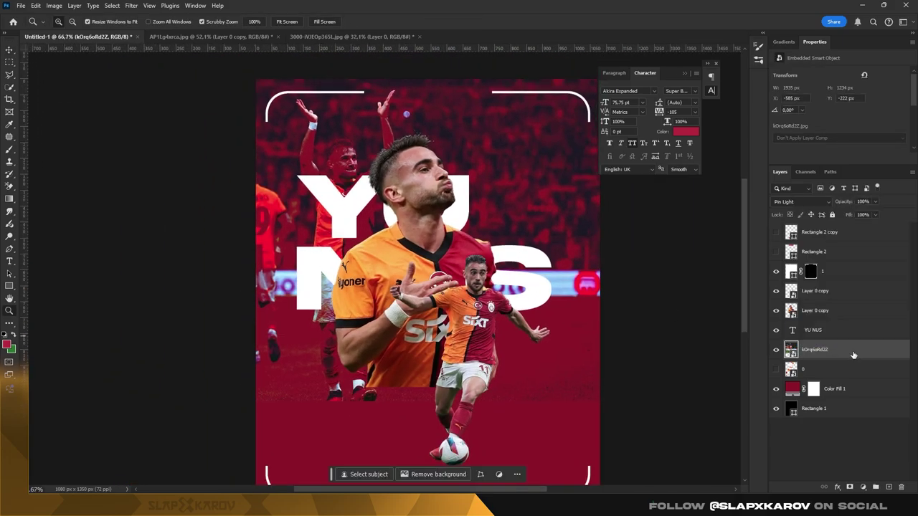
double_click(791, 352)
scroll(498, 277, down, 5)
Extend the stadium canvas downward to 2457x2185 px and generative-fill the empty strip with pitch grass.
click(14, 101)
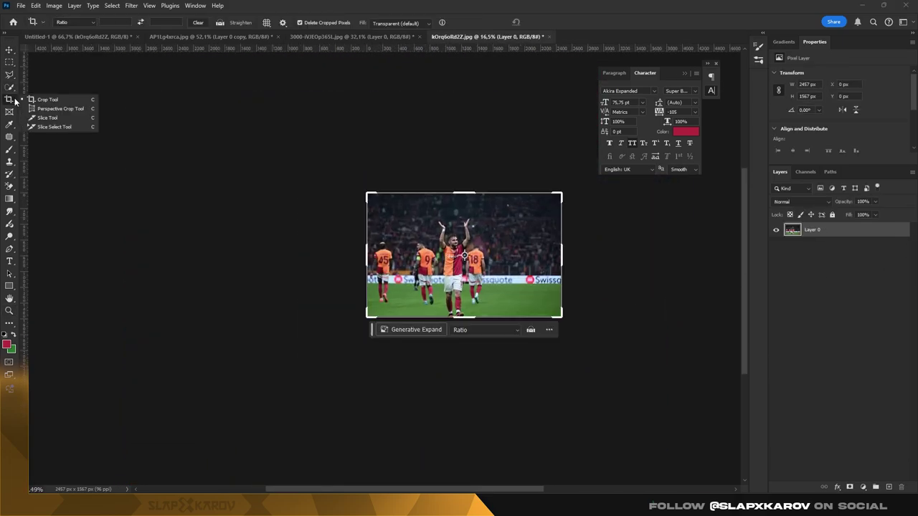
drag(464, 316, 463, 344)
key(Return)
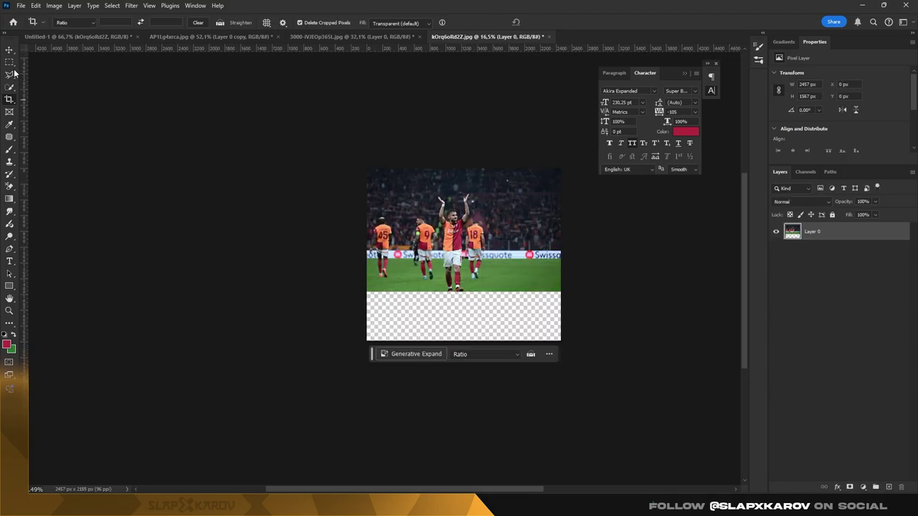
key(m)
drag(364, 287, 588, 358)
click(398, 353)
click(554, 358)
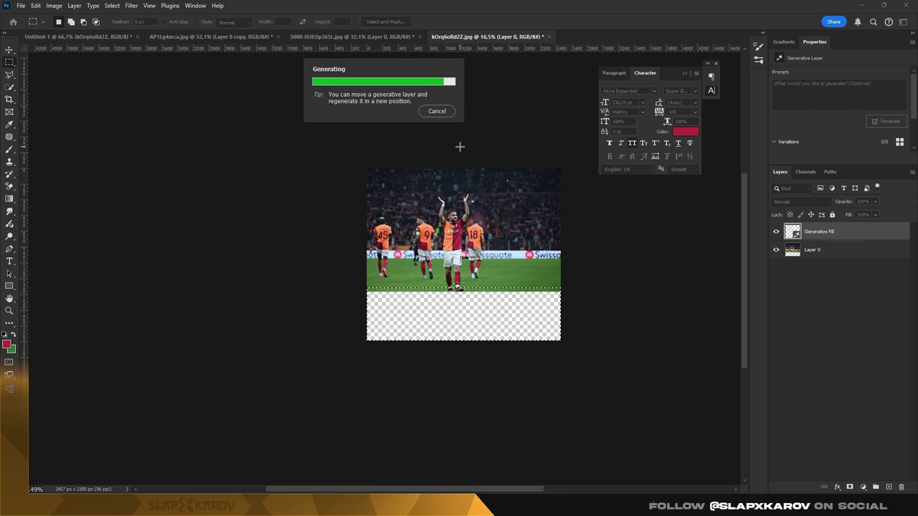
Save the extended photo, dismiss the original-format warning, and return to the poster document.
key(ctrl+e)
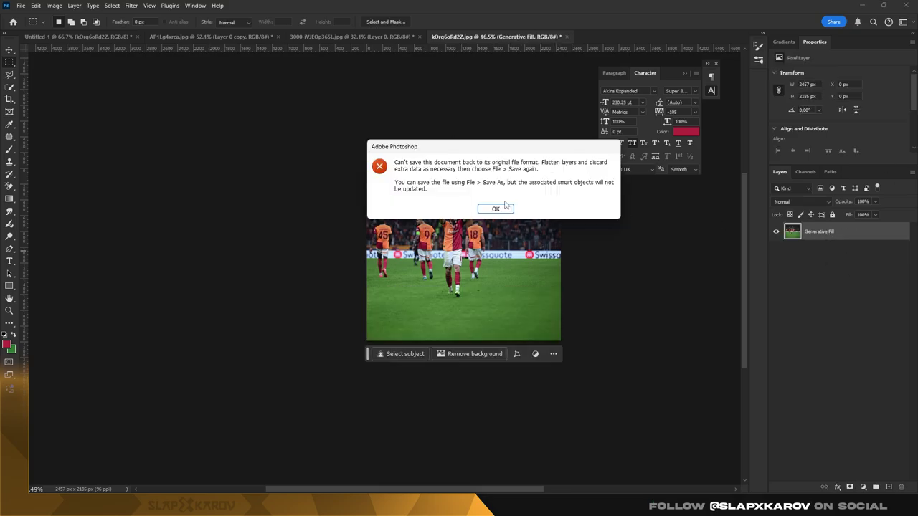
click(492, 208)
right_click(814, 233)
key(Escape)
click(77, 36)
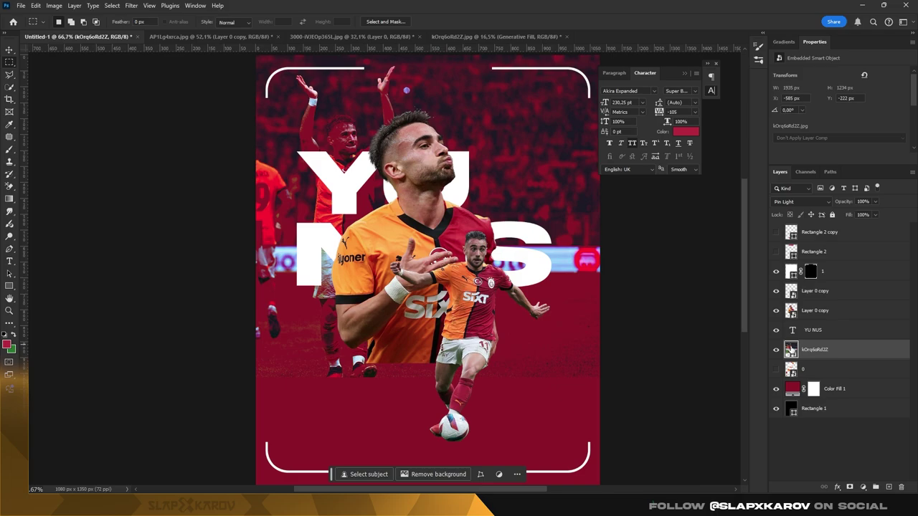
Paste the stadium crowd image as a Pin Light layer, scaled down and moved up to fit the poster.
key(ctrl+v)
click(799, 201)
click(796, 362)
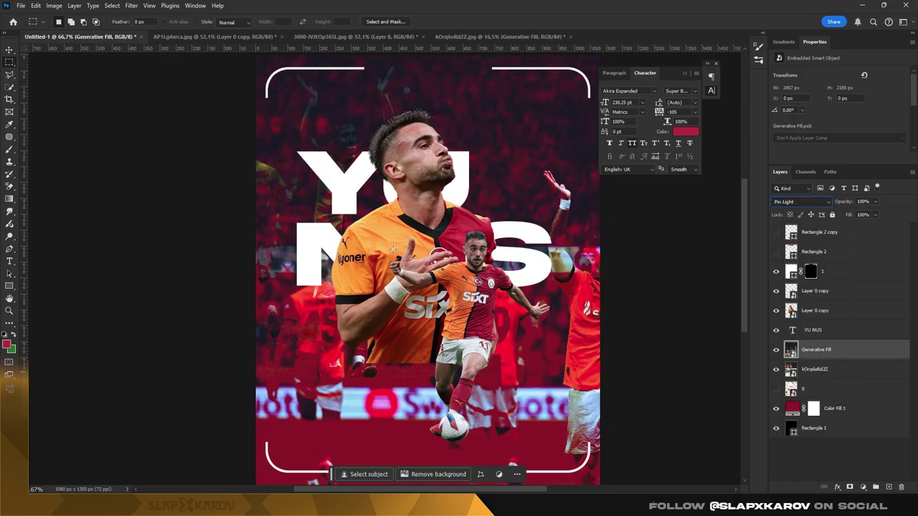
scroll(486, 217, down, 3)
key(ctrl+t)
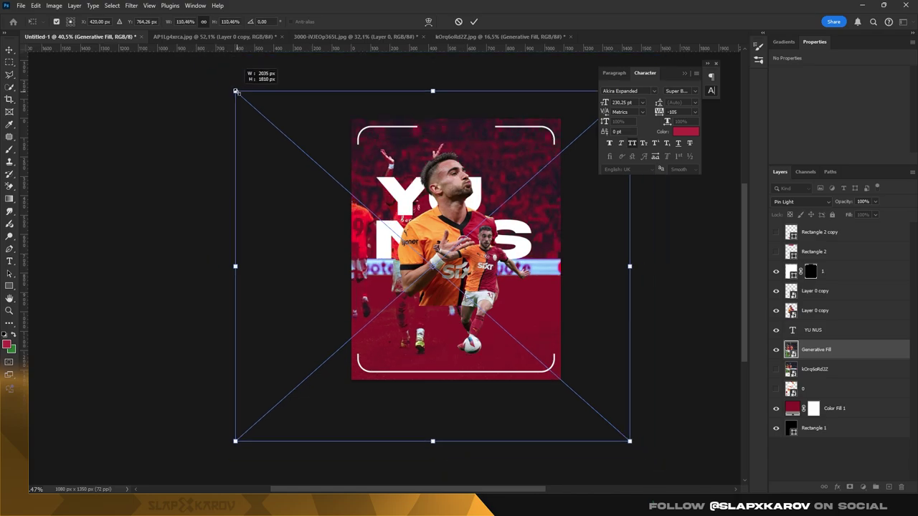
drag(193, 55, 252, 86)
drag(405, 183, 406, 139)
key(Return)
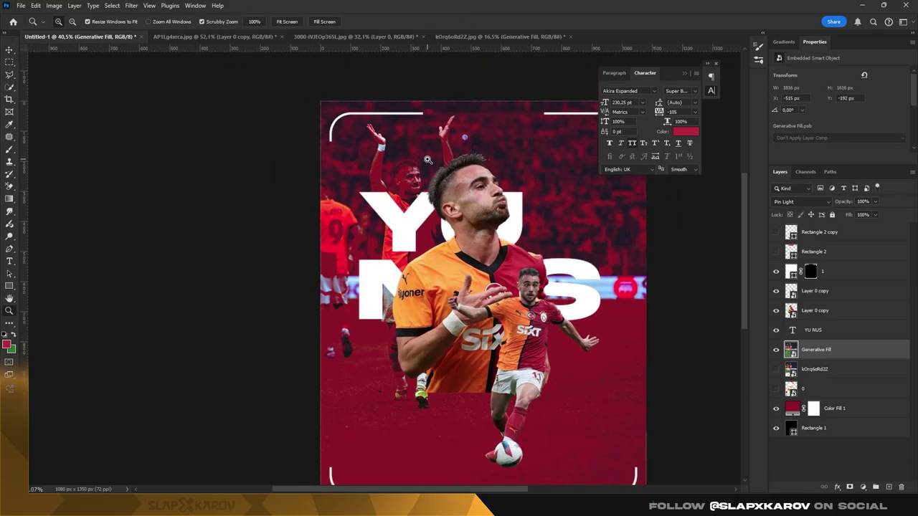
click(799, 201)
click(782, 374)
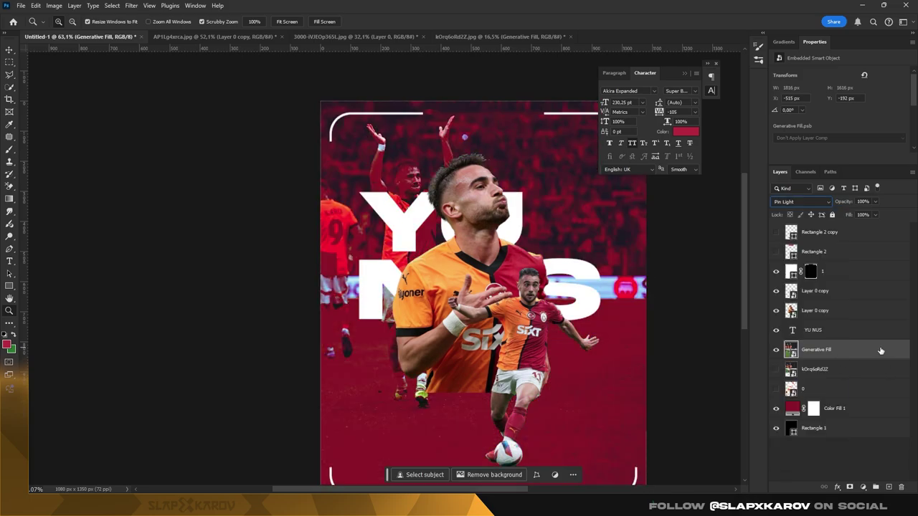
Duplicate the crowd layer, set the copy to Normal, and paint its mask to reveal some players.
key(ctrl+j)
click(800, 201)
click(783, 207)
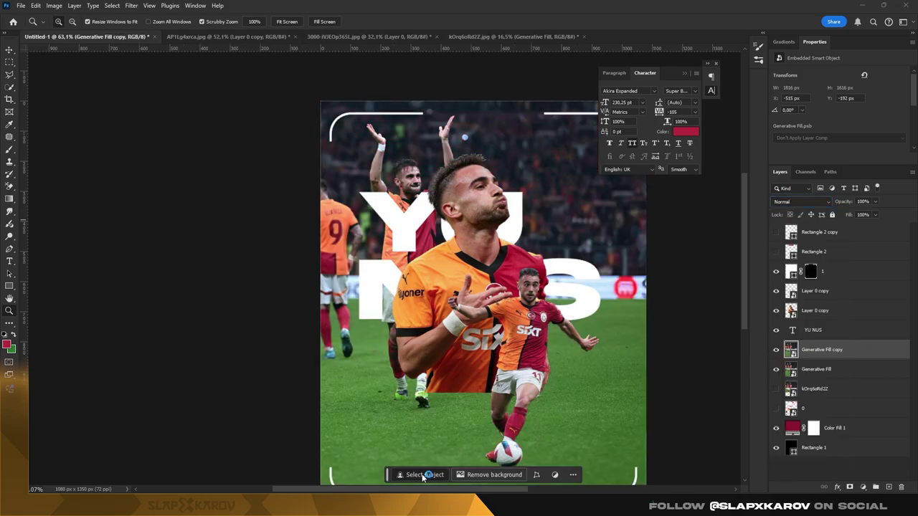
click(850, 487)
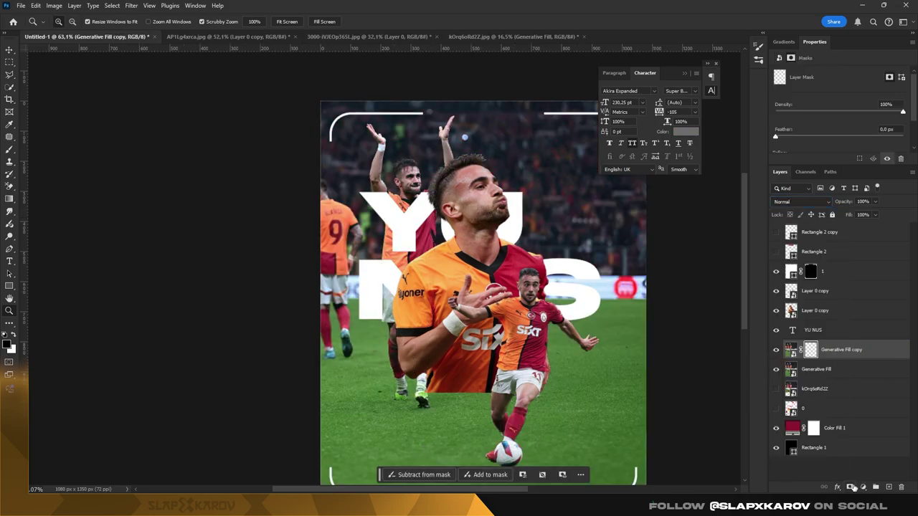
click(800, 202)
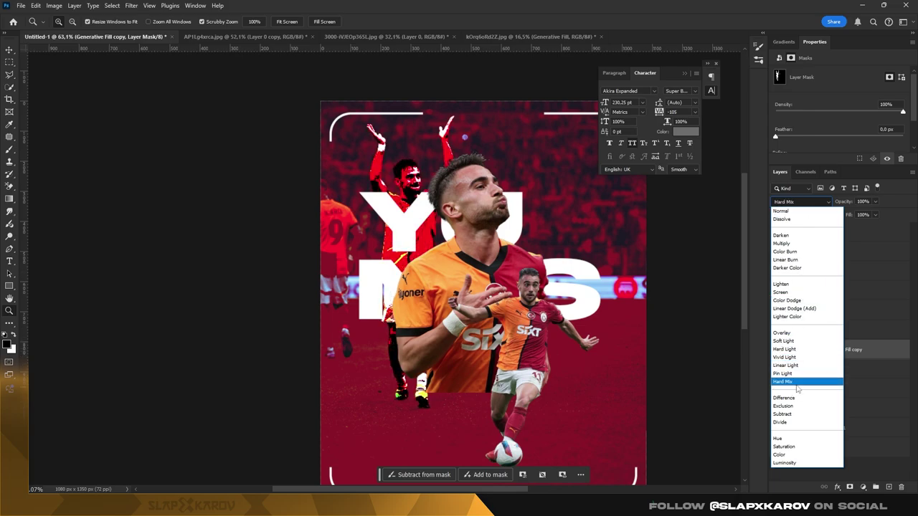
click(789, 211)
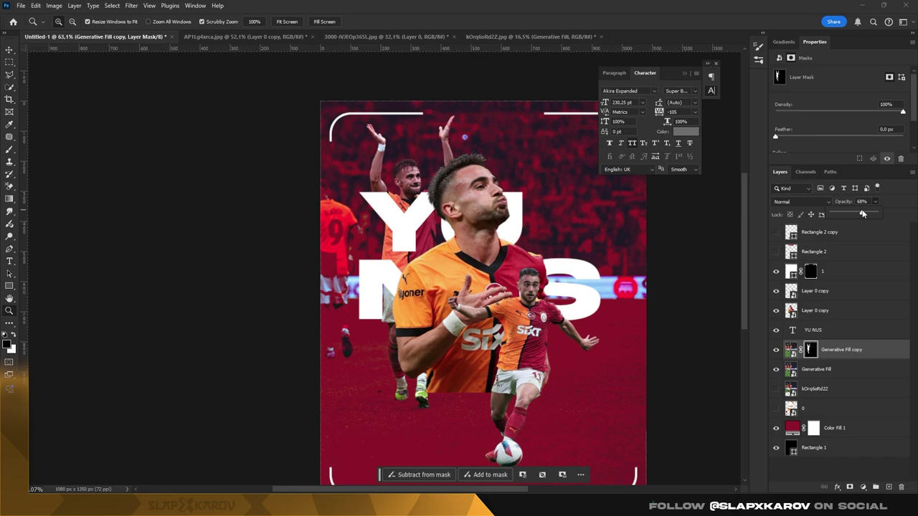
key(b)
right_click(468, 242)
key(Escape)
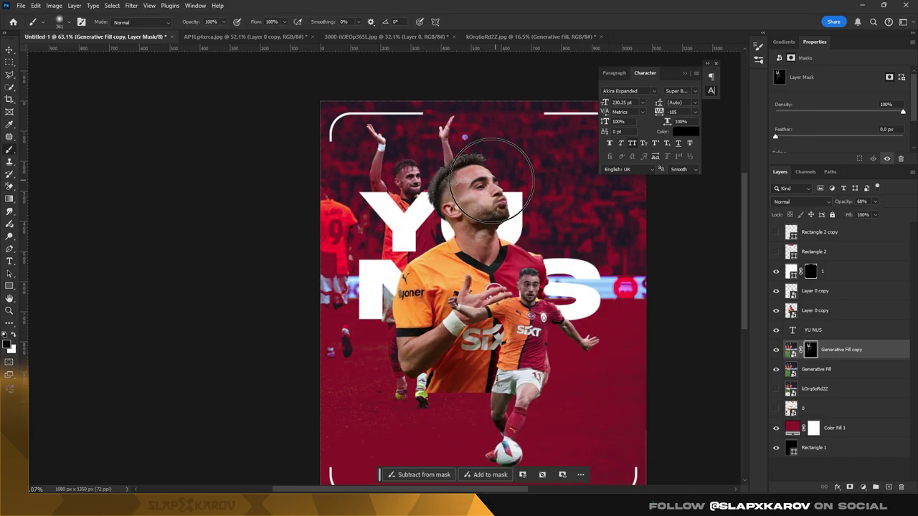
key(z)
drag(430, 142, 387, 143)
Delete the unused hidden stadium layers and add an empty Layer 1 above a player cut-out.
click(826, 370)
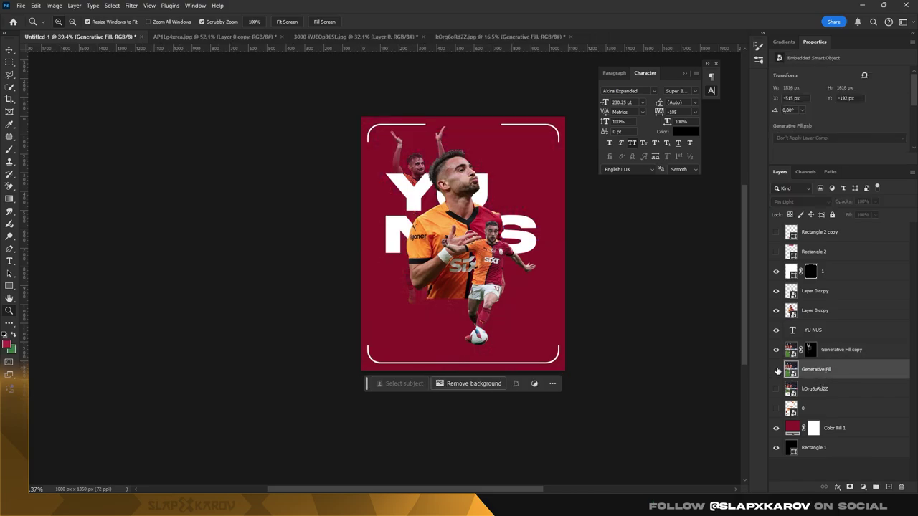
key(Delete)
drag(474, 205, 537, 269)
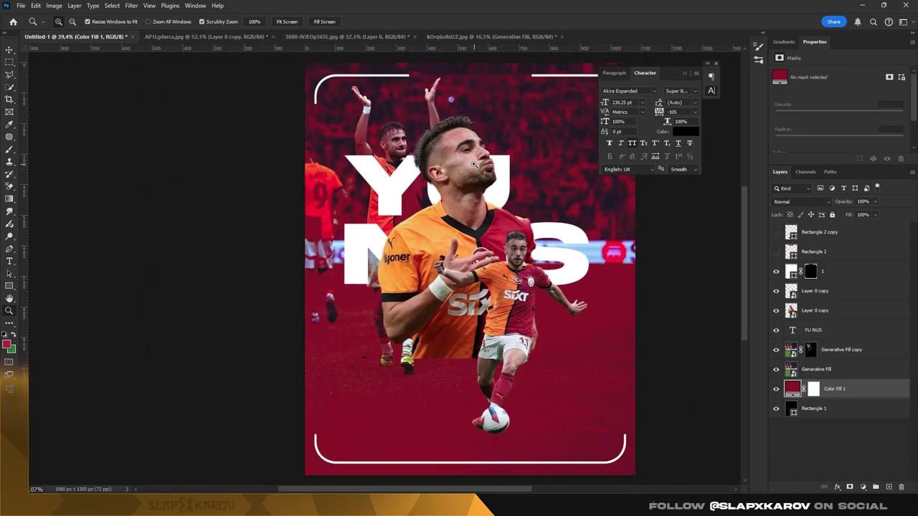
click(817, 311)
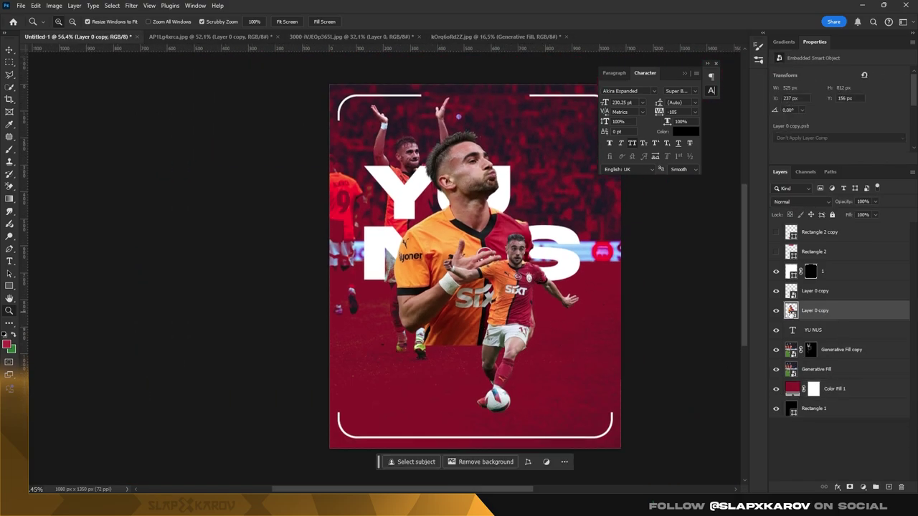
click(796, 292)
key(ctrl+shift+alt+n)
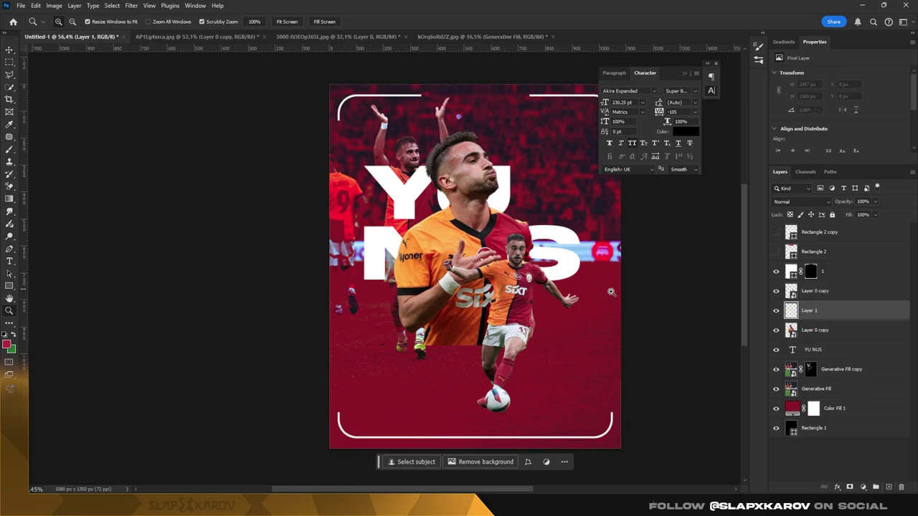
Choose a soft Fog brush and set the foreground colour to crimson.
click(9, 150)
right_click(470, 244)
scroll(559, 402, down, 1)
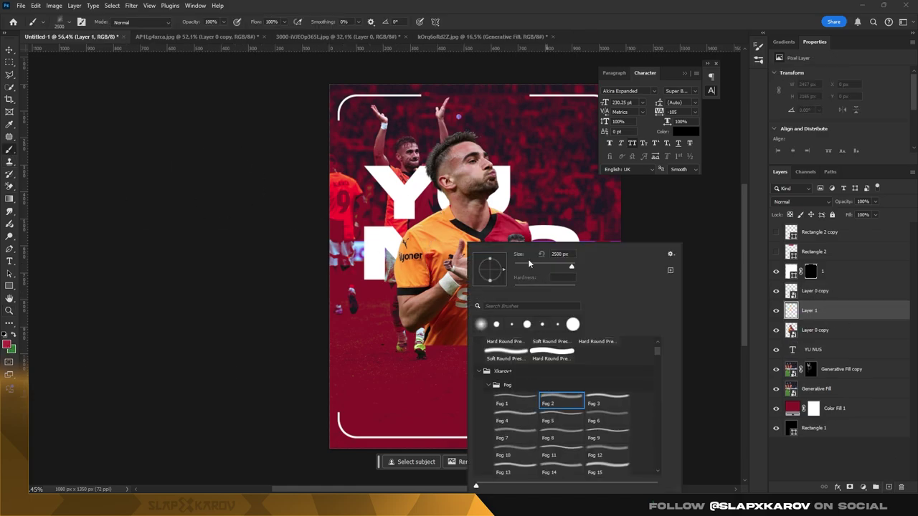
click(559, 400)
key(Return)
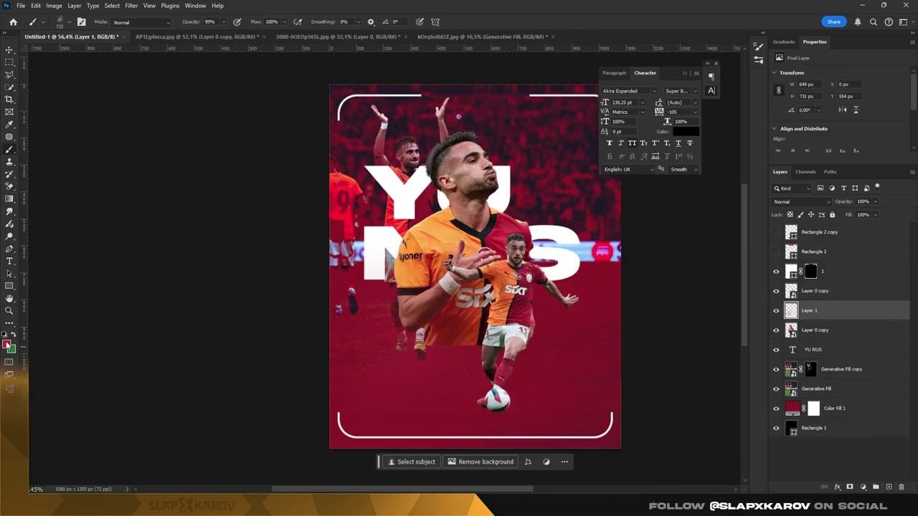
click(7, 345)
click(768, 239)
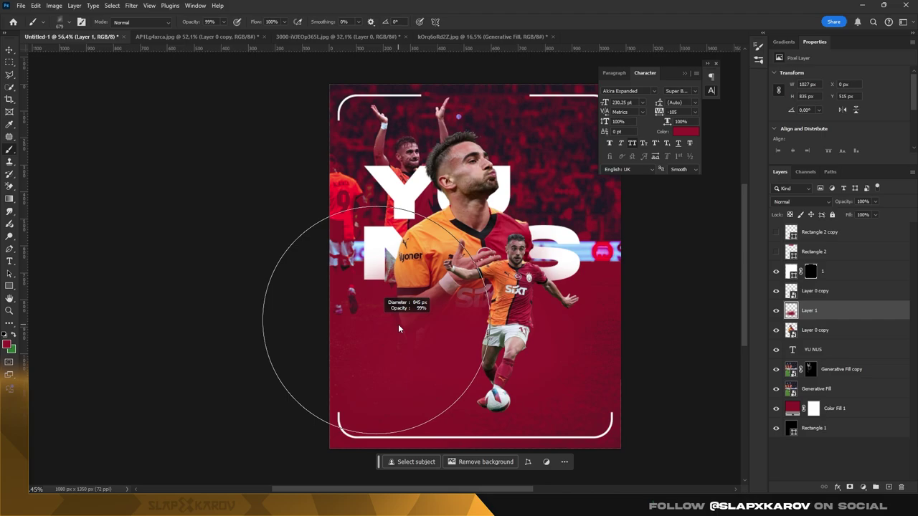
Paint crimson haze on Layer 1 along the left and right edges at 96% opacity.
drag(399, 329, 324, 359)
drag(645, 256, 634, 313)
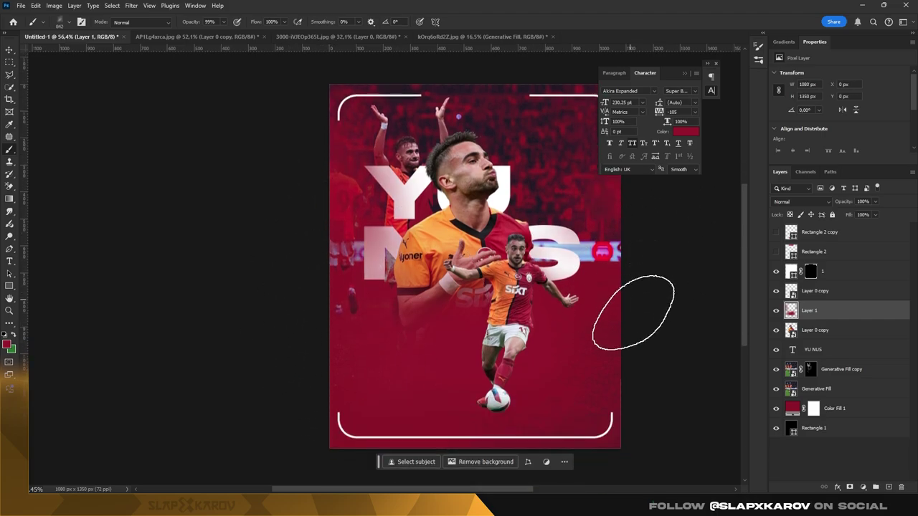
right_click(504, 269)
key(Escape)
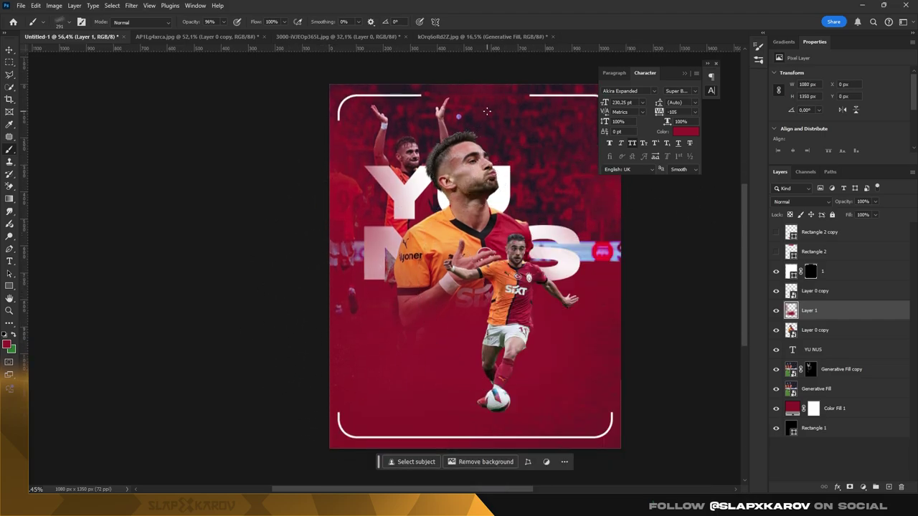
key(z)
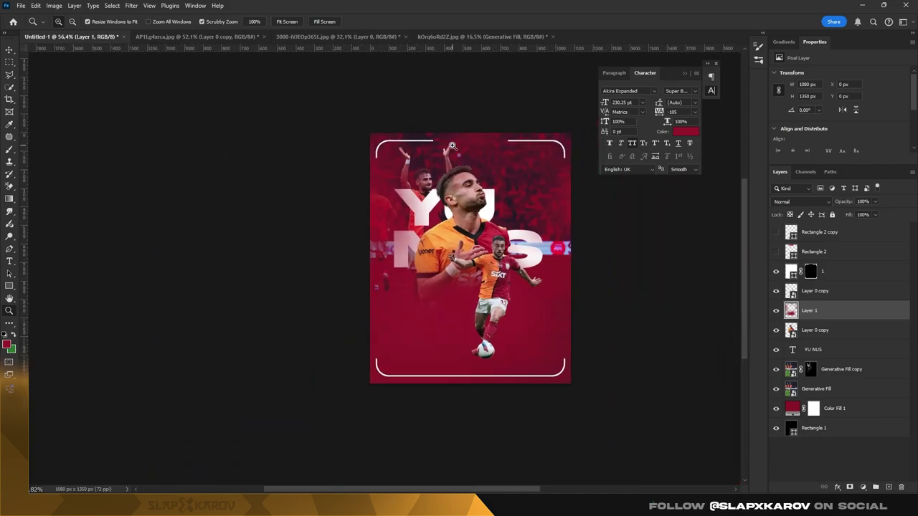
drag(481, 103, 20, 179)
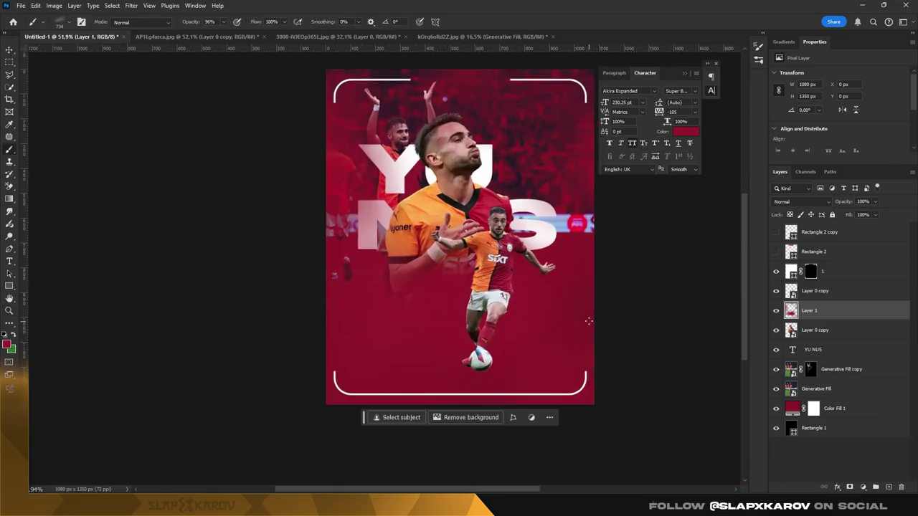
scroll(331, 335, up, 1)
scroll(535, 324, up, 2)
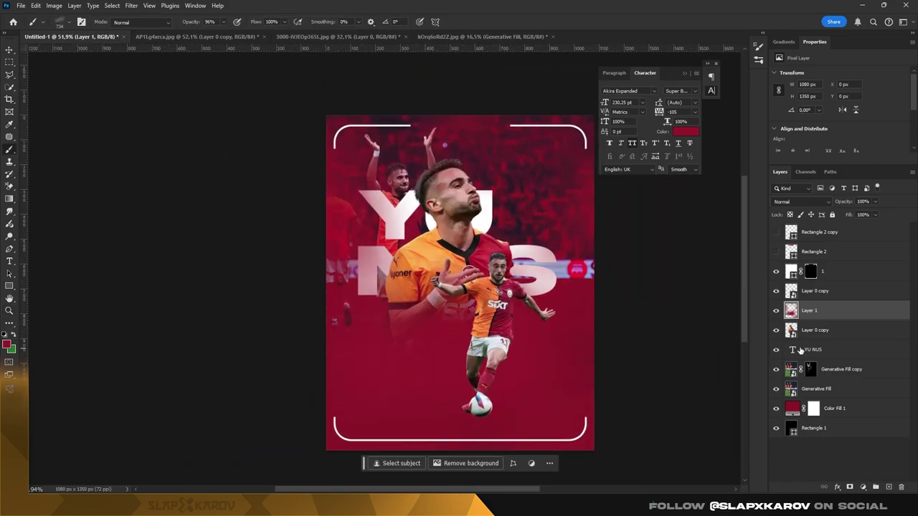
click(800, 350)
key(z)
drag(482, 264, 615, 250)
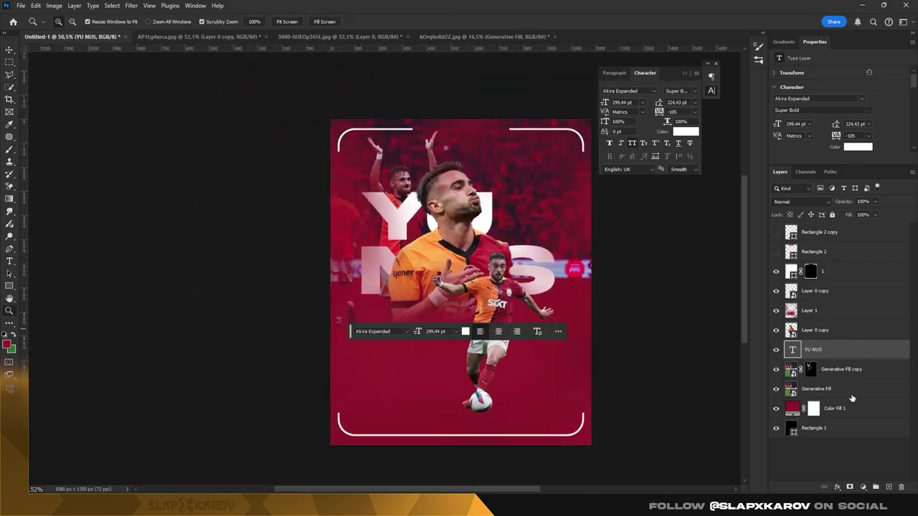
Add a Color Lookup adjustment using the Kodak 5205 Fuji 3510 look.
click(863, 487)
click(864, 436)
click(858, 75)
click(810, 123)
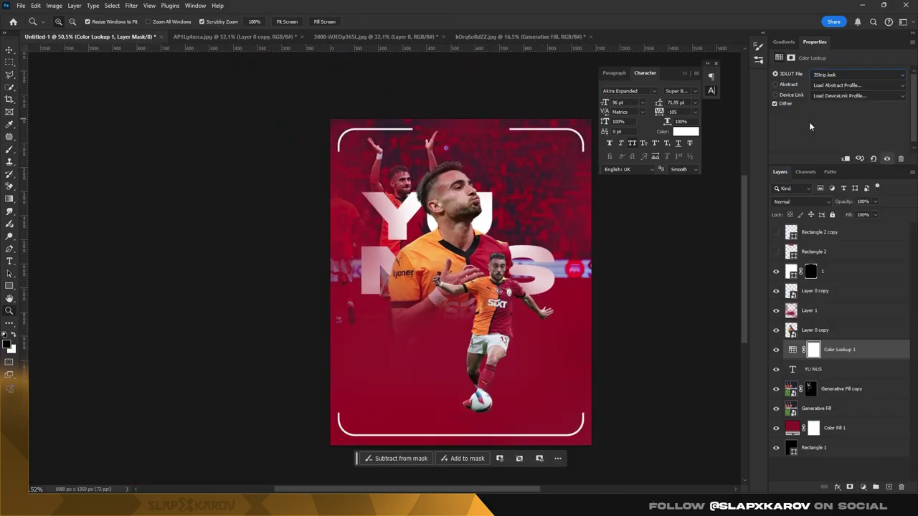
key(Down)
key(Down)
key(Down)
key(Down)
key(Down)
key(Down)
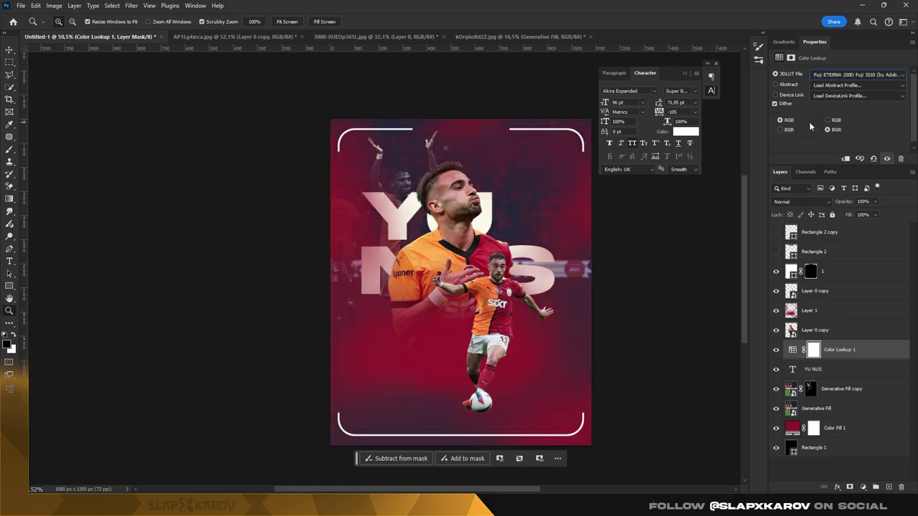
key(Down)
key(Down)
key(Down)
key(Down)
key(Up)
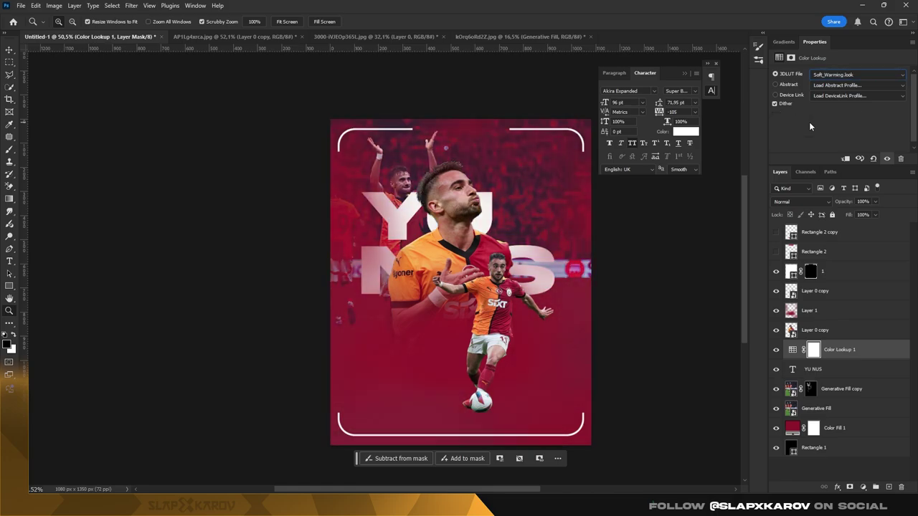
key(Up)
key(Down)
key(Up)
key(Up)
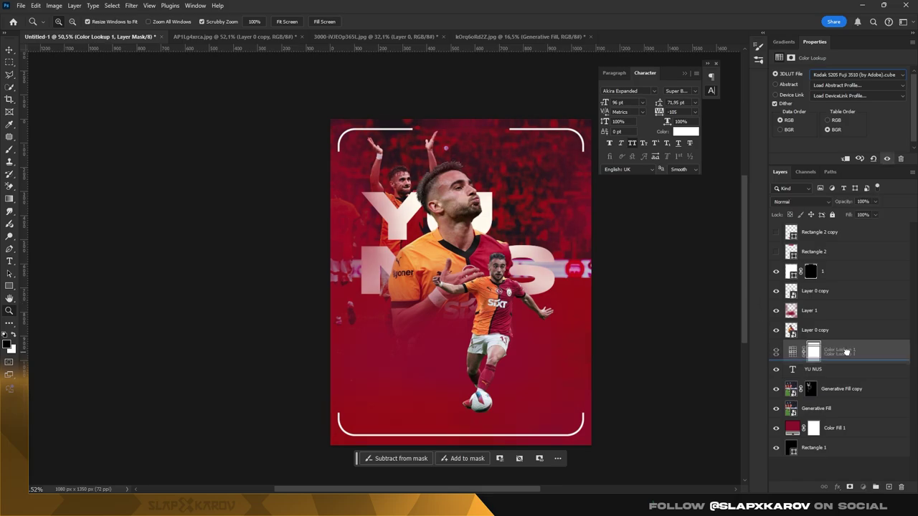
Clip the lookup grade to the Generative Fill copy and Alt-drag a duplicate down onto Generative Fill.
drag(846, 351, 849, 311)
right_click(850, 311)
click(853, 304)
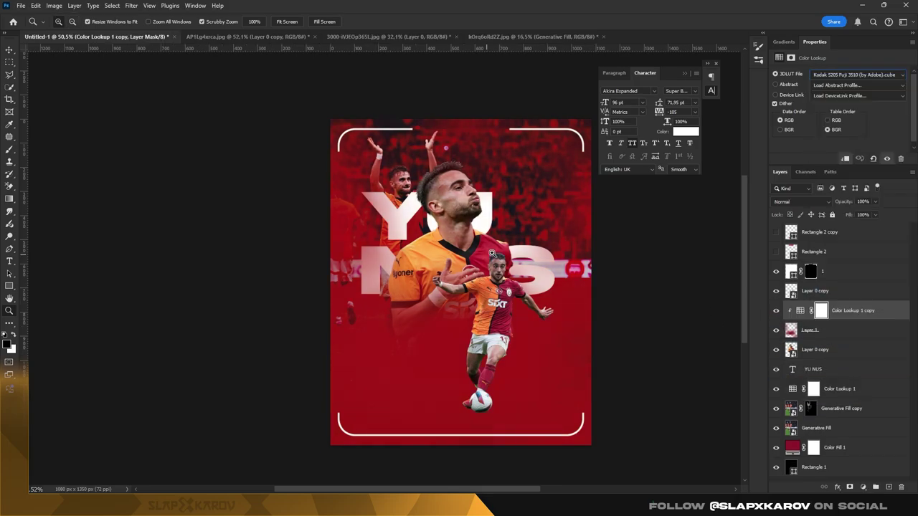
mouse_move(492, 254)
mouse_down()
mouse_move(407, 234)
mouse_move(726, 307)
mouse_up()
click(839, 389)
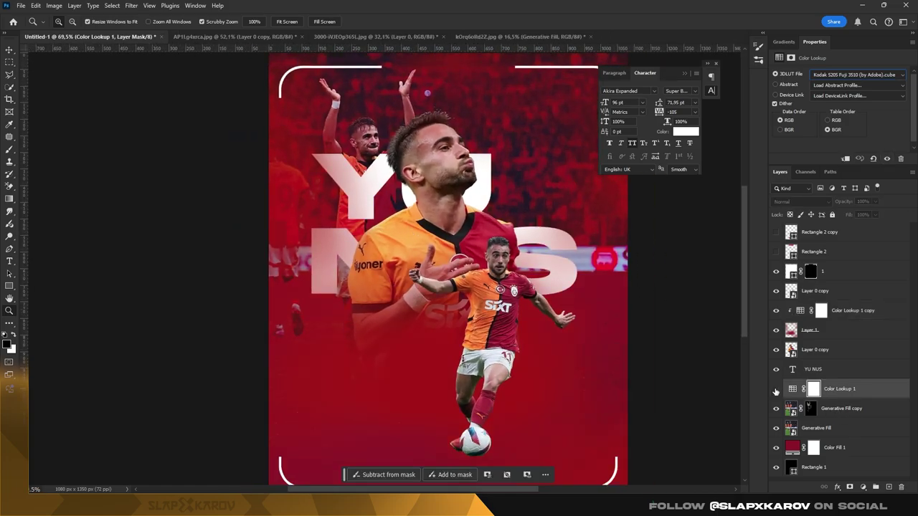
click(812, 389)
alt+click(813, 398)
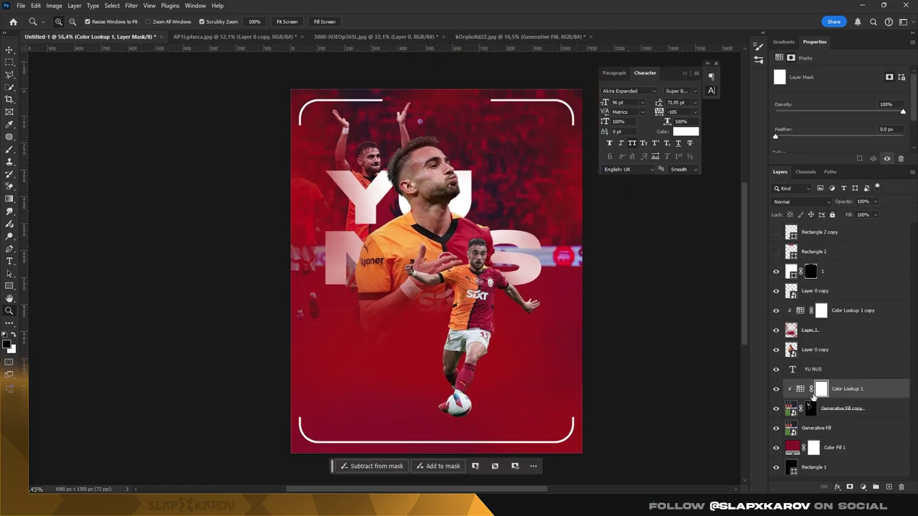
drag(863, 420, 863, 425)
drag(495, 209, 495, 209)
Set the YU NUS title layer's blend mode to Subtract so its letters turn dark.
click(813, 369)
click(776, 369)
click(776, 369)
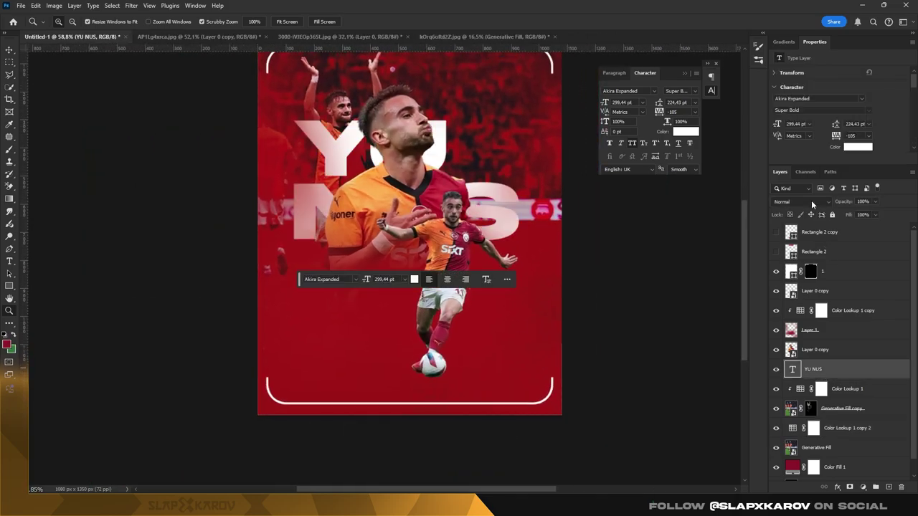
click(800, 202)
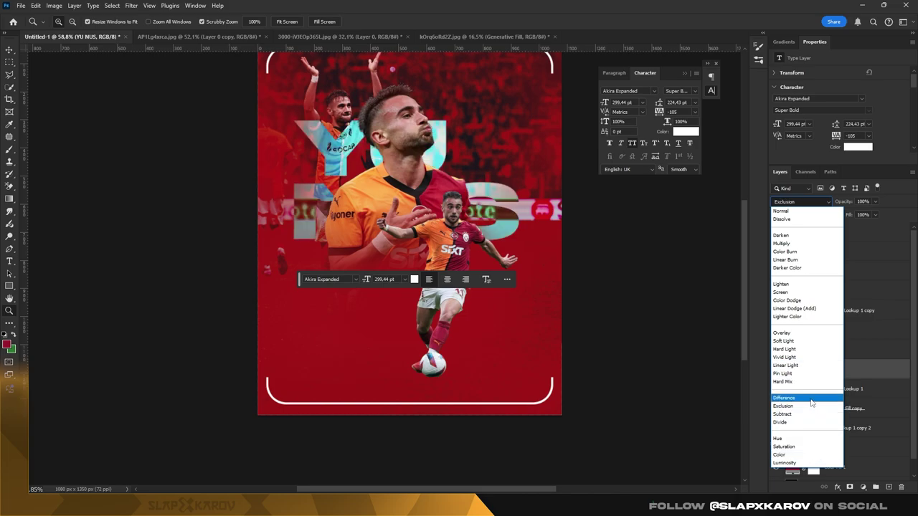
click(812, 415)
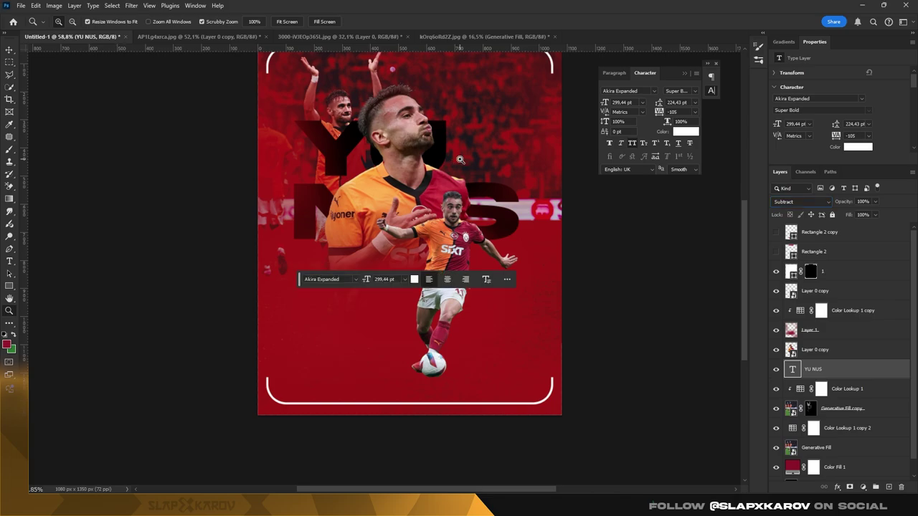
drag(460, 159, 413, 141)
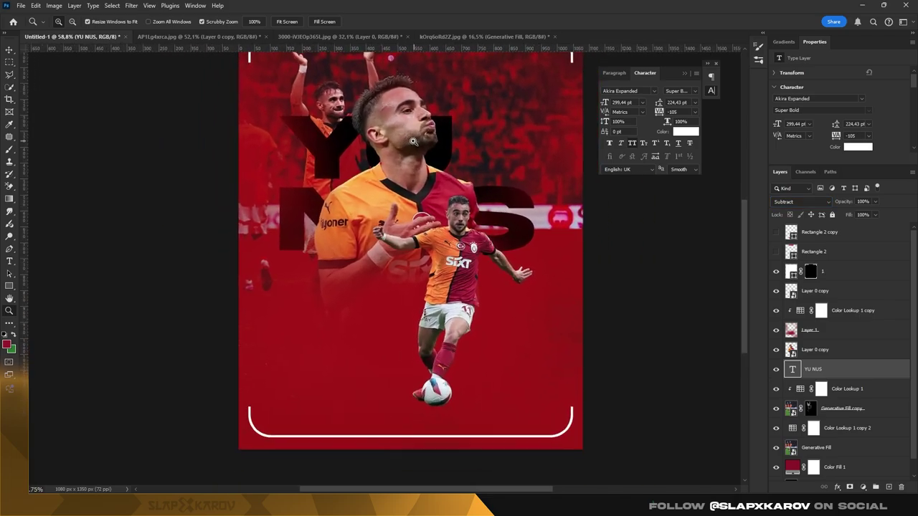
click(785, 331)
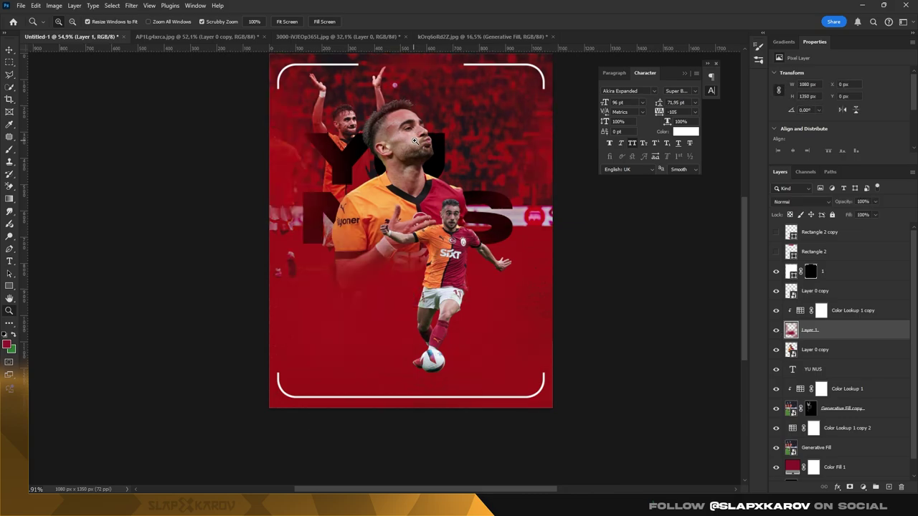
mouse_move(414, 140)
mouse_down()
mouse_move(487, 149)
mouse_move(473, 148)
mouse_up()
Draw a rectangle on the poster, move it into place, and fill it white.
click(821, 235)
click(9, 285)
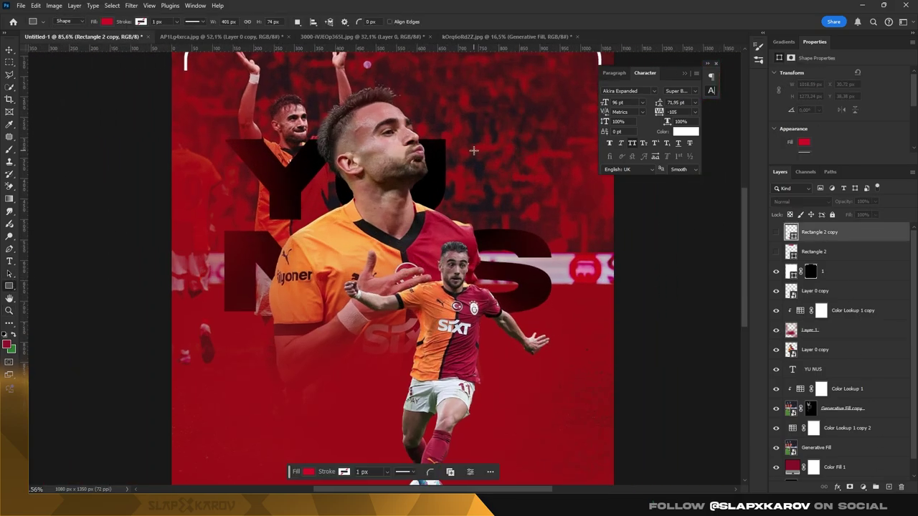
drag(427, 106, 516, 189)
key(v)
mouse_move(445, 129)
mouse_down()
mouse_move(487, 162)
mouse_move(258, 352)
mouse_move(353, 358)
mouse_move(353, 391)
mouse_up()
double_click(790, 231)
click(549, 244)
click(764, 238)
Duplicate and enlarge the white square, rename the layer, and group both squares as Group 1.
scroll(513, 138, down, 2)
key(ctrl+t)
scroll(353, 359, down, 2)
drag(367, 330, 373, 330)
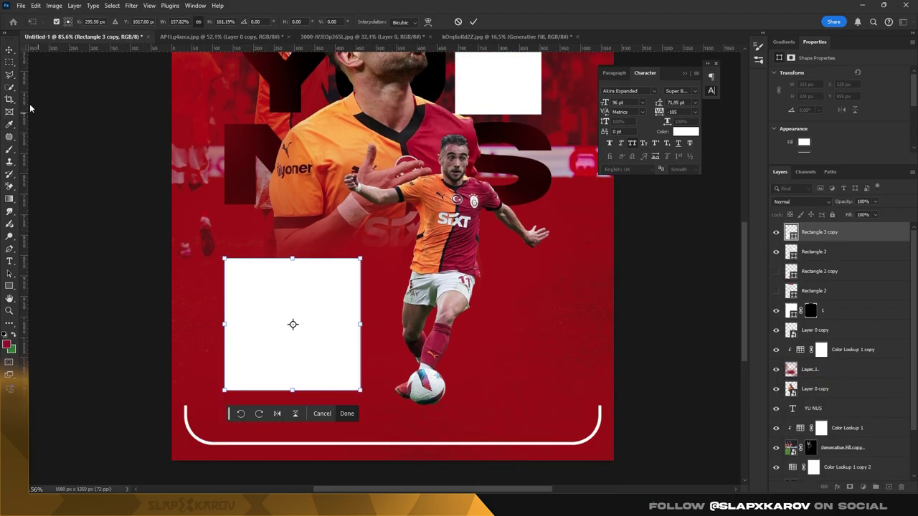
key(Return)
double_click(818, 251)
key(Return)
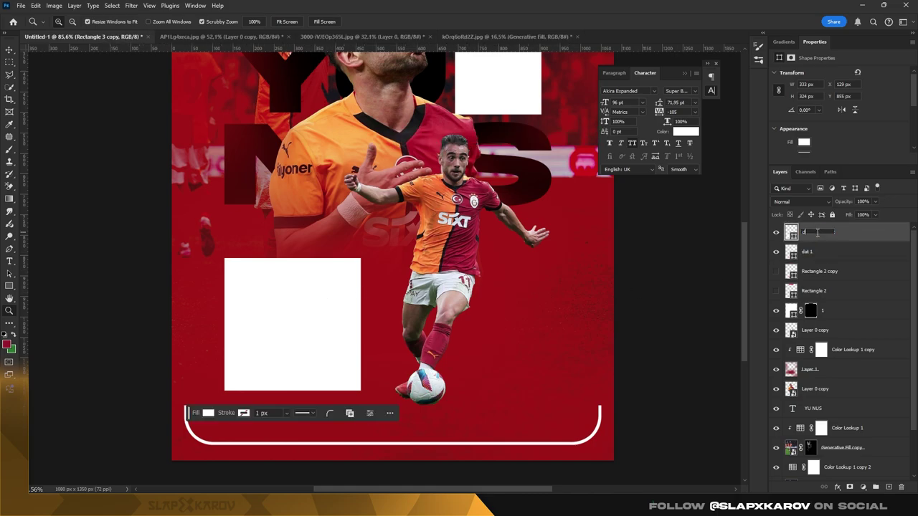
shift+click(812, 232)
key(ctrl+g)
right_click(813, 234)
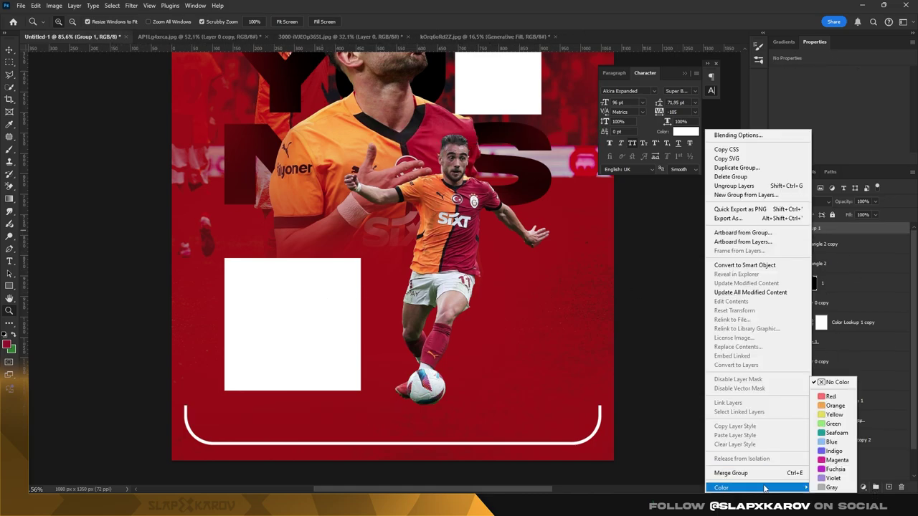
key(Escape)
scroll(525, 233, down, 2)
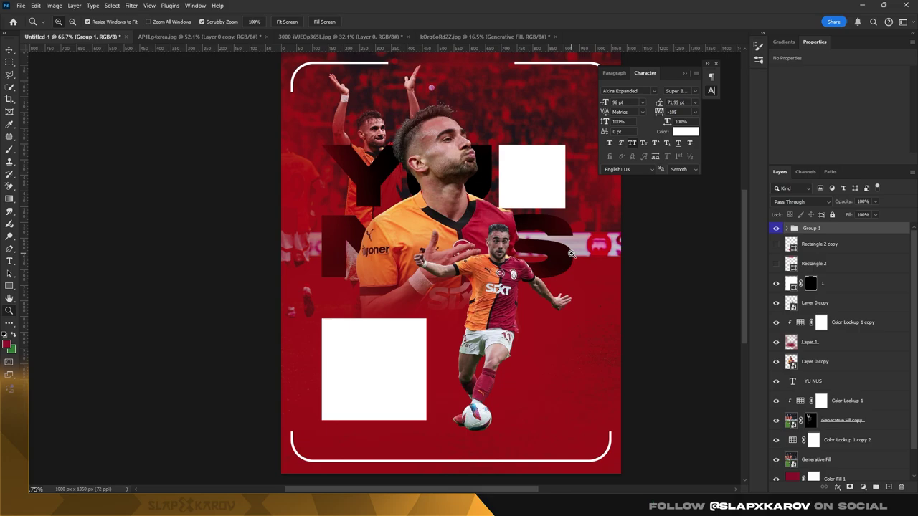
scroll(572, 253, down, 1)
Add a black Solid Color fill layer at 40% opacity with an inverted mask, loading the players' selection.
key(v)
click(814, 362)
click(863, 487)
click(825, 319)
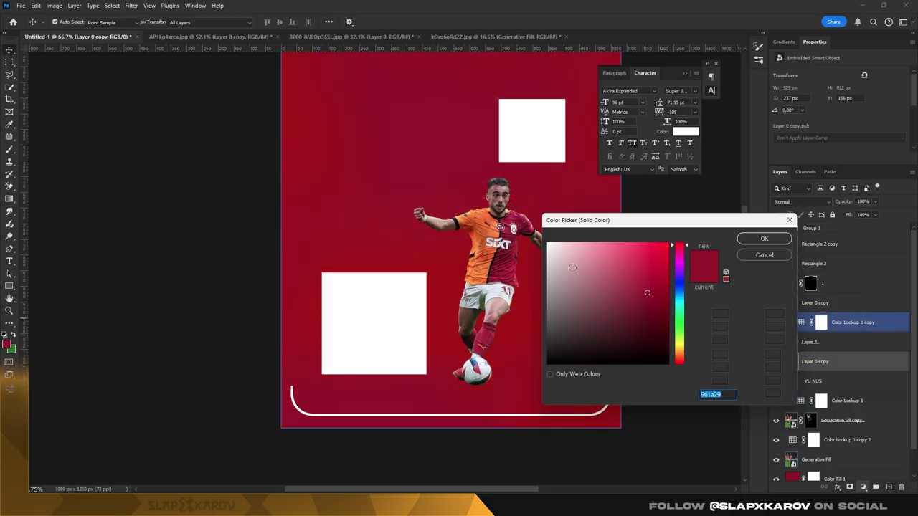
key(Return)
click(863, 201)
text(40)
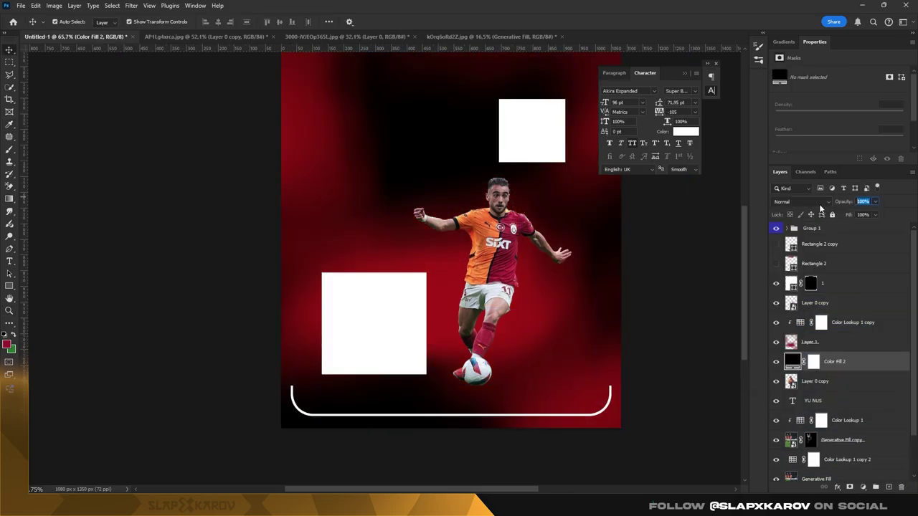
key(Return)
click(834, 364)
key(ctrl+i)
ctrl+click(790, 381)
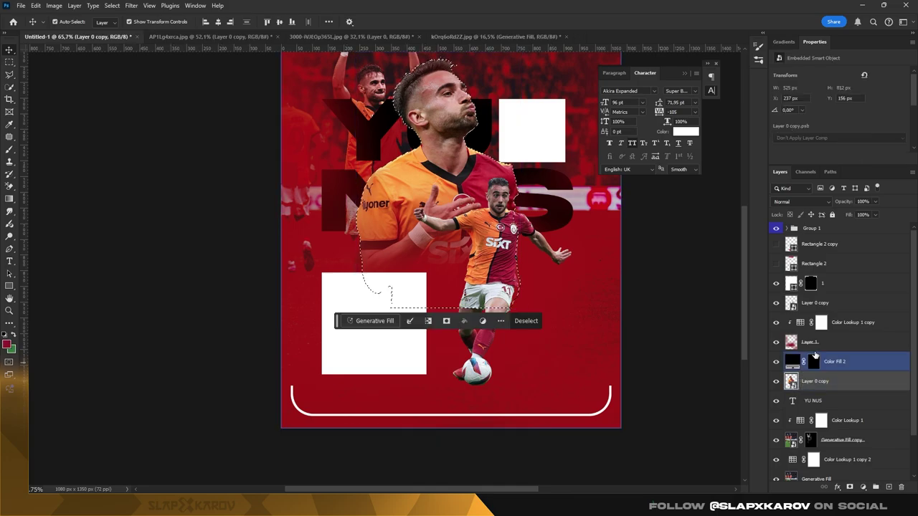
Paint the fill layer's mask with a soft brush over the player's shirt.
key(z)
scroll(449, 265, up, 1)
click(9, 149)
right_click(391, 211)
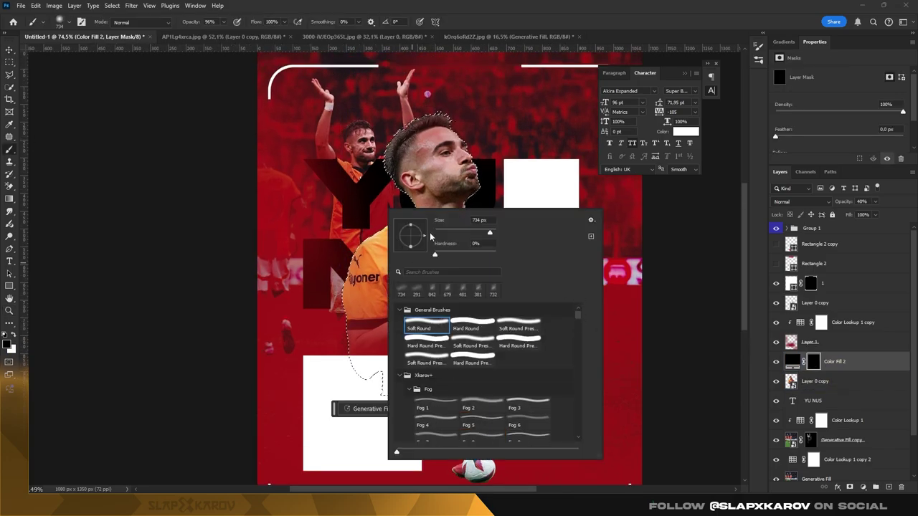
key(Escape)
scroll(366, 244, down, 2)
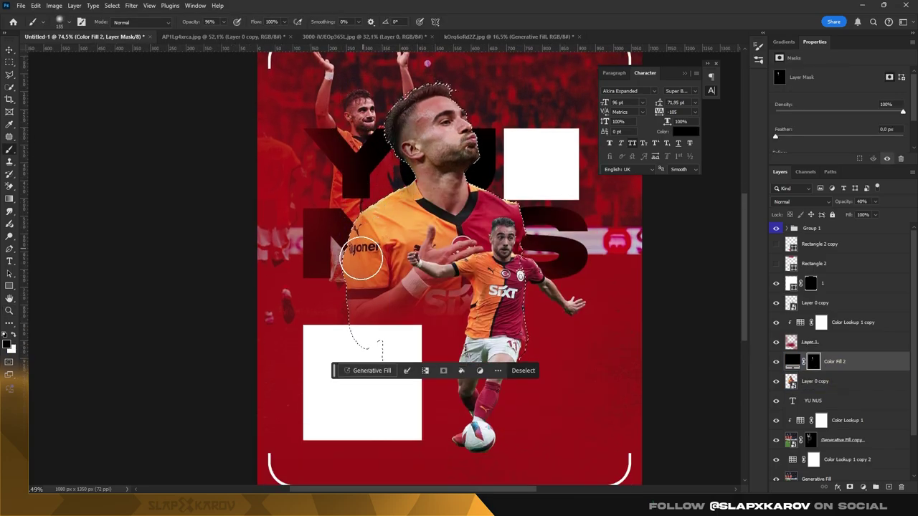
scroll(359, 266, down, 1)
drag(470, 285, 542, 316)
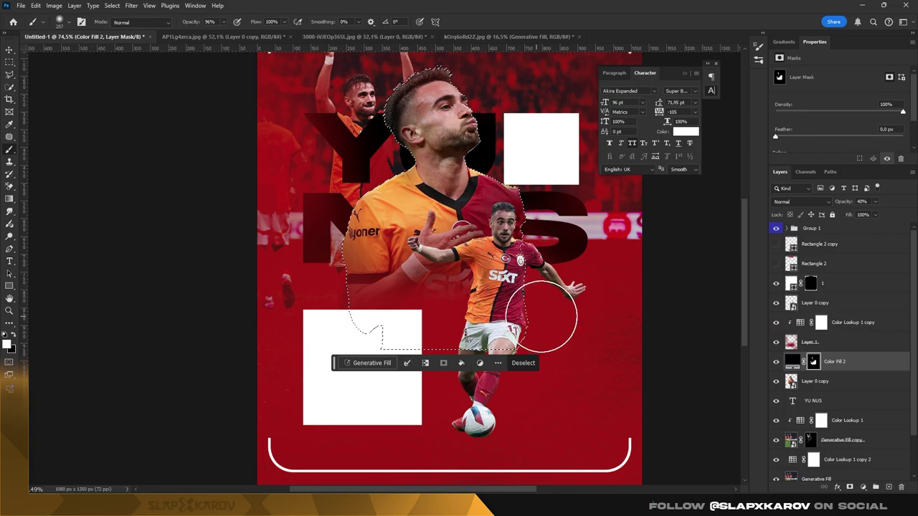
Deselect, then reposition and enlarge the running player with Free Transform.
key(v)
key(ctrl+d)
scroll(506, 280, up, 2)
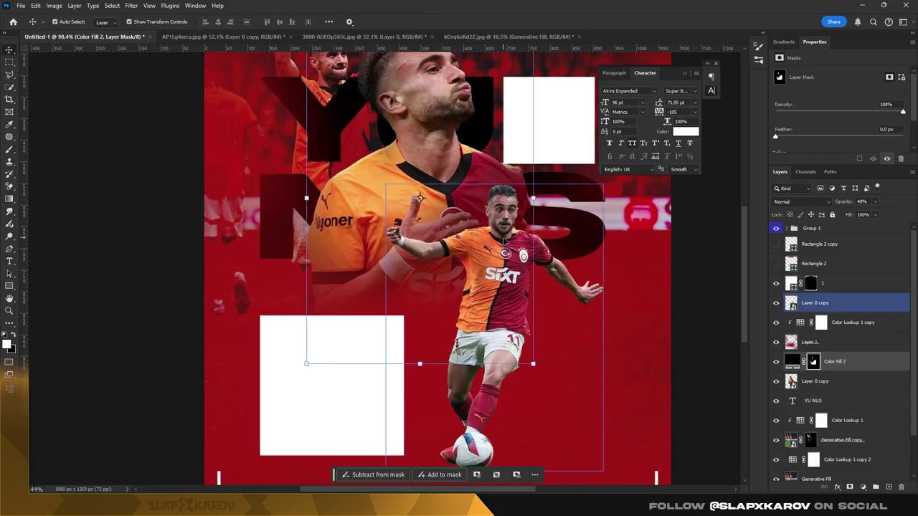
drag(506, 280, 525, 248)
key(ctrl+t)
drag(308, 168, 394, 164)
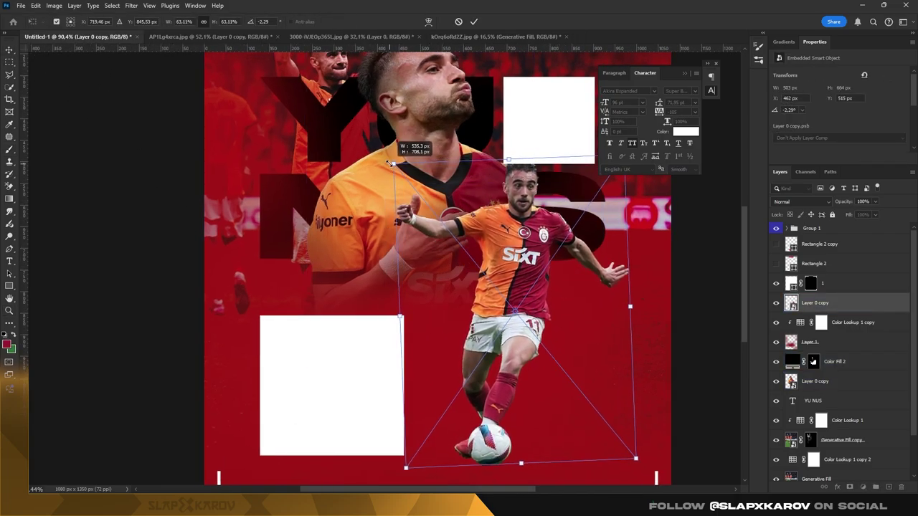
key(Return)
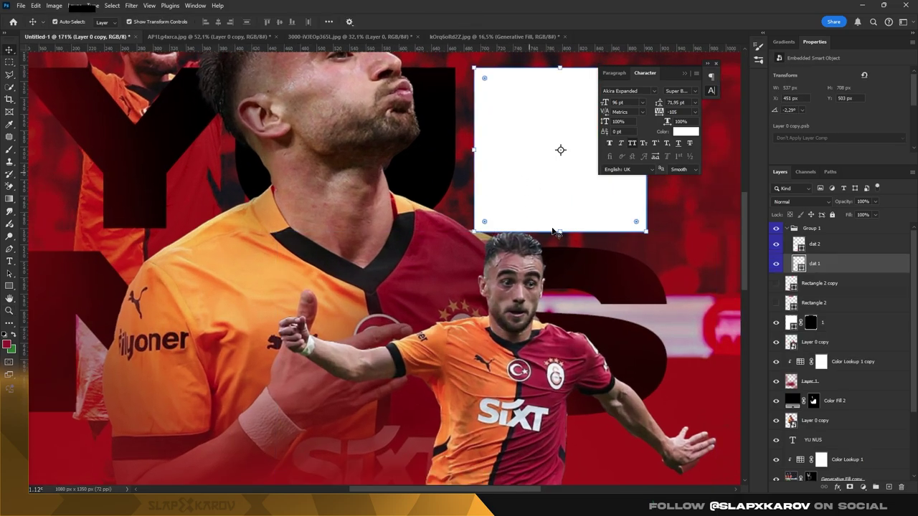
Resize the upper white square and zoom out to the whole poster.
mouse_move(560, 229)
mouse_down()
mouse_move(560, 242)
mouse_move(579, 196)
mouse_up()
key(Return)
key(z)
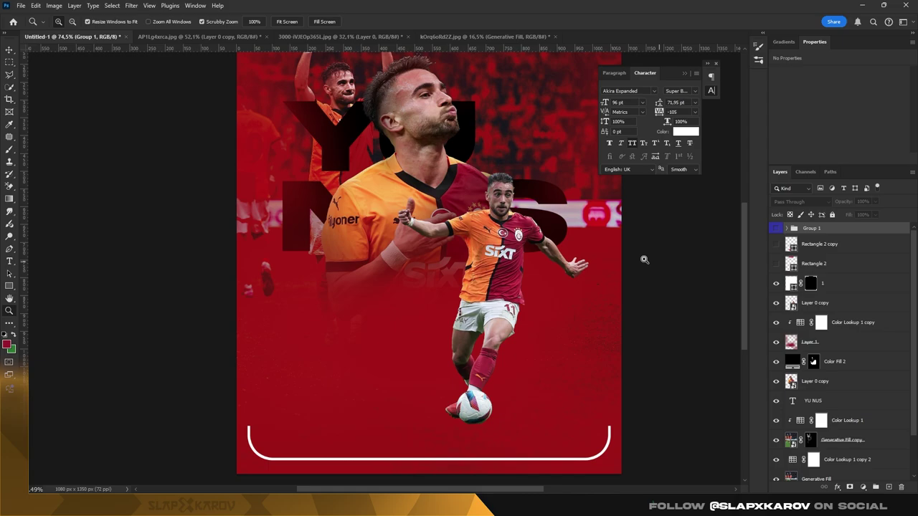
mouse_move(452, 173)
mouse_down()
mouse_move(393, 210)
mouse_move(527, 303)
mouse_up()
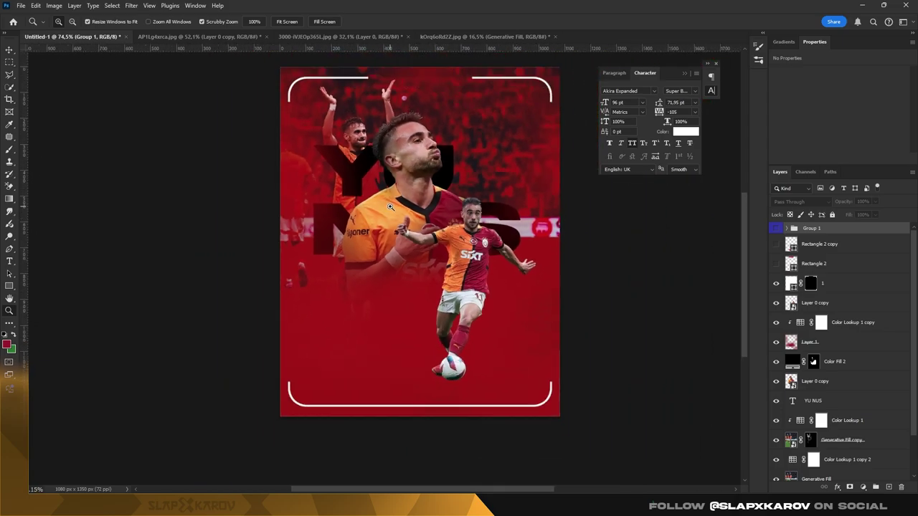
Hide Layer 1 so the white squares disappear, undoing the accidental duplicate.
click(825, 284)
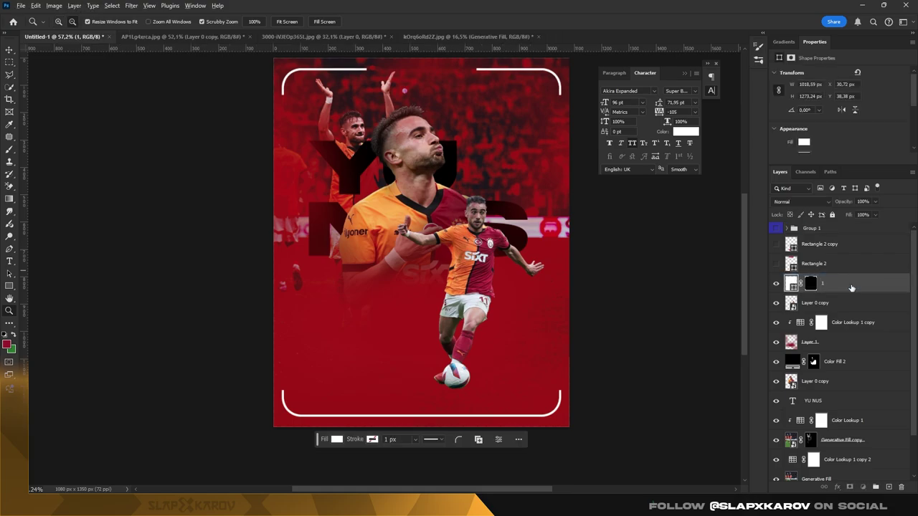
key(ctrl+j)
click(775, 302)
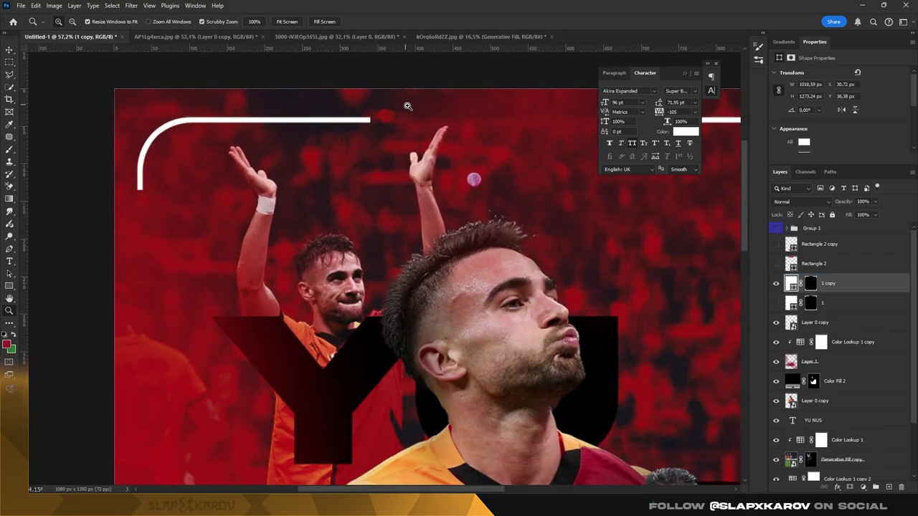
drag(364, 86, 382, 110)
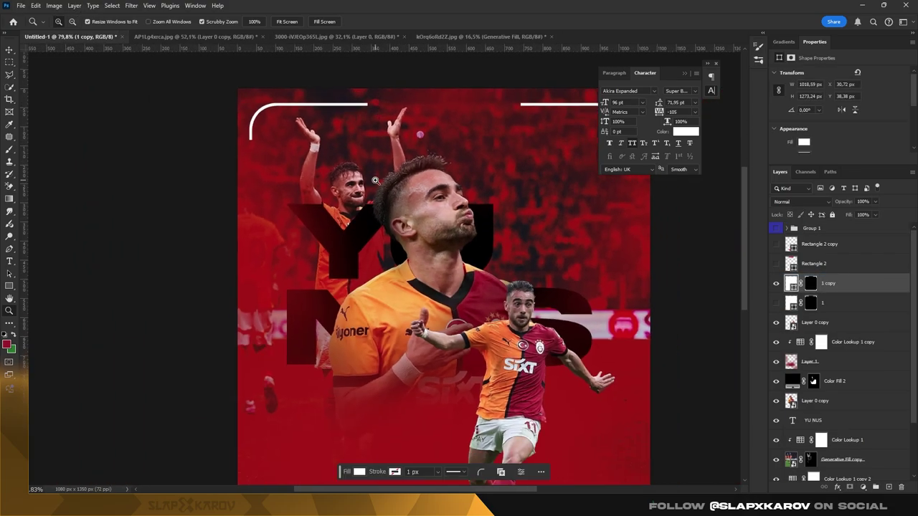
drag(378, 183, 337, 185)
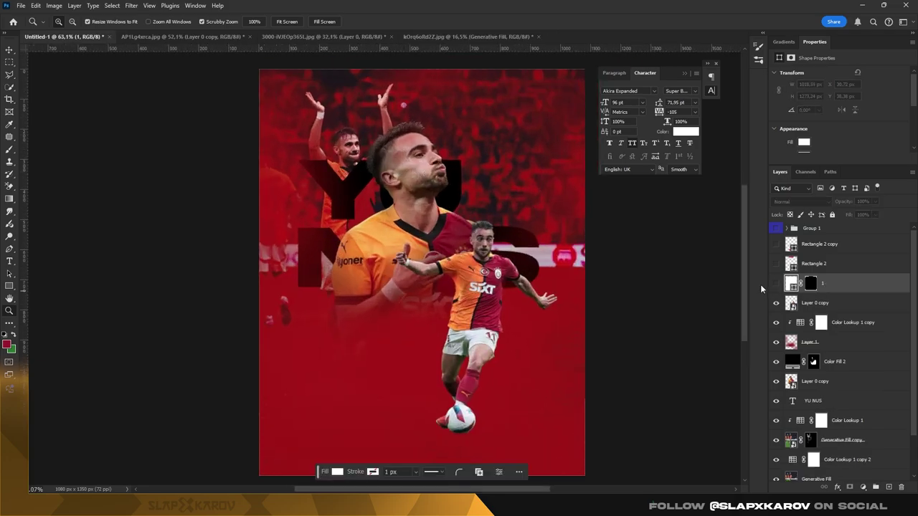
key(ctrl+z)
key(ctrl+z)
Discard a Selective Color attempt and add a Vibrance adjustment at -100 on Layer 0 copy.
drag(434, 206, 473, 205)
key(v)
click(815, 381)
click(862, 487)
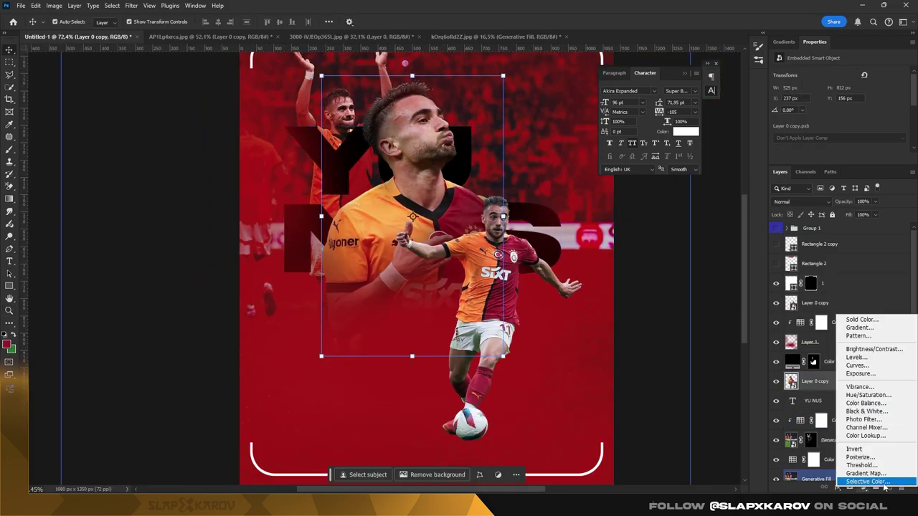
click(868, 479)
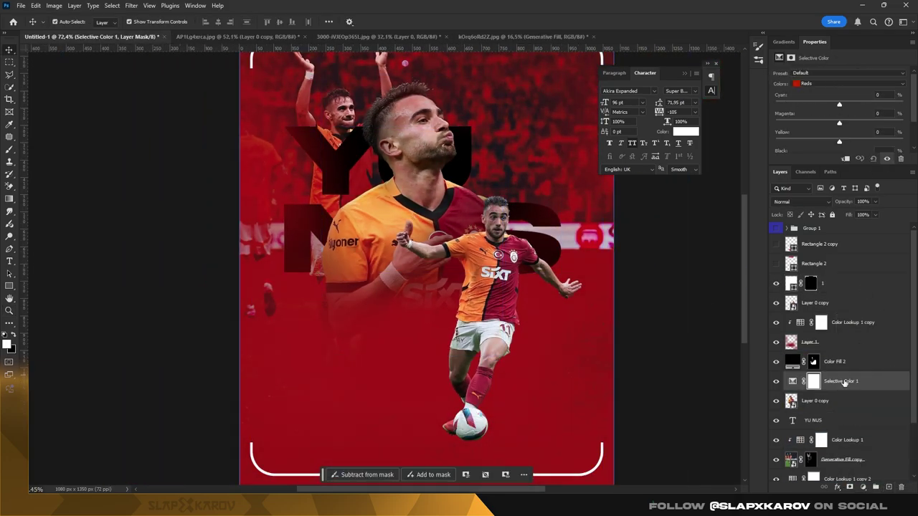
key(Delete)
click(862, 487)
click(885, 392)
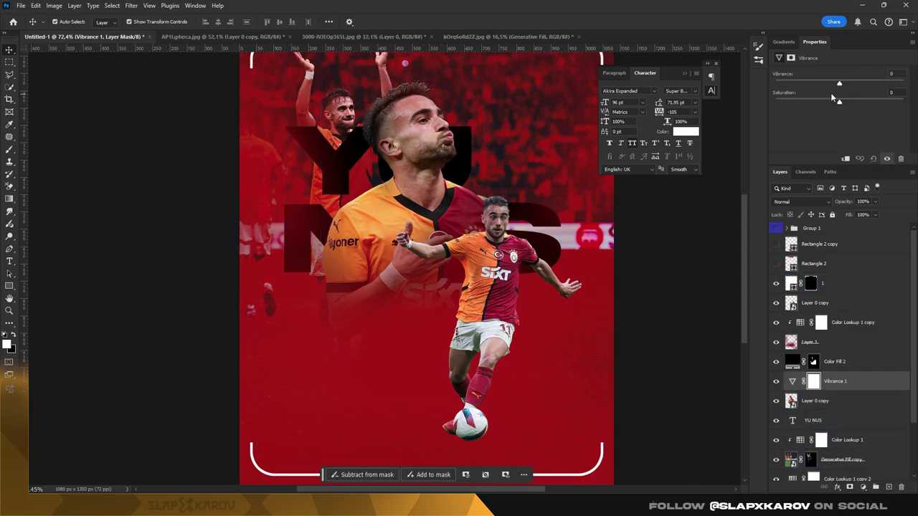
drag(834, 84, 775, 83)
drag(834, 102, 796, 102)
Clip the Vibrance adjustment to Layer 0 copy and invert its mask.
right_click(835, 381)
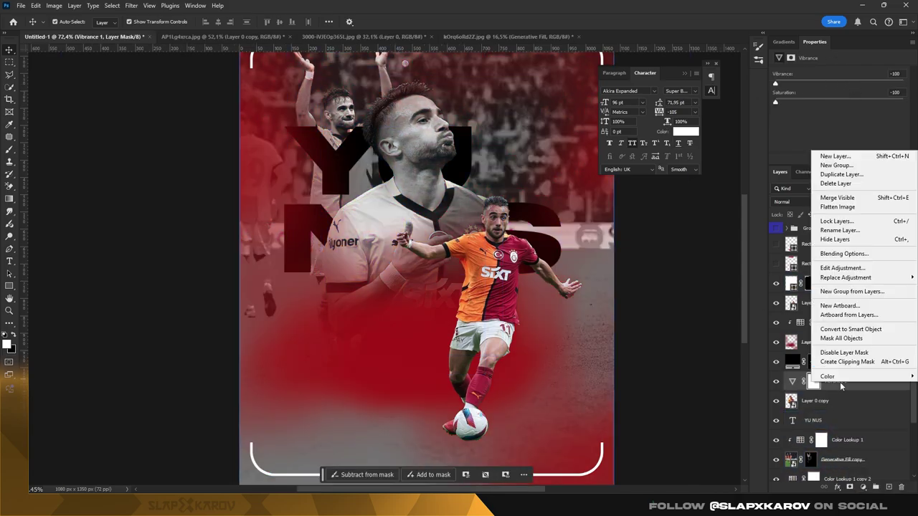
click(850, 351)
click(816, 401)
key(alt+])
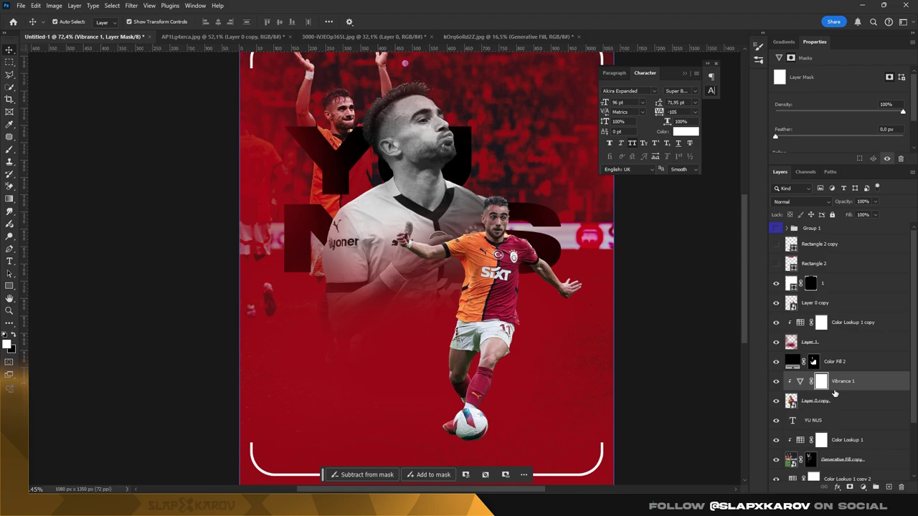
key(ctrl+i)
Paint white on the Vibrance mask over the large player's head, tuning brush size.
drag(435, 149, 466, 151)
key(b)
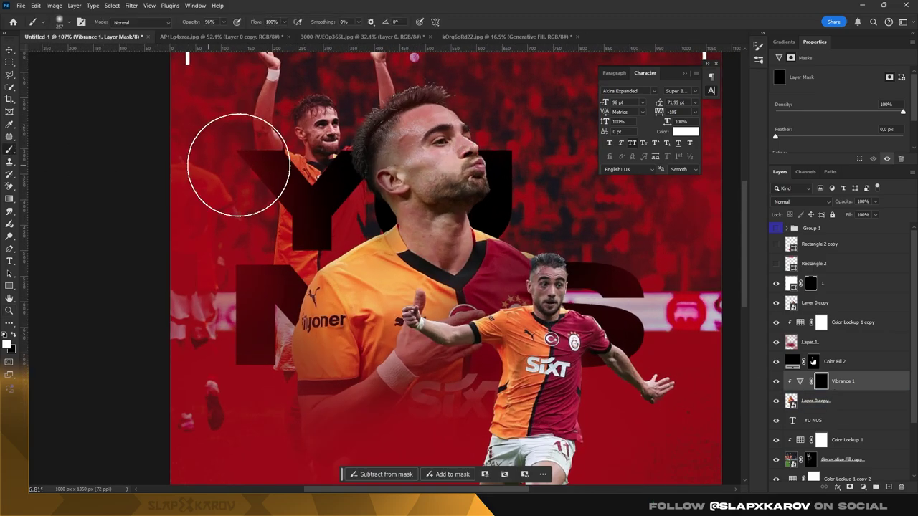
drag(398, 142, 423, 120)
key(bracketleft)
key(bracketleft)
key(bracketleft)
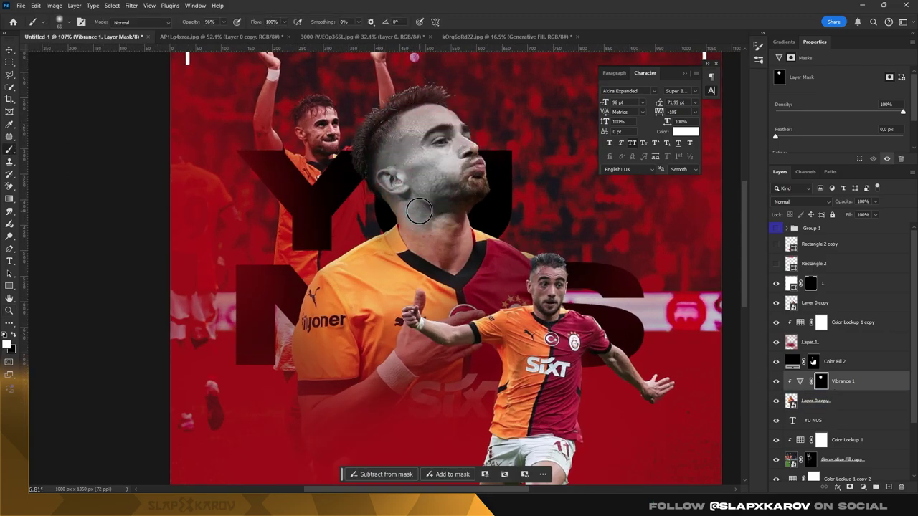
key(bracketleft)
key(bracketleft)
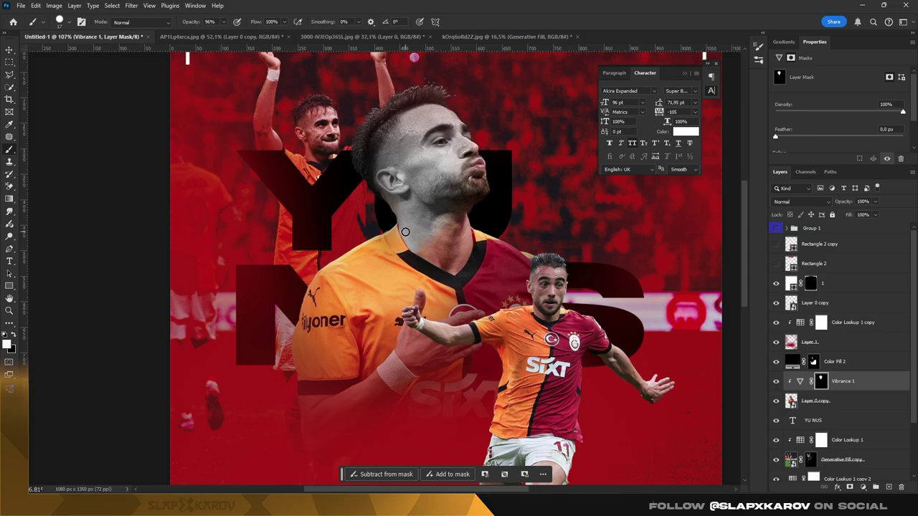
key(bracketright)
key(bracketright)
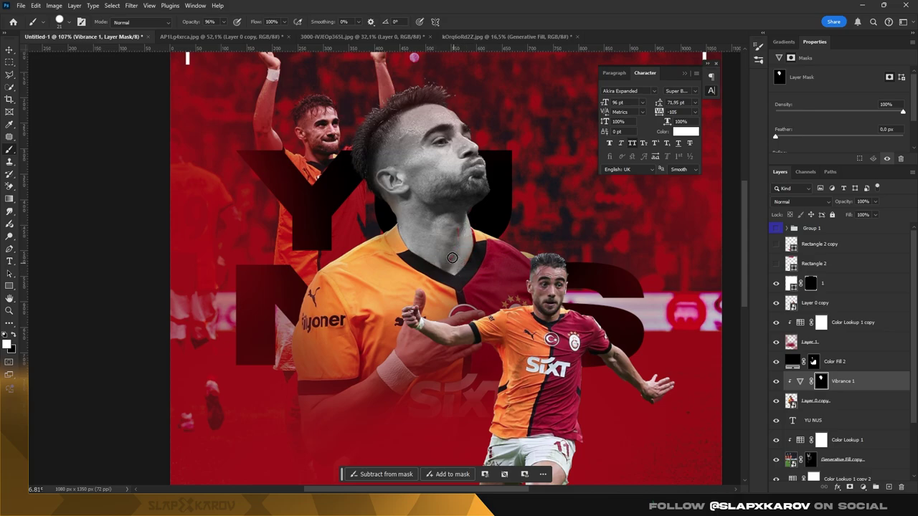
Paint the player's thumb grey on the mask, then zoom back to the poster.
scroll(474, 202, down, 5)
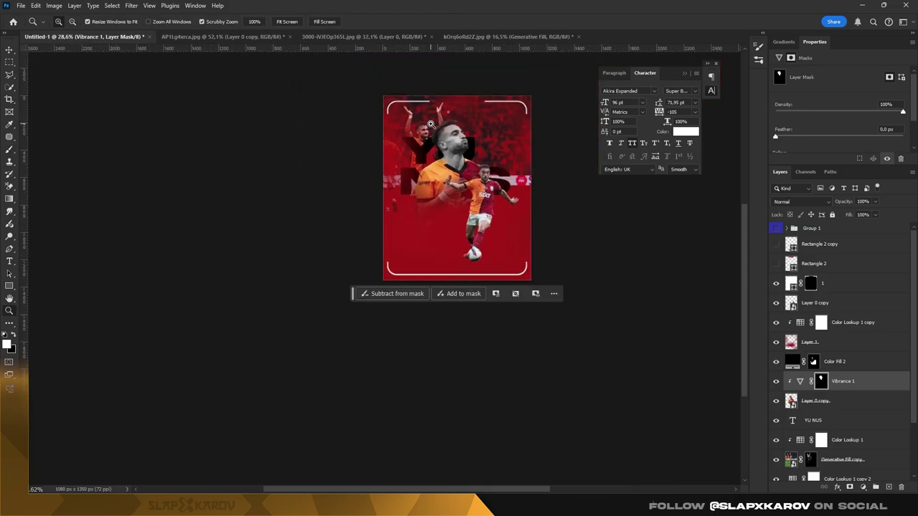
scroll(327, 278, up, 7)
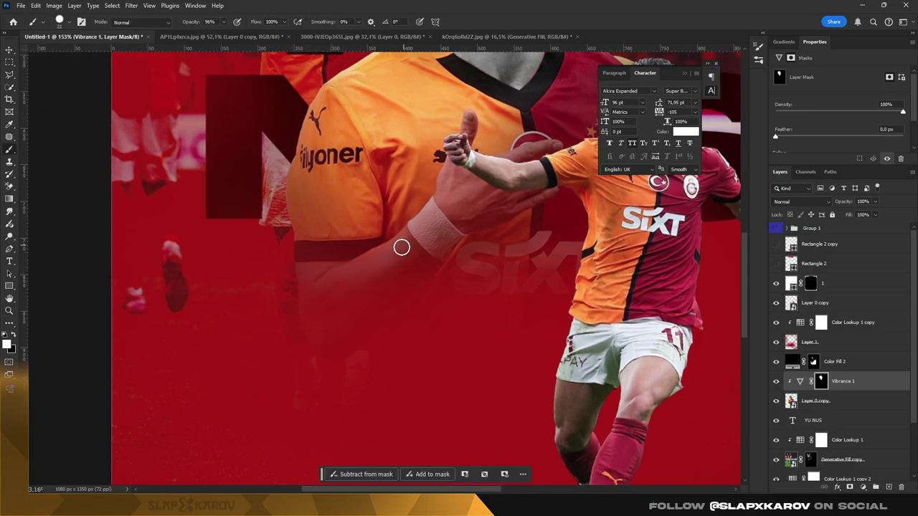
scroll(470, 144, up, 1)
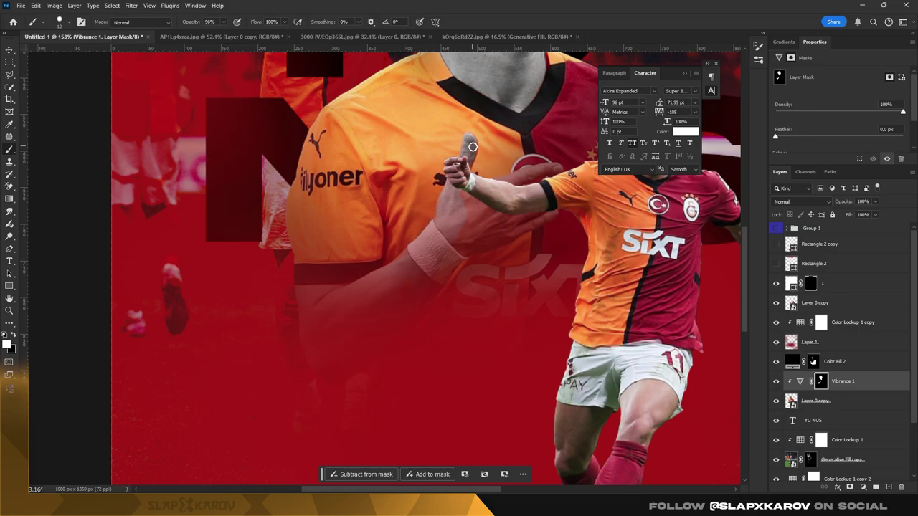
drag(455, 220, 498, 224)
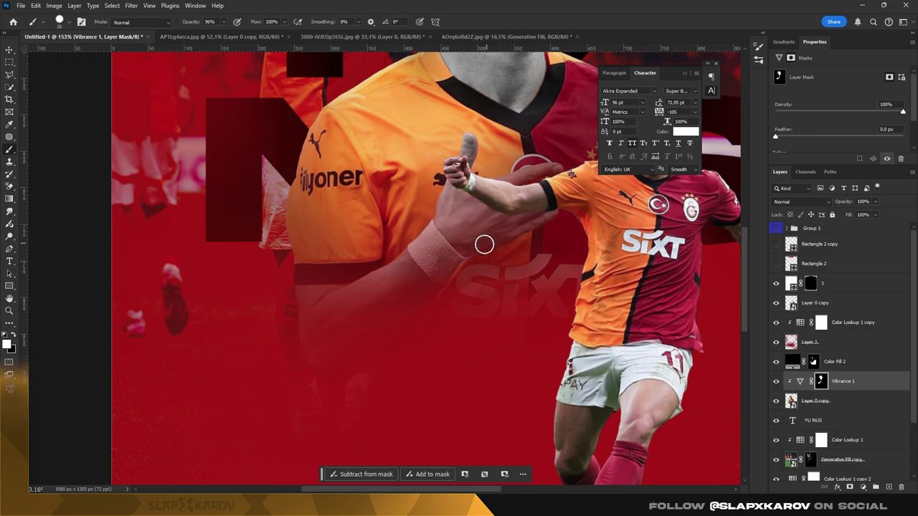
scroll(538, 165, up, 1)
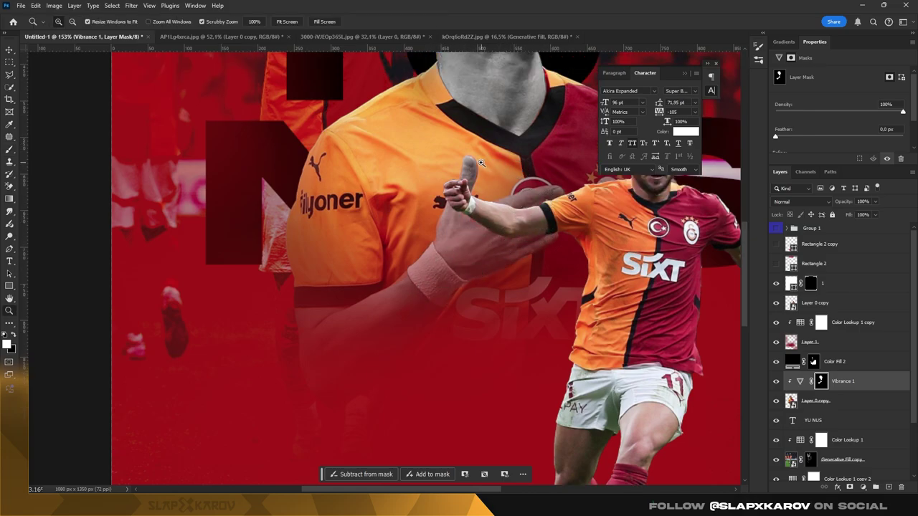
scroll(502, 154, up, 4)
drag(427, 143, 427, 143)
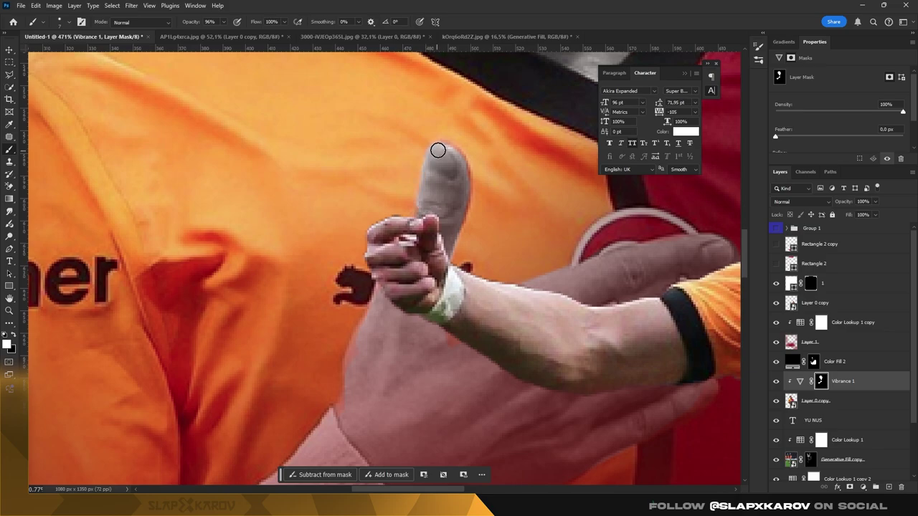
key(z)
key(ctrl+0)
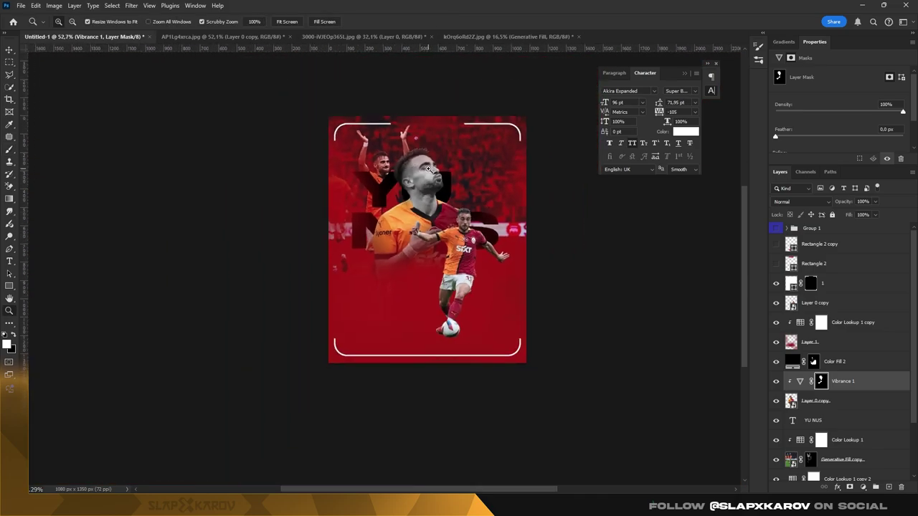
drag(440, 152, 516, 226)
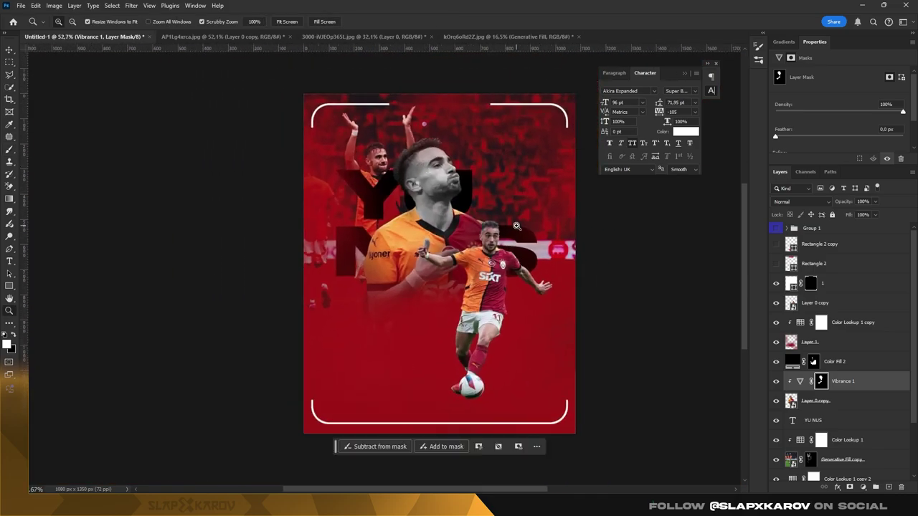
Apply Camera Raw to Layer 0 copy: exposure -0.05, sharpening 30, noise reduction 8, brighter shadows.
click(815, 400)
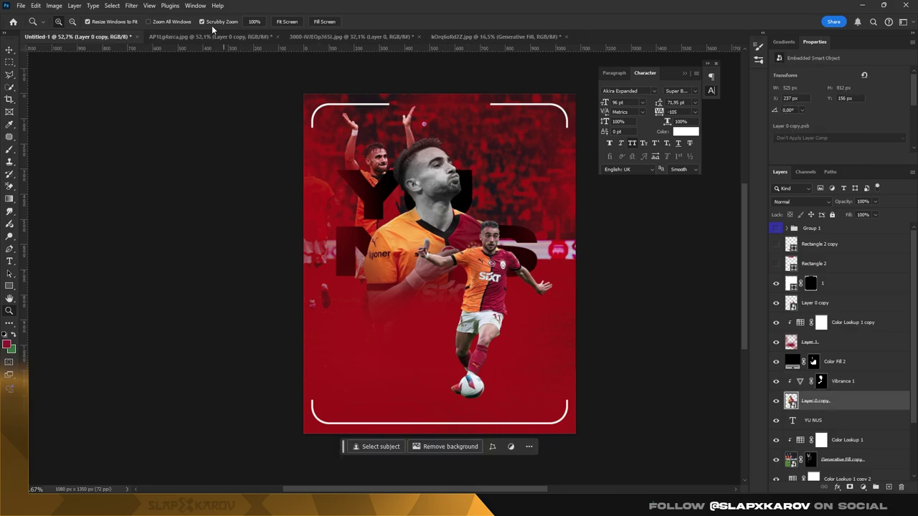
click(131, 5)
click(205, 99)
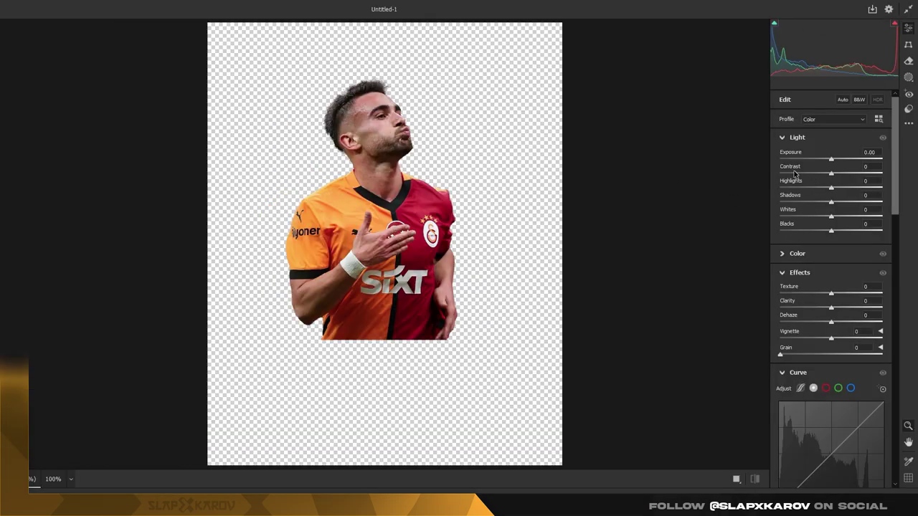
drag(832, 161, 831, 161)
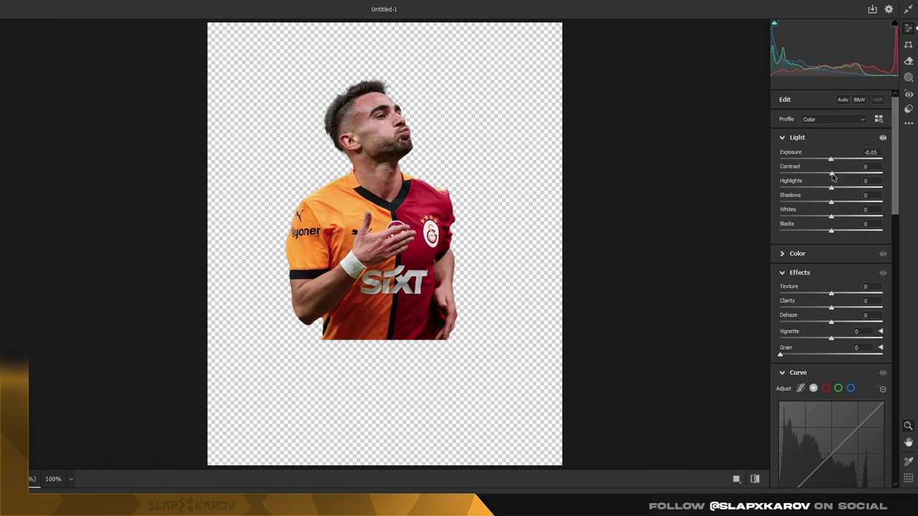
scroll(836, 296, down, 10)
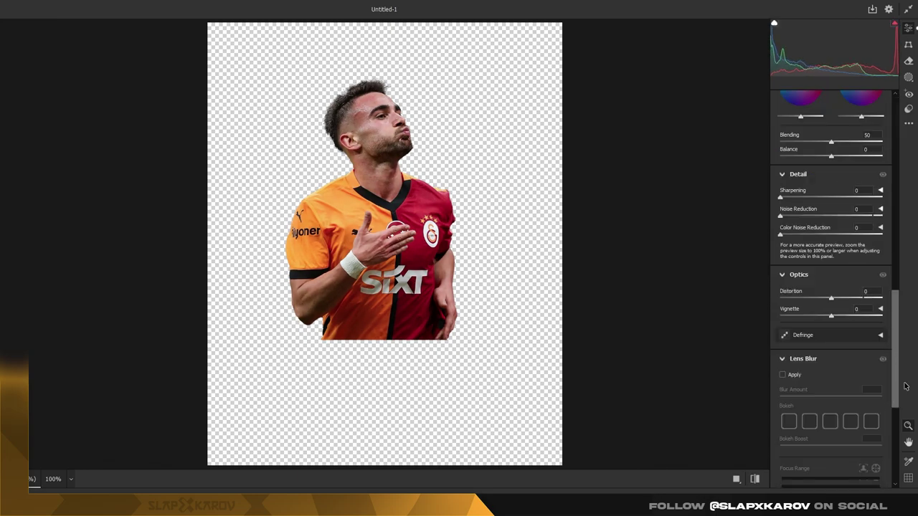
drag(780, 196, 799, 196)
scroll(894, 309, down, 5)
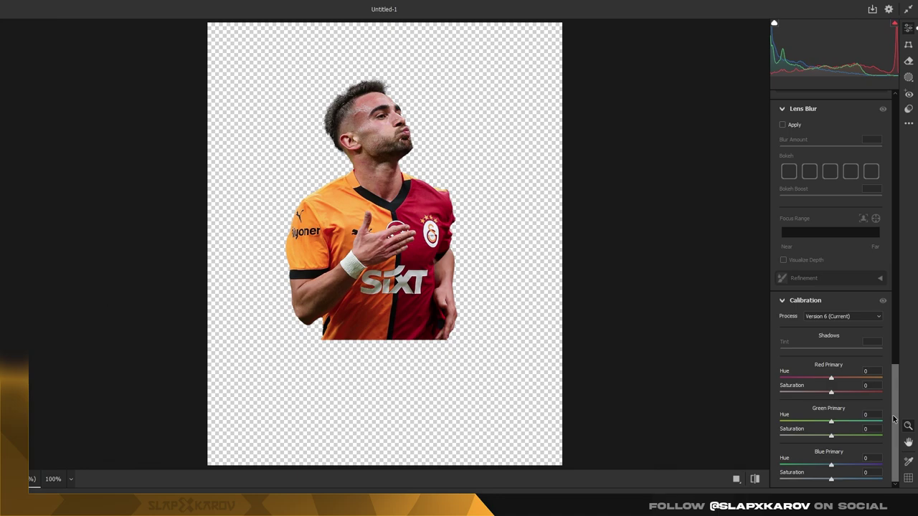
scroll(805, 234, up, 7)
scroll(805, 234, up, 2)
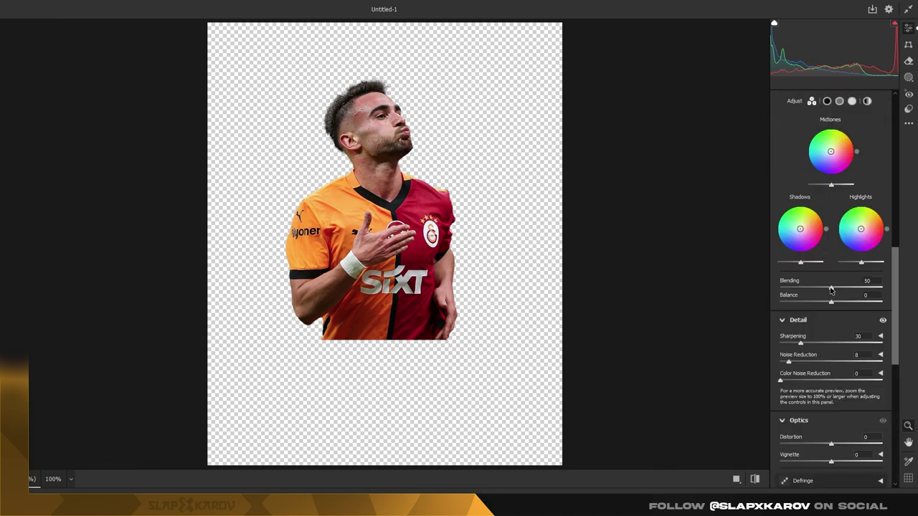
scroll(863, 298, up, 2)
drag(800, 319, 804, 319)
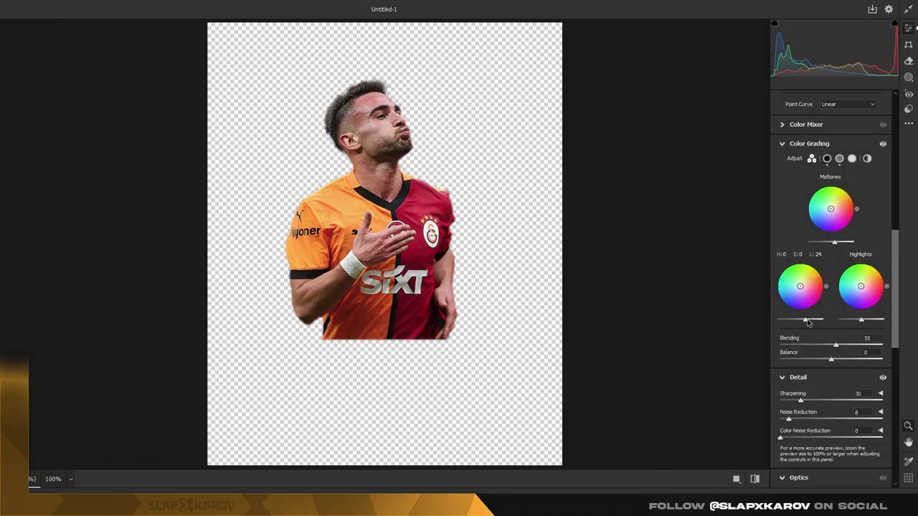
key(Return)
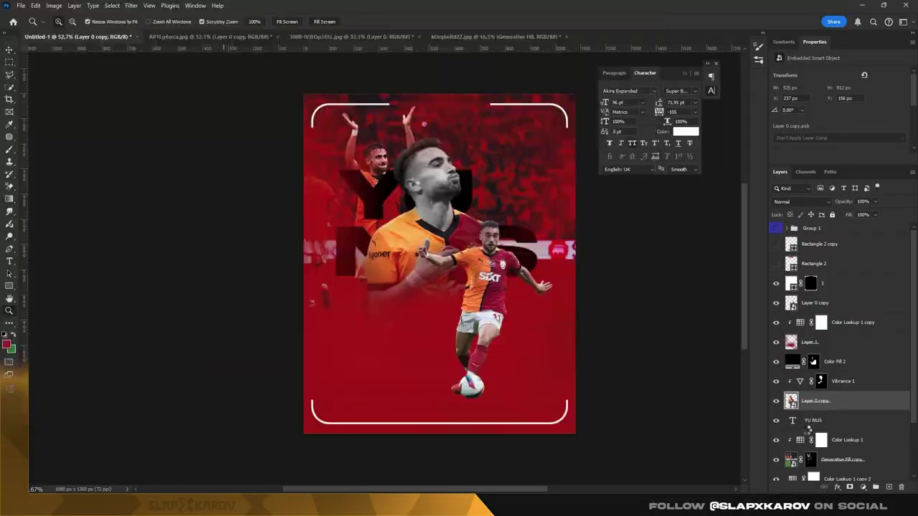
Make the large player cut-out visible again and select the running player's layer.
scroll(875, 365, down, 2)
scroll(853, 355, up, 2)
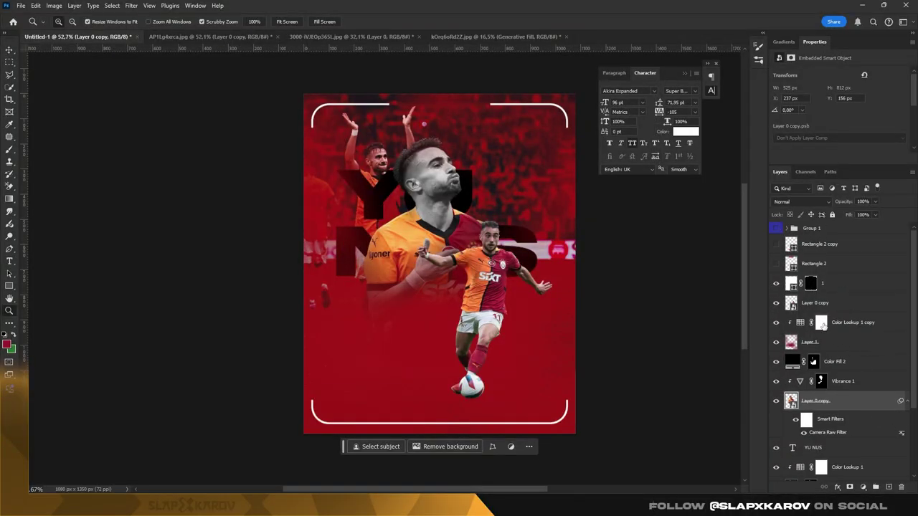
scroll(846, 337, down, 2)
scroll(846, 337, down, 2)
click(843, 403)
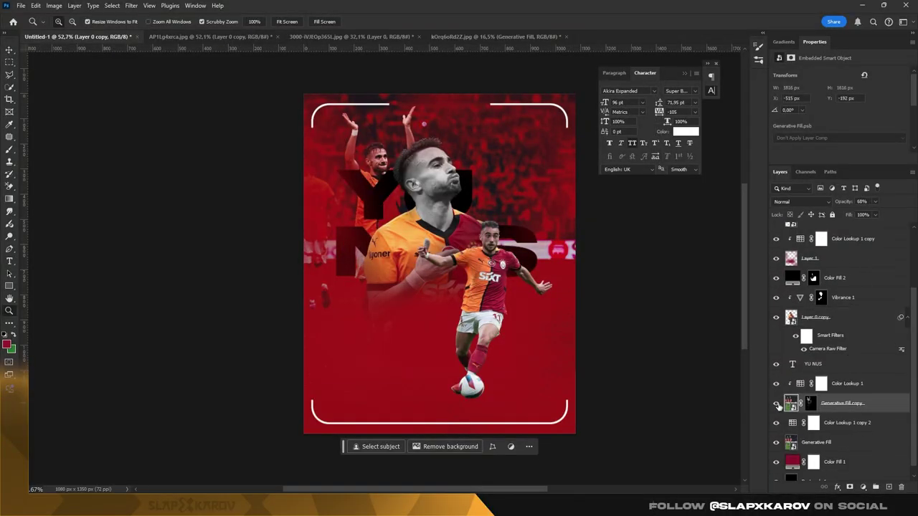
click(867, 317)
scroll(846, 352, up, 1)
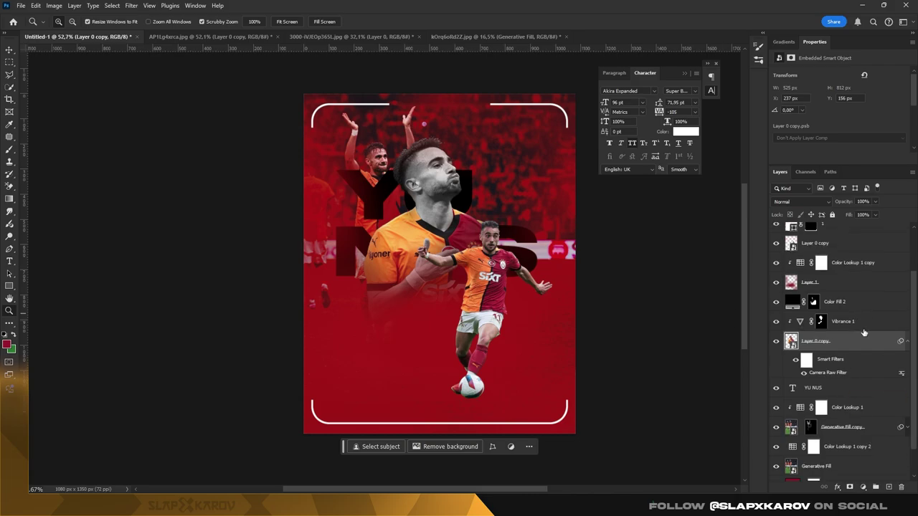
scroll(839, 323, up, 2)
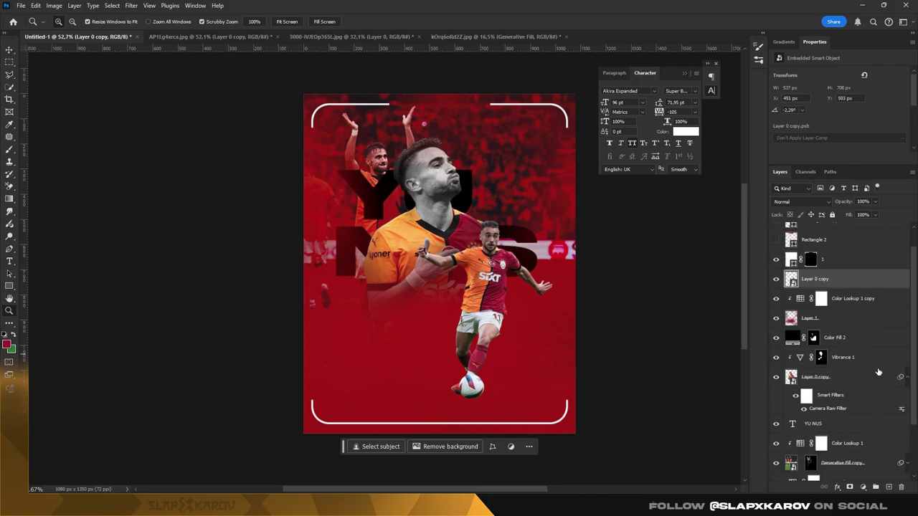
click(775, 377)
click(508, 274)
drag(508, 273, 505, 234)
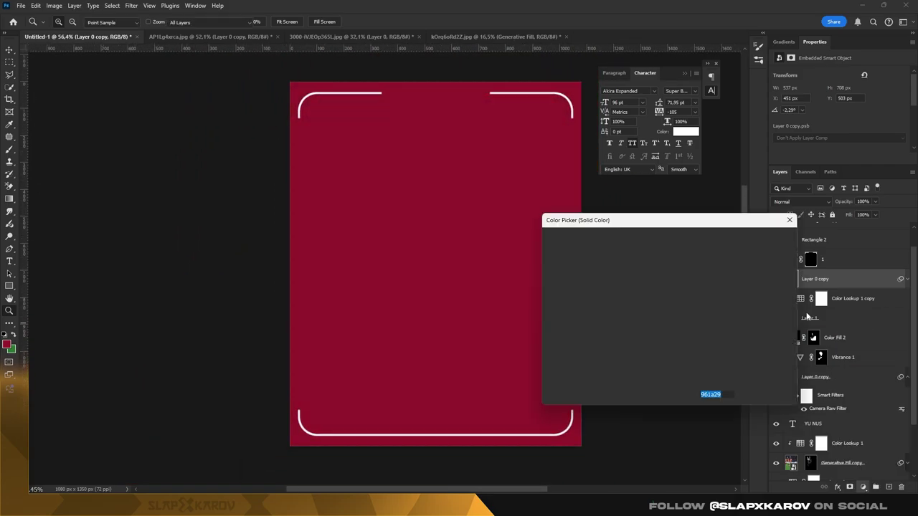
Add a black solid-colour fill and set a flattened soft brush for the ball shadow.
key(Return)
key(ctrl+i)
click(505, 387)
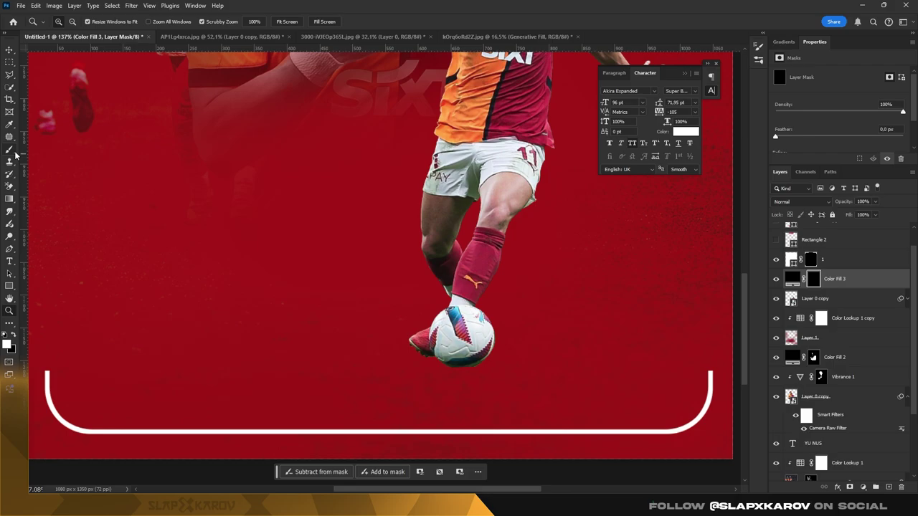
key(b)
right_click(500, 347)
right_click(445, 323)
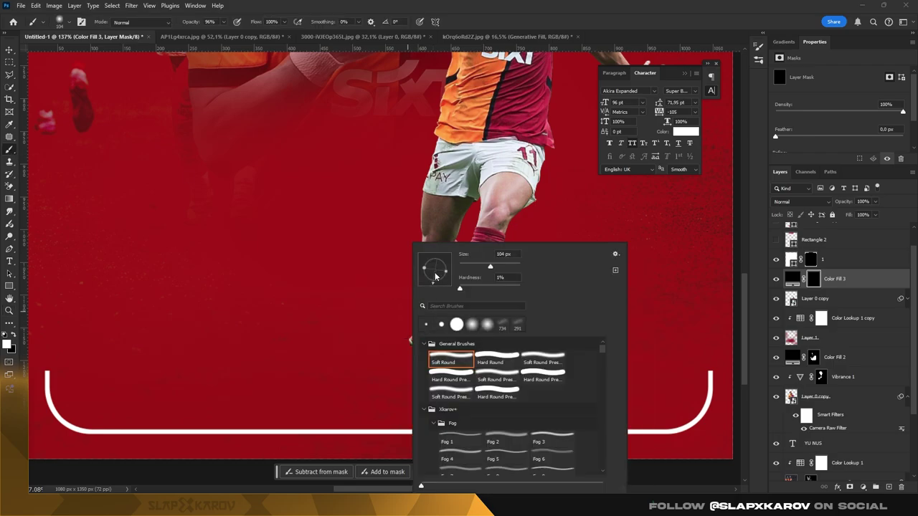
right_click(430, 322)
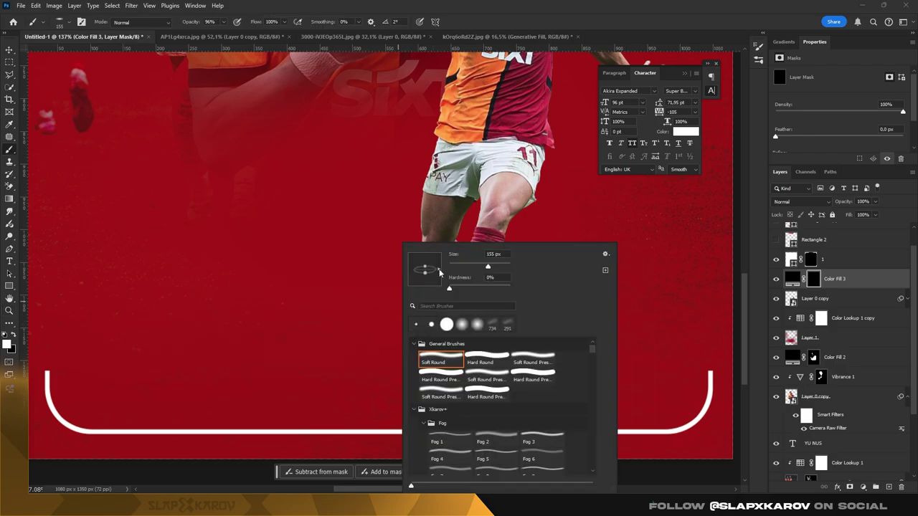
alt+right_click(317, 338)
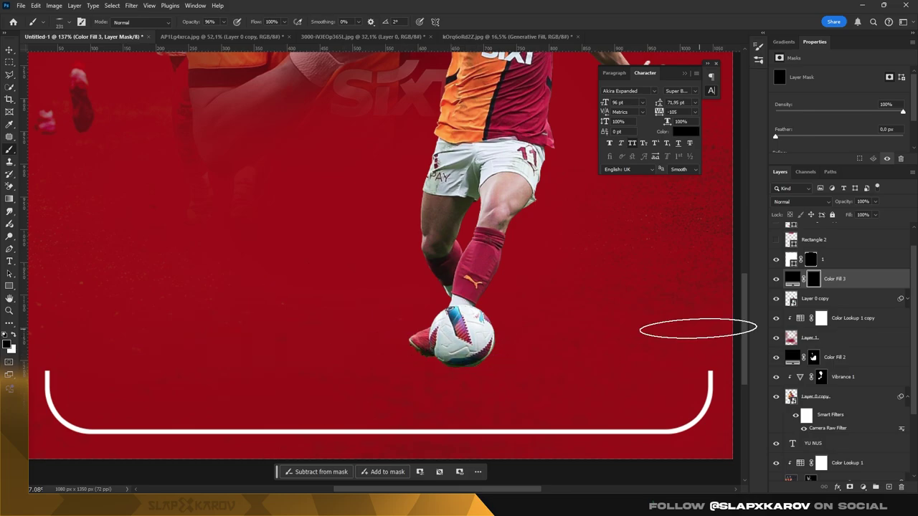
Keep the Color Fill 3 shadow below the player layer, retarget its mask, and zoom out.
key(ctrl+z)
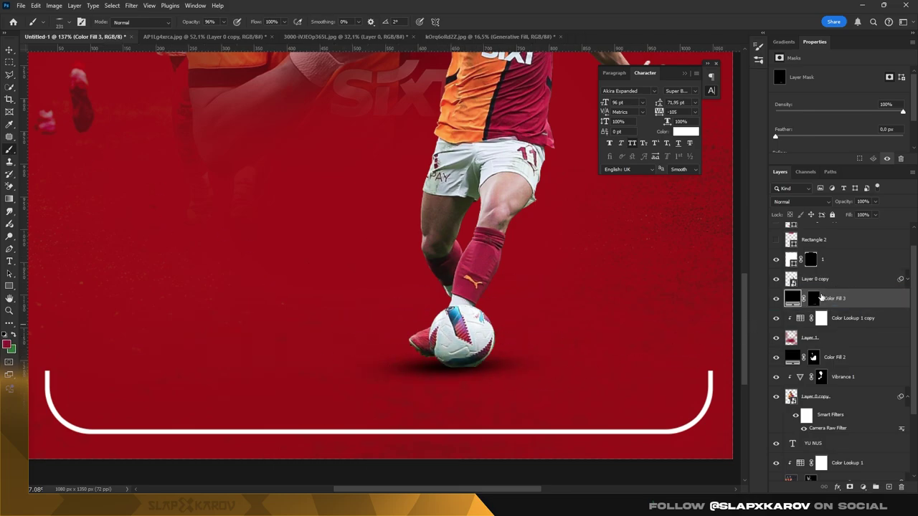
click(813, 298)
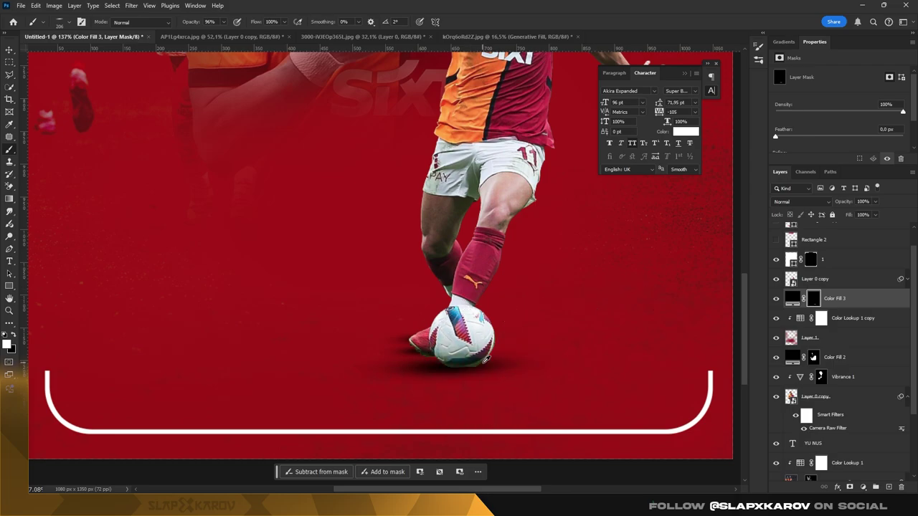
key(z)
scroll(502, 302, down, 5)
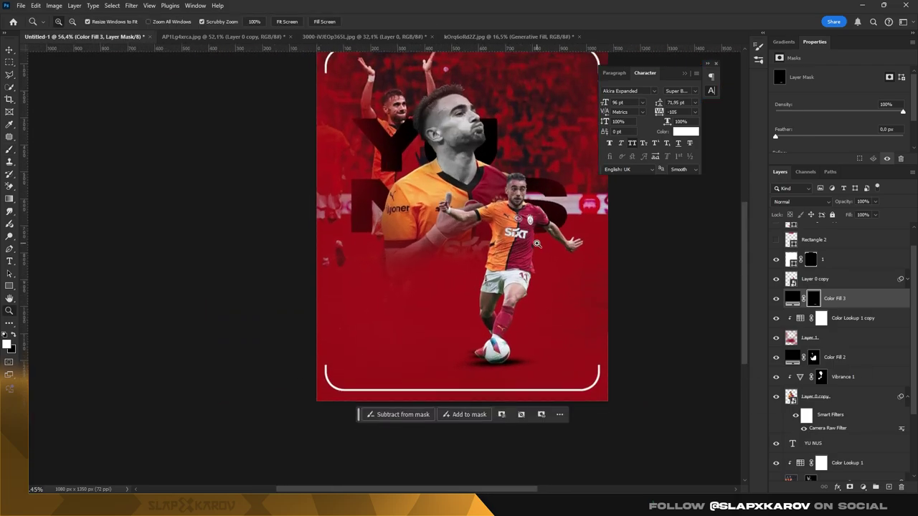
scroll(485, 359, up, 1)
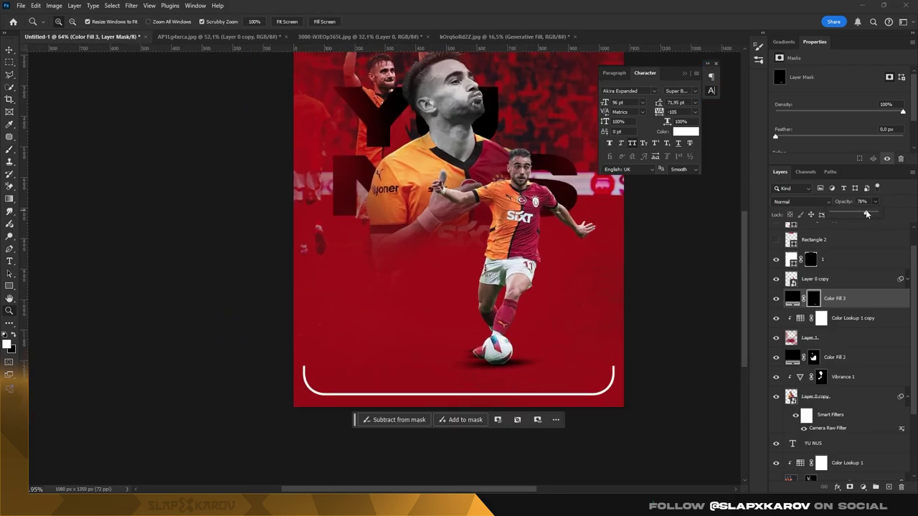
scroll(502, 287, up, 3)
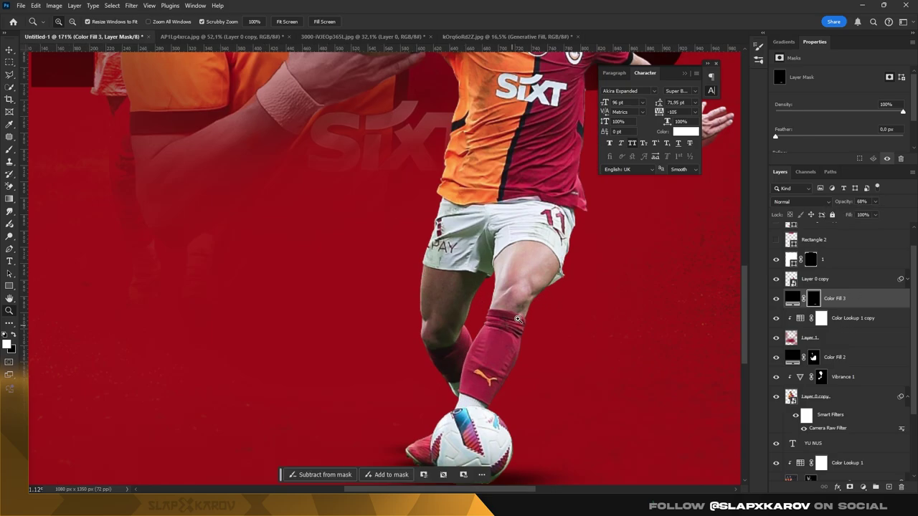
scroll(545, 229, down, 4)
scroll(569, 213, down, 1)
Add a Vibrance adjustment clipped to the running player with Vibrance 0 and Saturation +20.
key(v)
click(814, 278)
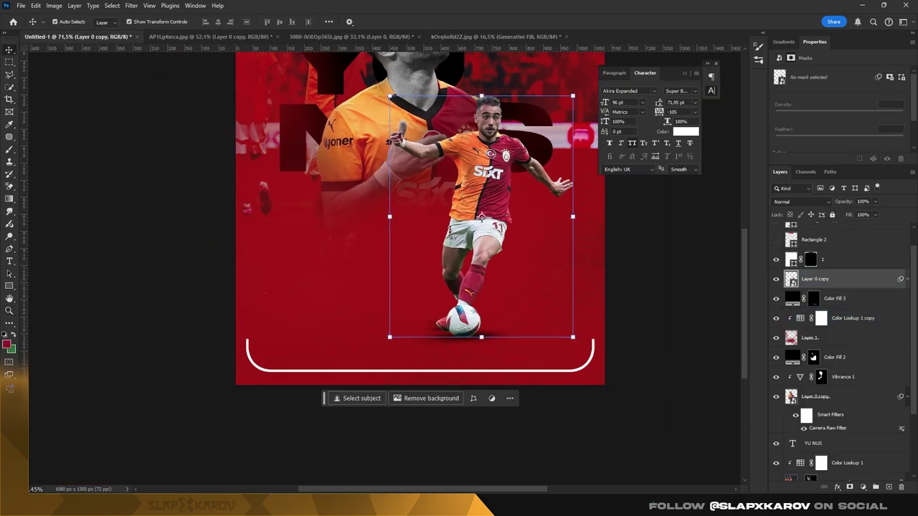
click(863, 487)
click(825, 362)
right_click(824, 279)
click(847, 261)
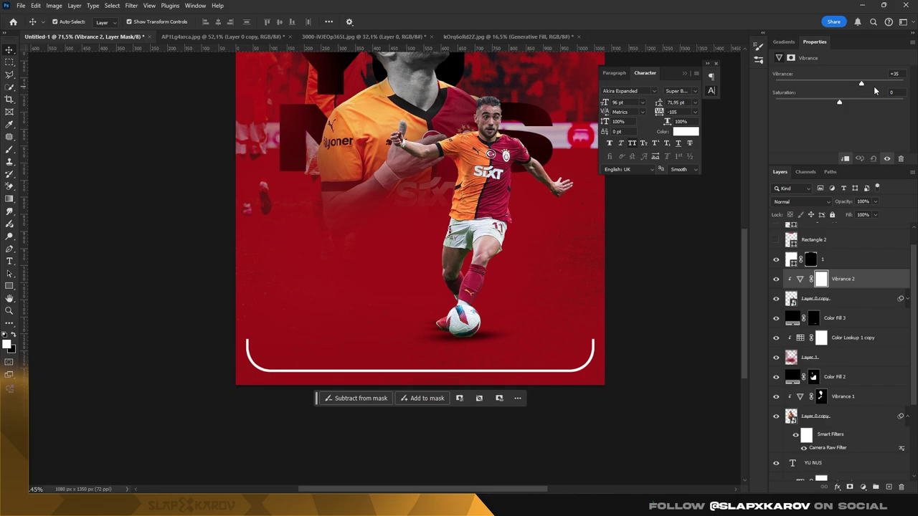
drag(839, 102, 903, 101)
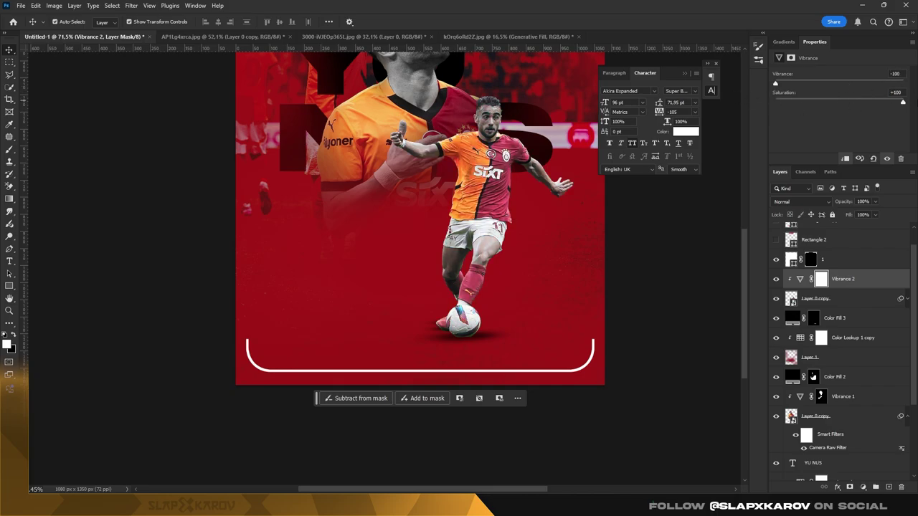
mouse_move(775, 83)
mouse_down()
mouse_move(866, 83)
mouse_move(831, 85)
mouse_up()
mouse_move(903, 102)
mouse_down()
mouse_move(809, 102)
mouse_move(857, 104)
mouse_up()
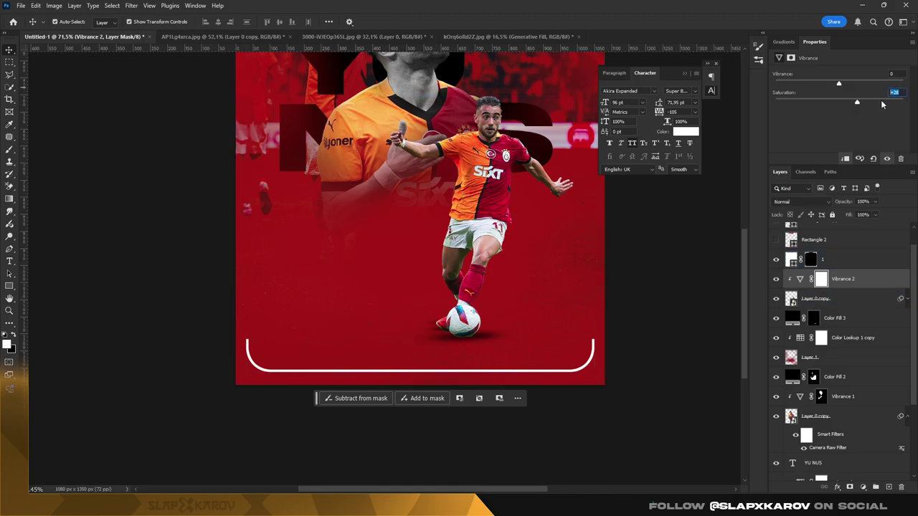
text(2520)
Alt-drag a copy of the Vibrance adjustment below Vibrance 1.
drag(843, 279, 855, 427)
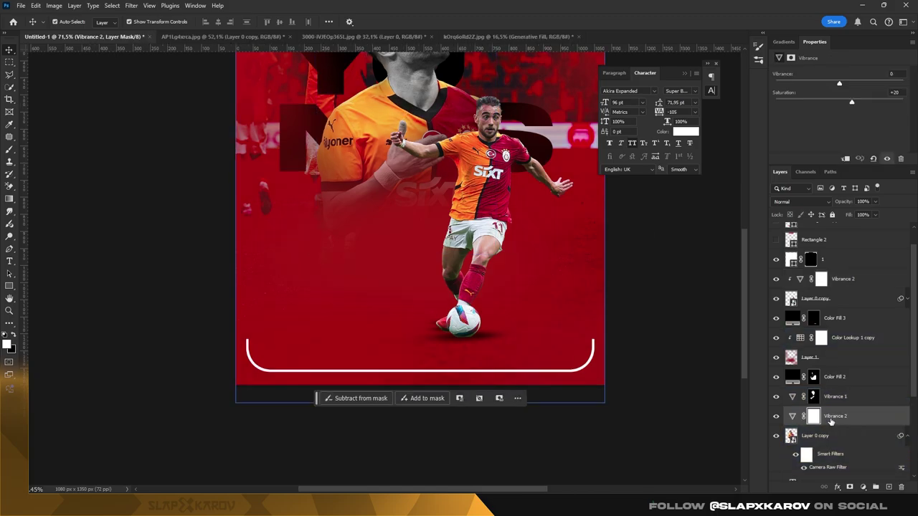
key(z)
click(475, 243)
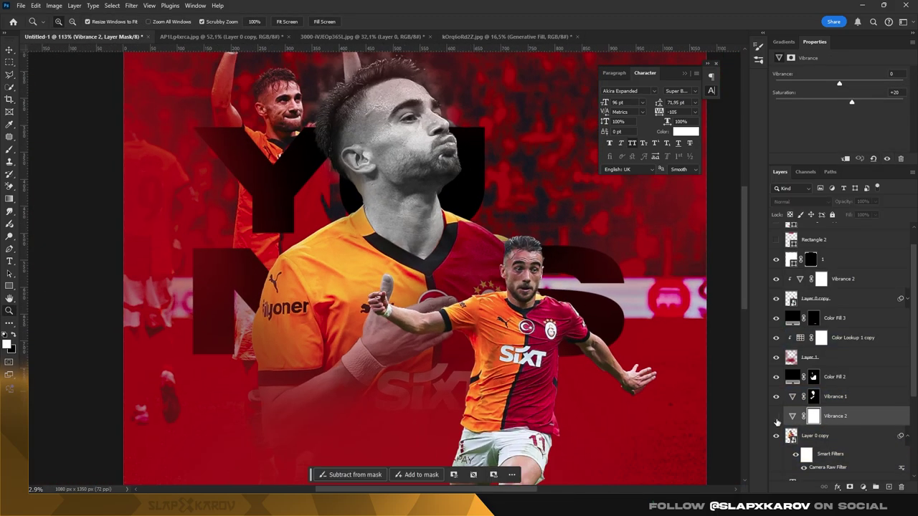
Select the Vibrance 1 mask and touch up the face edge with a small brush.
mouse_move(474, 244)
mouse_down()
mouse_move(485, 182)
mouse_move(502, 179)
mouse_up()
key(alt+])
key(b)
right_click(483, 120)
key(Escape)
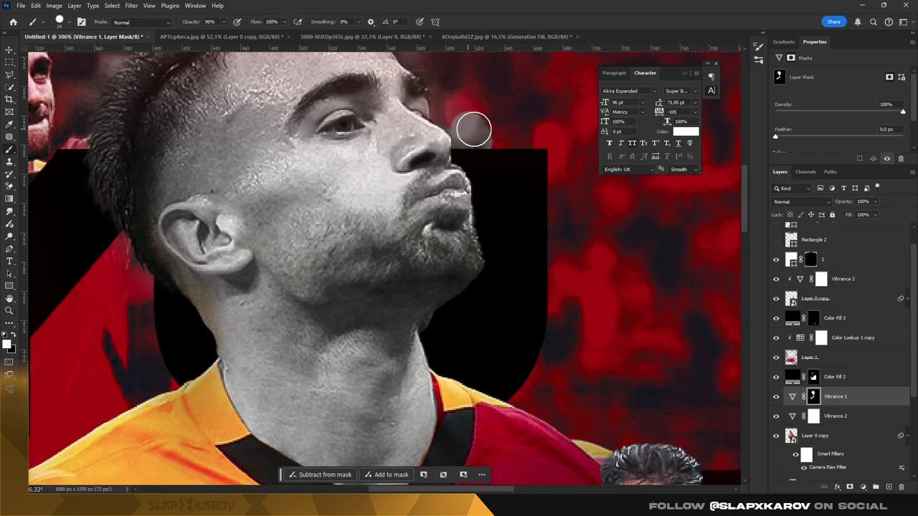
alt+drag(487, 136, 471, 134)
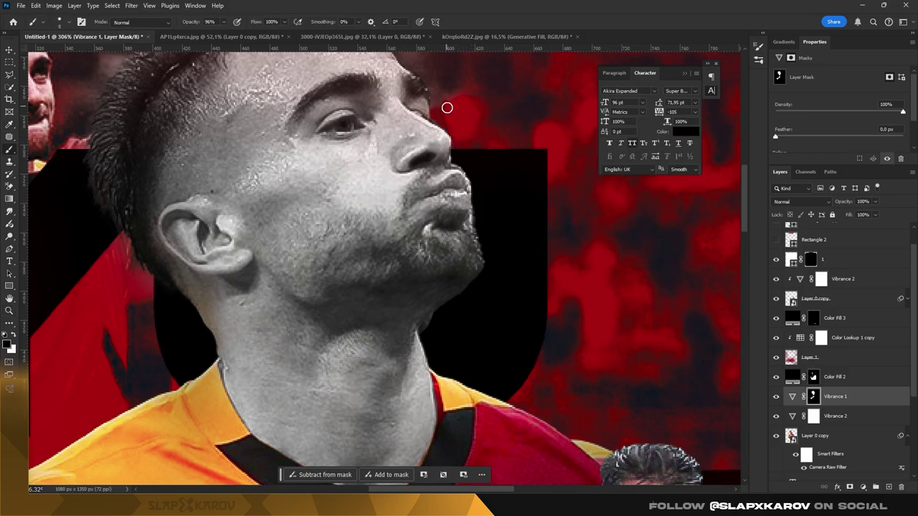
scroll(447, 108, up, 4)
key(])
key(])
key(])
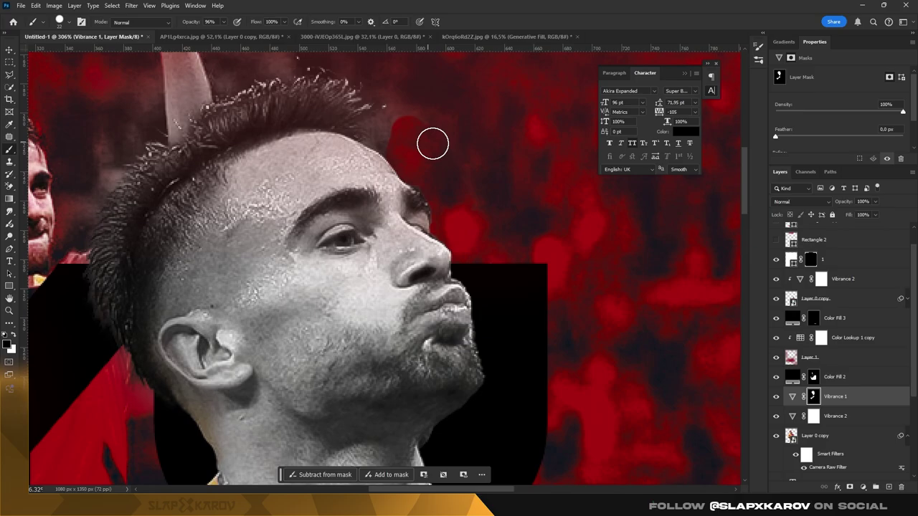
right_click(476, 206)
key(Escape)
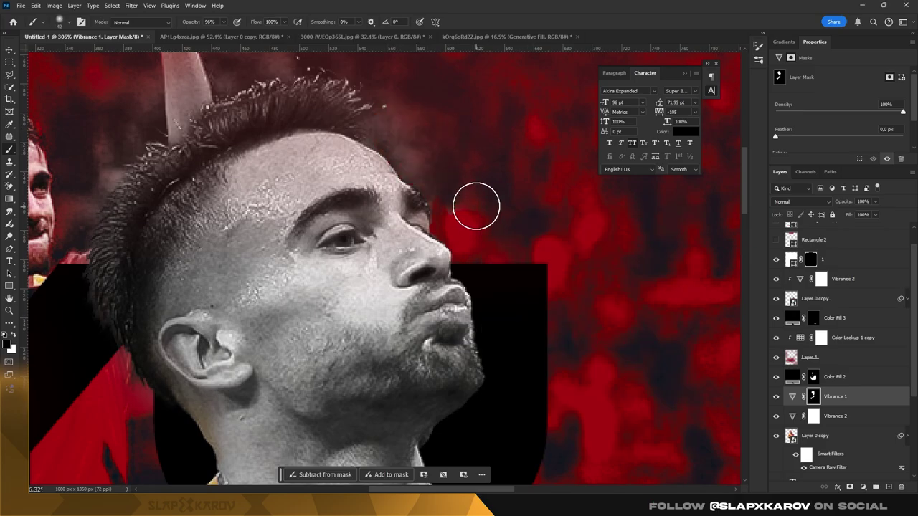
Paint the Vibrance 1 mask over the forearm and wrist, then zoom out.
key(z)
mouse_move(454, 147)
mouse_down()
mouse_move(472, 224)
mouse_move(502, 224)
mouse_up()
key(b)
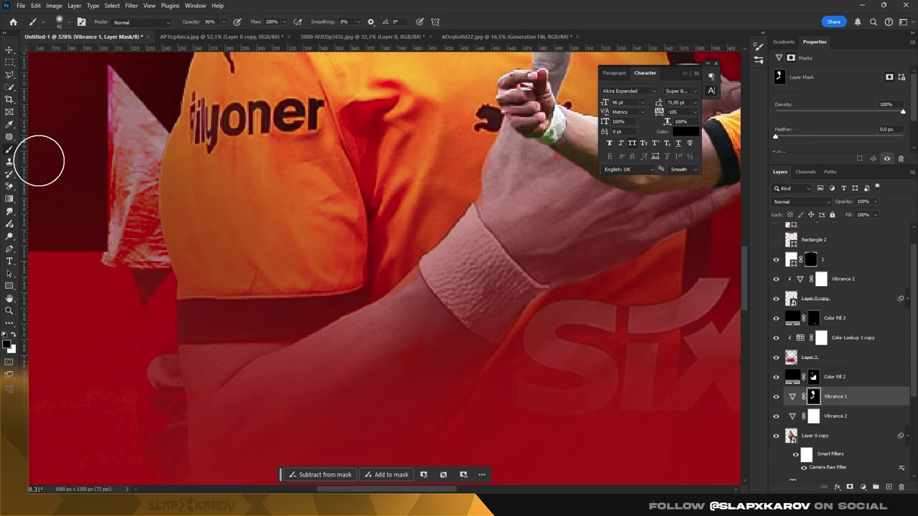
drag(406, 300, 424, 283)
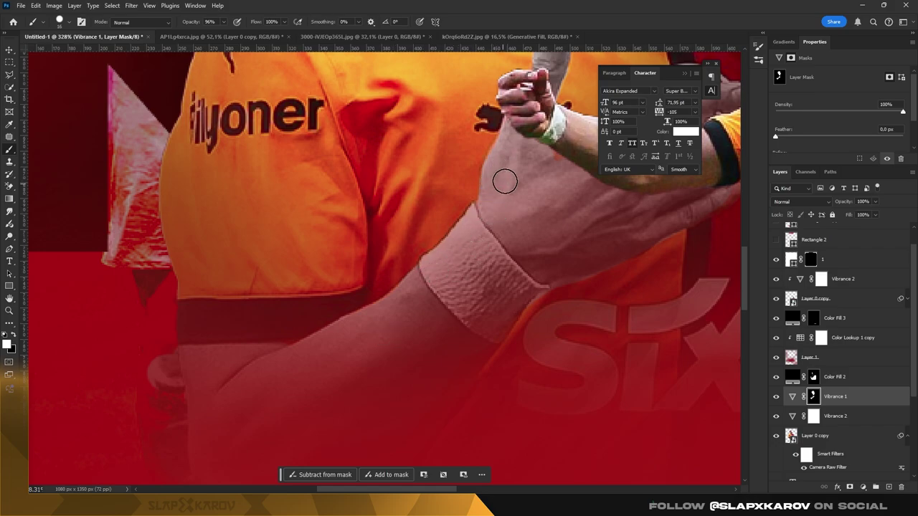
key(x)
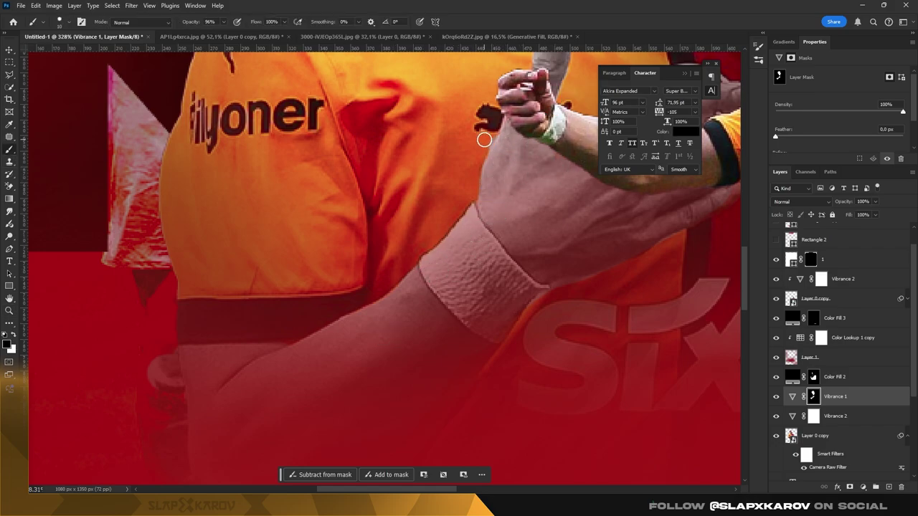
key(z)
drag(441, 239, 570, 206)
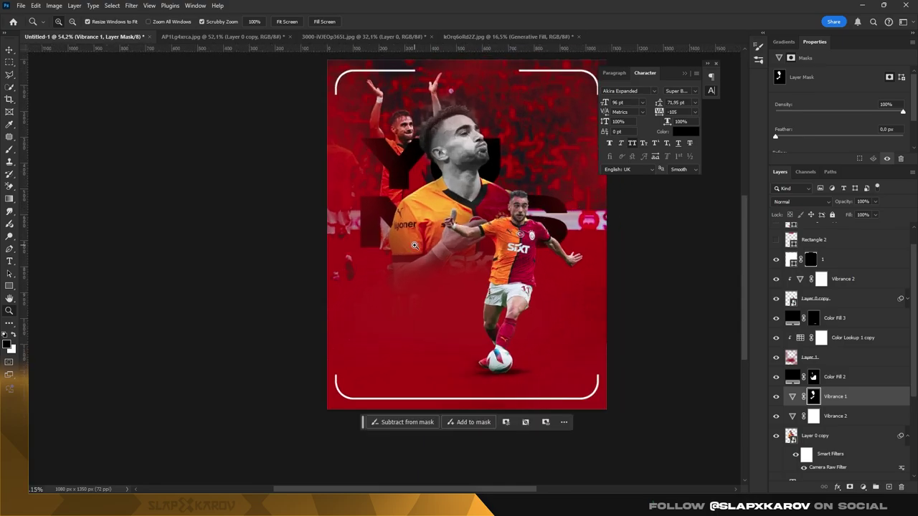
Add a Solid Color fill layer using orange sampled from the jersey in the poster.
click(9, 346)
click(789, 220)
scroll(839, 359, down, 1)
click(832, 446)
click(863, 487)
click(860, 323)
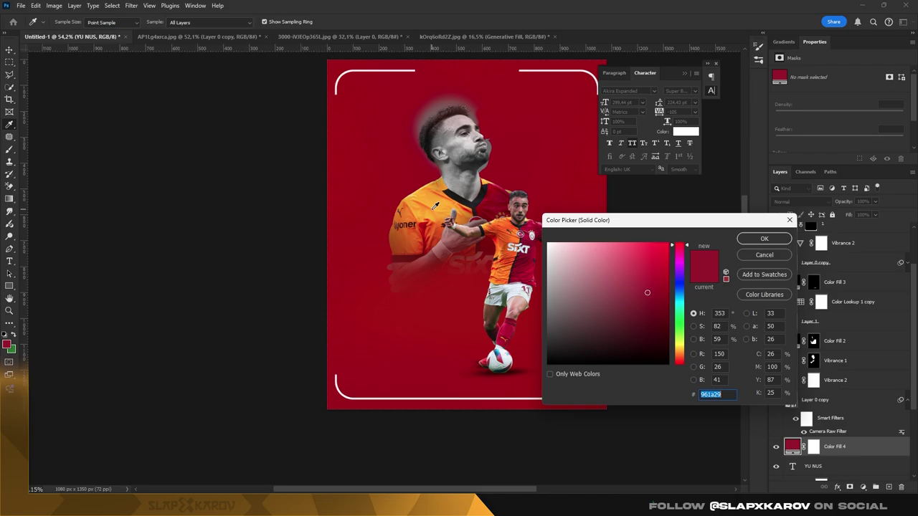
click(435, 206)
key(Return)
Invert the fill's mask and paint white with a large soft brush around the portrait's head and shoulders.
key(ctrl+i)
key(b)
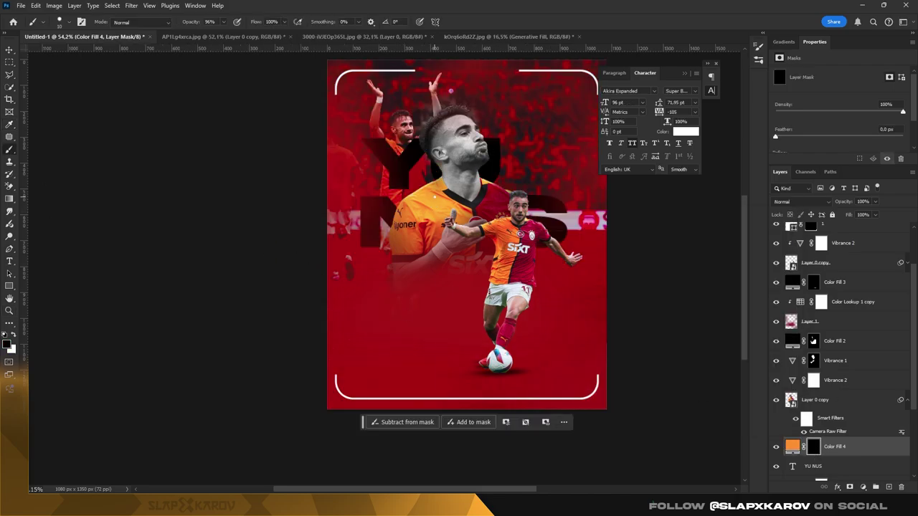
right_click(441, 204)
key(Escape)
key(x)
mouse_move(401, 194)
mouse_down()
mouse_move(434, 219)
mouse_move(484, 183)
mouse_up()
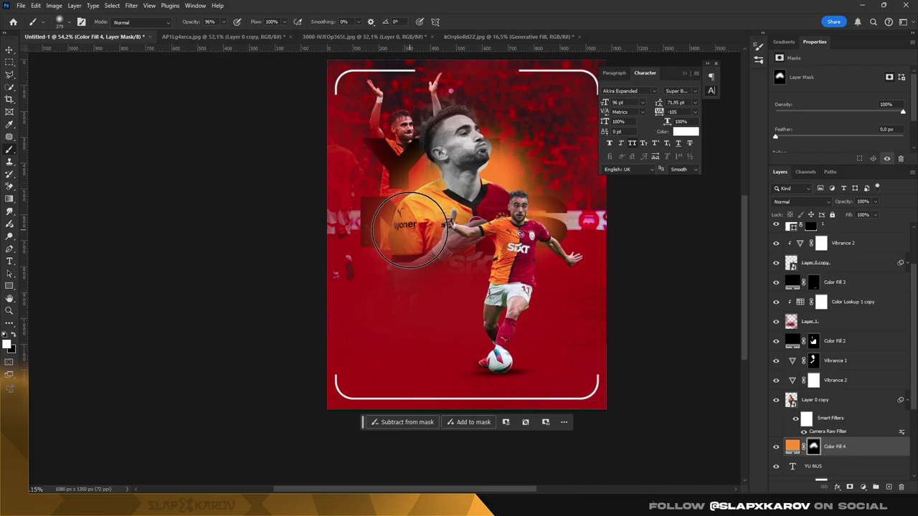
drag(420, 205, 439, 157)
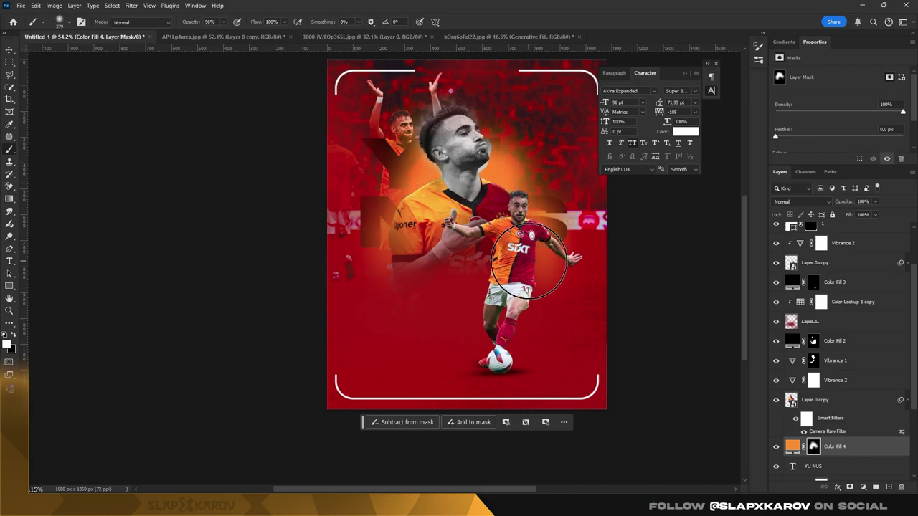
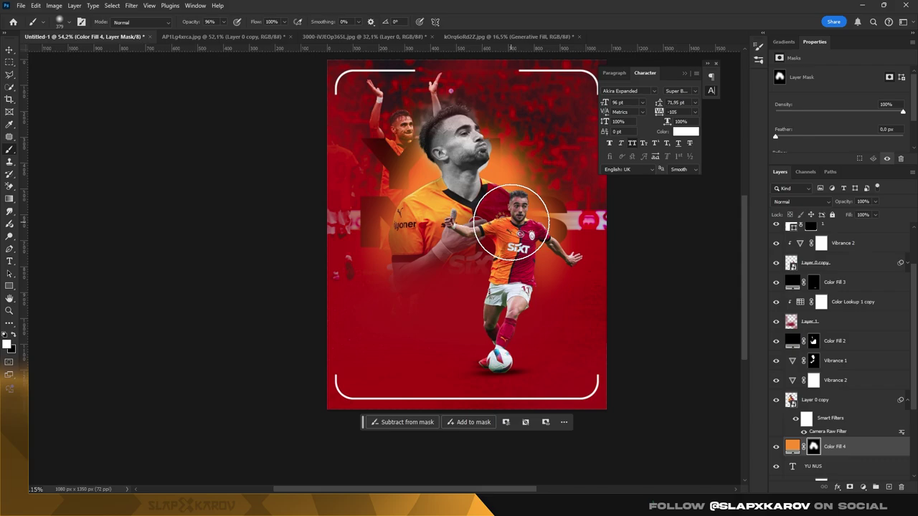
Brush the orange glow near the player's neck and face, and blend the fill as Linear Dodge (Add).
mouse_move(454, 228)
mouse_down()
mouse_move(502, 179)
mouse_move(523, 194)
mouse_move(393, 264)
mouse_up()
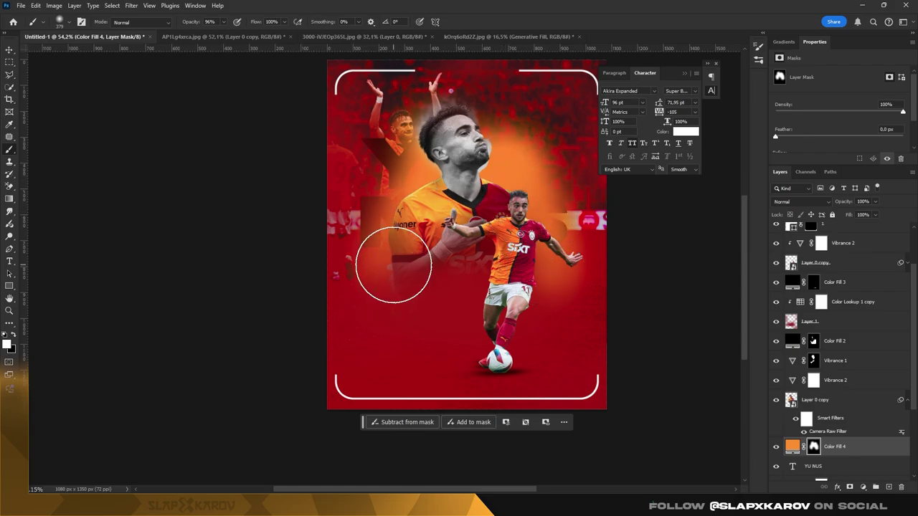
drag(418, 194, 407, 184)
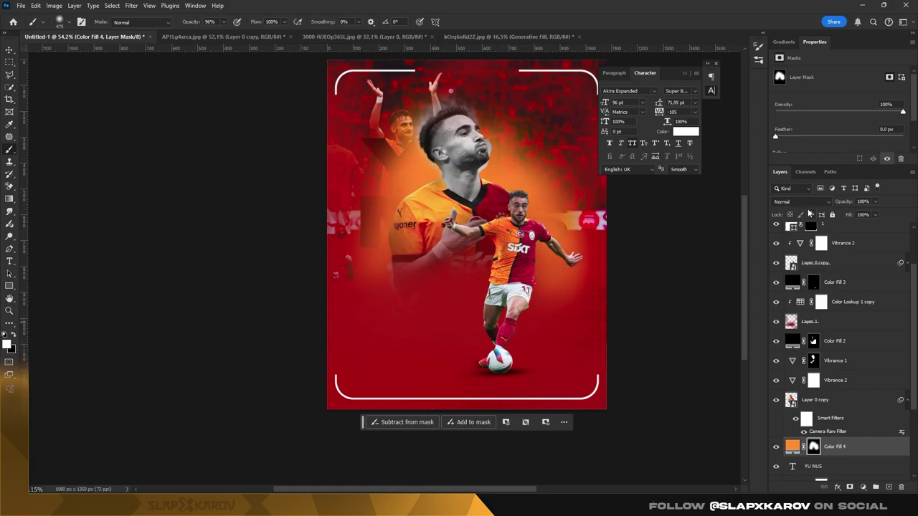
click(799, 202)
click(802, 310)
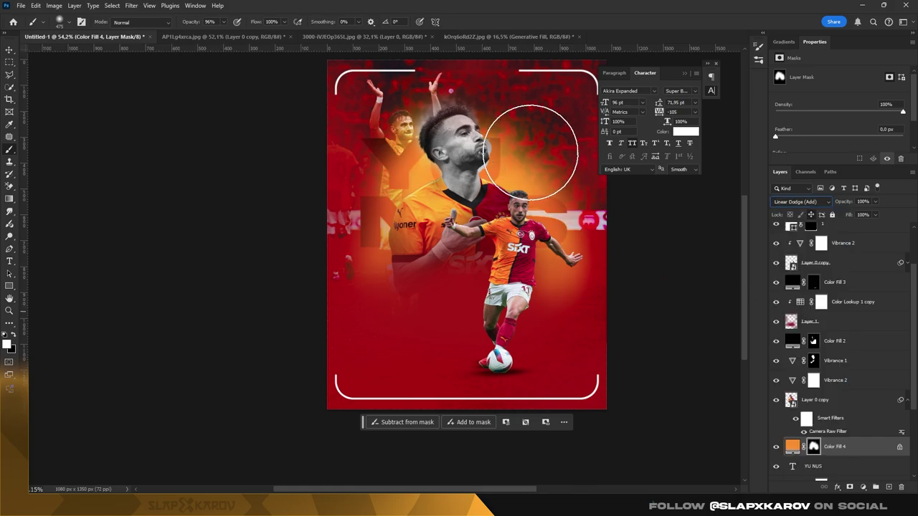
Mask out the orange glow near the player's head, then set up a white, resized brush.
key(x)
drag(531, 152, 517, 136)
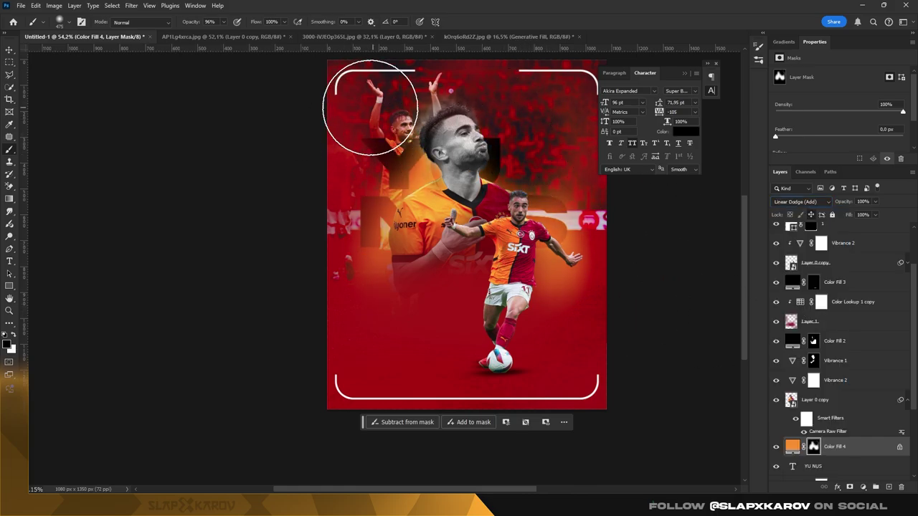
key(x)
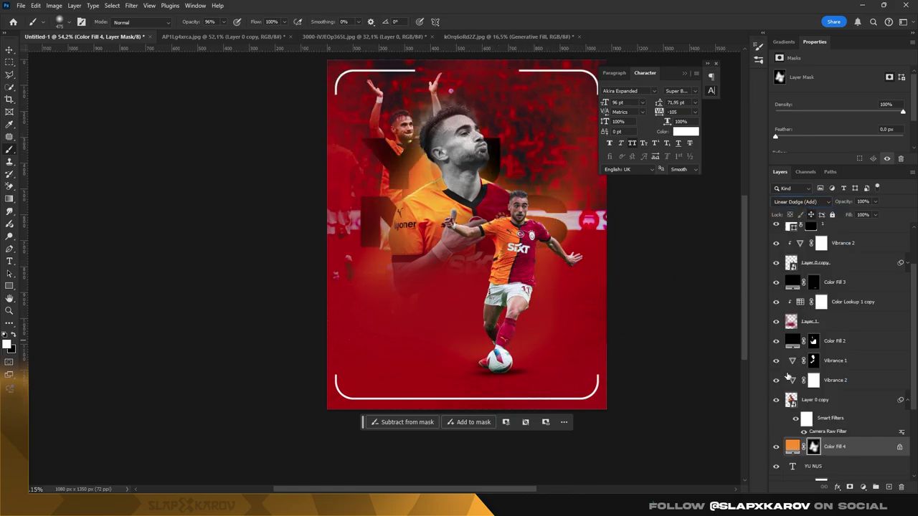
key(x)
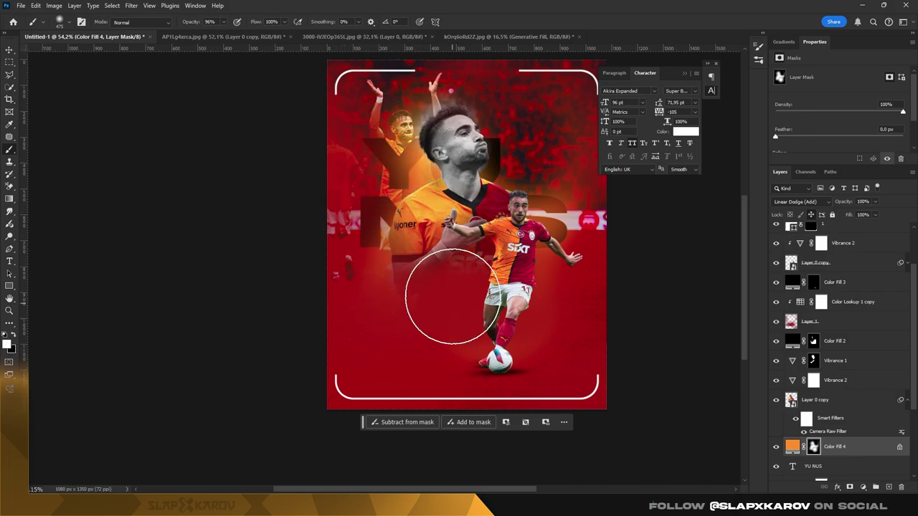
key(bracketleft)
key(bracketleft)
key(bracketleft)
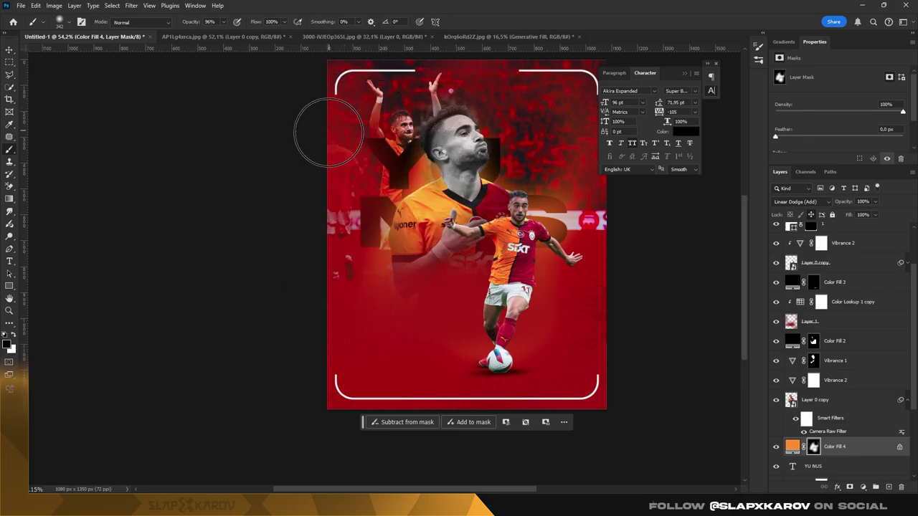
key(x)
key(bracketright)
key(bracketright)
key(bracketright)
Reveal the orange glow in the poster's lower-left and preview other blend modes.
scroll(257, 222, up, 2)
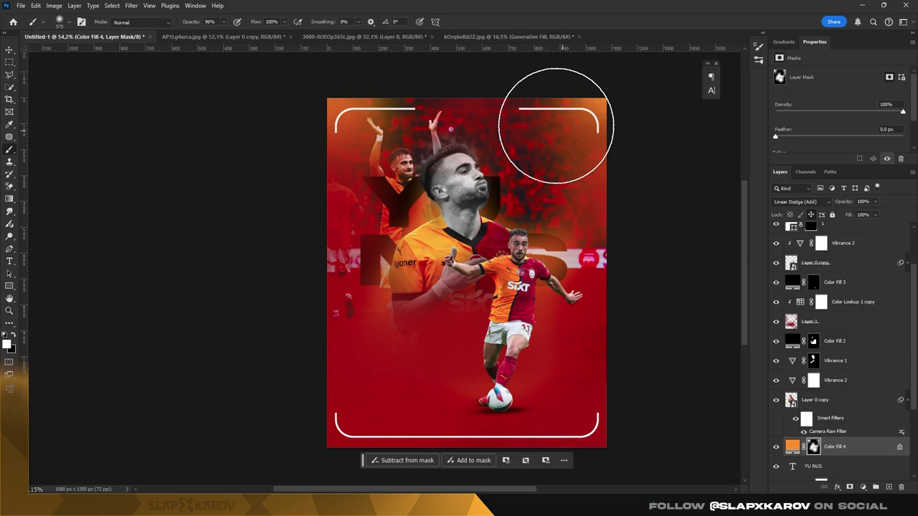
scroll(645, 375, down, 2)
scroll(620, 355, down, 2)
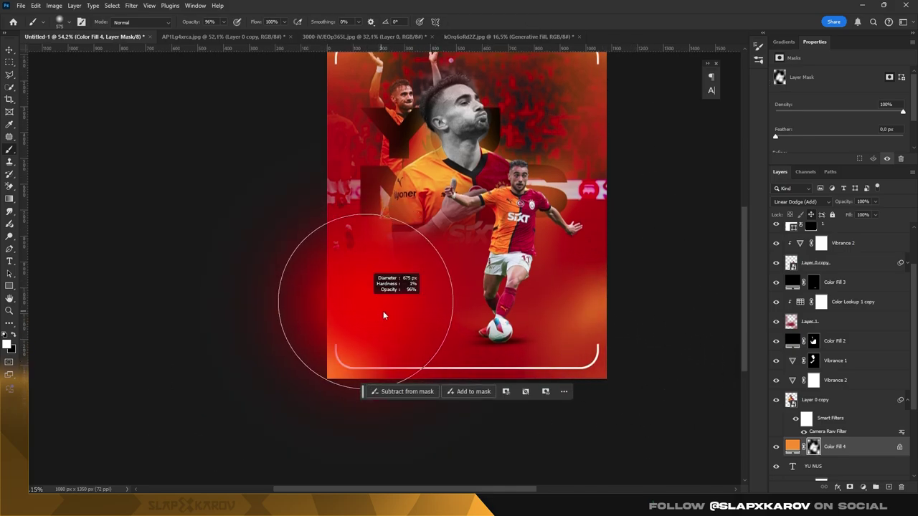
drag(378, 307, 378, 348)
scroll(434, 367, up, 1)
click(799, 202)
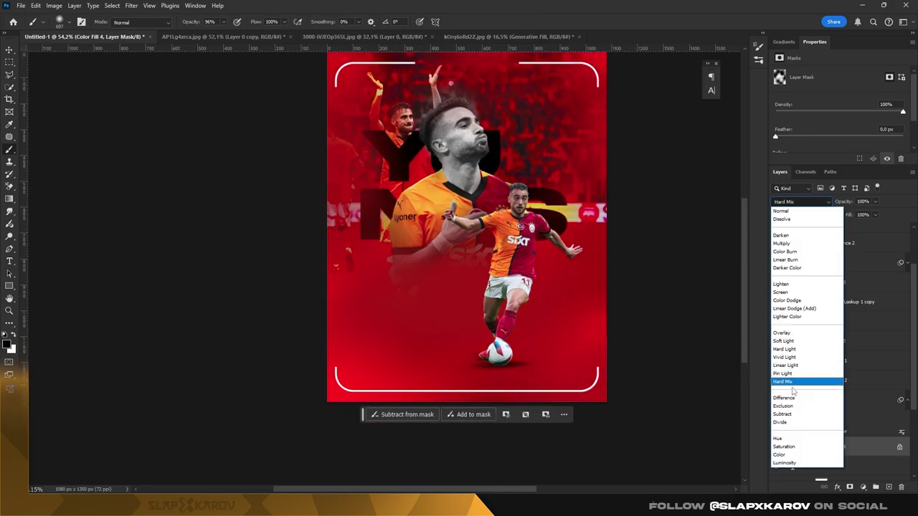
Keep Linear Dodge (Add) as the orange fill's blend mode.
key(Escape)
scroll(697, 364, up, 2)
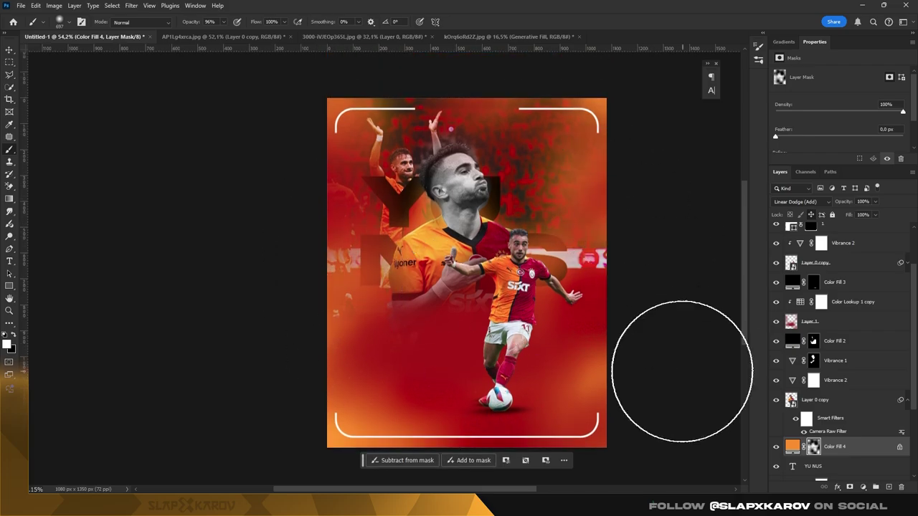
scroll(641, 373, down, 1)
scroll(641, 384, down, 2)
scroll(640, 384, up, 2)
scroll(574, 286, up, 1)
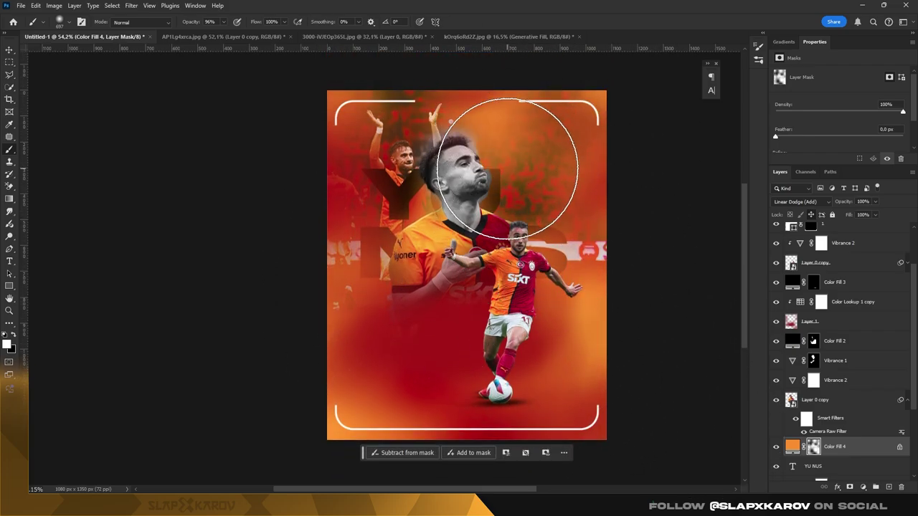
Reveal glow over the large grey face and chest, and darken the area above the head.
alt+right_click(454, 209)
key(x)
mouse_move(433, 208)
mouse_down()
mouse_move(445, 244)
mouse_move(423, 323)
mouse_up()
key(x)
drag(517, 201, 552, 208)
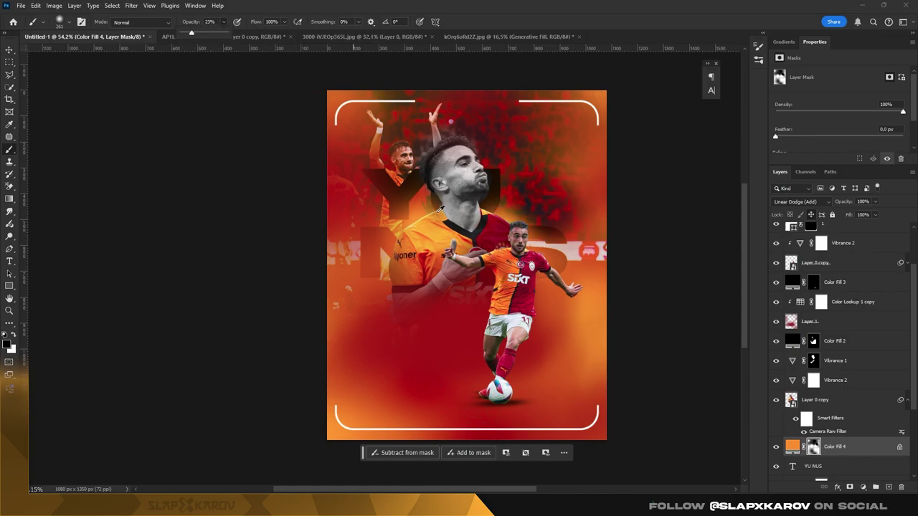
Resize the mask brush larger, then down to about half size for finer painting.
key(bracketright)
key(bracketright)
key(bracketright)
scroll(345, 200, down, 2)
scroll(545, 237, up, 1)
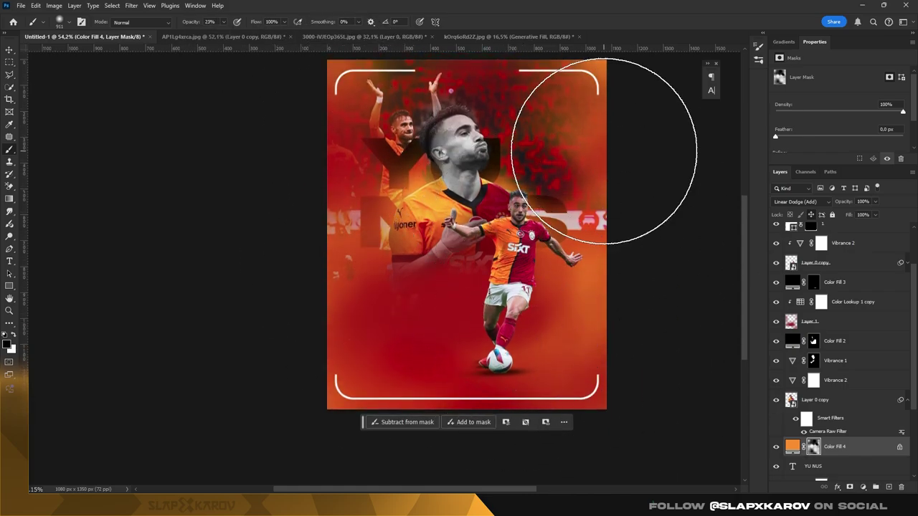
key(bracketleft)
key(bracketleft)
key(bracketleft)
scroll(573, 153, up, 2)
scroll(330, 215, down, 1)
scroll(340, 337, down, 1)
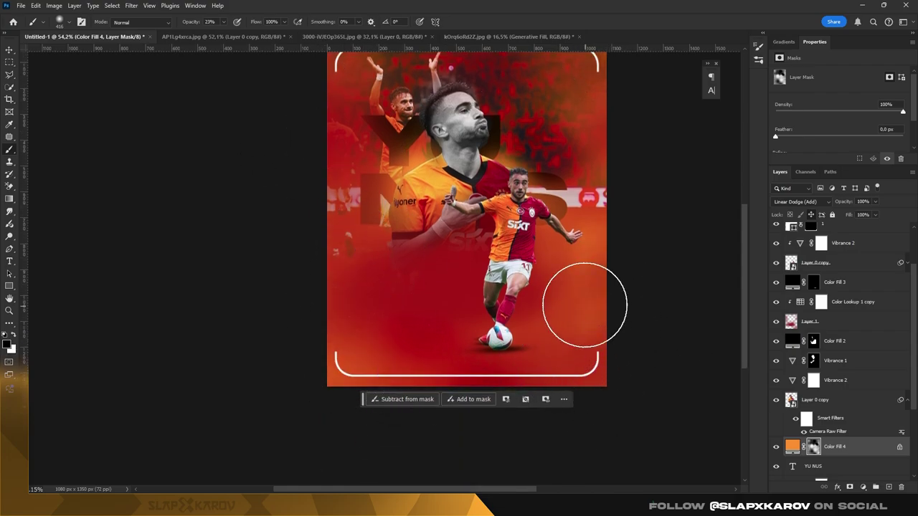
scroll(573, 295, down, 3)
scroll(344, 172, up, 5)
key(bracketleft)
key(bracketleft)
key(bracketleft)
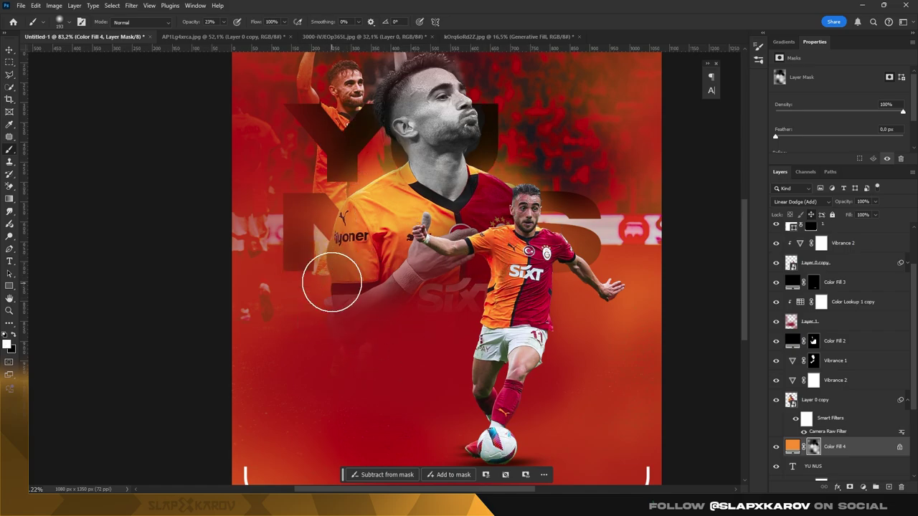
Zoom out to the whole poster and lower the brush opacity to 23%.
key(z)
drag(327, 287, 16, 152)
click(14, 150)
click(224, 22)
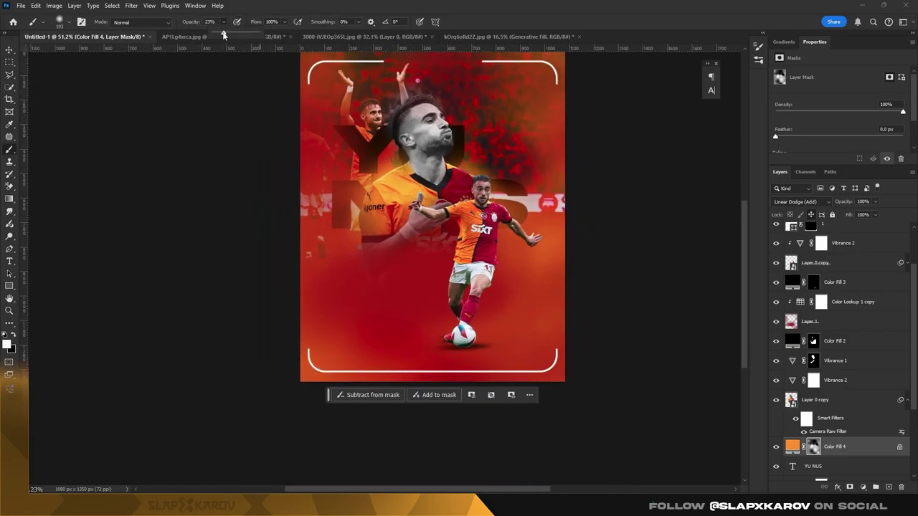
click(15, 64)
scroll(845, 364, down, 3)
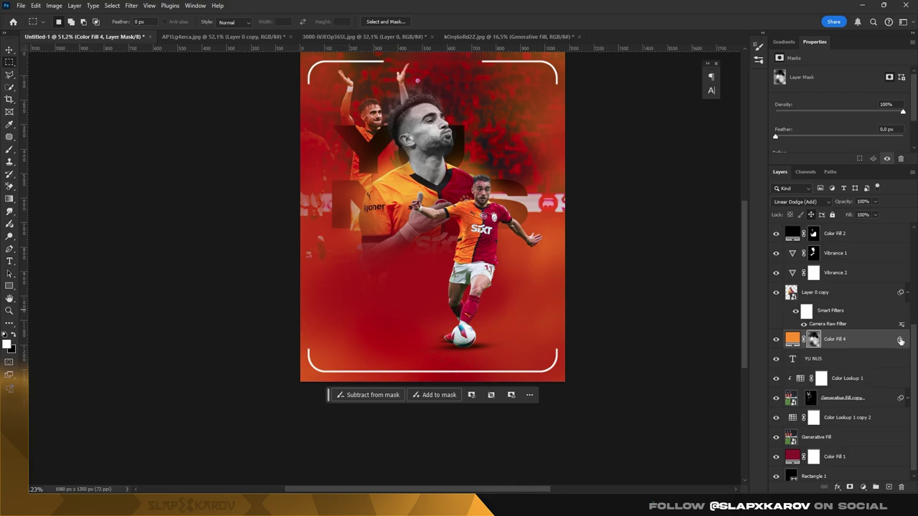
Add a layer mask to the Generative Fill layer.
click(847, 359)
key(z)
mouse_move(474, 179)
mouse_down()
mouse_move(511, 179)
mouse_move(474, 179)
mouse_up()
click(843, 398)
click(816, 437)
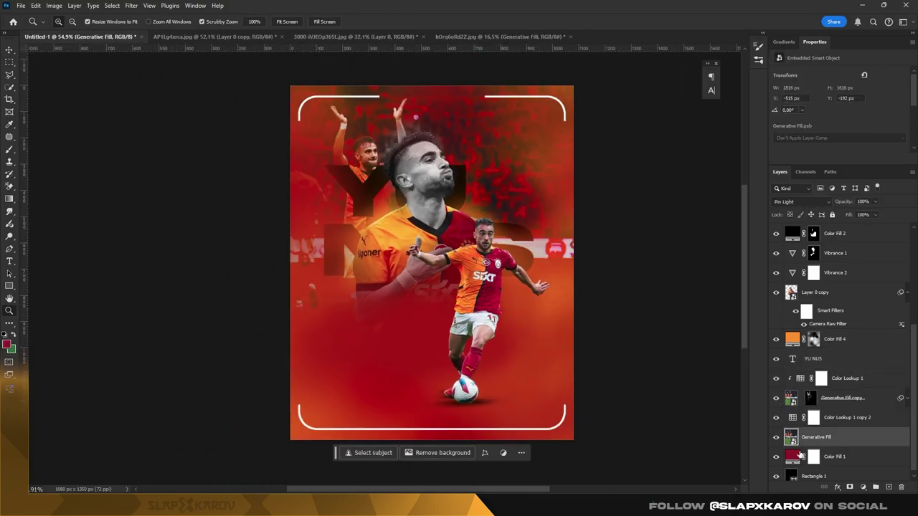
scroll(801, 456, down, 1)
click(849, 487)
Stamp a drip-ring brush at 29% opacity onto the Generative Fill mask.
key(b)
right_click(440, 224)
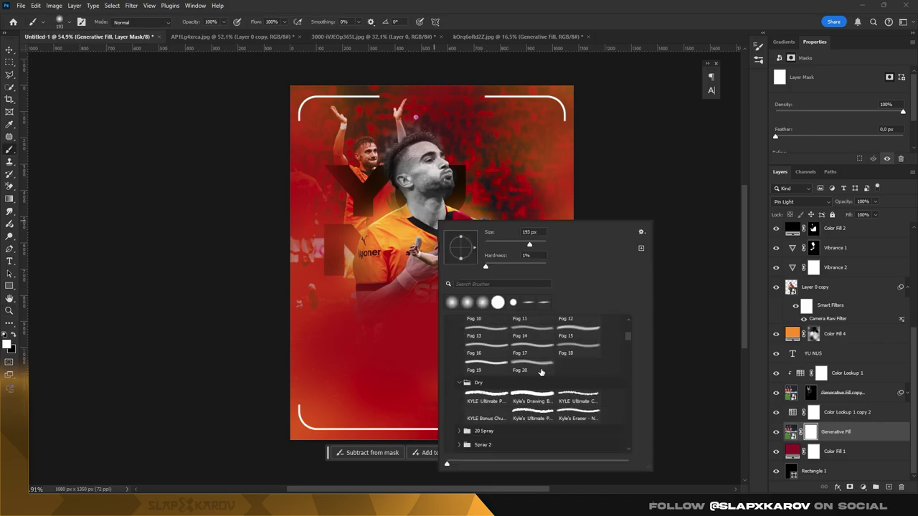
scroll(541, 372, down, 3)
click(475, 375)
key(Return)
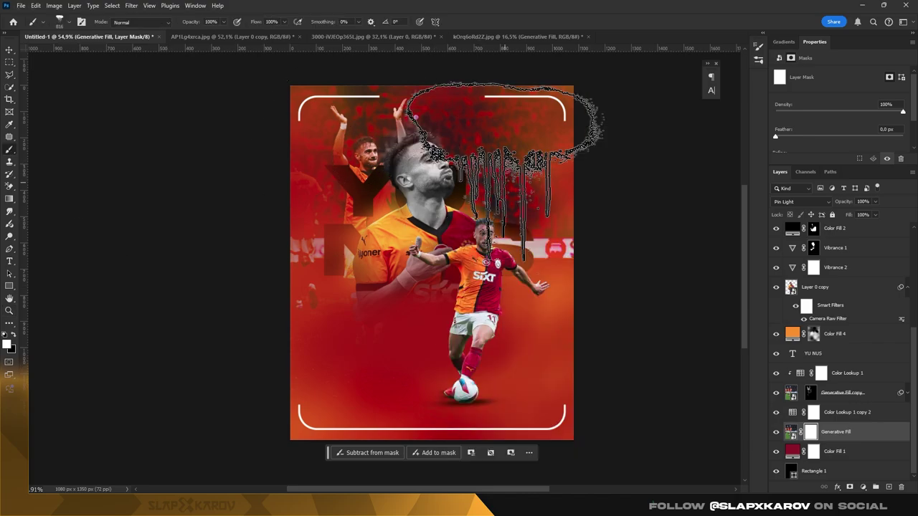
right_click(438, 223)
double_click(477, 380)
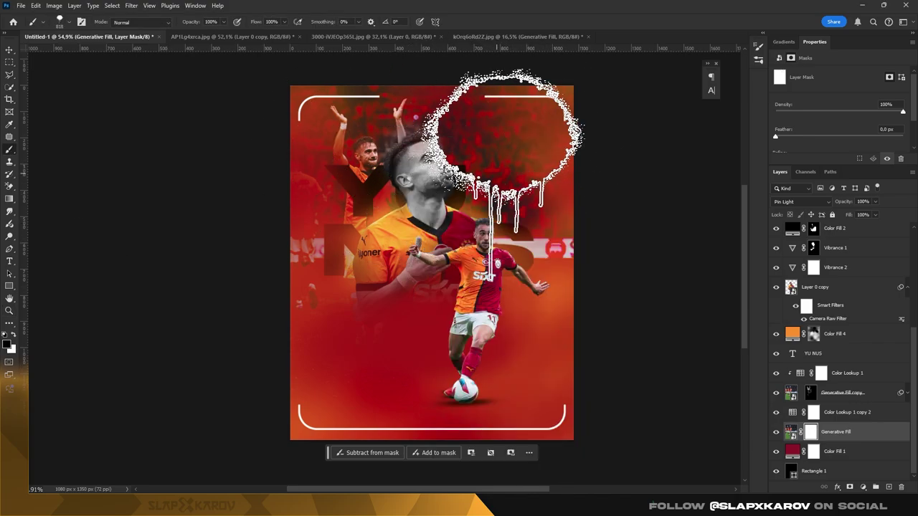
drag(218, 21, 194, 35)
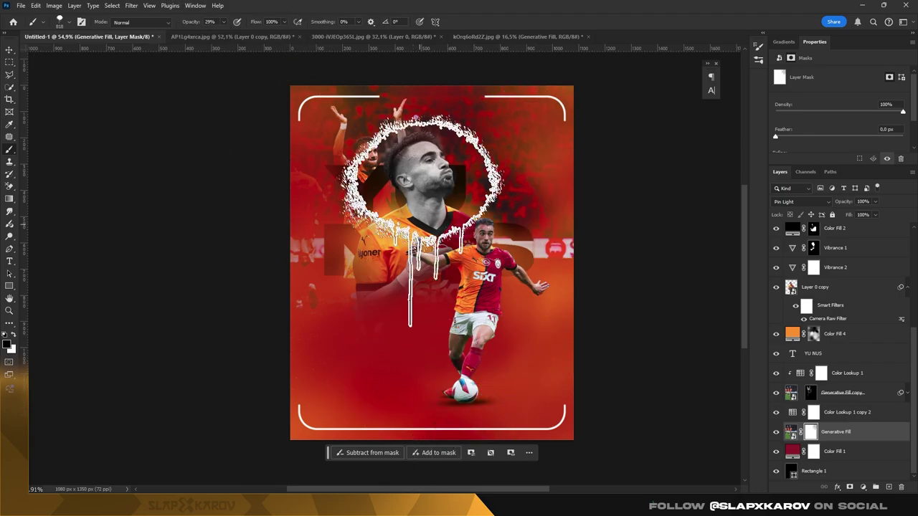
click(422, 219)
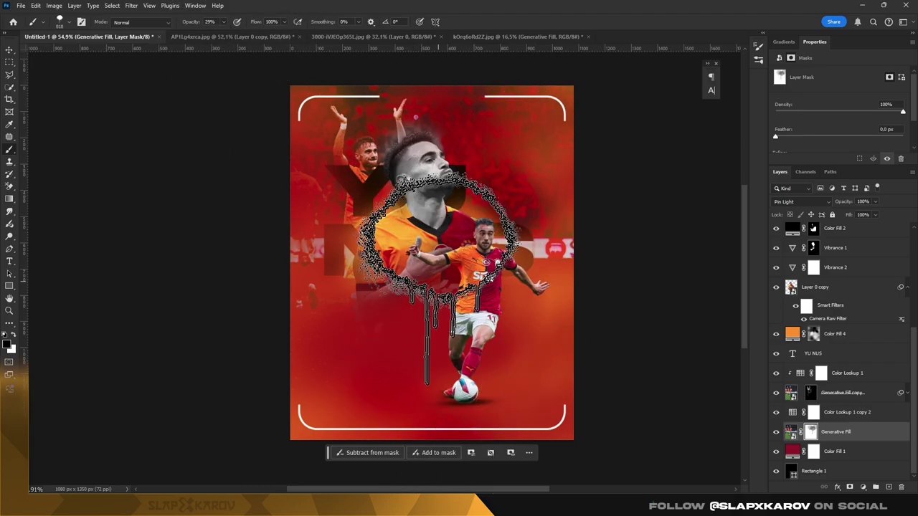
Pick a larger drip-ring brush tip and zoom the poster to 100%.
right_click(479, 313)
double_click(549, 401)
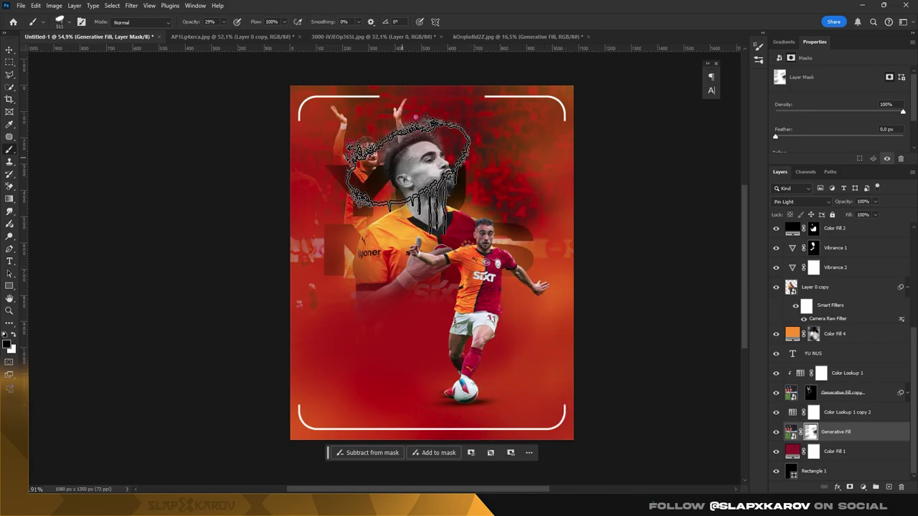
key(z)
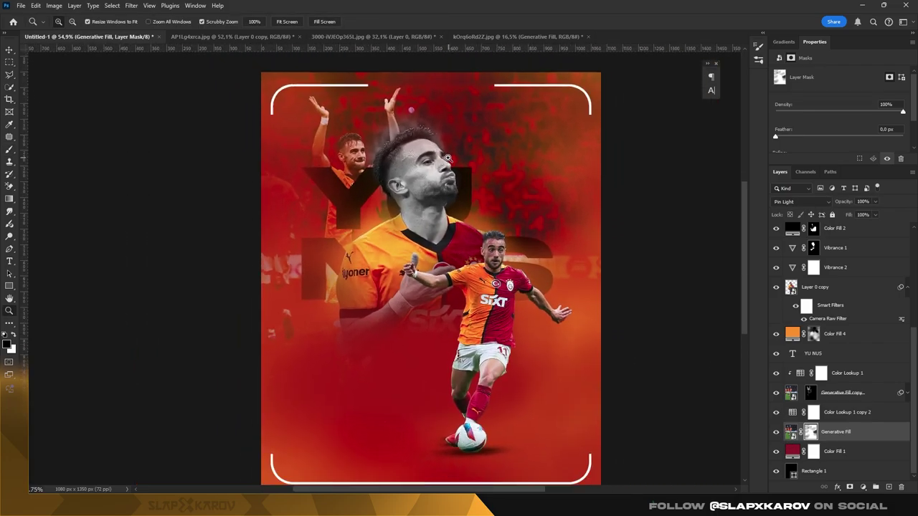
key(ctrl+1)
Clip both Vibrance layers to the layer below.
click(791, 253)
key(v)
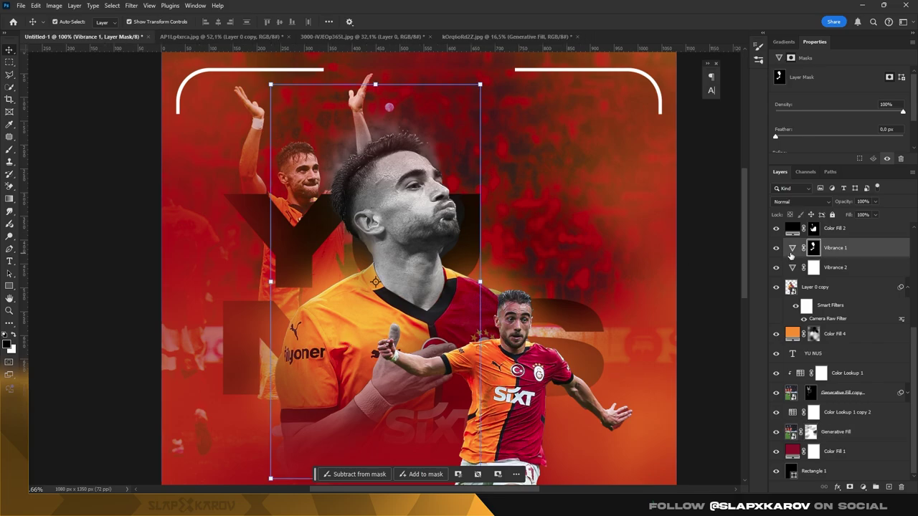
shift+click(836, 267)
key(ctrl+alt+g)
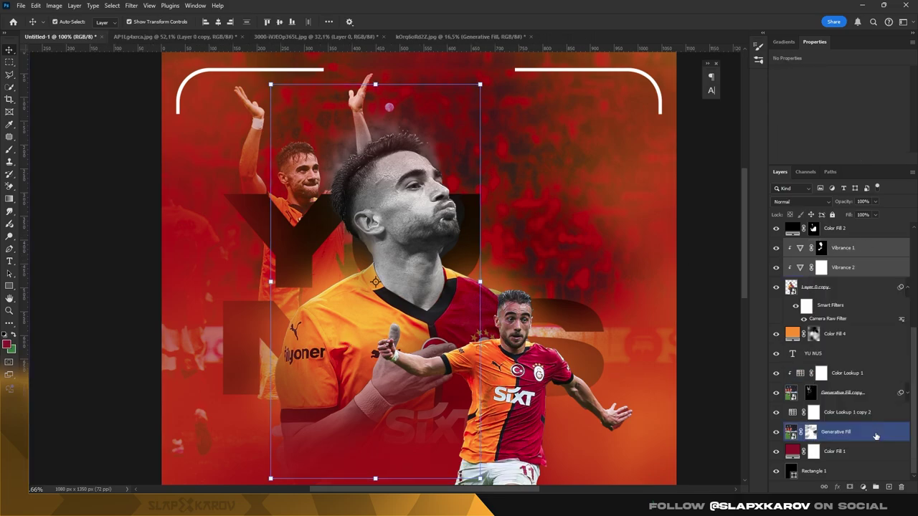
key(z)
Select the Color Fill 4 mask with a soft brush preset and zoom out to the whole poster.
click(408, 160)
drag(408, 161, 373, 163)
click(814, 333)
key(b)
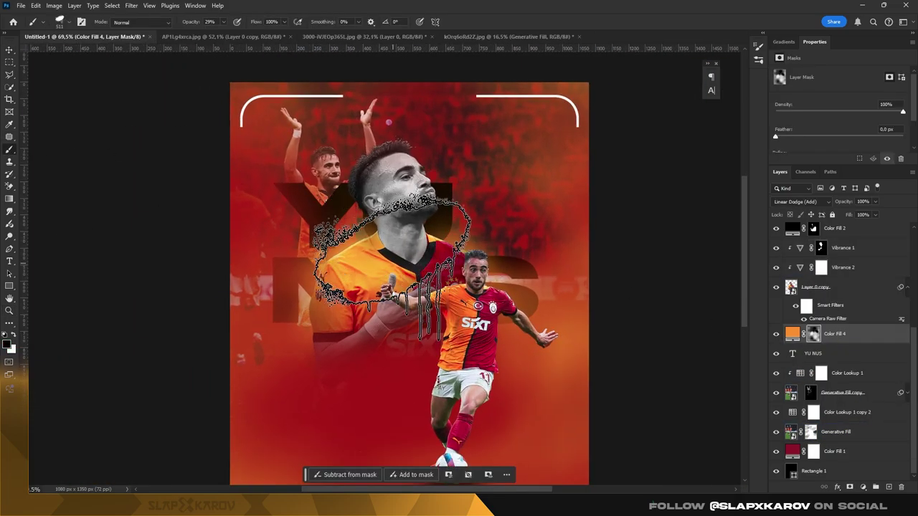
right_click(406, 245)
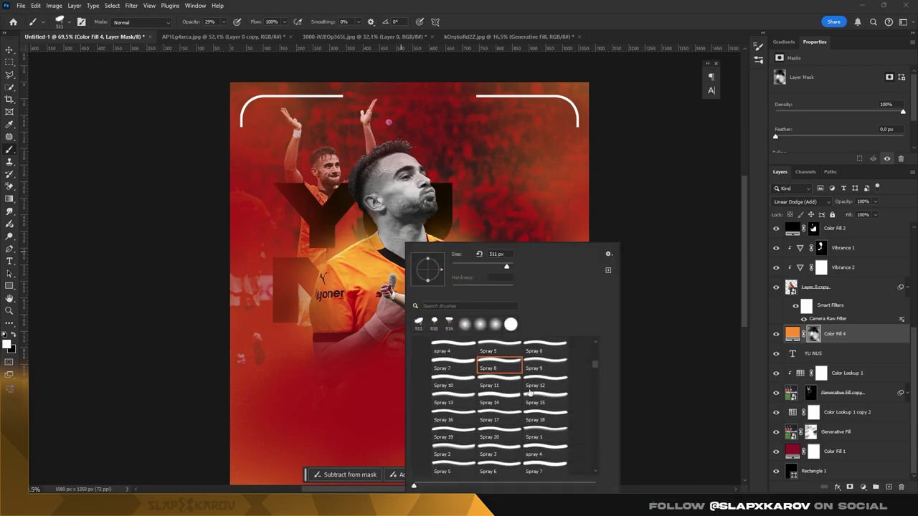
double_click(475, 370)
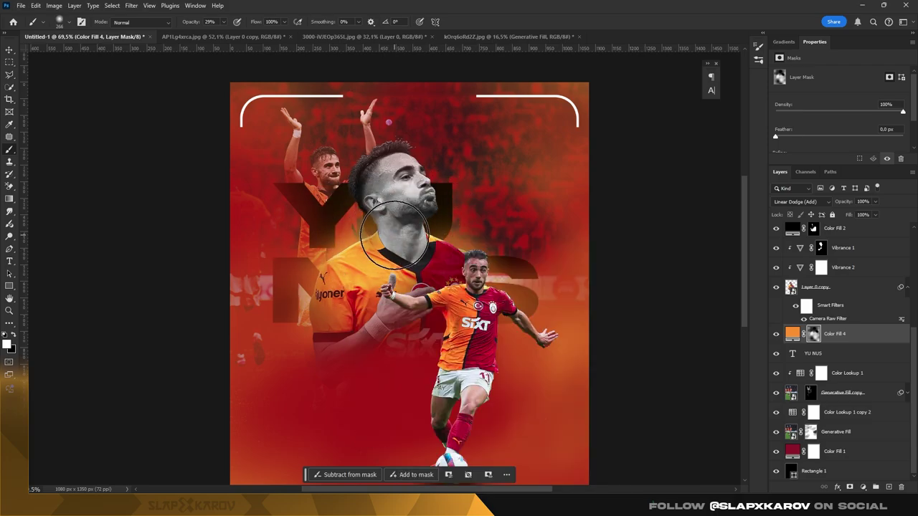
key(z)
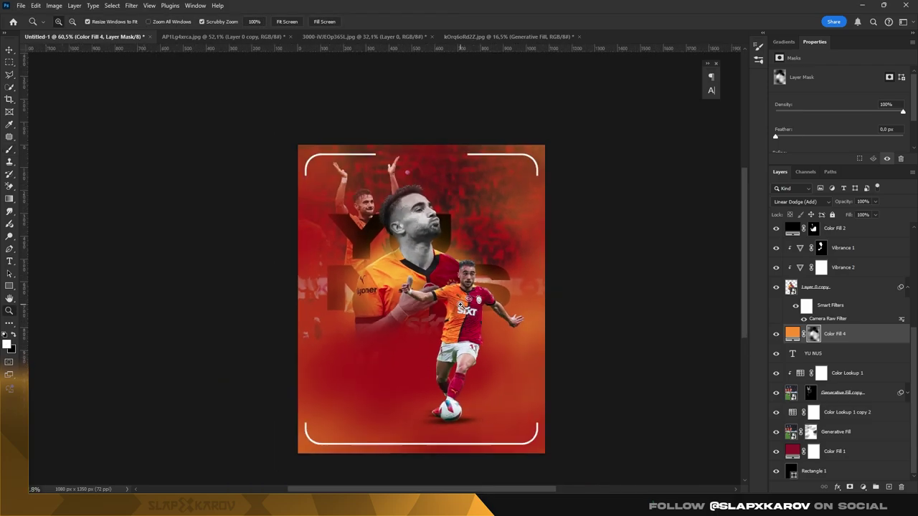
drag(353, 271, 441, 176)
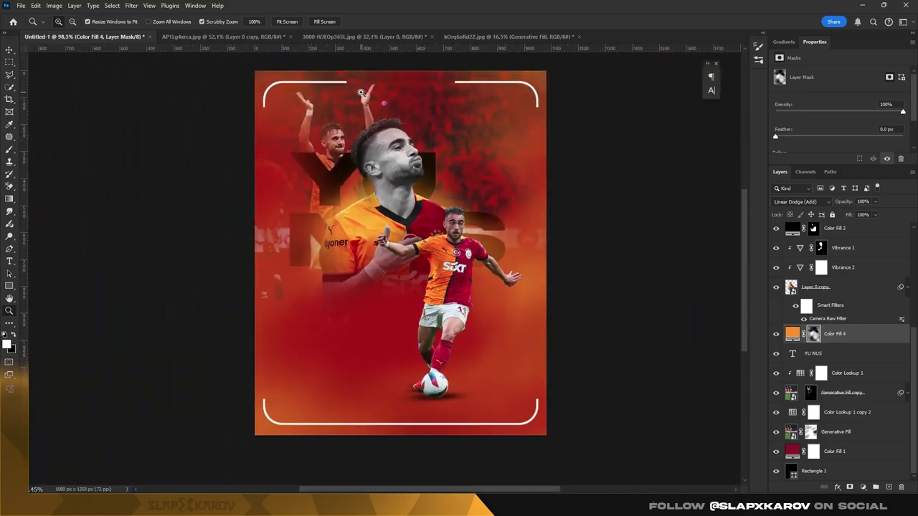
click(862, 487)
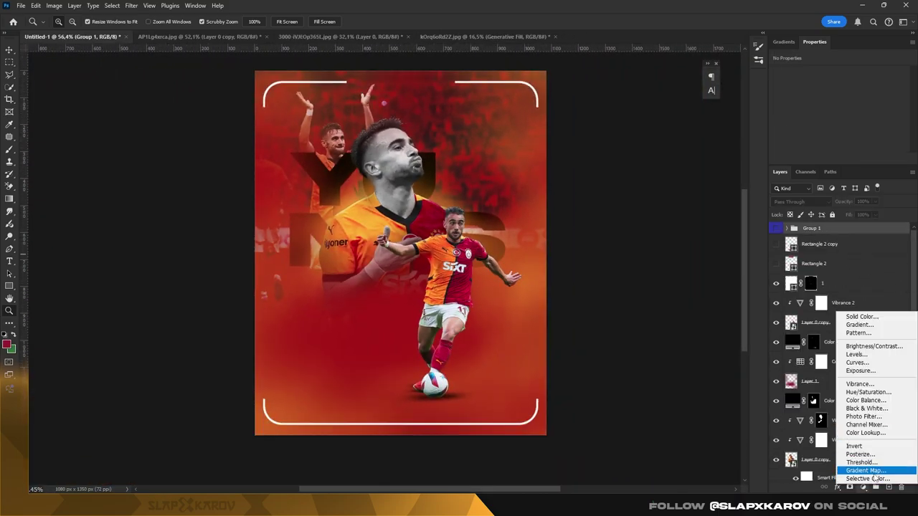
Add a Gradient Map adjustment layer with a red-to-black gradient.
click(866, 471)
click(836, 76)
double_click(585, 386)
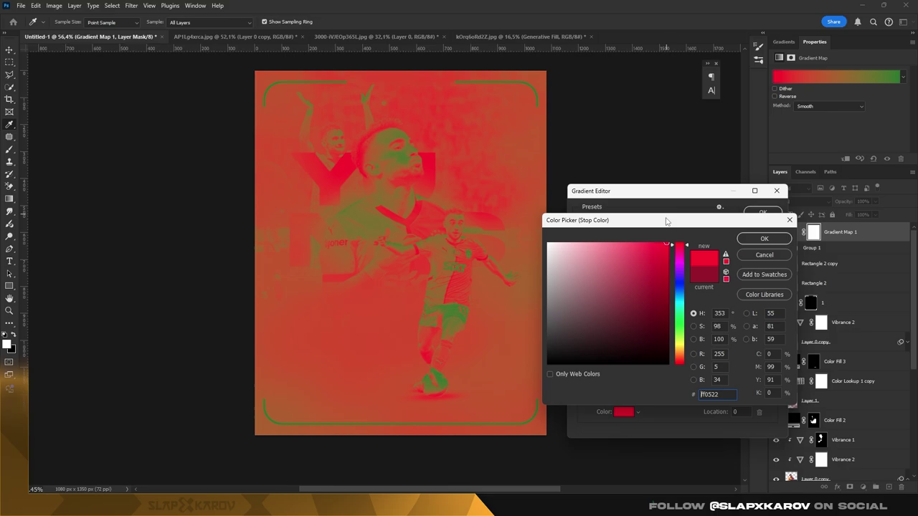
click(759, 241)
double_click(772, 372)
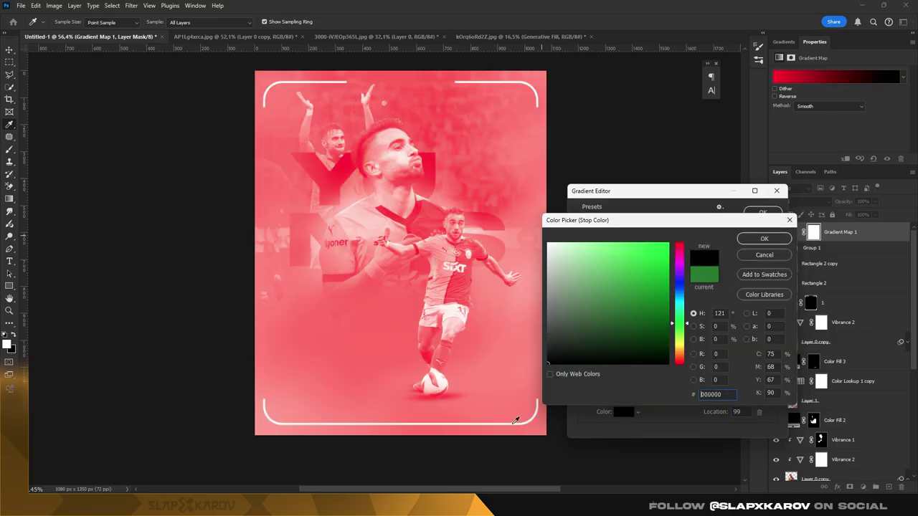
drag(553, 248, 567, 362)
click(762, 238)
click(763, 214)
Blend the gradient map as Linear Light and invert its mask to hide it.
click(801, 201)
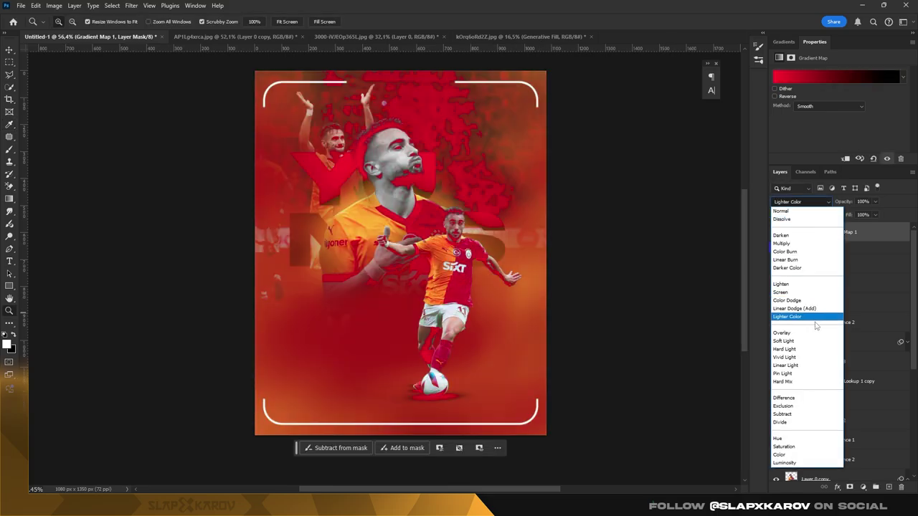
click(826, 366)
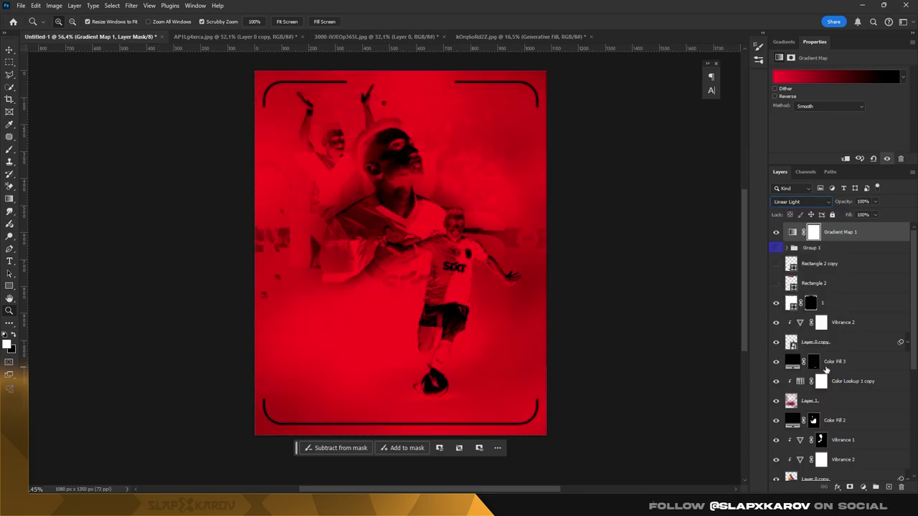
click(815, 235)
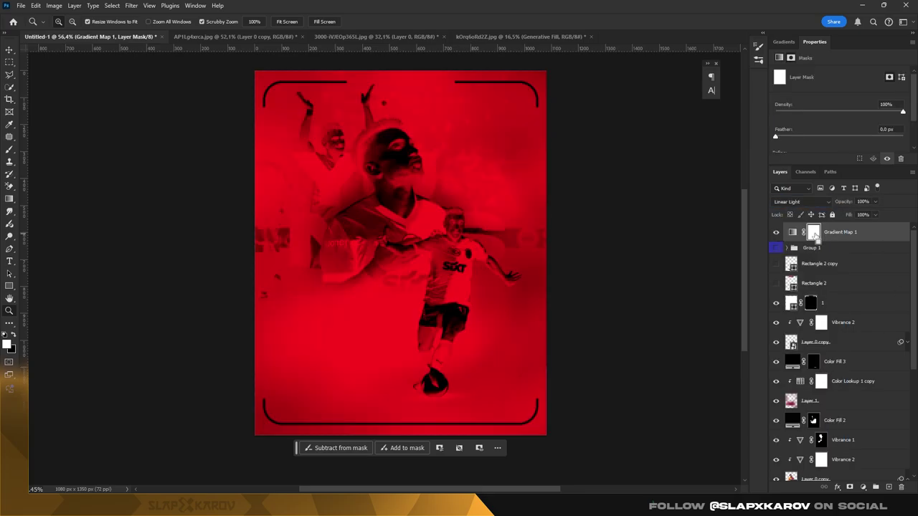
key(ctrl+i)
Paint the red tint back along the bottom-left edge, undoing the stroke over the top-left player.
click(11, 150)
right_click(375, 244)
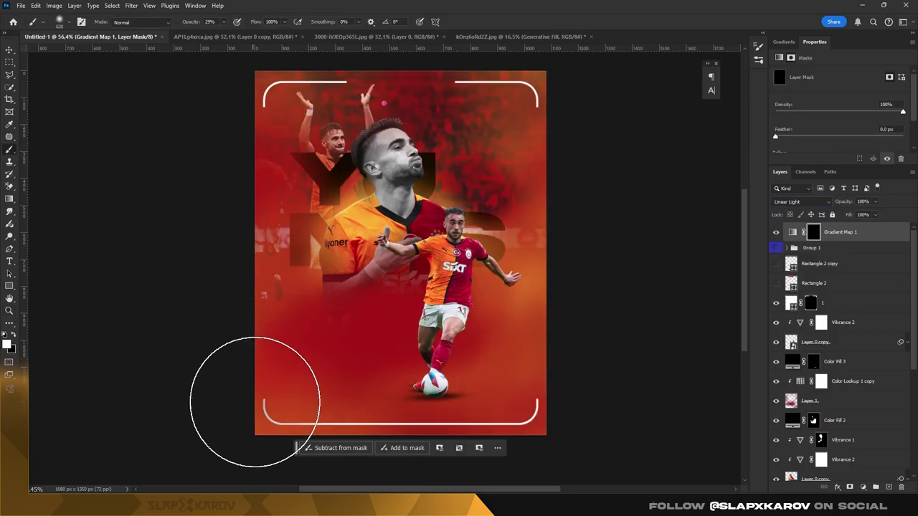
drag(256, 400, 549, 420)
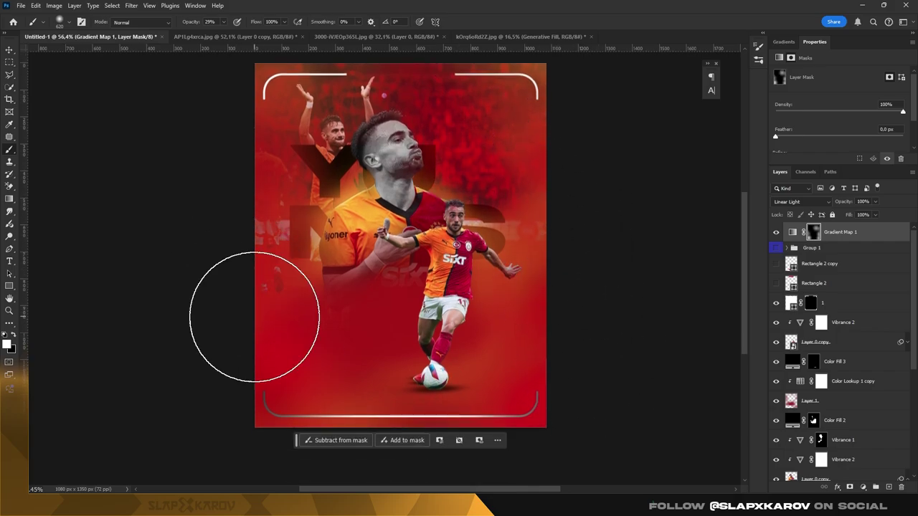
scroll(252, 318, down, 3)
scroll(350, 276, up, 3)
drag(277, 246, 279, 164)
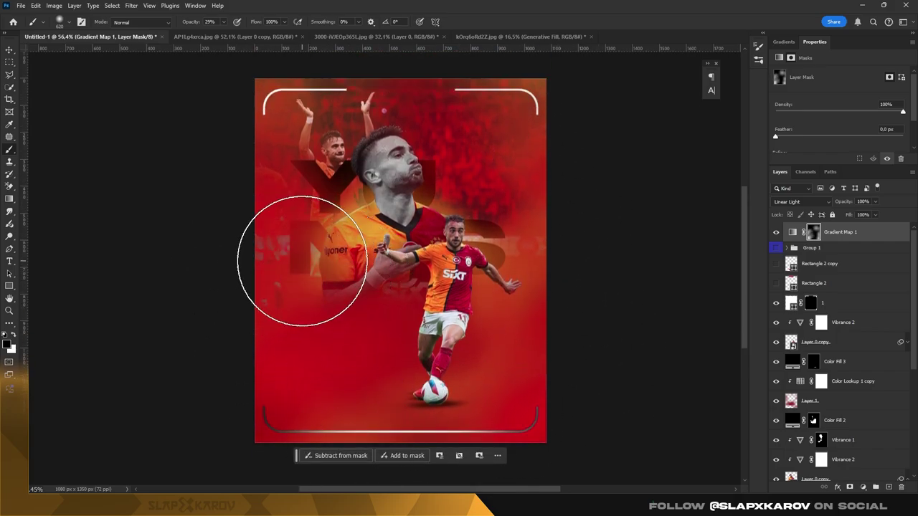
key(ctrl+z)
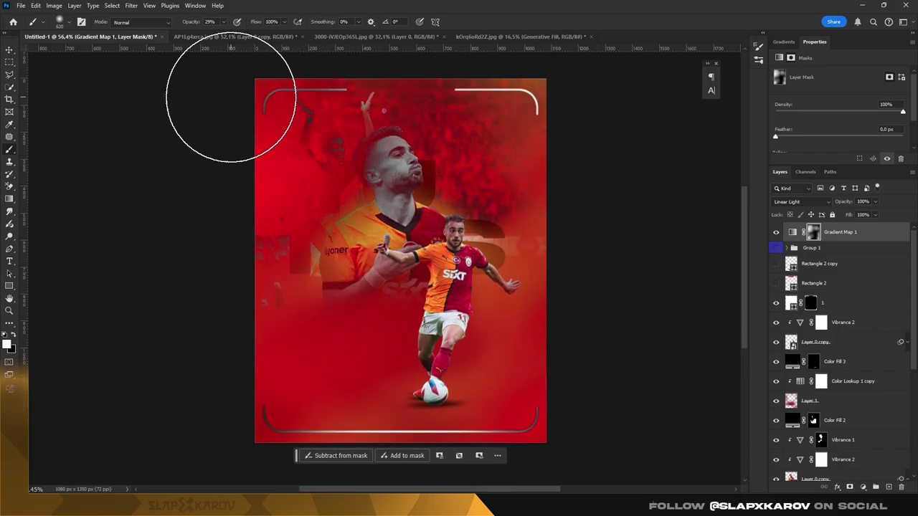
key(x)
Set the gradient map to 25% opacity in Pin Light mode.
drag(874, 211, 853, 211)
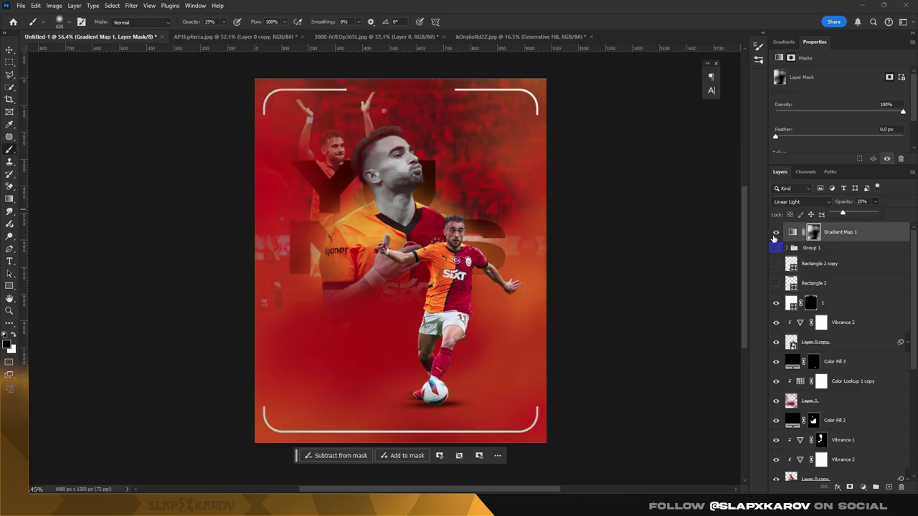
click(800, 201)
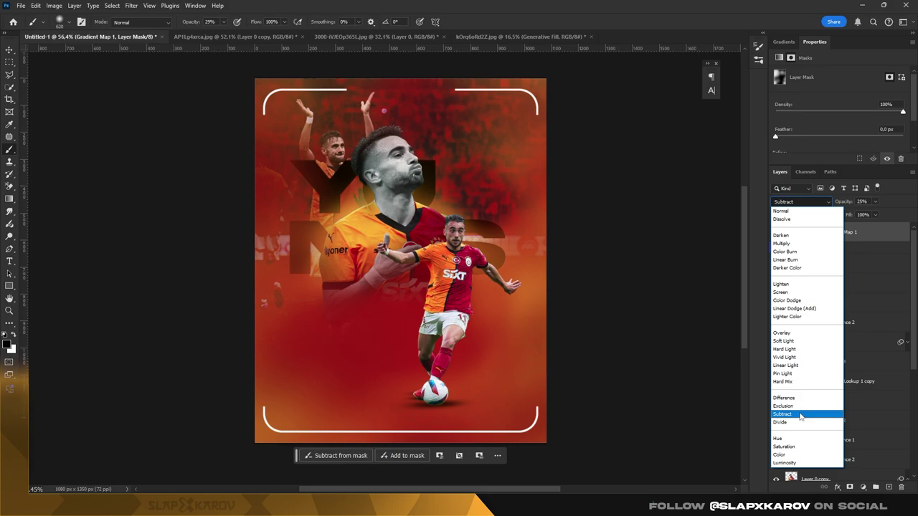
click(785, 365)
Move layer 1 to the top of the layer stack.
click(825, 303)
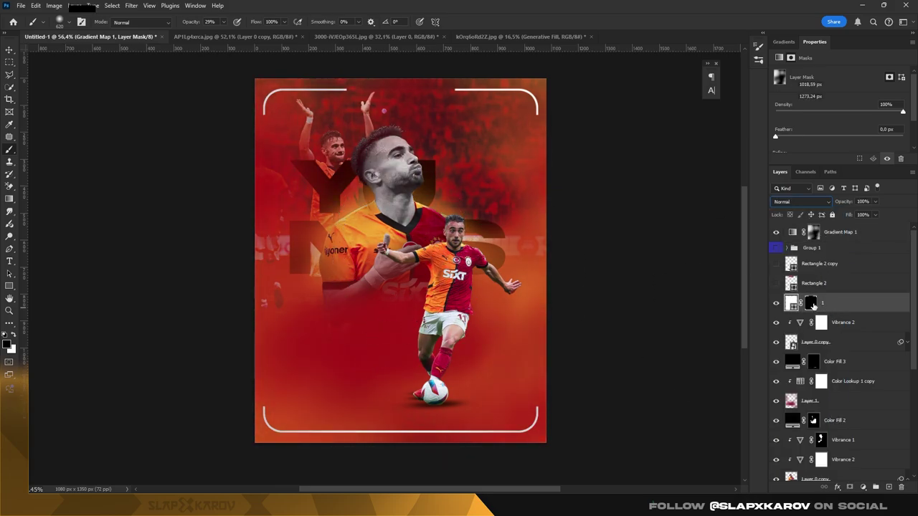
ctrl+click(791, 303)
key(ctrl+d)
key(ctrl+shift+bracketright)
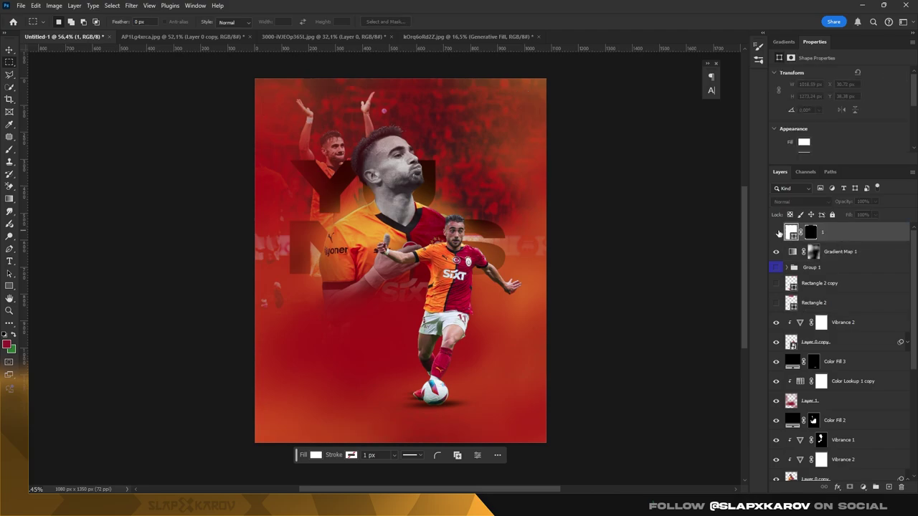
key(z)
drag(351, 111, 341, 112)
click(812, 251)
Duplicate Layer 0 copy with Vibrance 2 and move the duplicates up the stack.
drag(430, 167, 401, 167)
key(v)
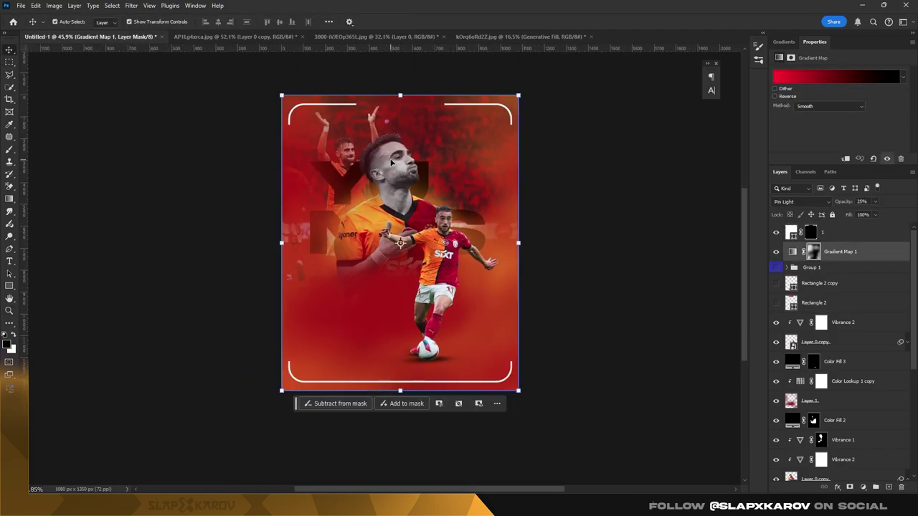
scroll(839, 358, down, 5)
click(842, 370)
click(818, 323)
key(z)
click(777, 304)
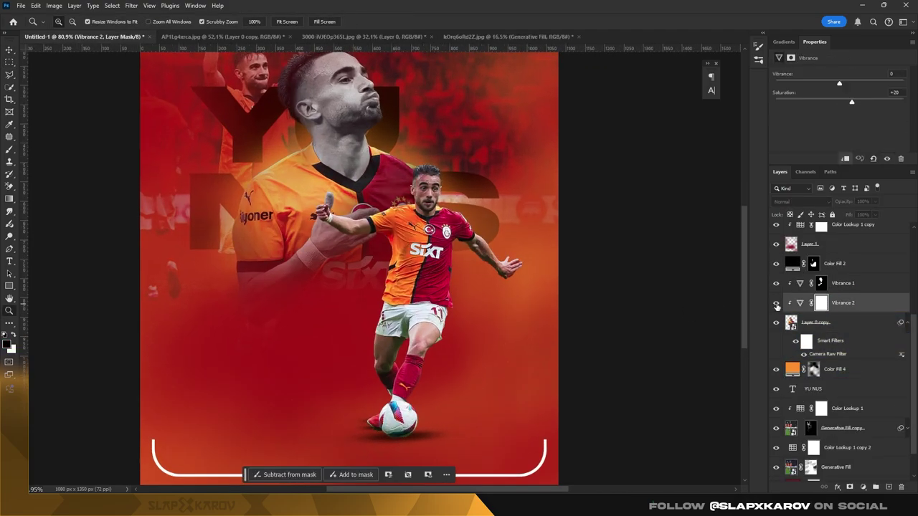
shift+click(835, 325)
key(ctrl+j)
key(ctrl+shift+bracketright)
Place the portrait copy above Vibrance 1 and 2.
click(776, 303)
click(775, 303)
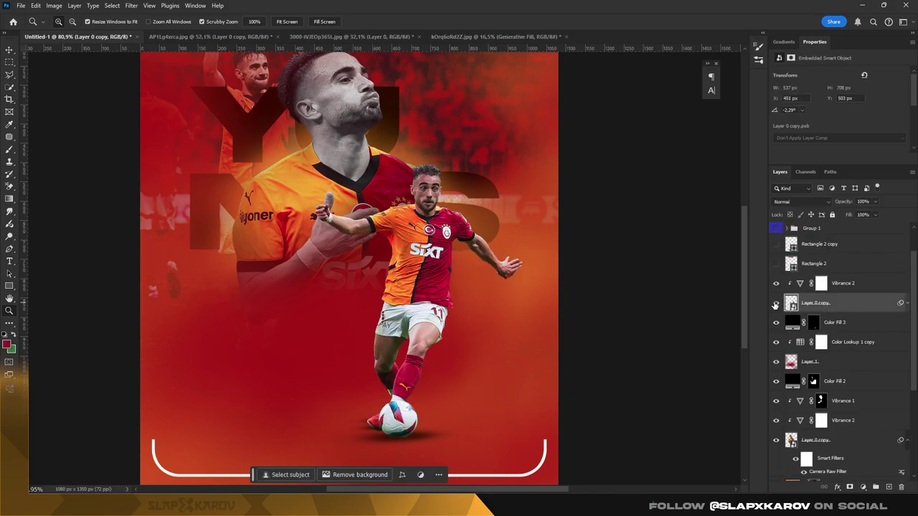
drag(575, 323, 704, 347)
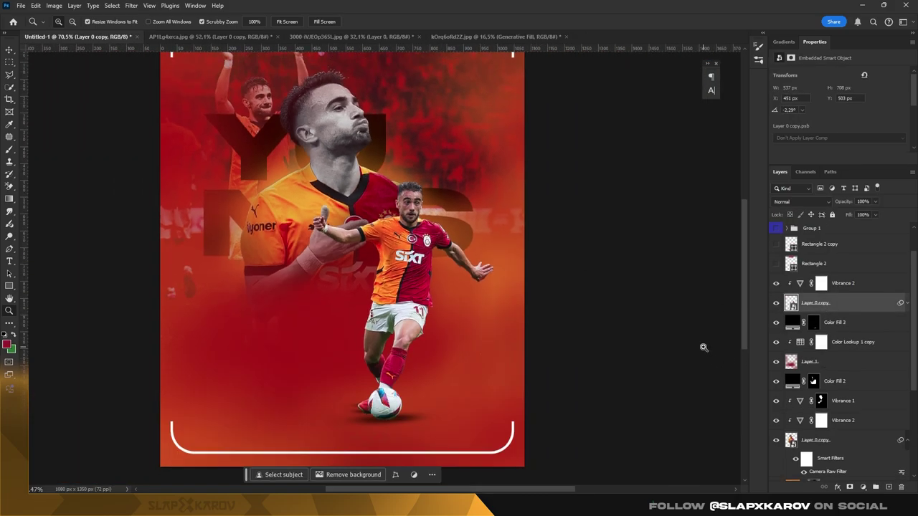
scroll(675, 325, up, 1)
click(839, 440)
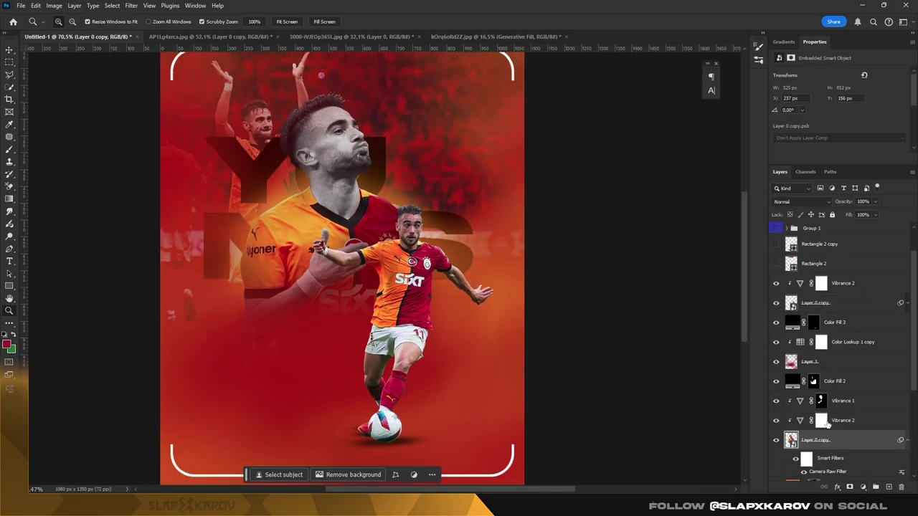
drag(848, 441, 825, 403)
Give Layer 0 copy 2 a Normal orange Inner Glow: 7% choke, 27 px size, 76% range.
double_click(879, 408)
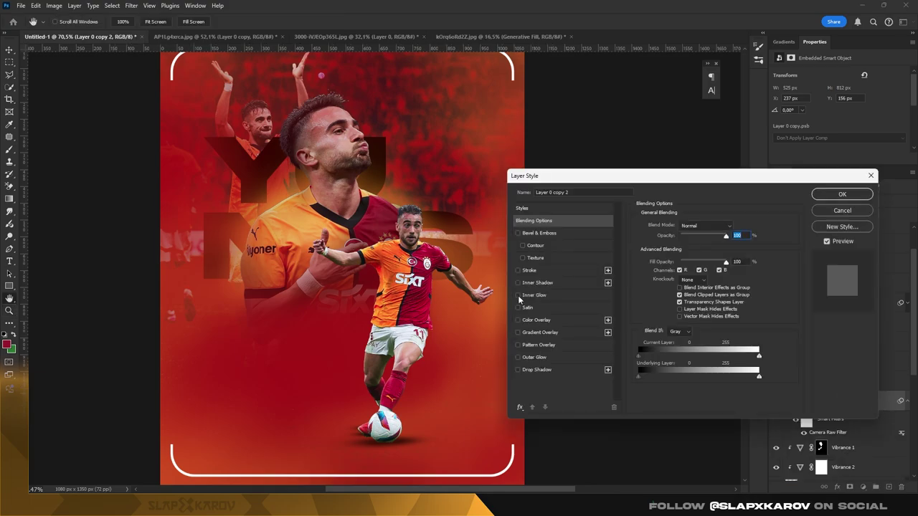
click(517, 295)
click(697, 225)
click(685, 231)
click(660, 259)
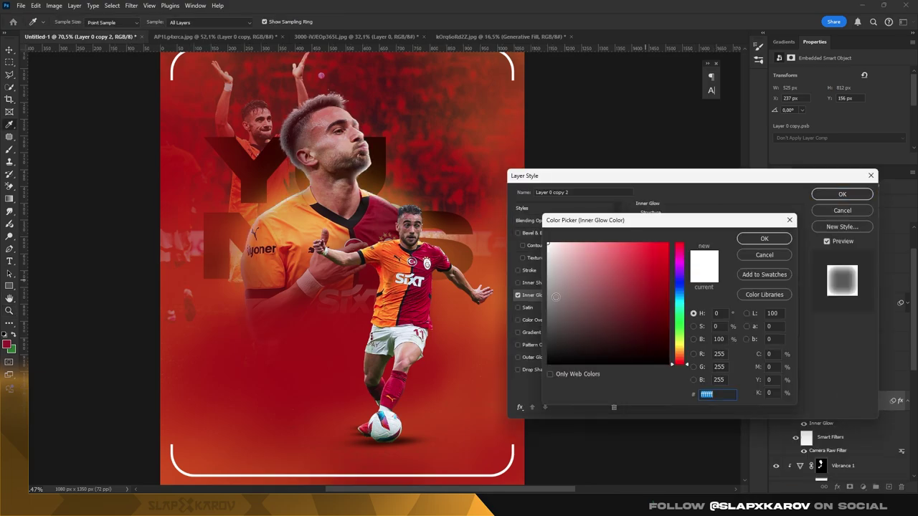
click(304, 215)
click(765, 239)
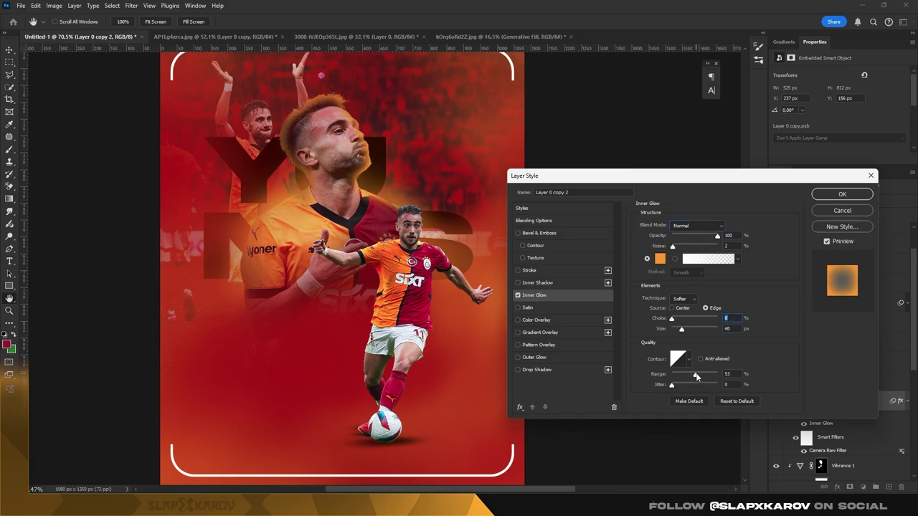
drag(696, 376, 705, 374)
drag(672, 321, 681, 328)
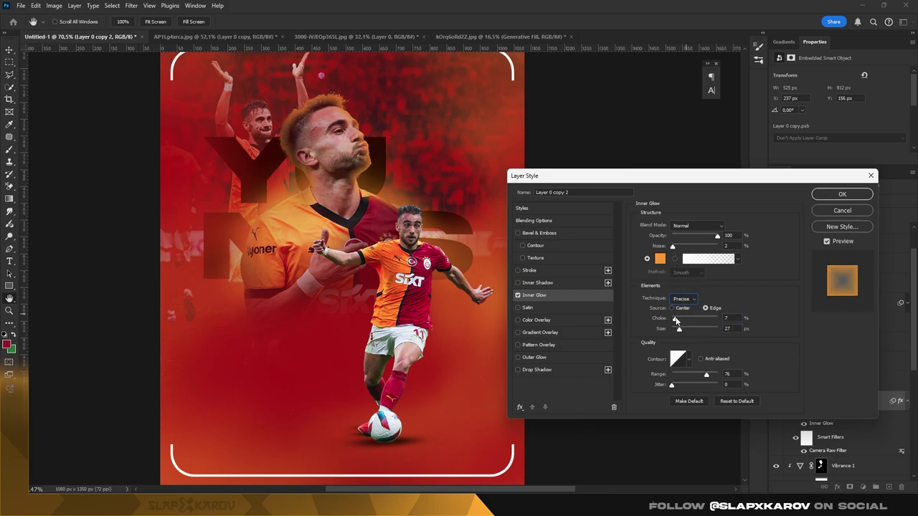
drag(680, 321, 678, 321)
key(Return)
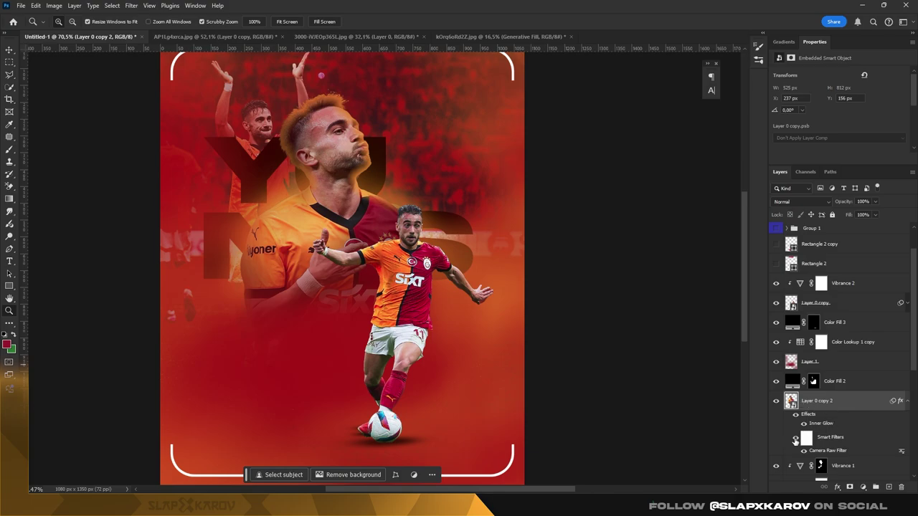
Drop Layer 0 copy 2's fill to 0% and convert it to a smart object.
drag(851, 229, 504, 229)
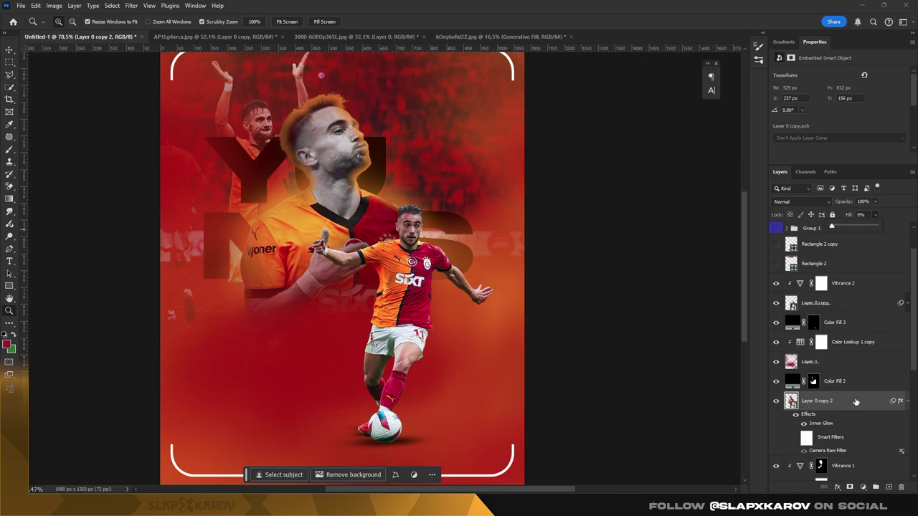
right_click(855, 401)
click(835, 246)
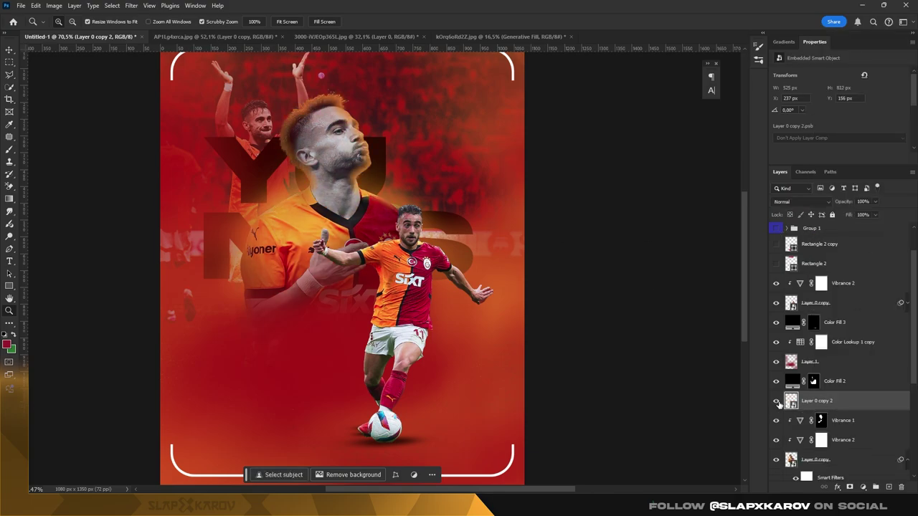
Add a layer mask to Layer 0 copy 2 and paint it around the portrait's face with a small Soft Round brush.
click(849, 487)
drag(301, 144, 337, 143)
key(b)
right_click(365, 209)
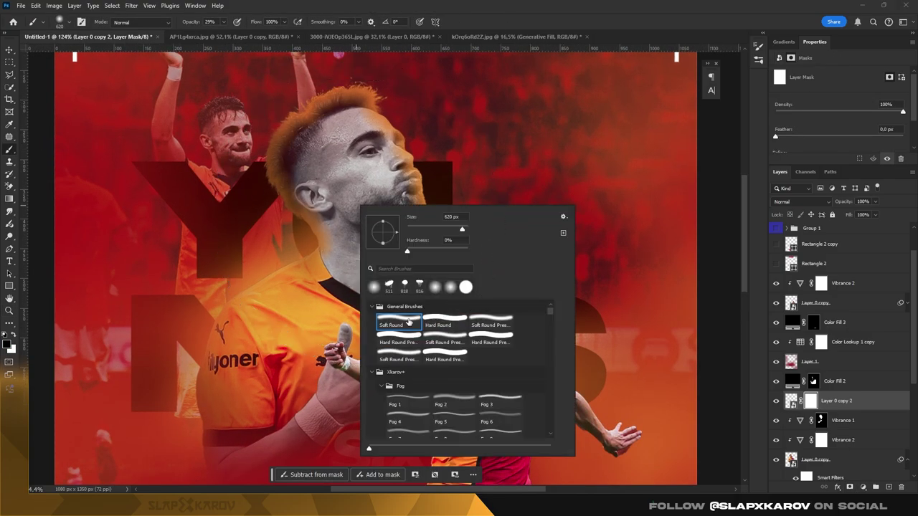
double_click(409, 322)
key(bracketleft)
key(bracketleft)
key(bracketleft)
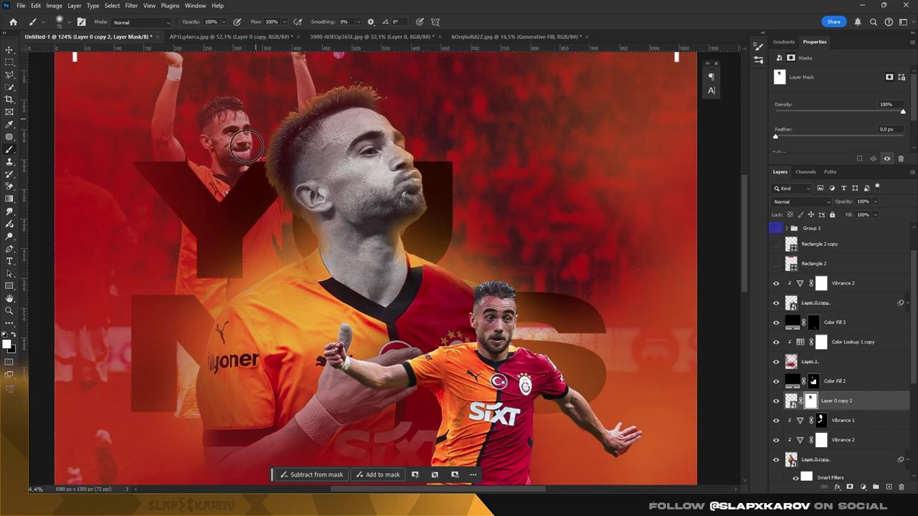
scroll(411, 115, up, 2)
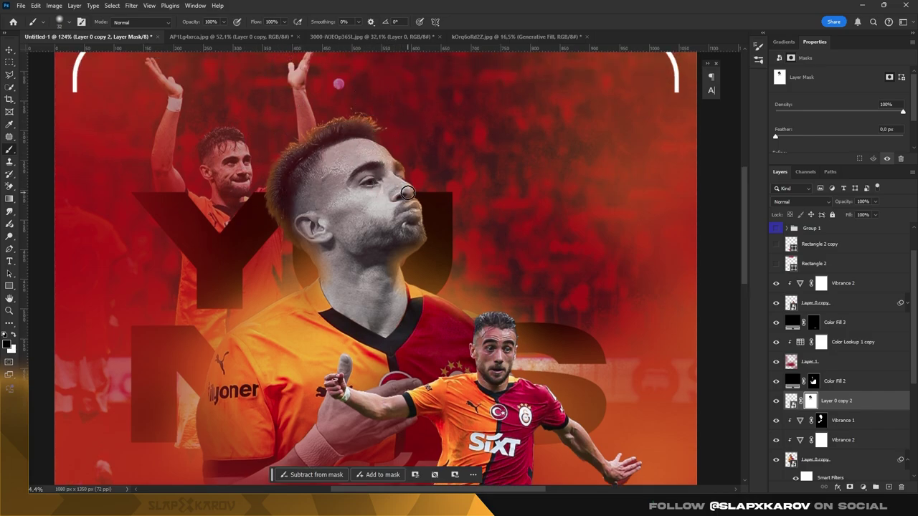
scroll(392, 225, down, 2)
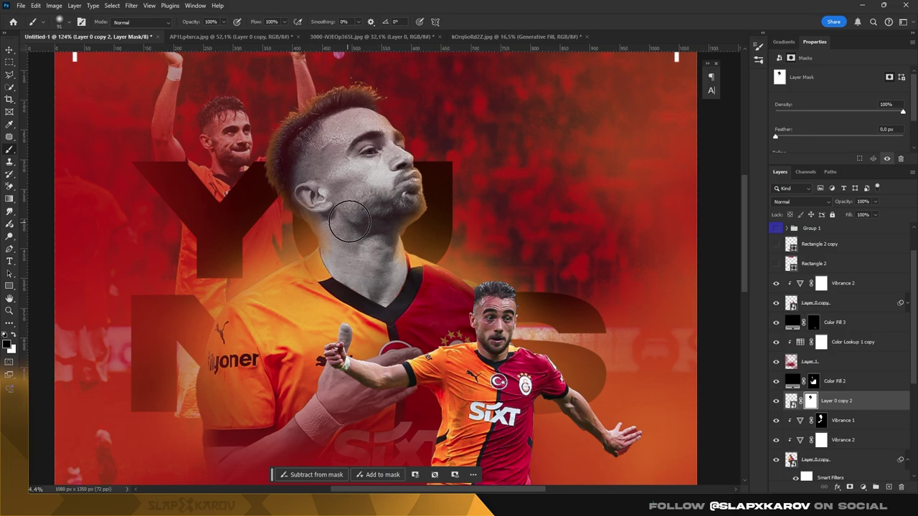
scroll(350, 223, up, 3)
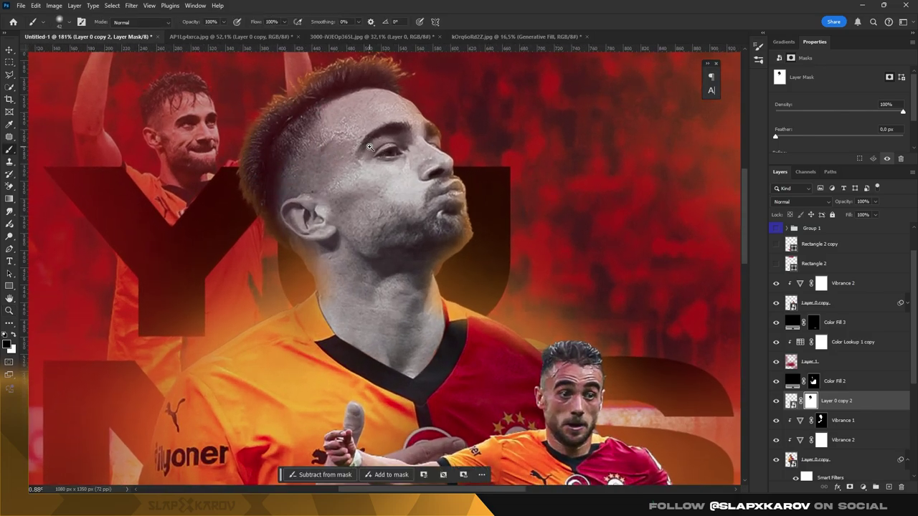
scroll(369, 147, up, 3)
scroll(373, 174, up, 2)
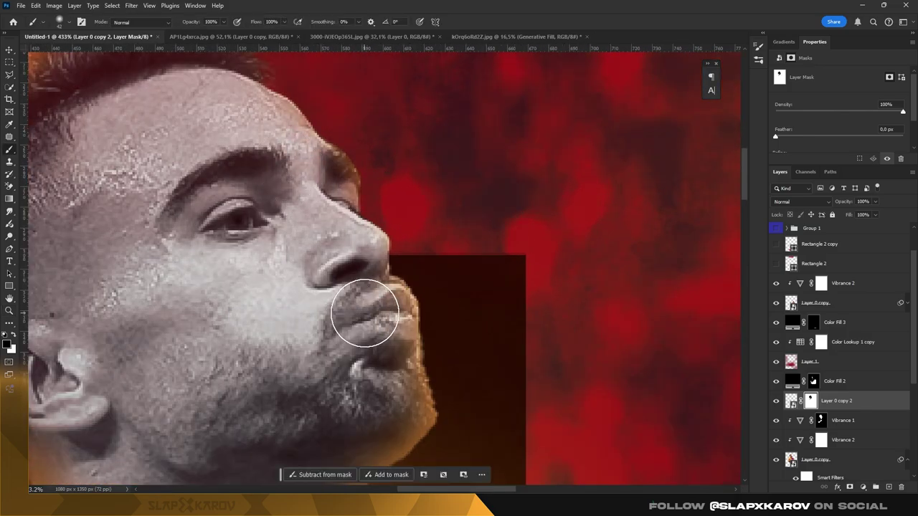
scroll(365, 314, down, 5)
Zoom out to view the whole poster.
key(z)
mouse_move(319, 221)
mouse_down()
mouse_move(336, 190)
mouse_move(306, 273)
mouse_up()
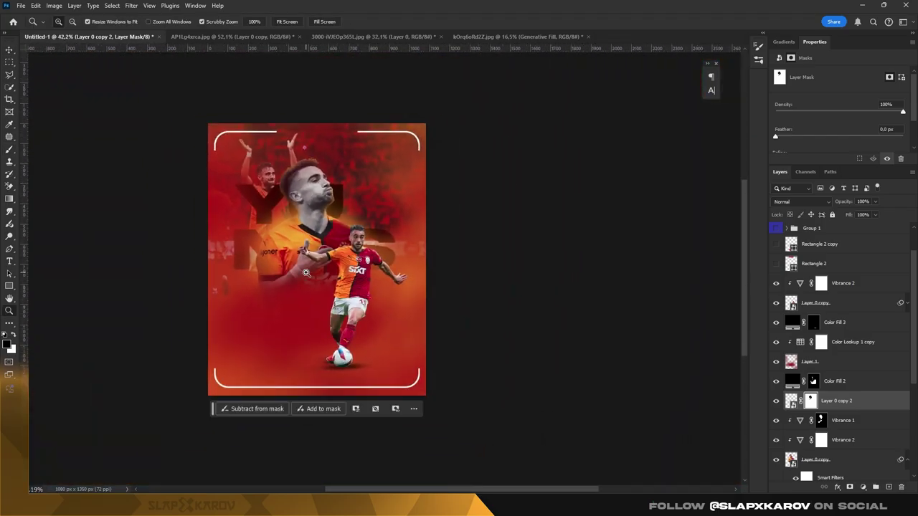
click(876, 487)
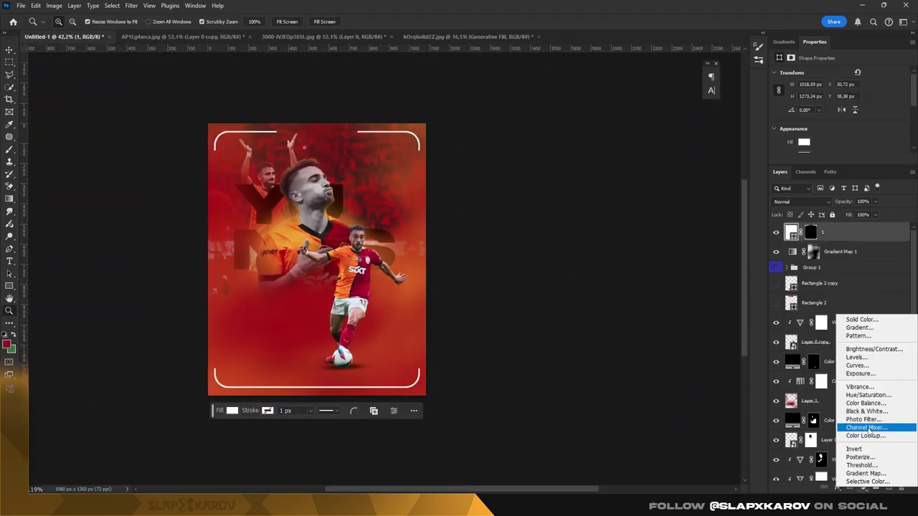
Create the noise layer, render clouds on it and fill it with black.
click(862, 319)
key(Return)
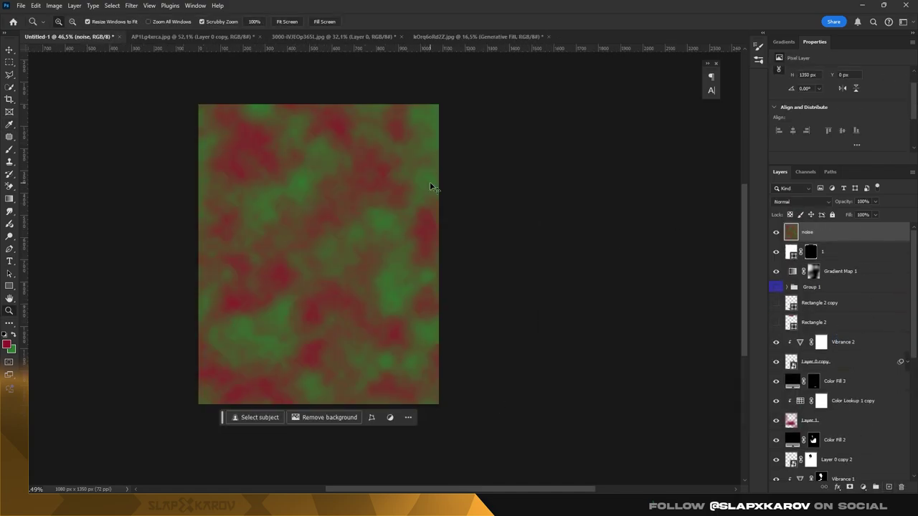
click(131, 5)
click(184, 138)
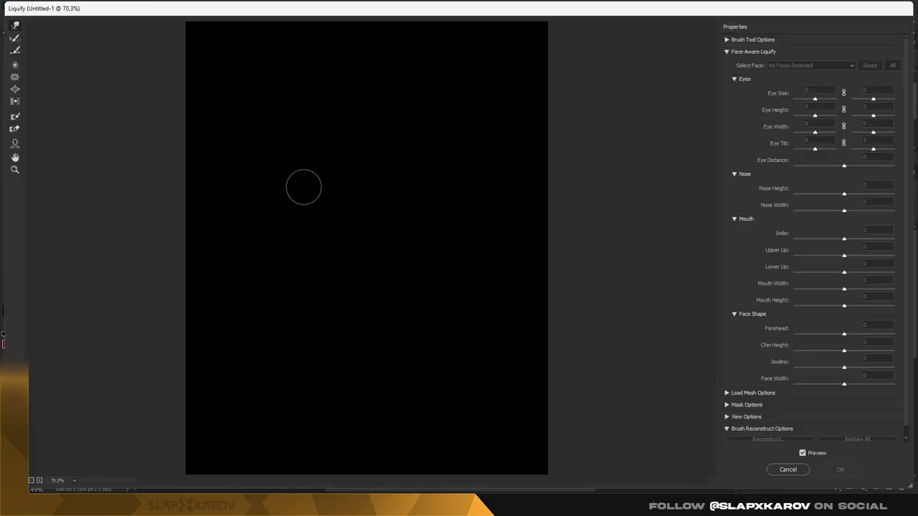
In Liquify, Forward Warp transparent shapes in from the left, right, bottom and top edges.
drag(188, 161, 290, 168)
drag(546, 122, 445, 238)
drag(188, 430, 269, 397)
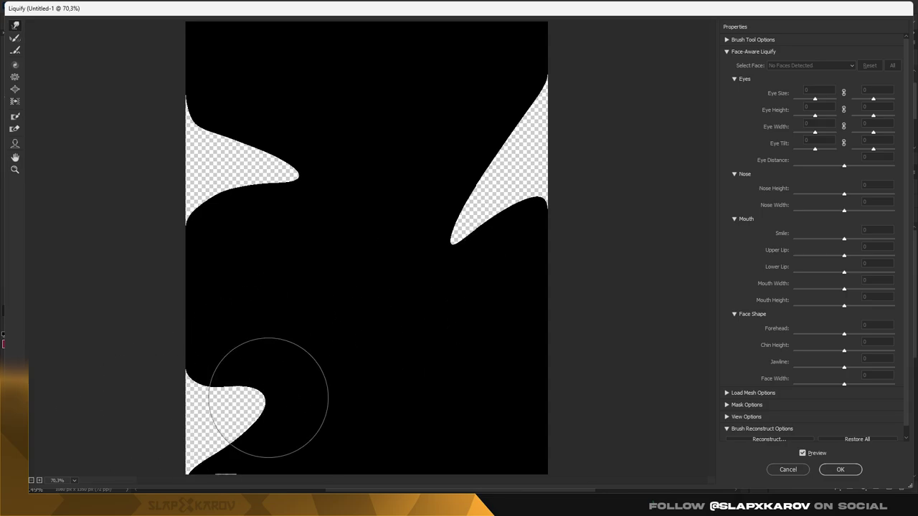
drag(545, 438, 441, 355)
drag(381, 25, 381, 72)
drag(188, 43, 286, 96)
click(370, 167)
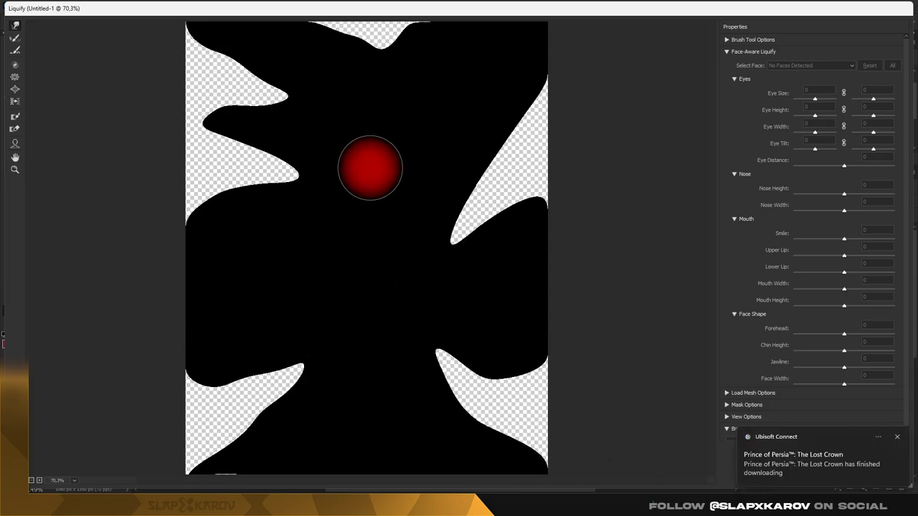
mouse_move(370, 167)
mouse_down()
mouse_move(312, 110)
mouse_move(368, 82)
mouse_up()
Warp more shapes and wedges in from the left, bottom and right sides.
mouse_move(188, 129)
mouse_down()
mouse_move(205, 164)
mouse_move(194, 201)
mouse_up()
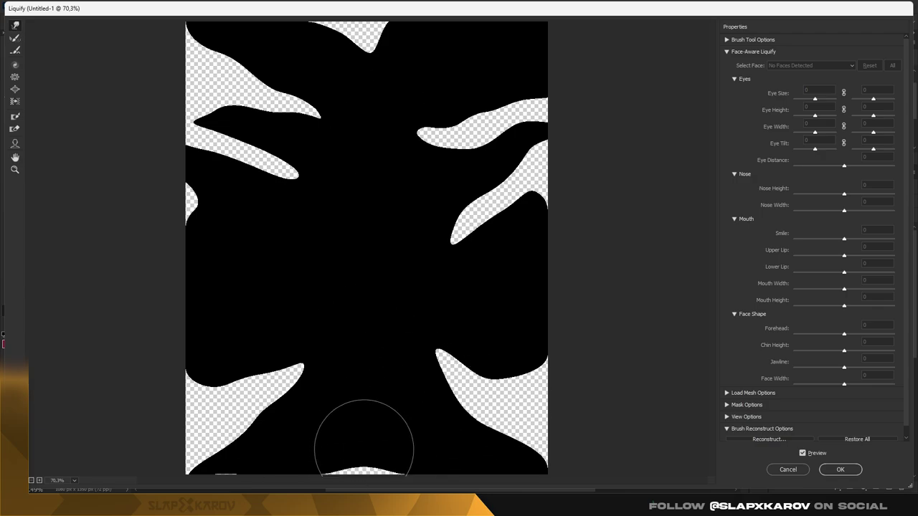
drag(366, 426, 365, 384)
drag(188, 262, 273, 277)
drag(502, 244, 502, 237)
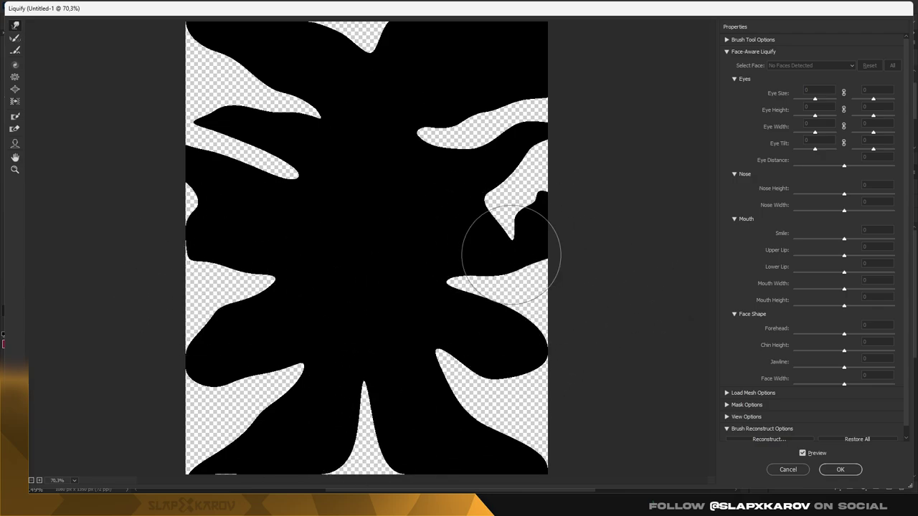
drag(431, 164, 454, 146)
Twirl Clockwise the top-left, lower and right-side shapes, then apply the Liquify.
click(14, 69)
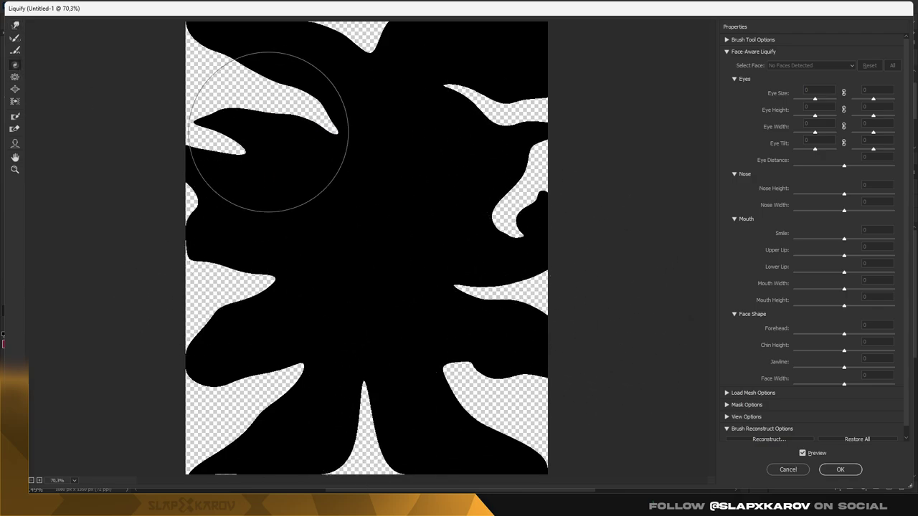
mouse_move(266, 123)
mouse_down()
mouse_move(229, 143)
mouse_move(256, 389)
mouse_move(360, 271)
mouse_move(292, 317)
mouse_move(359, 113)
mouse_move(415, 186)
mouse_move(225, 92)
mouse_move(396, 297)
mouse_up()
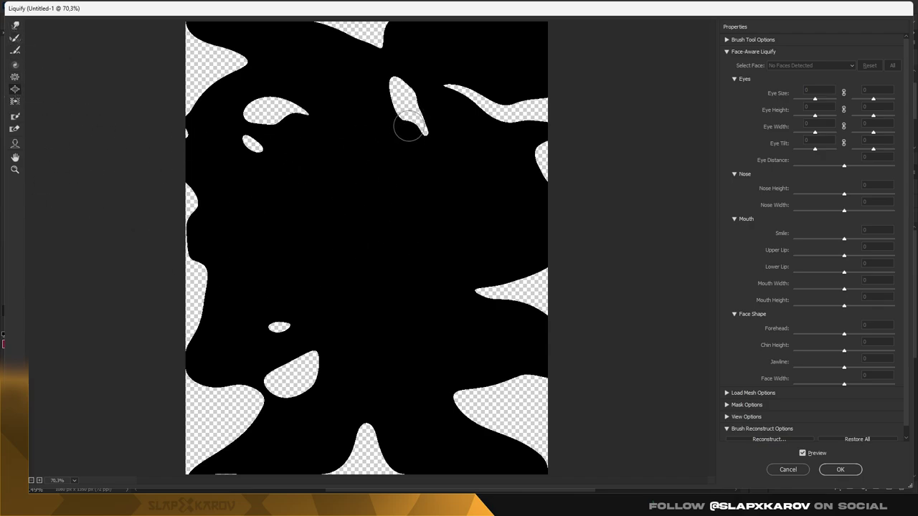
mouse_move(409, 126)
mouse_down()
mouse_move(375, 214)
mouse_move(342, 200)
mouse_move(360, 174)
mouse_move(404, 385)
mouse_move(394, 205)
mouse_move(359, 280)
mouse_move(448, 261)
mouse_up()
key(c)
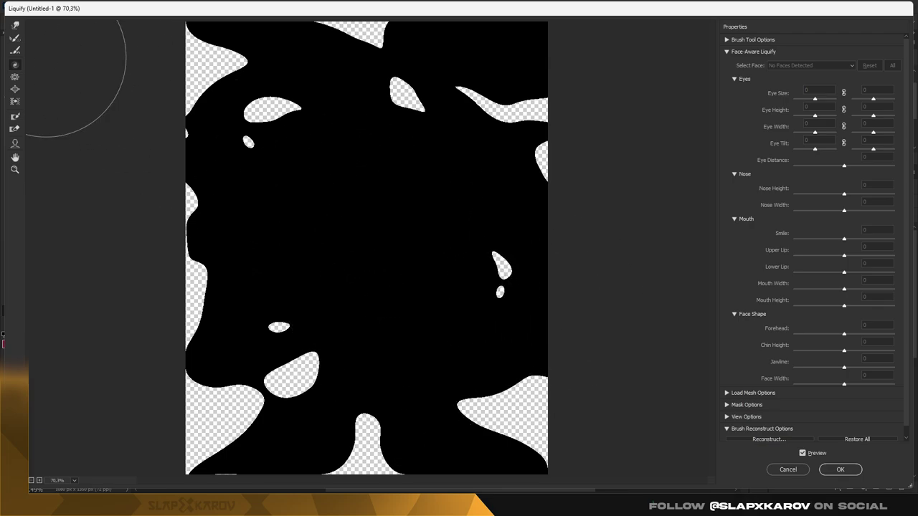
click(839, 470)
click(797, 201)
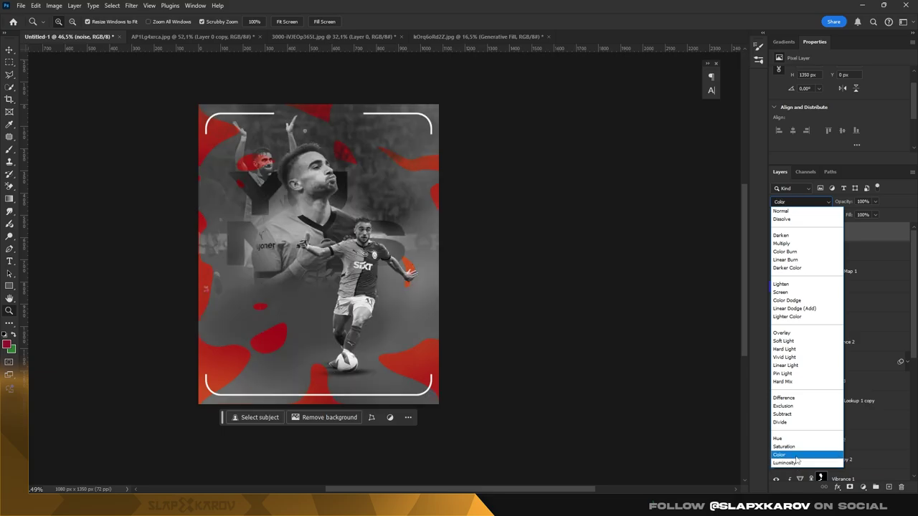
Add 18.49% Uniform noise to the noise layer.
key(Escape)
click(131, 5)
mouse_move(140, 184)
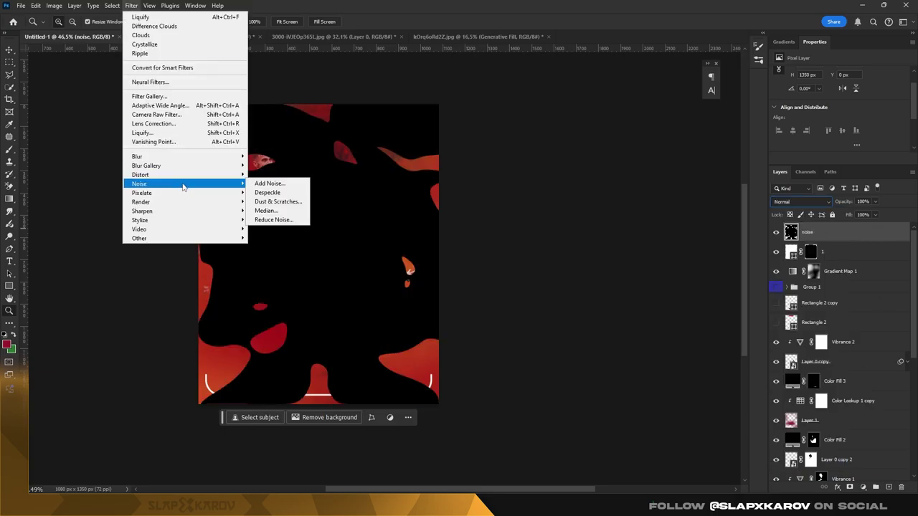
click(277, 181)
drag(387, 233, 390, 233)
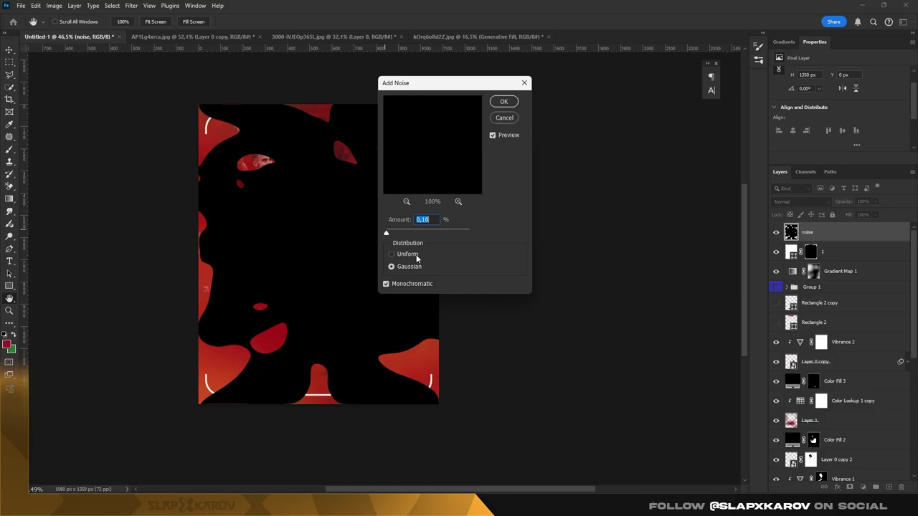
click(396, 255)
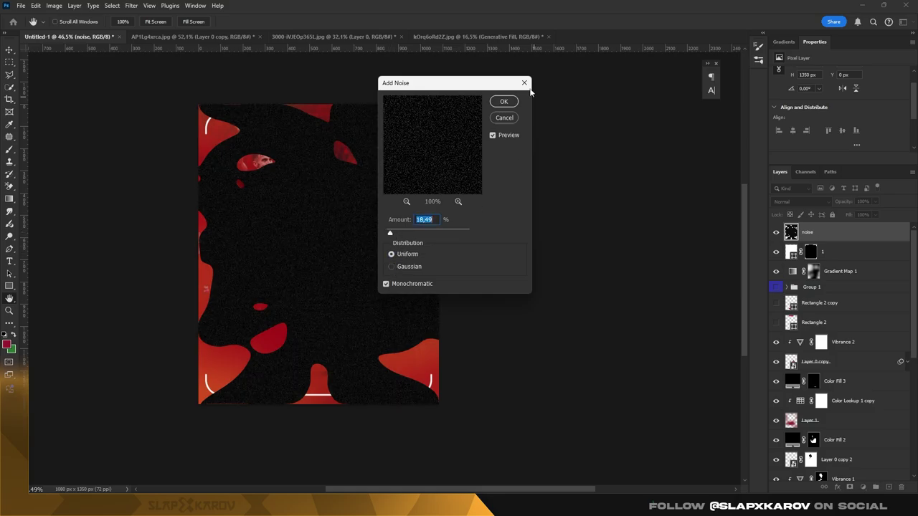
key(Return)
Keep the noise layer at Normal, hide it, and add a new empty Layer 2.
click(802, 201)
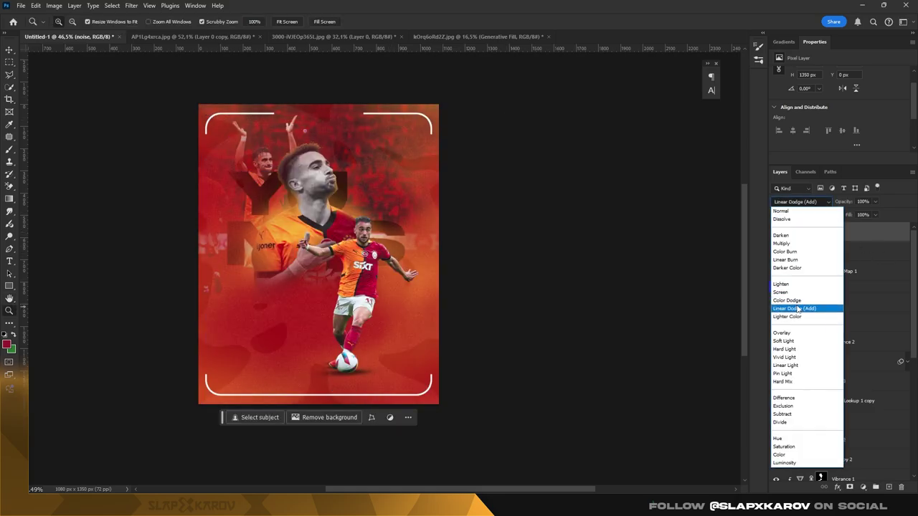
key(Escape)
click(776, 232)
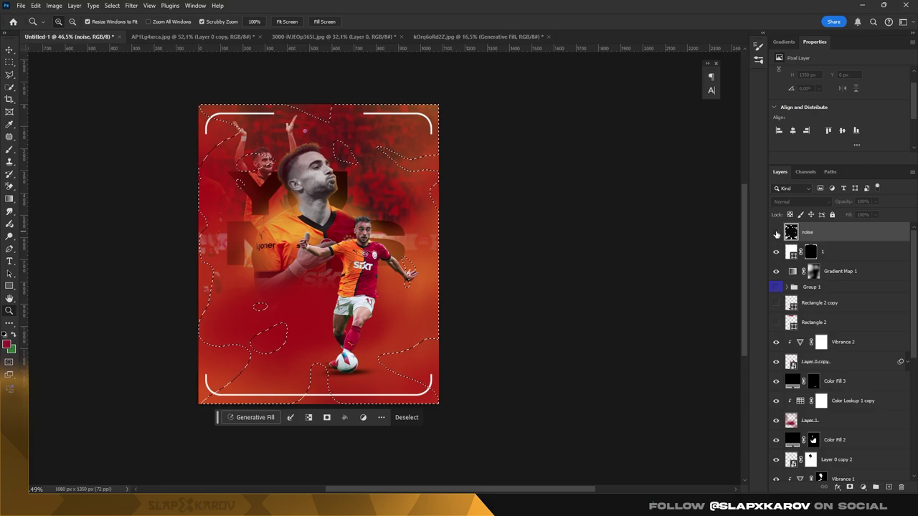
click(9, 199)
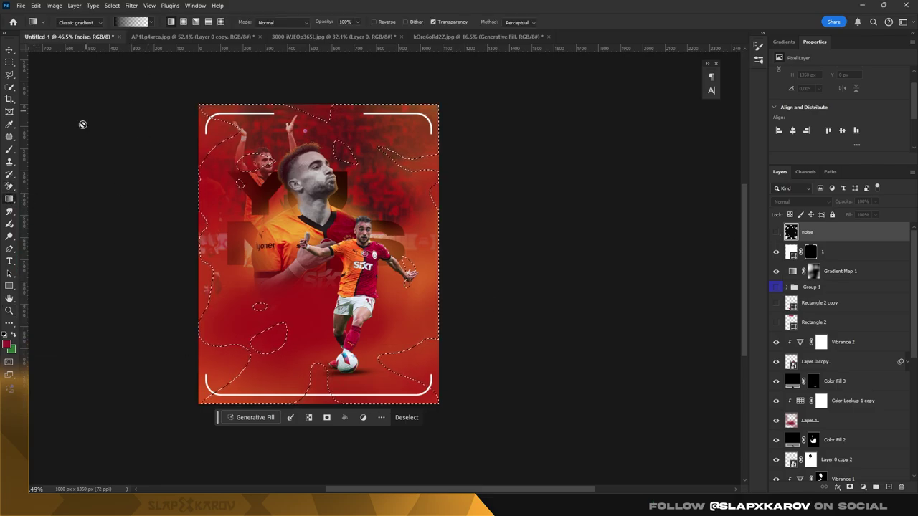
key(ctrl+shift+alt+n)
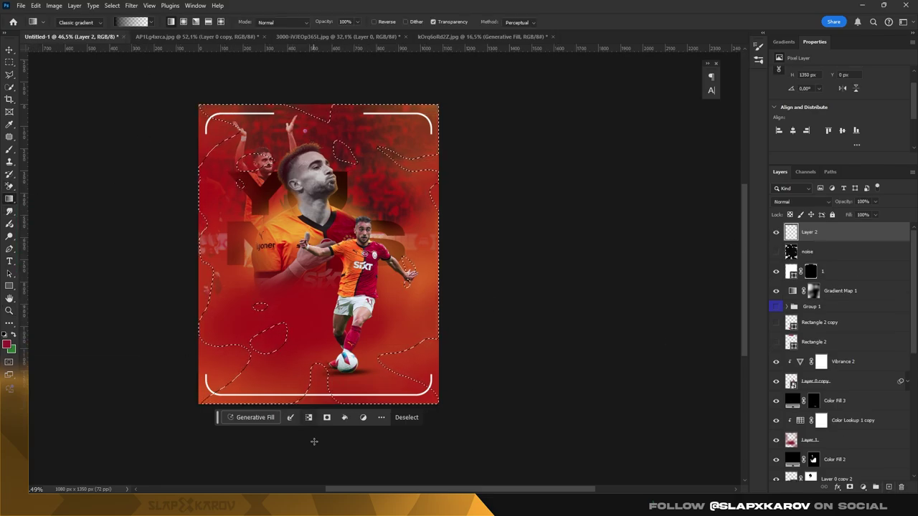
Fill the blob selection on Layer 2 with a gradient running dark left to red right.
drag(312, 405, 316, 82)
drag(320, 434, 320, 423)
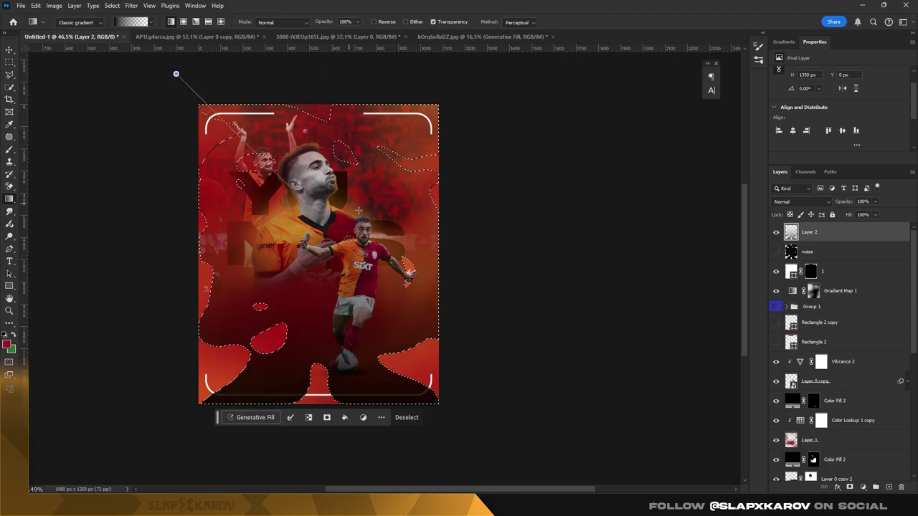
drag(347, 211, 485, 71)
drag(470, 236, 408, 322)
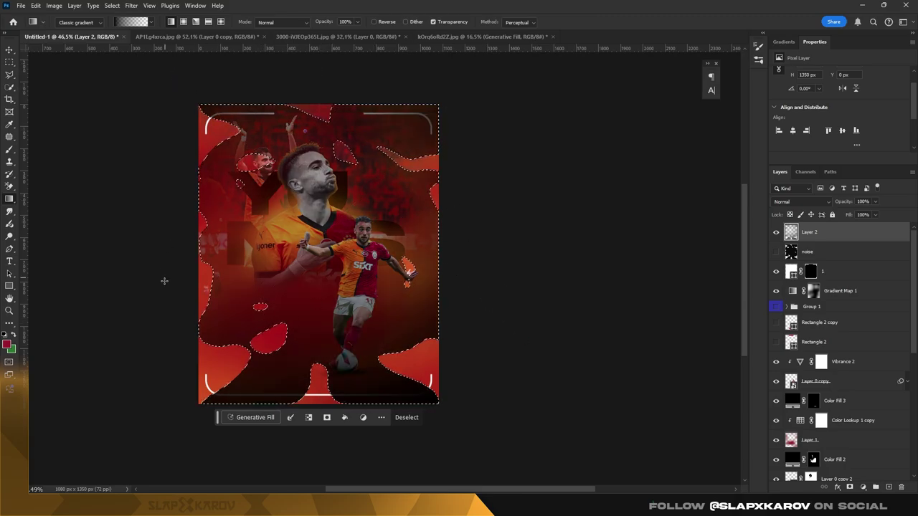
drag(65, 239, 474, 241)
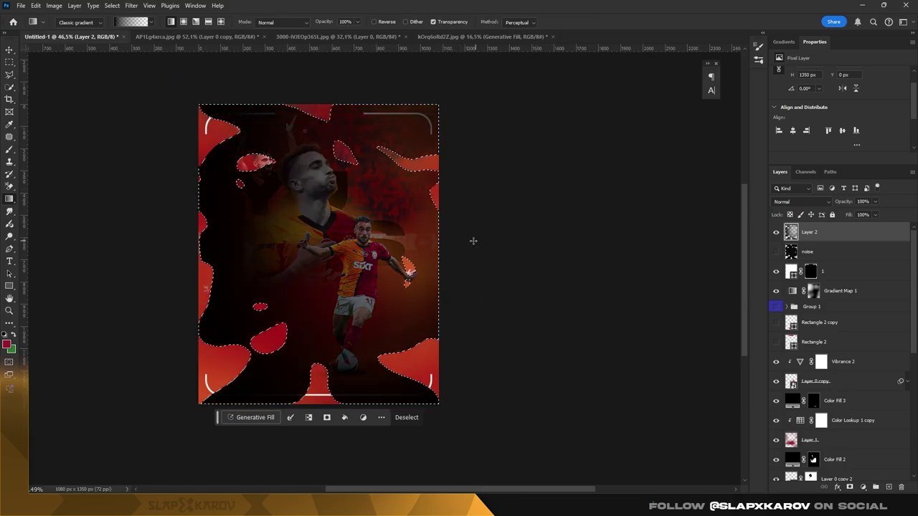
key(m)
click(226, 203)
Give Layer 2 a white Color Overlay layer style.
double_click(865, 242)
click(533, 320)
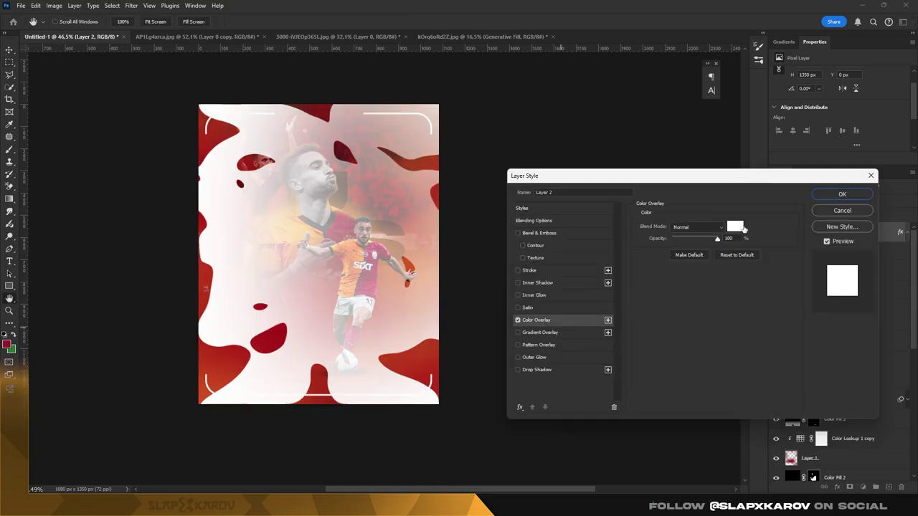
click(733, 225)
mouse_move(651, 291)
mouse_down()
mouse_move(655, 313)
mouse_move(549, 245)
mouse_up()
click(757, 238)
click(842, 194)
Cycle Layer 2's blend modes and settle on Luminosity.
click(799, 201)
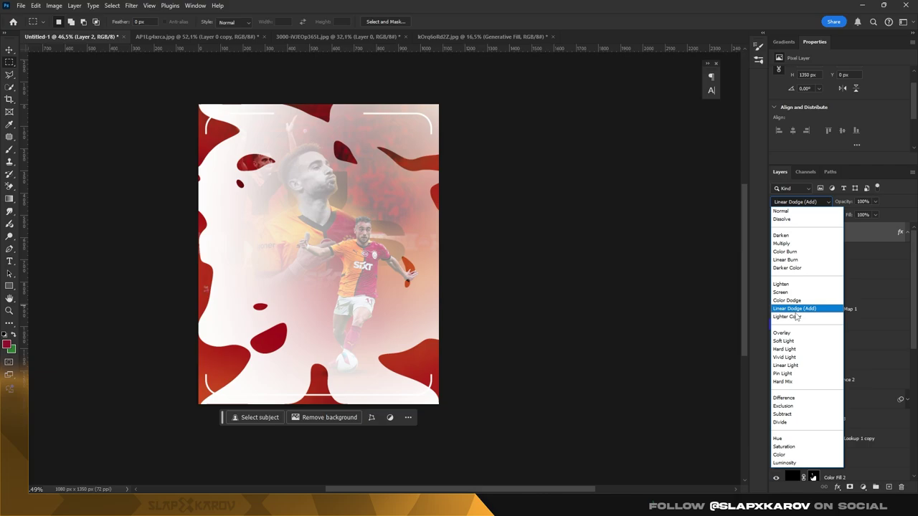
click(796, 350)
click(800, 202)
click(798, 303)
key(Down)
key(Down)
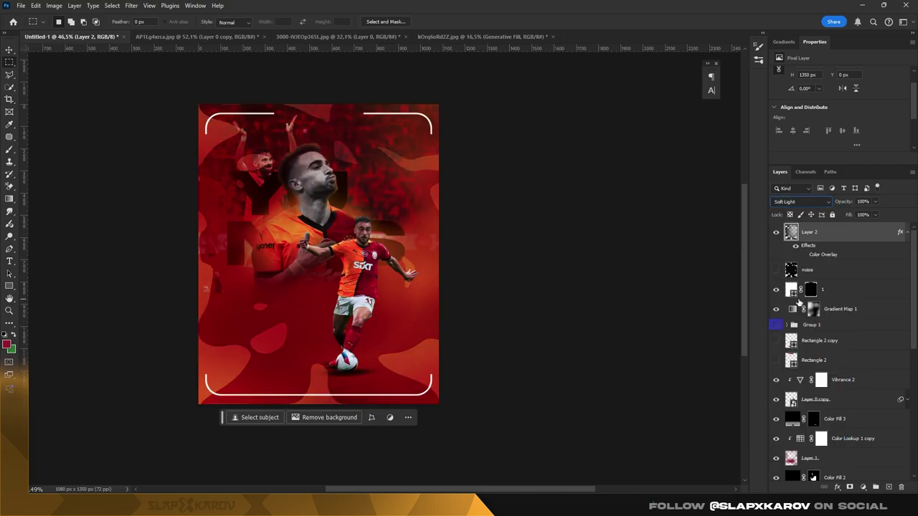
key(Down)
key(Down)
key(Down)
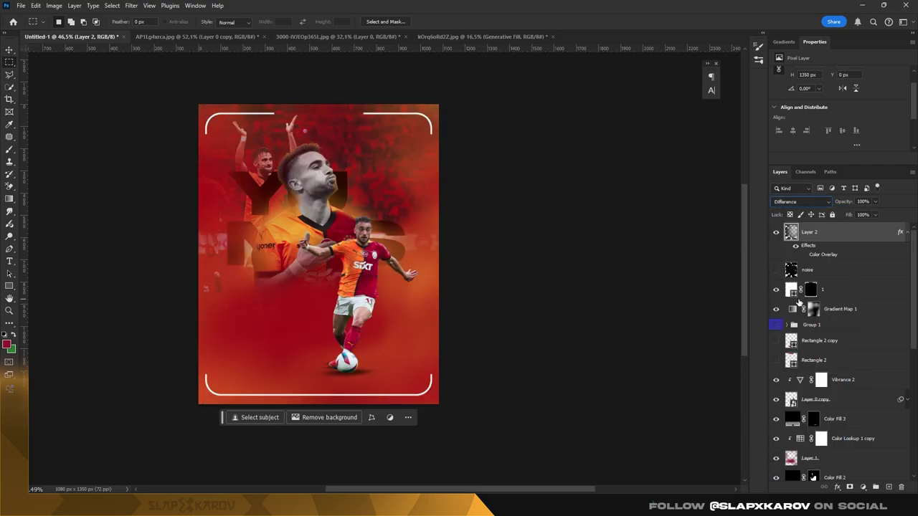
key(Down)
key(Down)
key(Down)
key(Down)
key(Up)
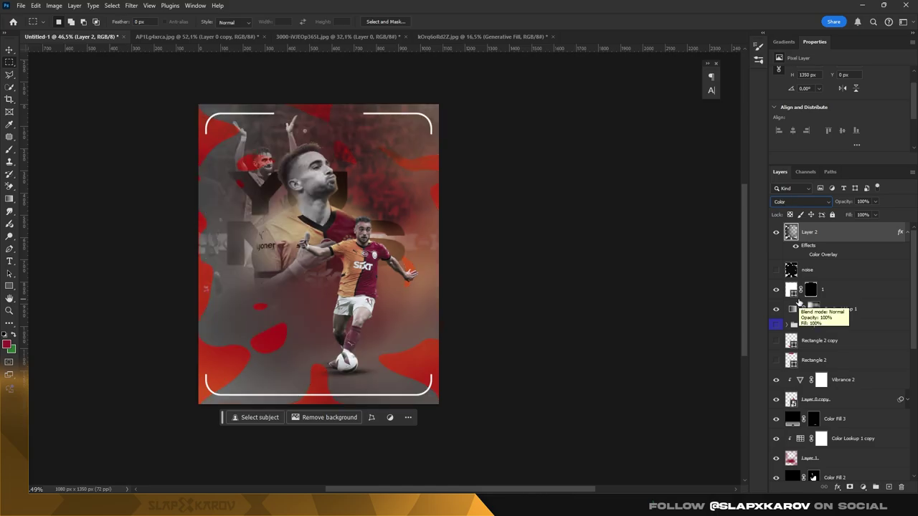
key(Down)
key(Up)
key(Down)
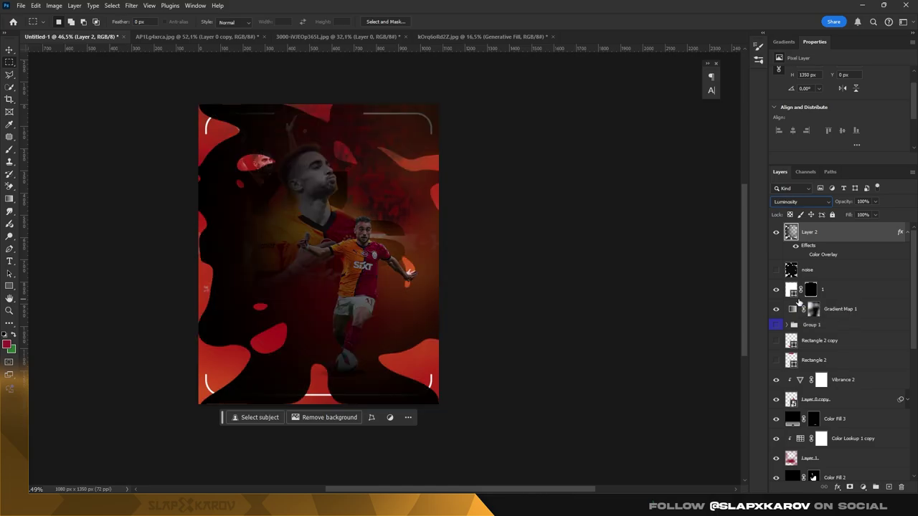
Move Layer 2 down below the Generative Fill layer.
mouse_move(839, 237)
mouse_down()
mouse_move(849, 459)
mouse_move(849, 441)
mouse_up()
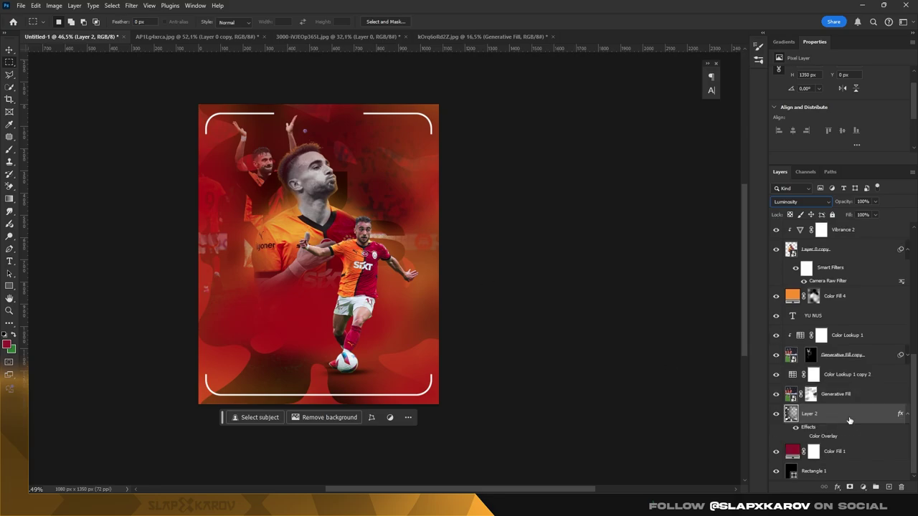
key(z)
drag(256, 244, 311, 230)
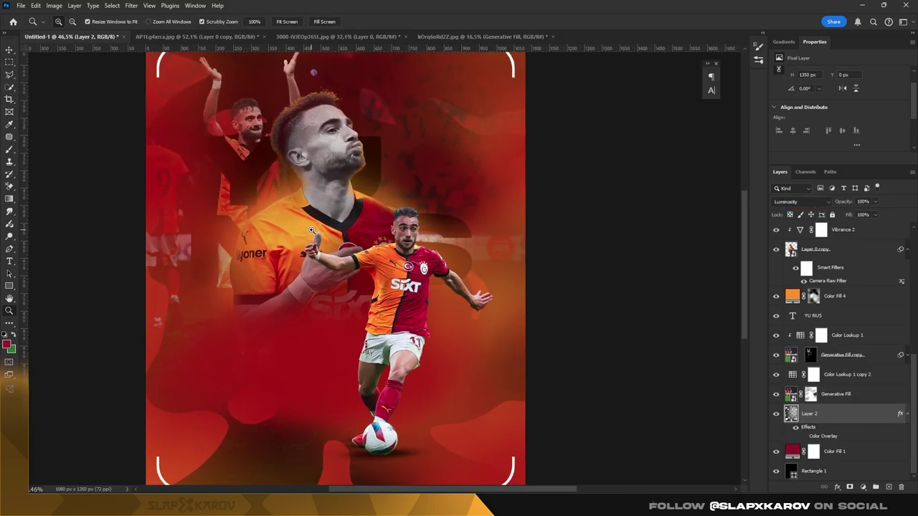
Duplicate Layer 2, hide the original, and put Layer 2 copy into Warp transform.
alt+click(311, 230)
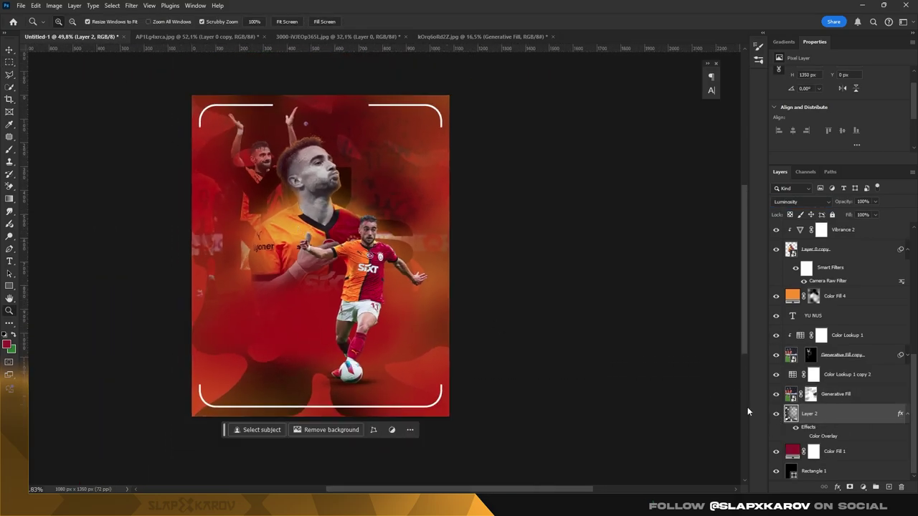
drag(308, 282, 384, 313)
key(ctrl+j)
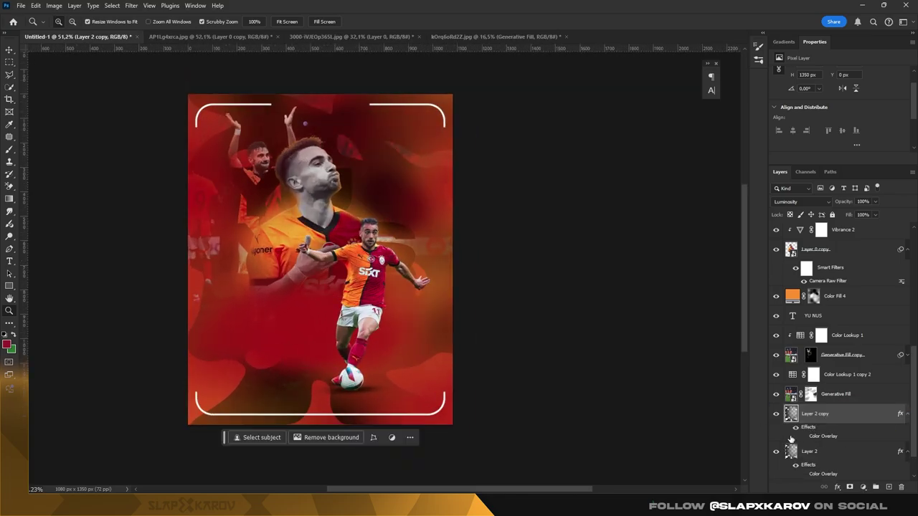
key(ctrl+t)
right_click(370, 159)
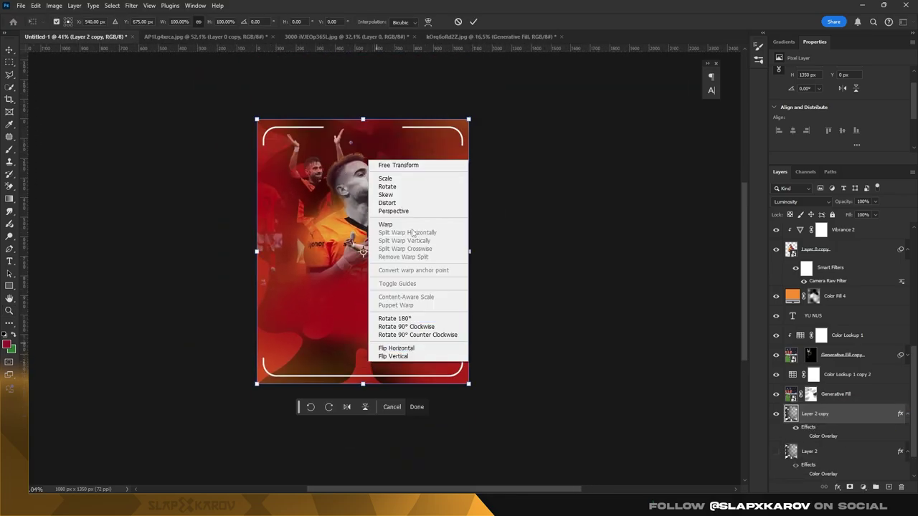
key(Escape)
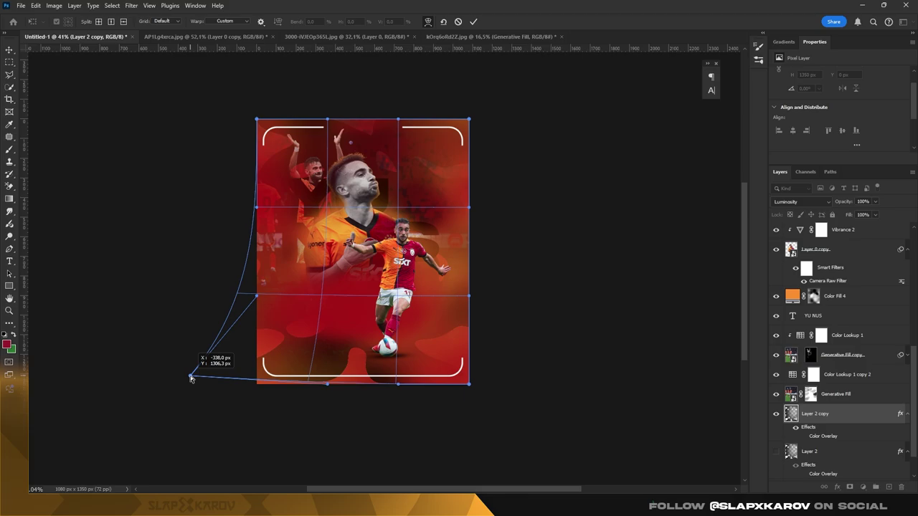
Flare the bottom corners outward, bend the top-left corner in, and apply the warp.
drag(251, 384, 185, 386)
drag(499, 388, 526, 378)
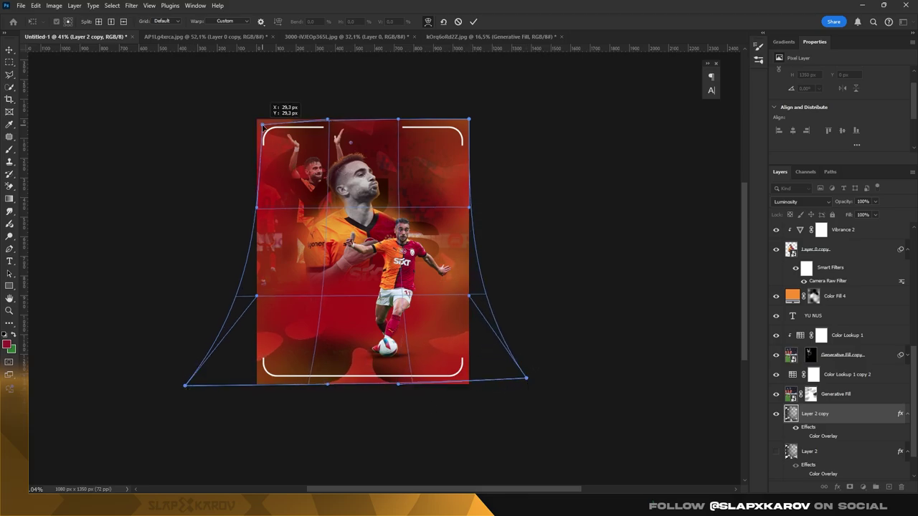
drag(262, 126, 267, 147)
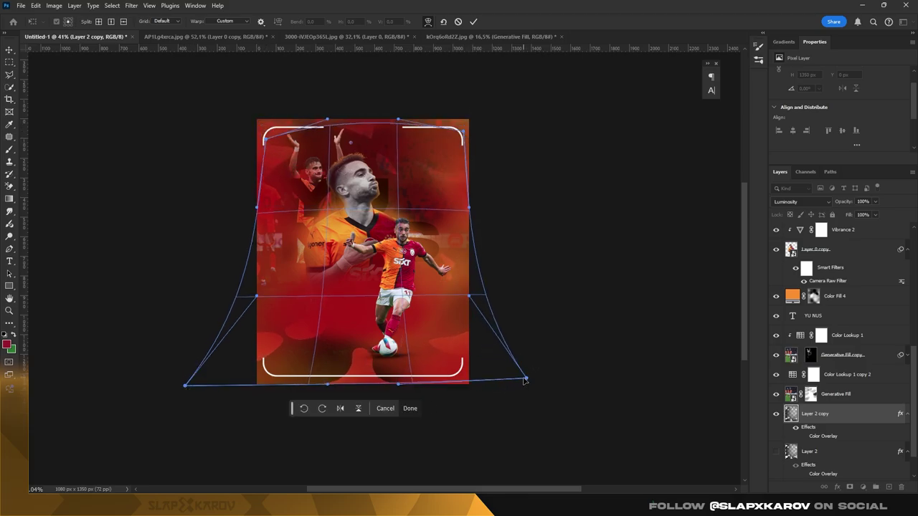
drag(527, 378, 528, 376)
drag(185, 385, 180, 381)
key(Return)
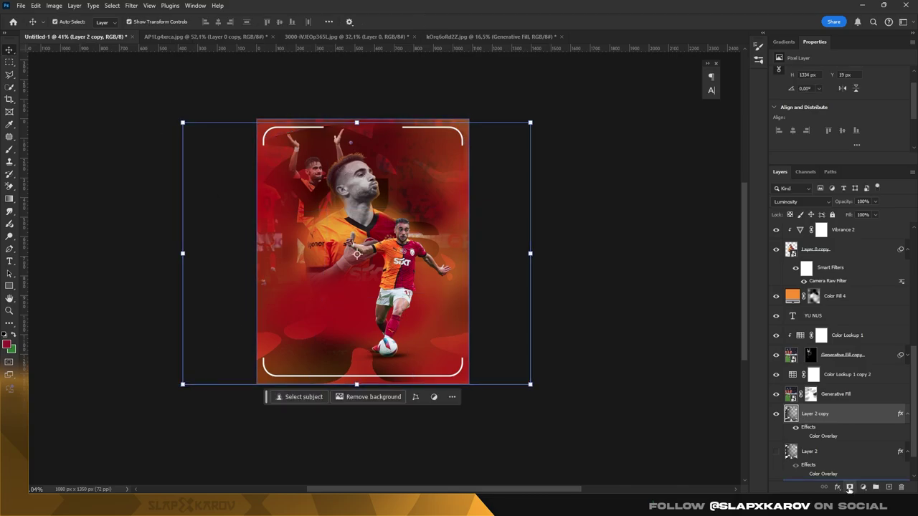
Add a layer mask to Layer 2 copy and invert it to black with Ctrl+I.
click(849, 488)
key(b)
right_click(419, 229)
key(Escape)
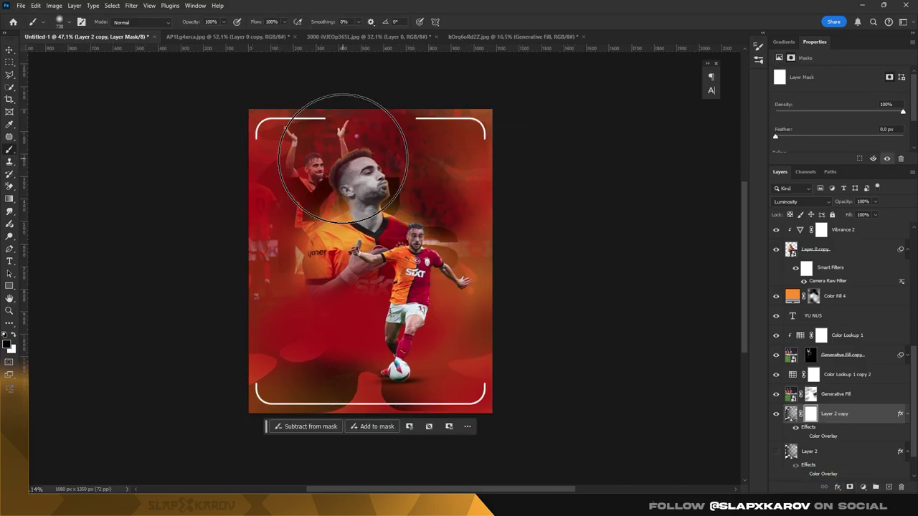
key(ctrl+i)
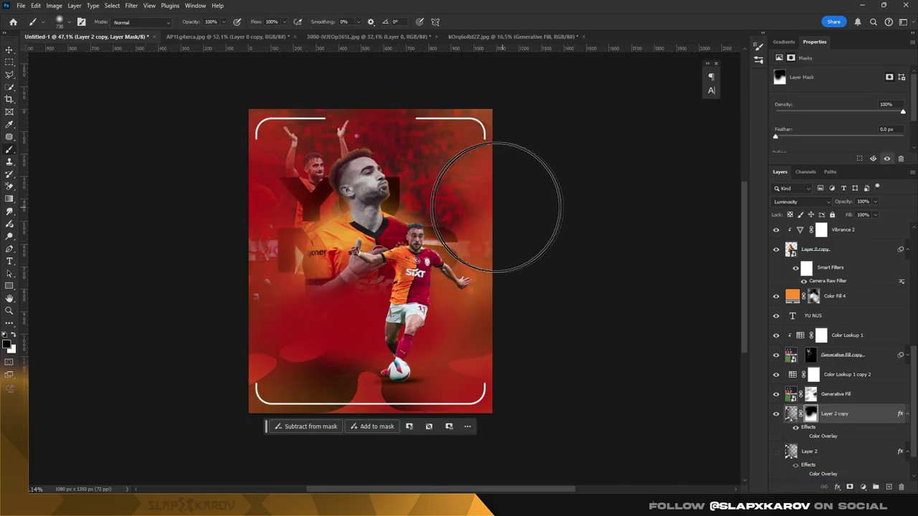
key(z)
click(424, 211)
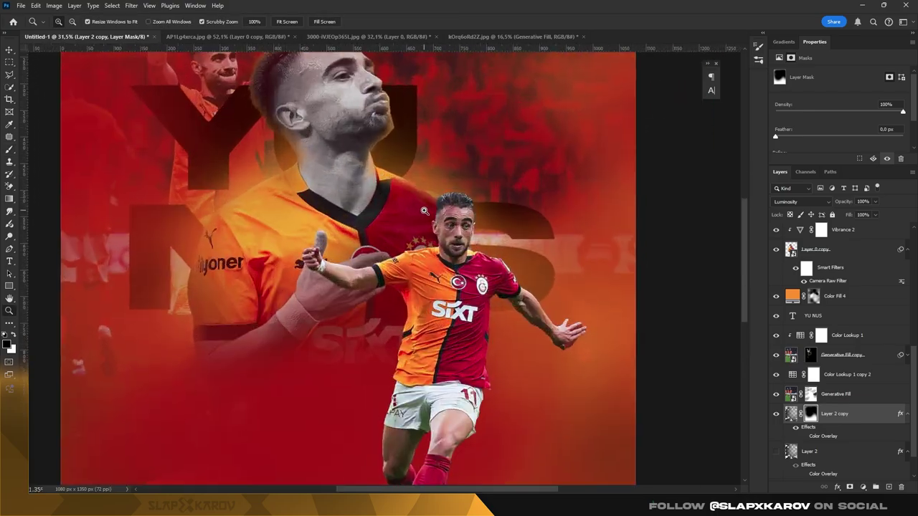
drag(424, 210, 324, 225)
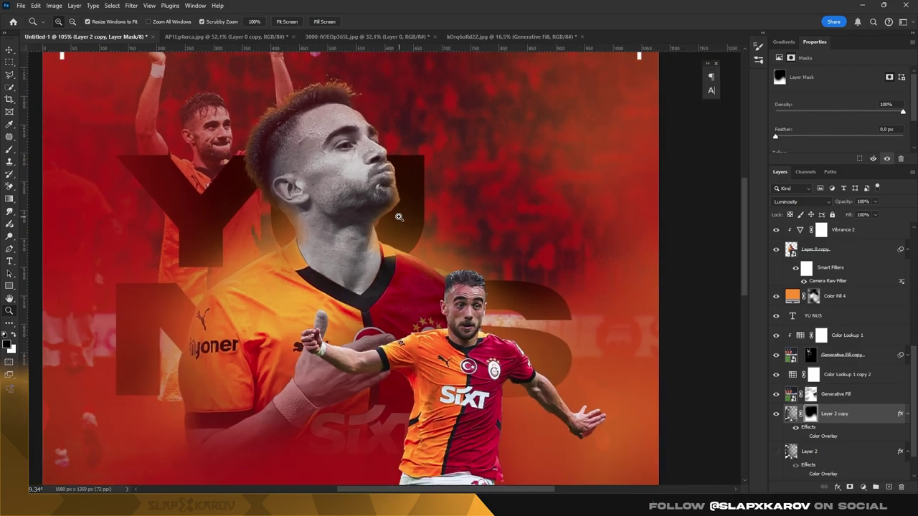
drag(323, 225, 397, 213)
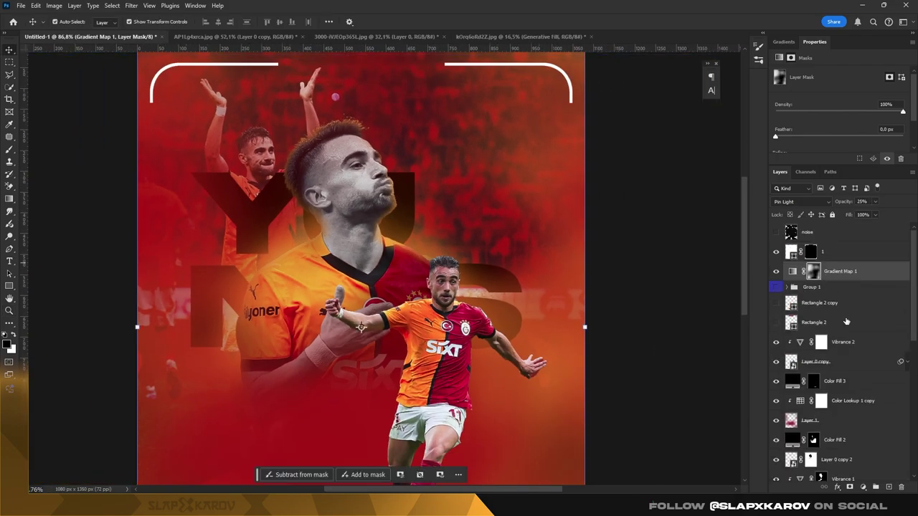
Delete the Rectangle 2 copy layer.
click(825, 299)
key(Delete)
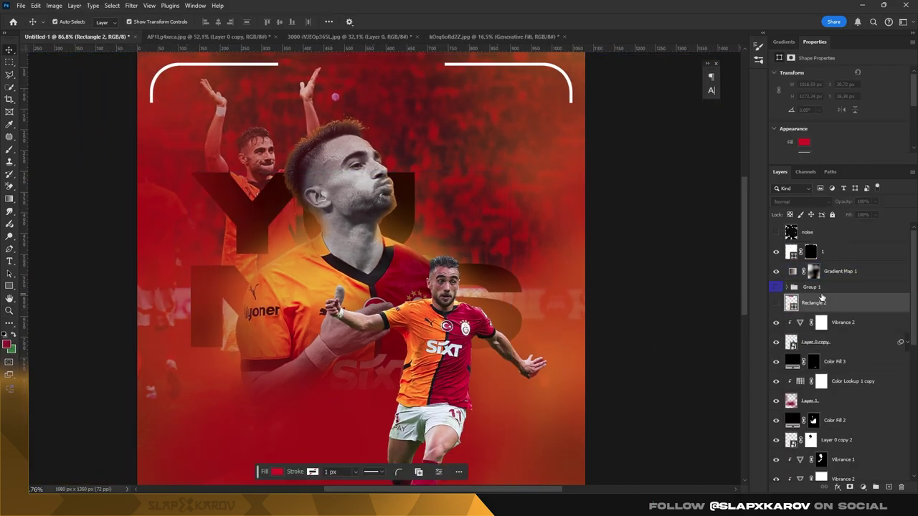
click(822, 322)
key(ctrl+minus)
scroll(821, 327, down, 2)
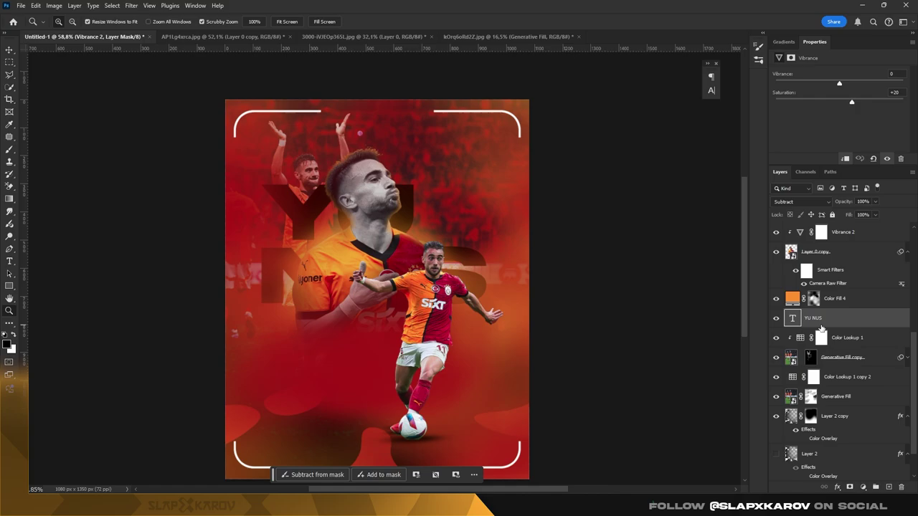
Set the YU NUS text layer's blending mode to Subtract.
click(822, 319)
click(792, 201)
click(782, 414)
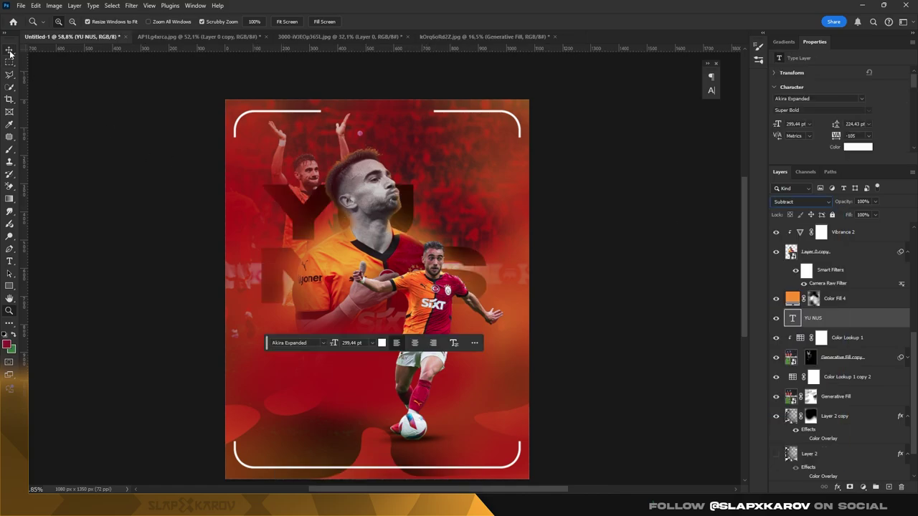
click(441, 219)
alt+click(444, 226)
click(448, 230)
alt+click(448, 230)
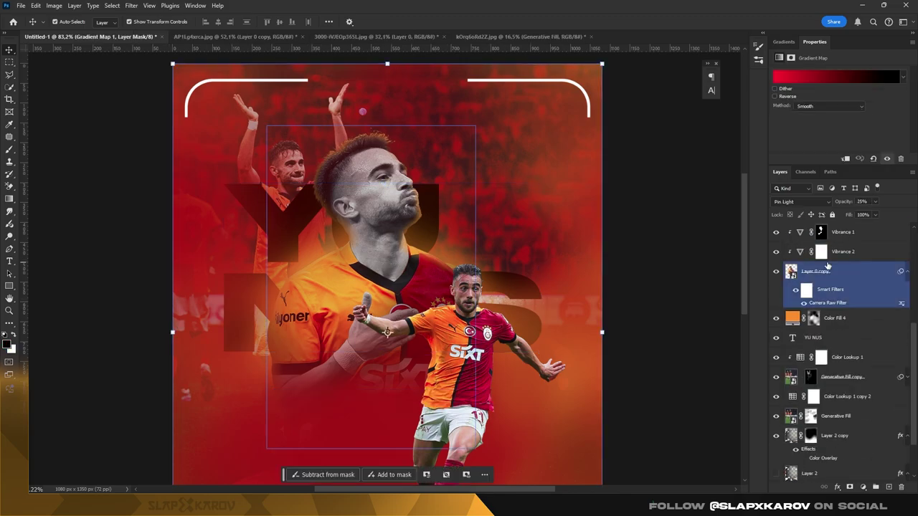
Add a Black & White adjustment clipped above Vibrance 1, with Reds darkened to -200.
click(820, 290)
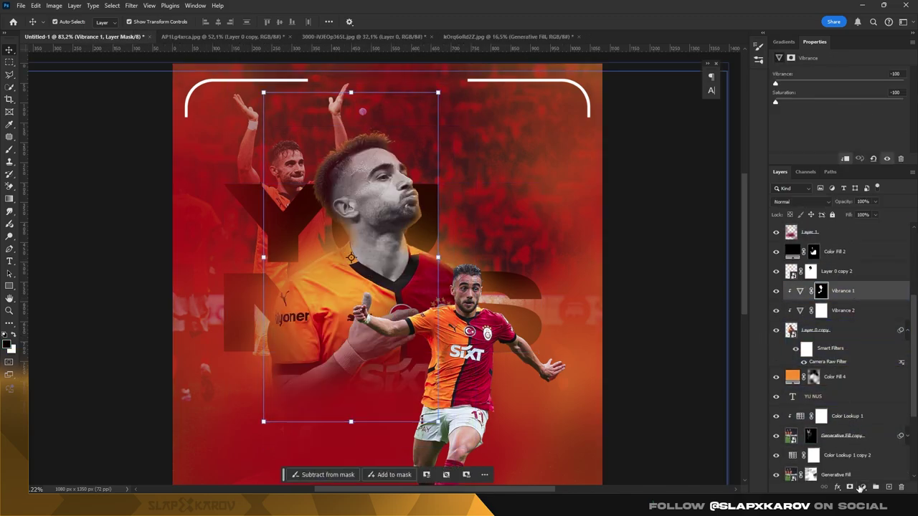
click(862, 486)
click(866, 411)
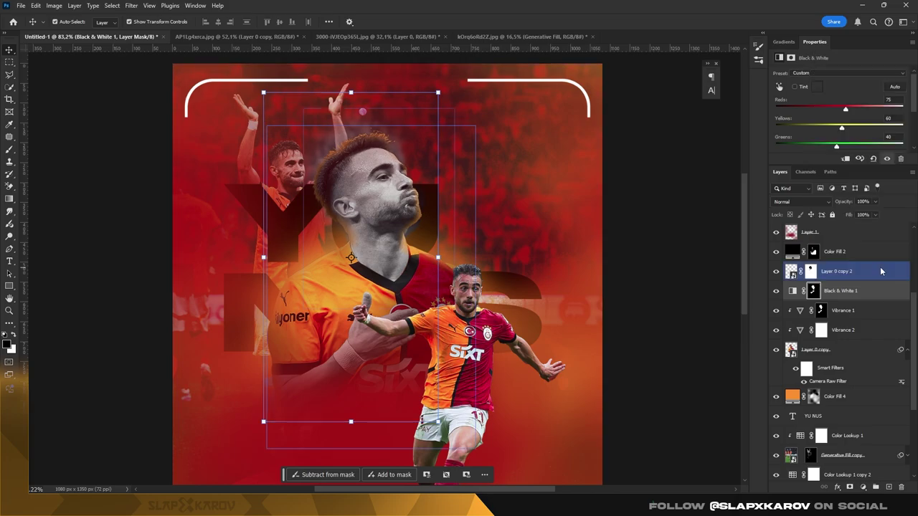
key(ctrl+alt+g)
drag(846, 111, 813, 109)
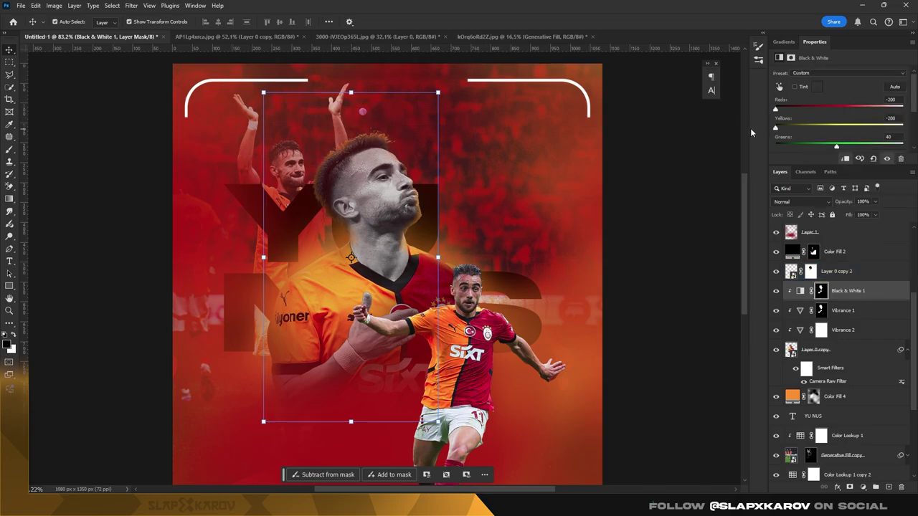
click(843, 309)
Brighten the face and neck with a Brightness/Contrast 50/50 layer above Black & White 1.
click(818, 350)
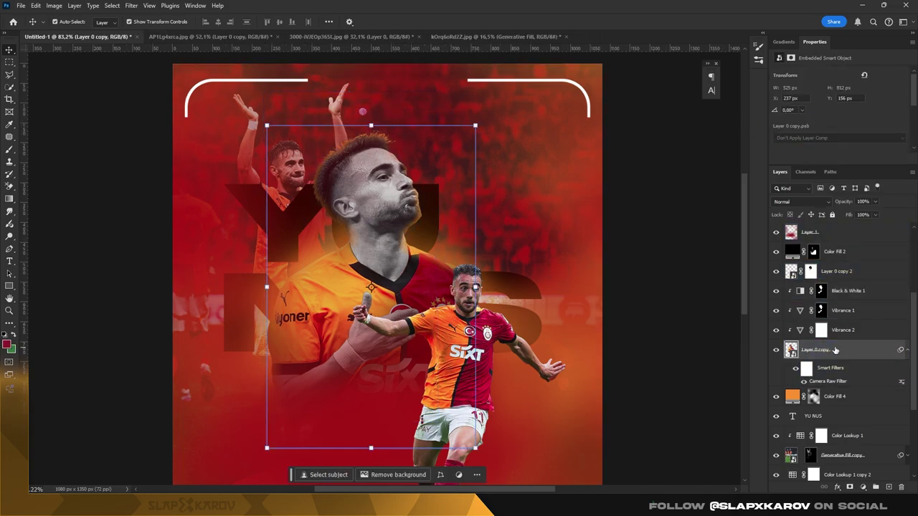
key(b)
drag(413, 166, 389, 164)
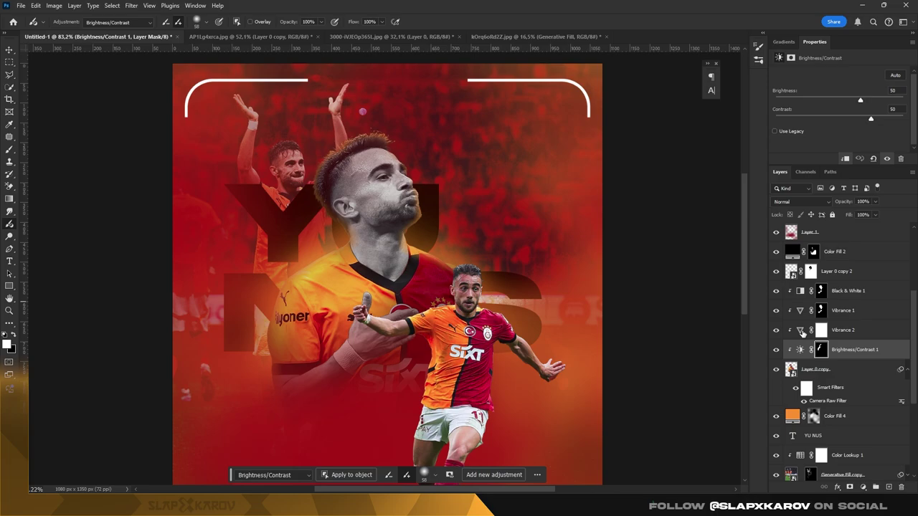
drag(802, 331, 803, 282)
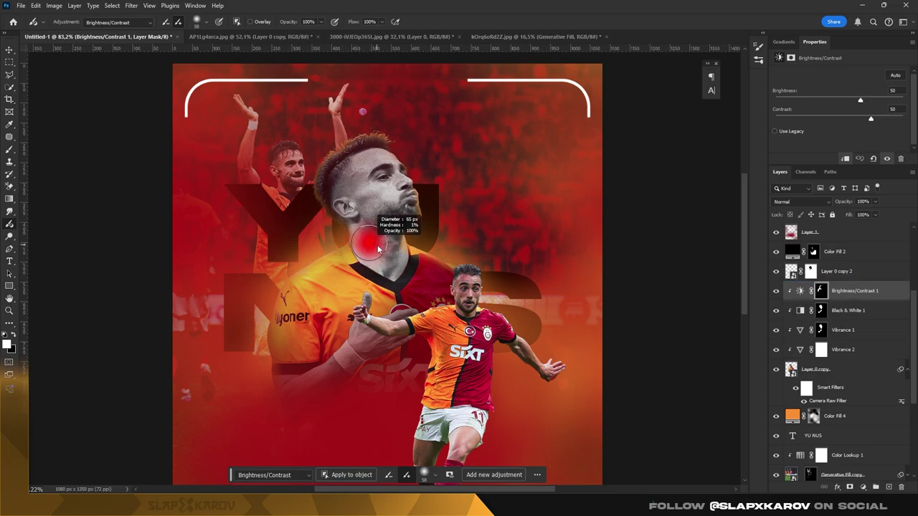
drag(378, 249, 332, 272)
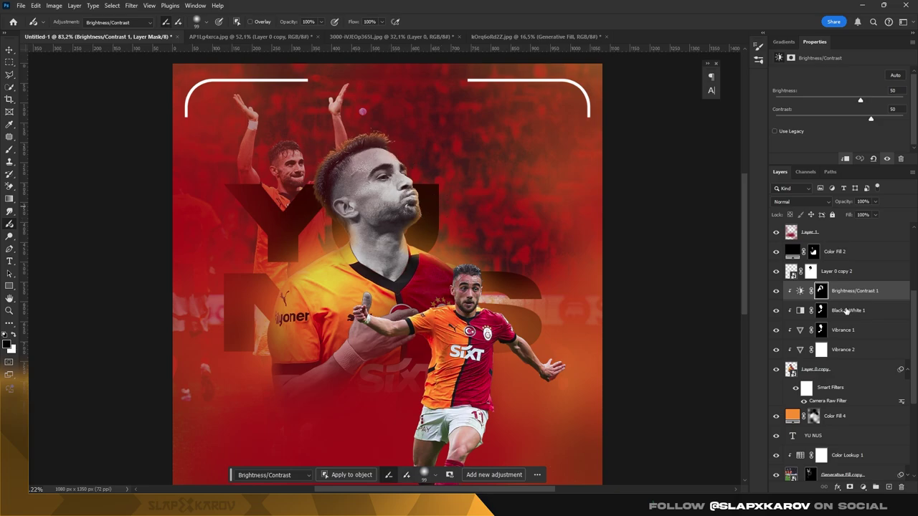
Paint Layer 0 copy 2's mask with a smaller soft white brush to fade the lower body.
click(810, 271)
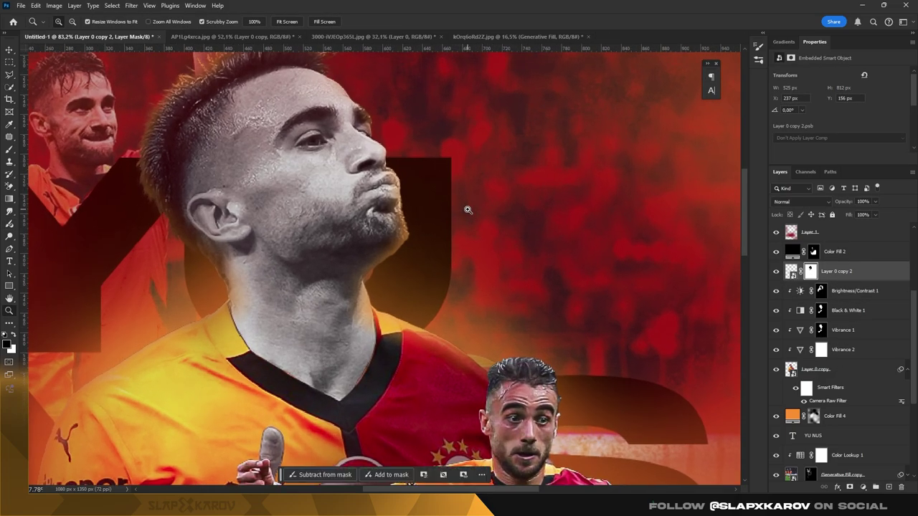
scroll(432, 215, up, 5)
right_click(440, 237)
drag(423, 190, 373, 223)
key(x)
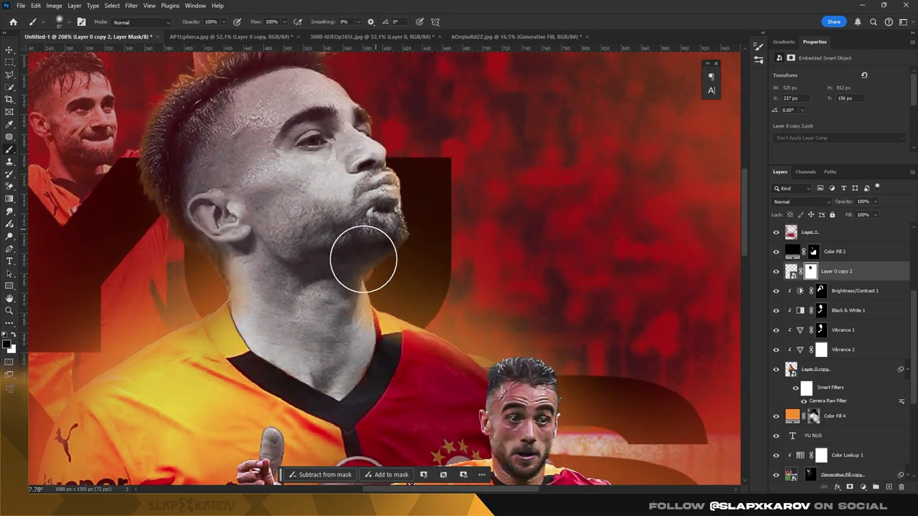
scroll(296, 154, up, 1)
key(z)
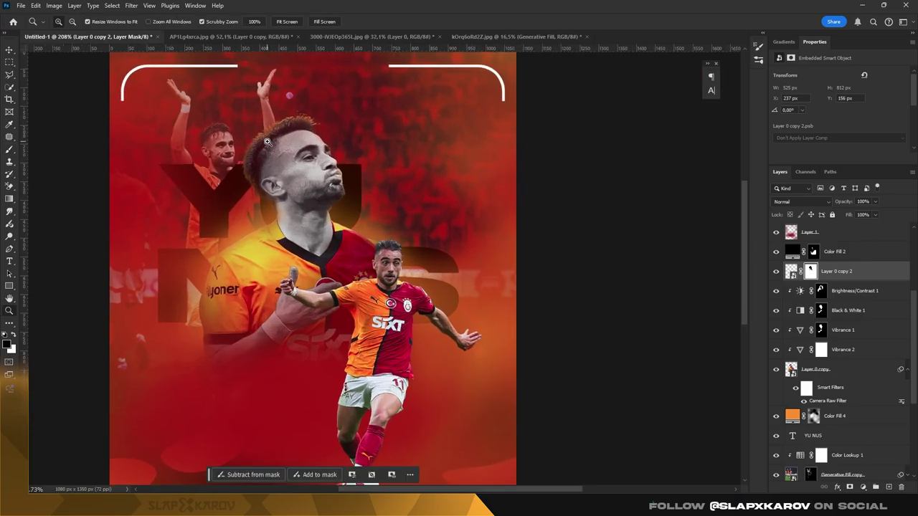
mouse_move(297, 153)
mouse_down()
mouse_move(333, 236)
mouse_move(374, 251)
mouse_up()
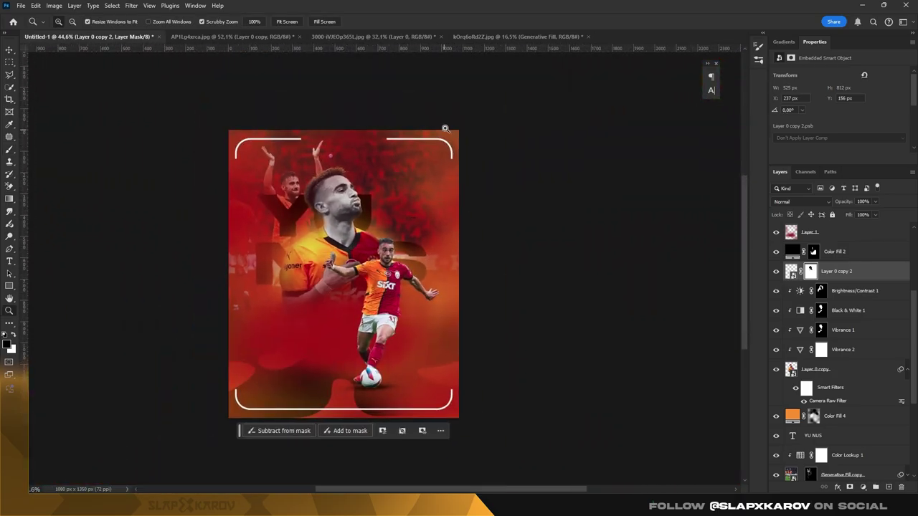
click(799, 201)
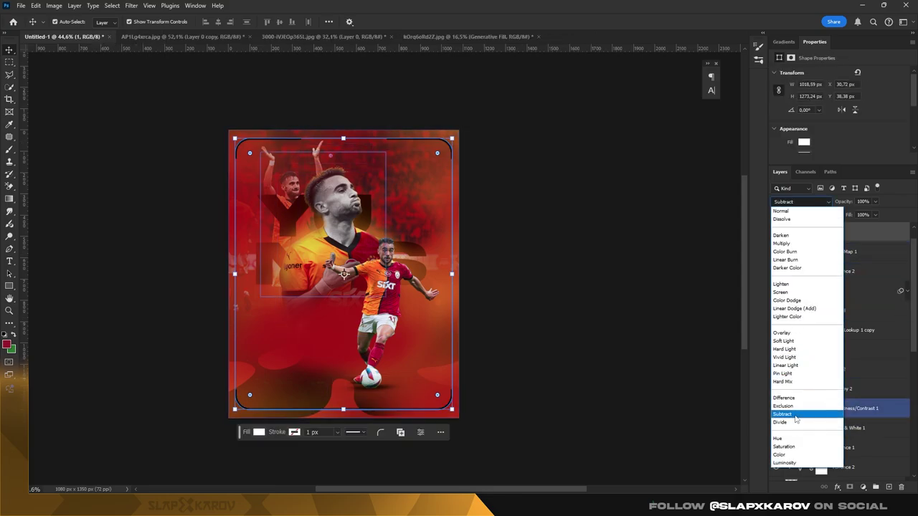
Add a Vibrance 3 layer above Vibrance 2 with Vibrance and Saturation at -100.
click(136, 194)
key(z)
drag(471, 219, 348, 228)
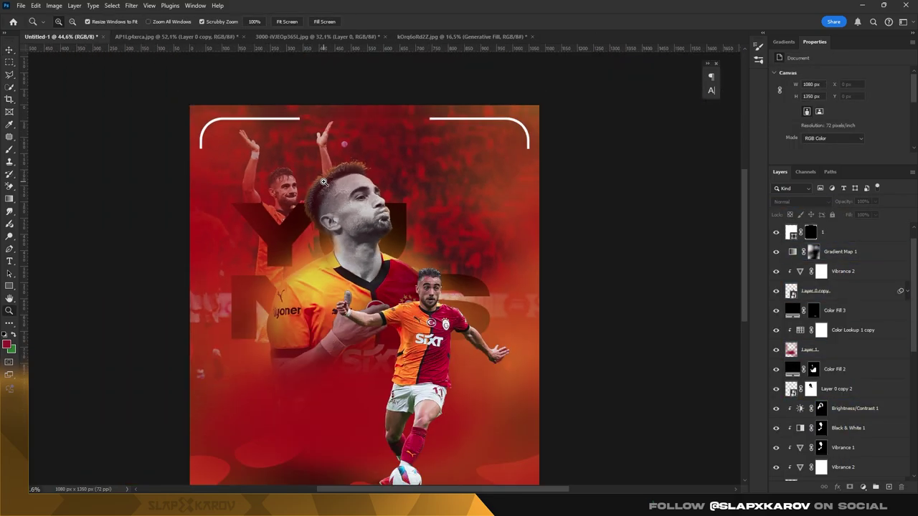
key(v)
click(821, 271)
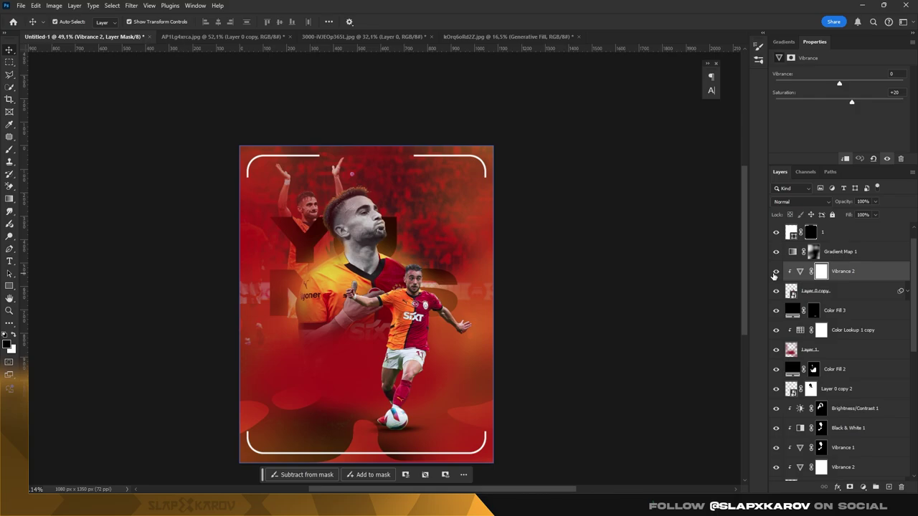
key(z)
drag(417, 399, 459, 399)
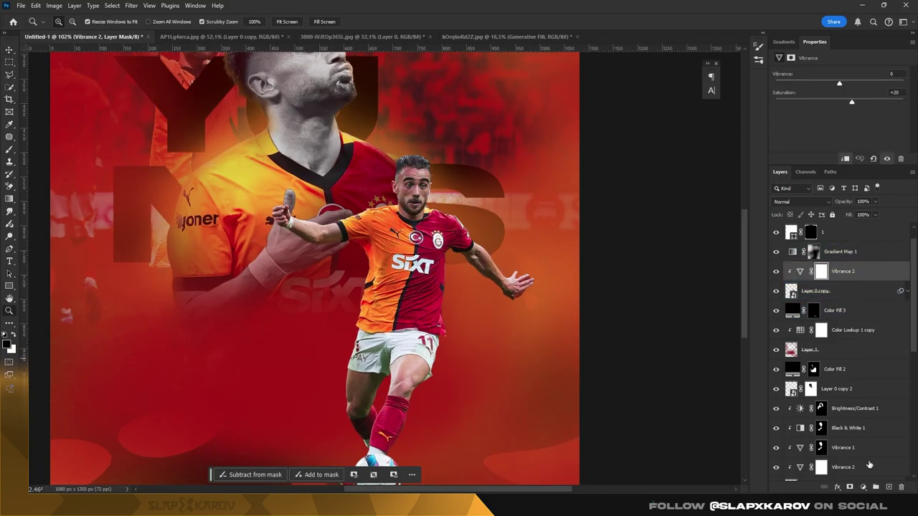
click(863, 487)
click(860, 385)
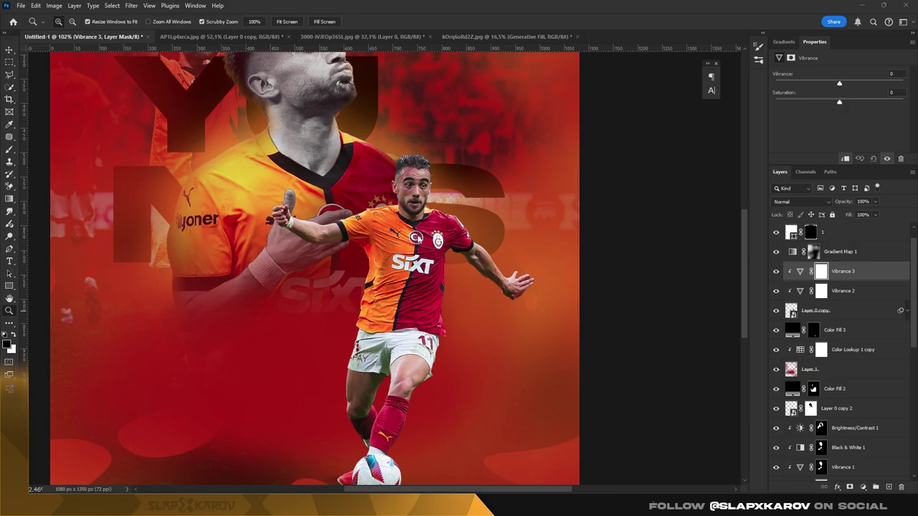
drag(839, 83, 775, 83)
drag(852, 104, 697, 118)
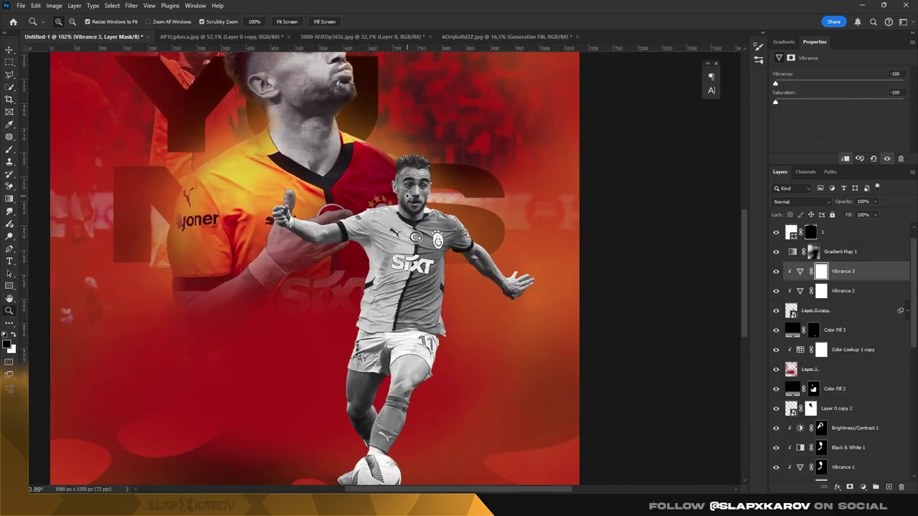
Target the Vibrance 3 mask and brush colour back onto the player's shoulder.
scroll(408, 197, up, 1)
click(821, 271)
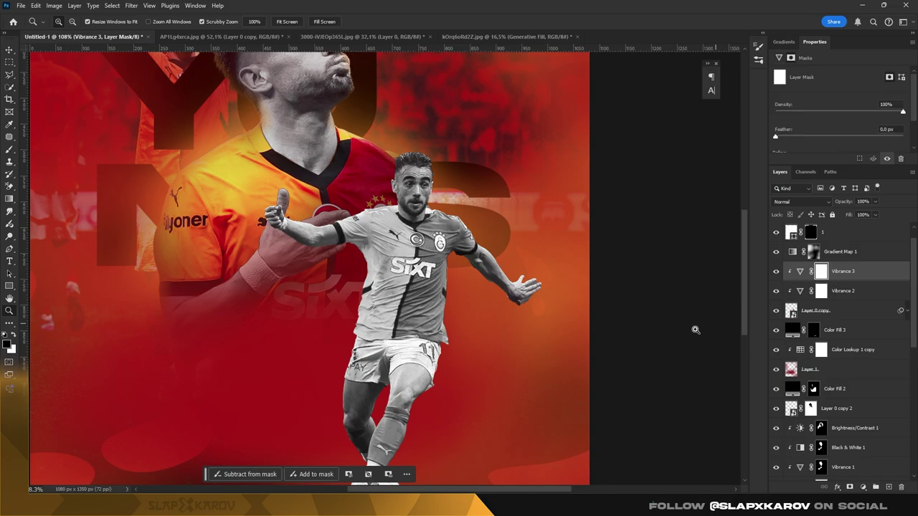
scroll(696, 330, down, 3)
scroll(391, 358, up, 2)
scroll(391, 357, up, 5)
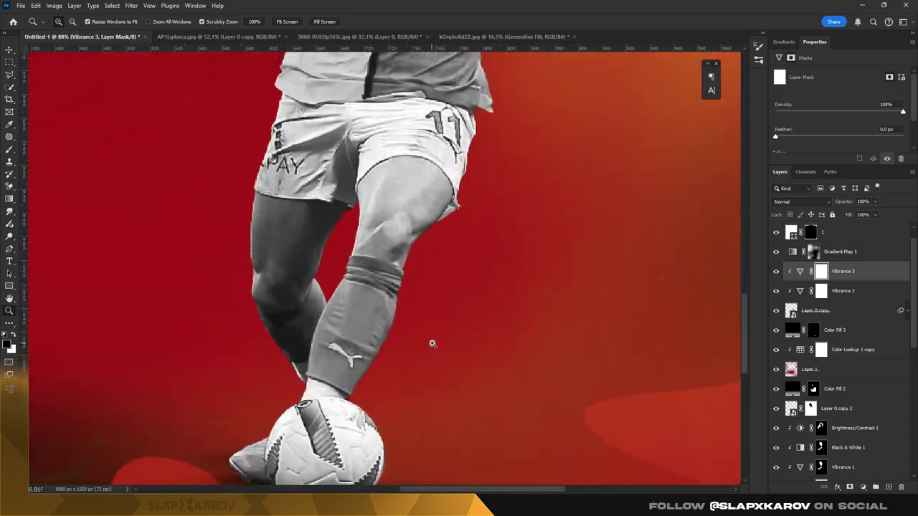
scroll(391, 357, down, 6)
scroll(287, 251, up, 3)
scroll(27, 165, up, 2)
key(b)
drag(308, 230, 341, 247)
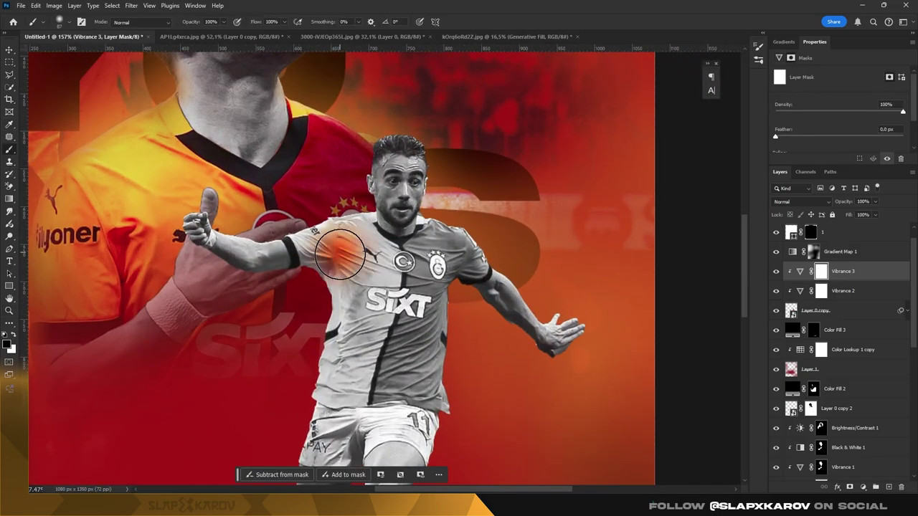
right_click(338, 241)
key(Escape)
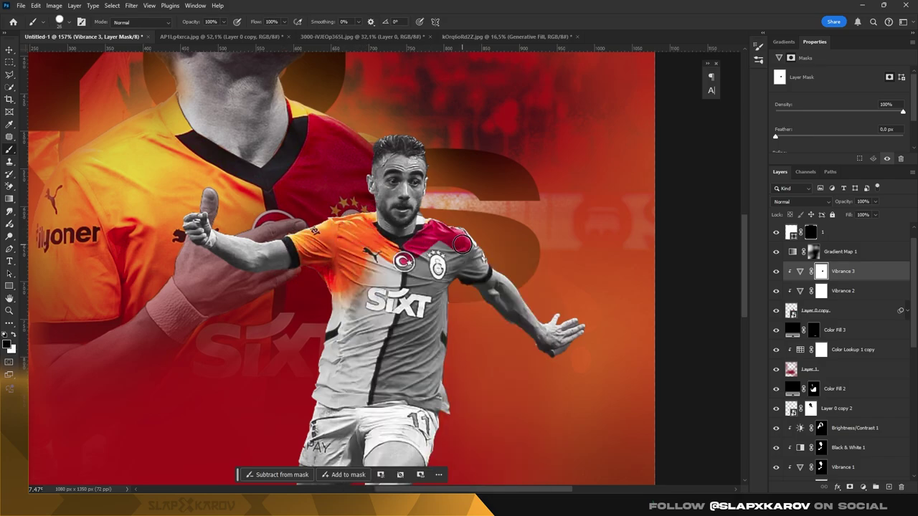
Restore colour on the jersey below the SIXT logo, the socks and the ball.
scroll(460, 239, down, 2)
drag(379, 231, 390, 318)
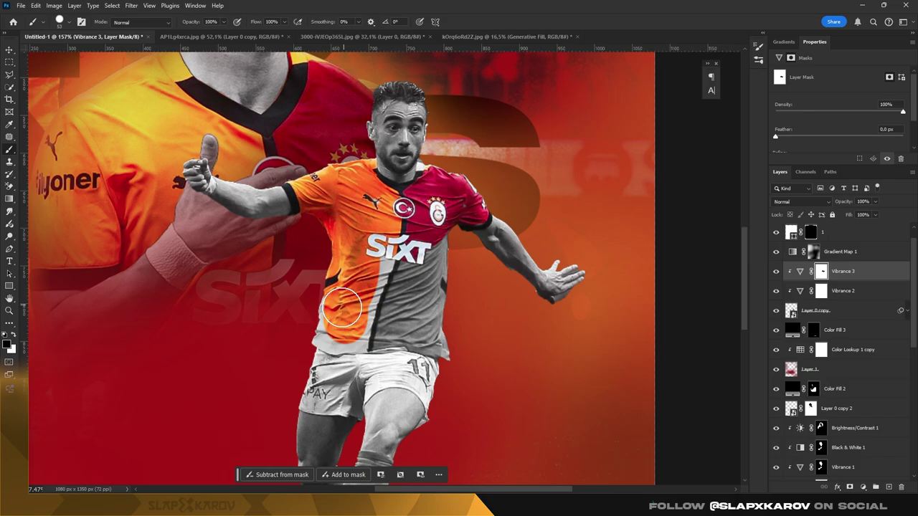
drag(430, 267, 419, 285)
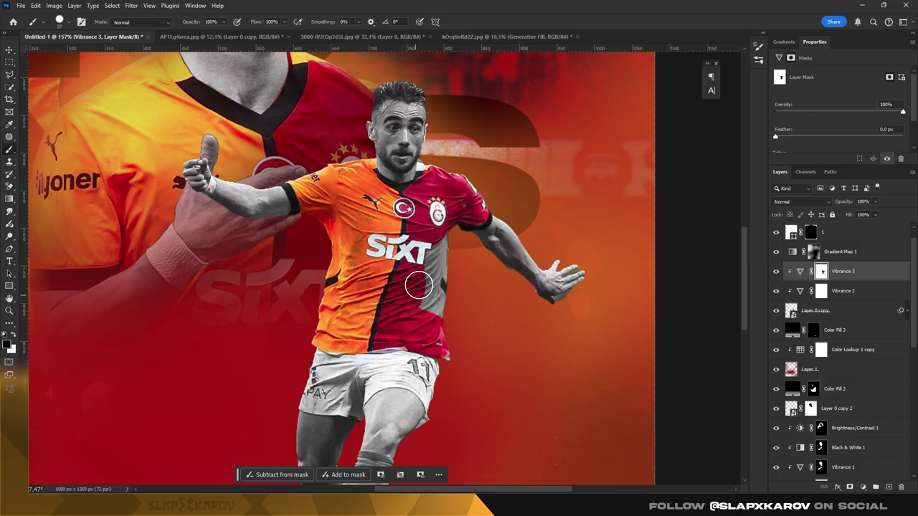
scroll(344, 267, down, 3)
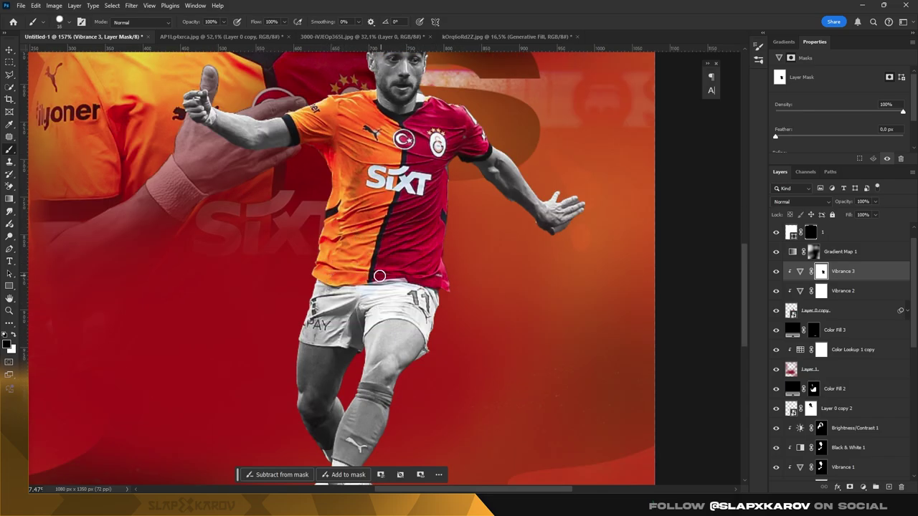
scroll(379, 276, down, 5)
drag(350, 396, 321, 376)
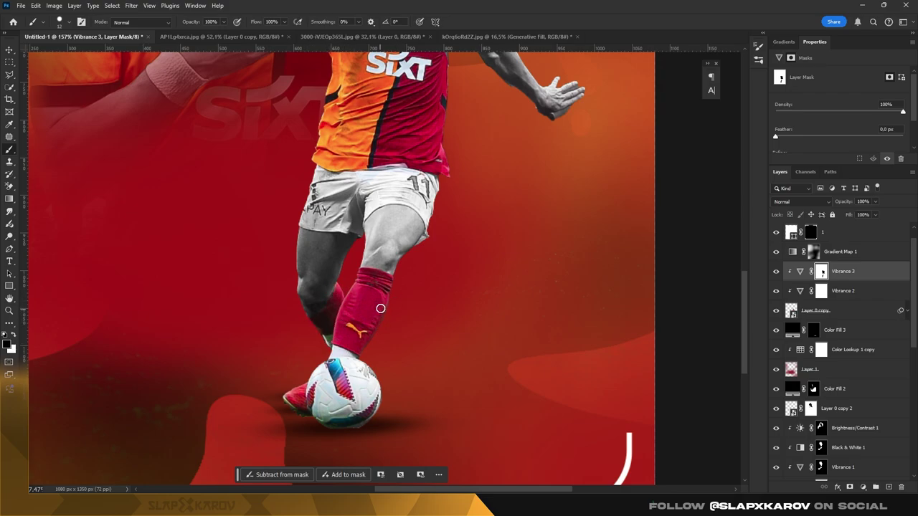
scroll(360, 248, up, 5)
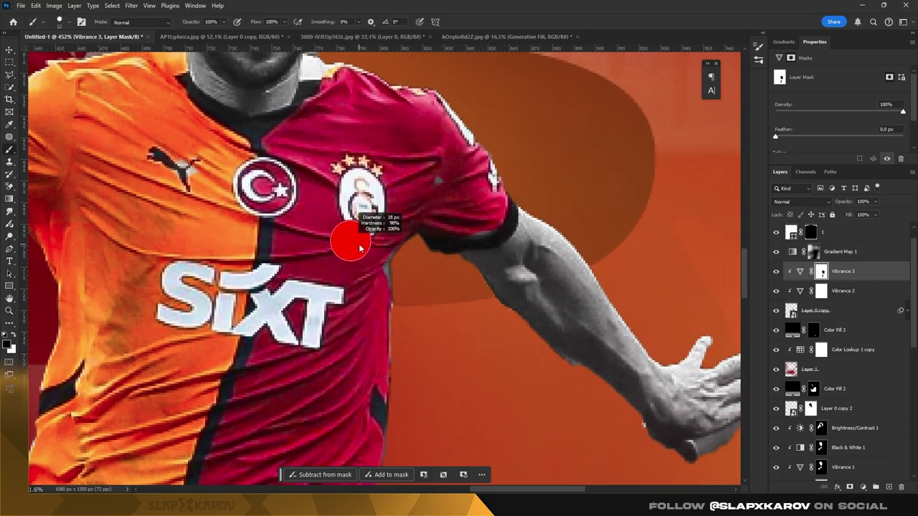
scroll(360, 247, down, 3)
scroll(359, 292, down, 1)
scroll(402, 215, up, 2)
scroll(452, 175, up, 2)
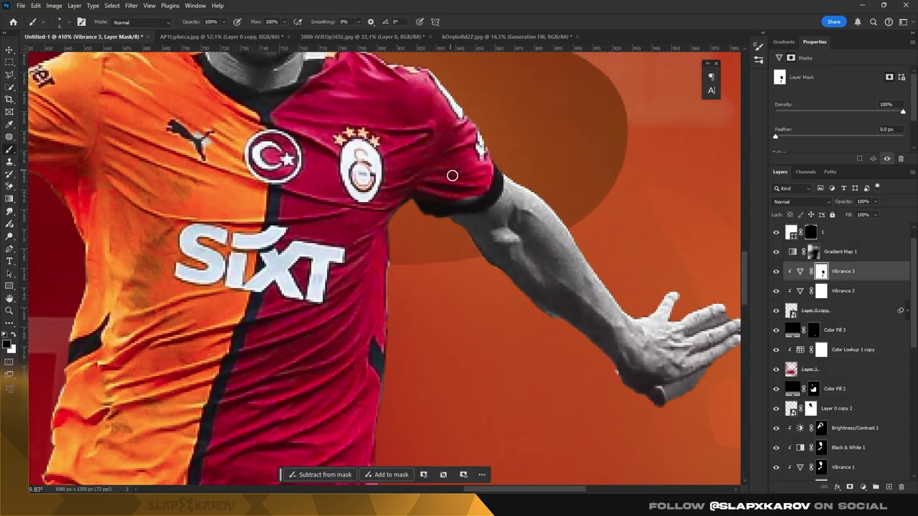
scroll(342, 131, up, 3)
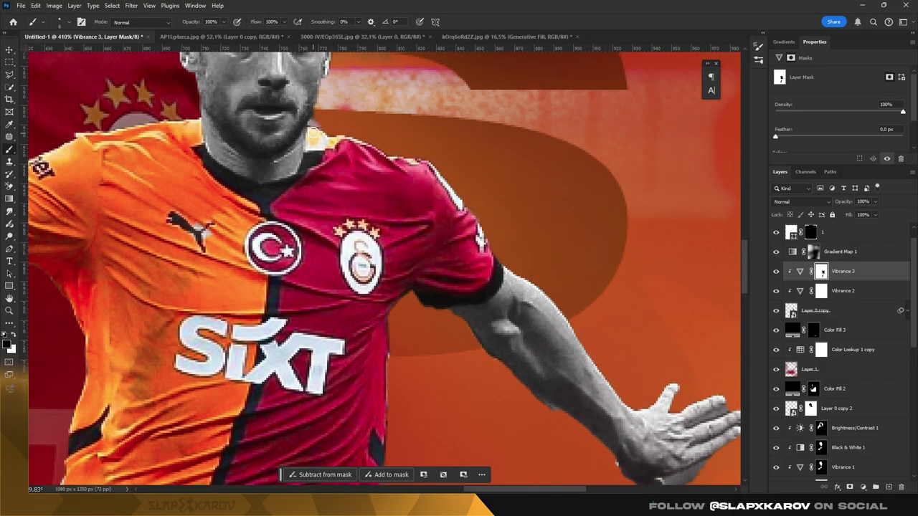
key(z)
scroll(325, 133, down, 10)
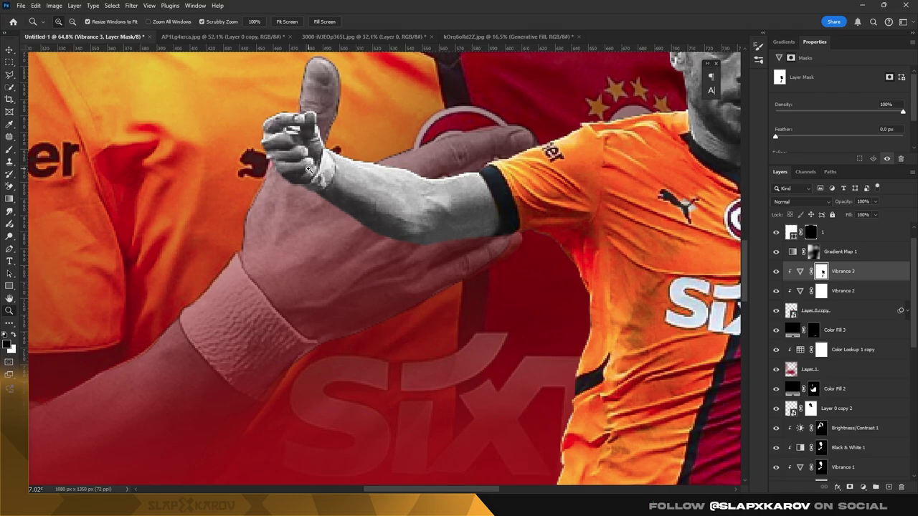
scroll(325, 125, up, 2)
scroll(324, 126, up, 3)
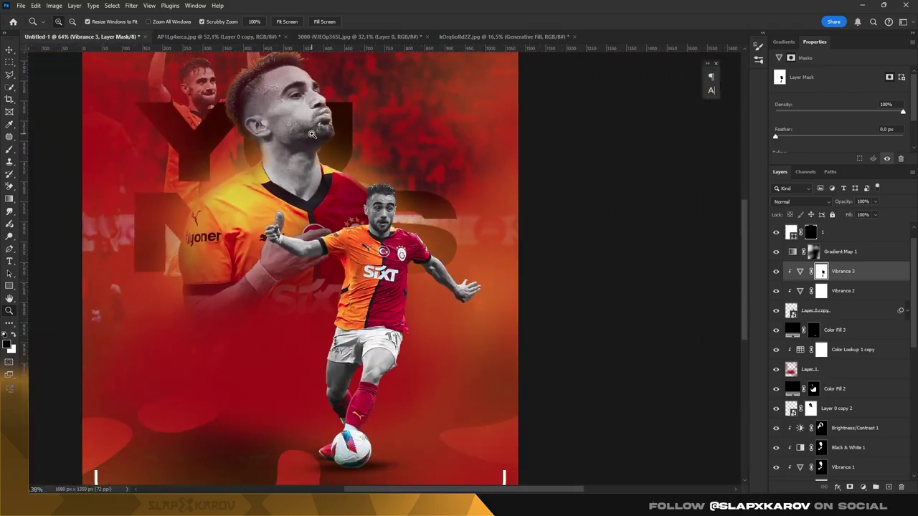
Add a dark red Solid Color fill layer at 40% opacity.
click(863, 487)
click(882, 193)
click(666, 246)
click(764, 239)
key(4)
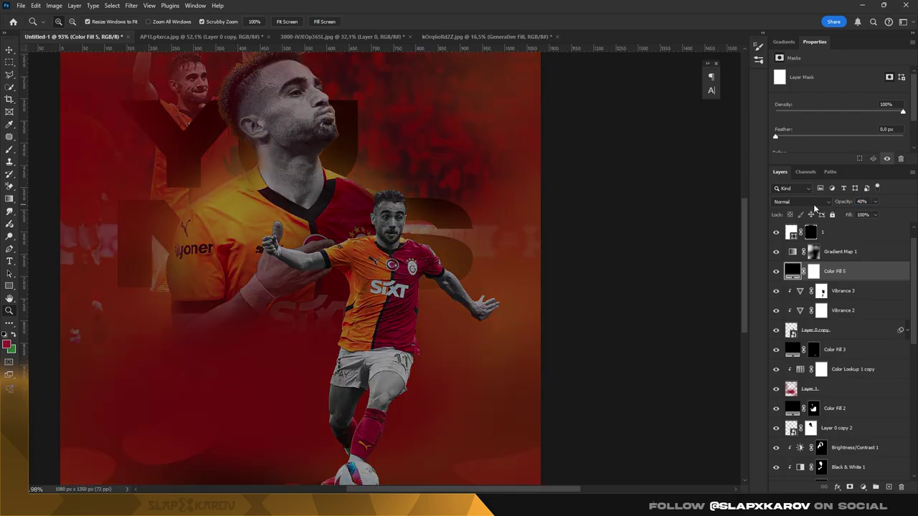
Invert the Color Fill 5 mask and paint white inside the action player's selection.
click(814, 271)
key(ctrl+i)
ctrl+click(791, 330)
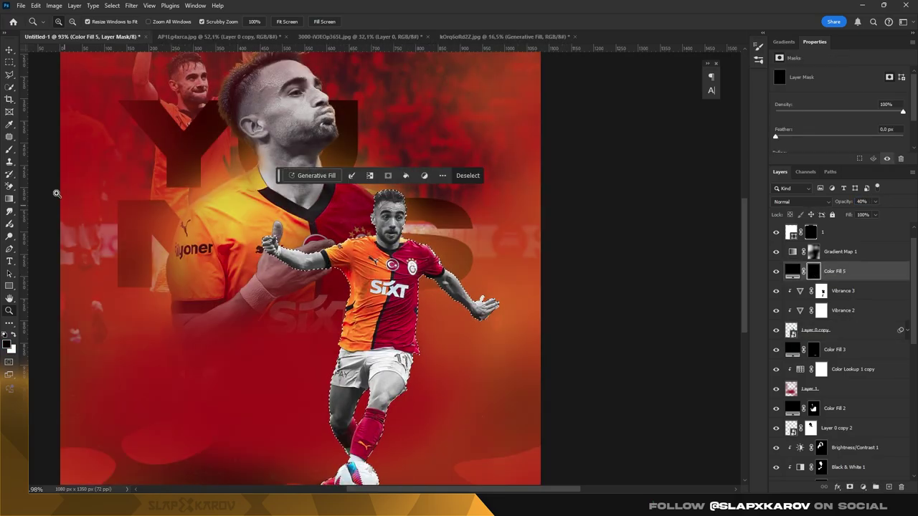
key(b)
right_click(255, 233)
key(x)
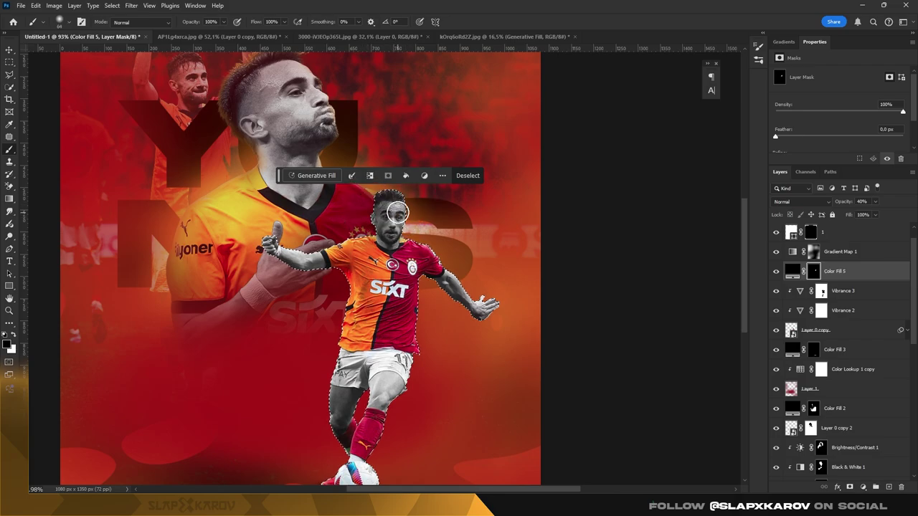
scroll(397, 213, down, 2)
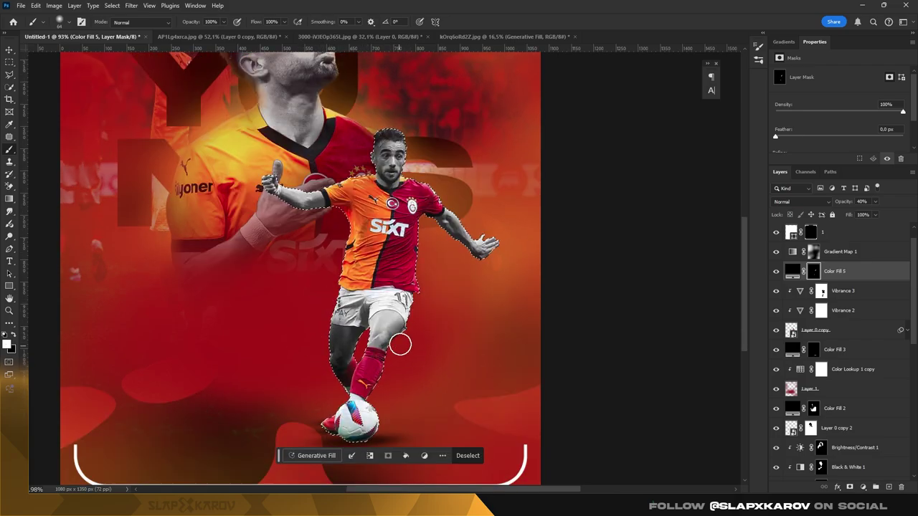
scroll(401, 345, down, 2)
scroll(332, 363, down, 2)
scroll(387, 332, up, 3)
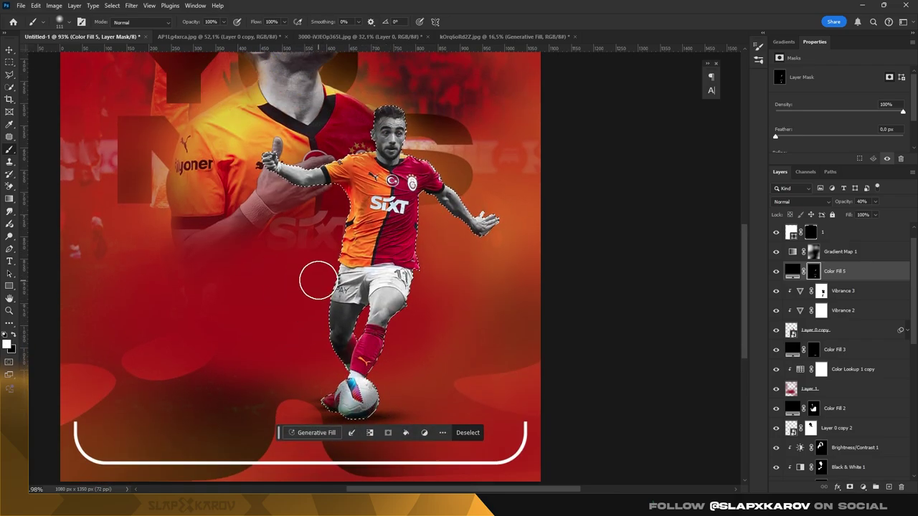
scroll(328, 282, up, 2)
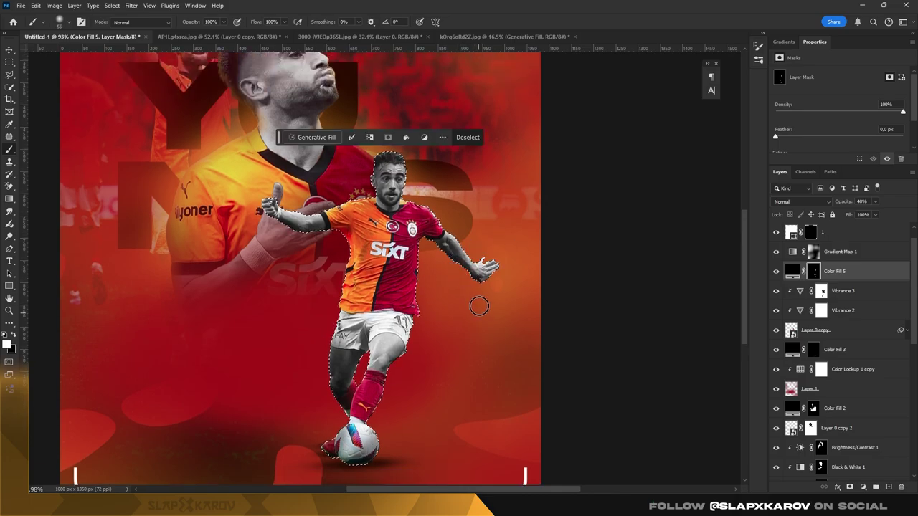
Deselect the player and select the Gradient Map 1 layer with the poster in view.
key(v)
key(ctrl+d)
key(ctrl+0)
click(402, 241)
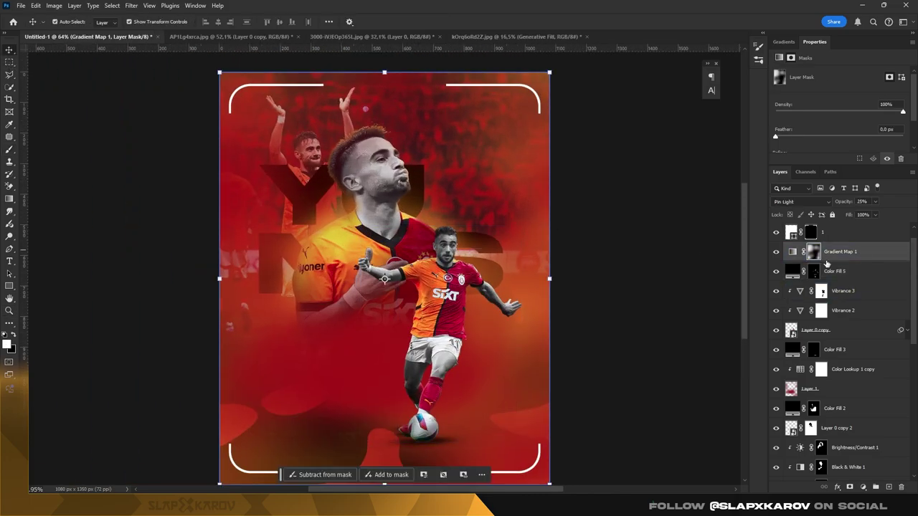
key(z)
mouse_move(402, 242)
mouse_down()
mouse_move(394, 259)
mouse_move(430, 373)
mouse_move(444, 373)
mouse_up()
key(ctrl+semicolon)
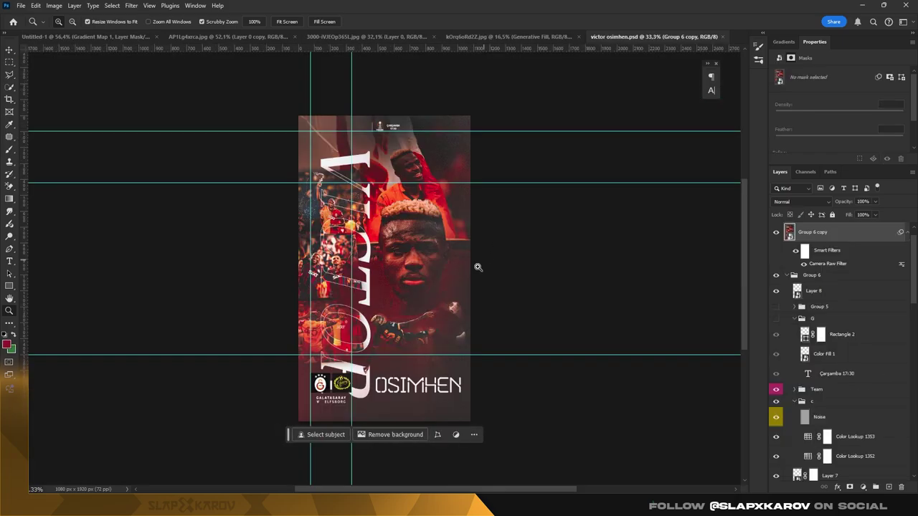
Hide the Group 6 copies, open the Team 1 crest smart object, and return to Untitled-1.
scroll(320, 385, up, 5)
scroll(320, 336, up, 3)
key(ctrl+j)
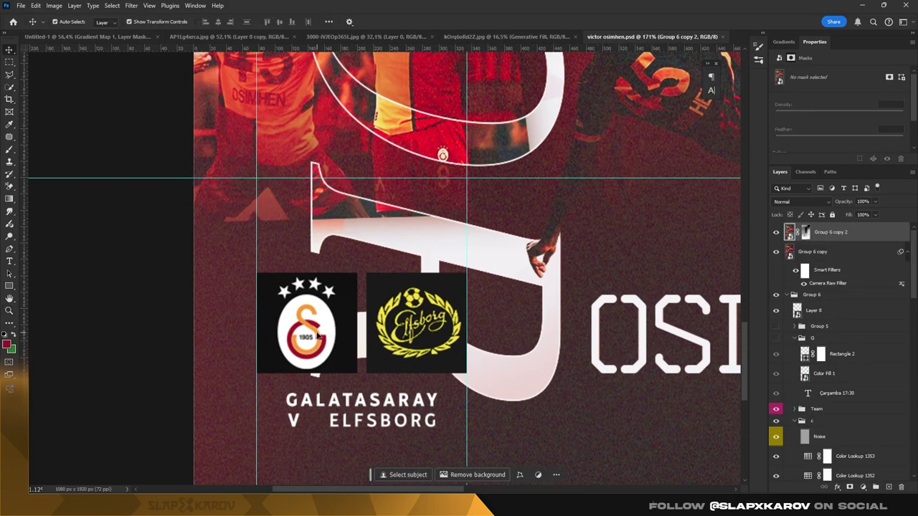
drag(776, 232, 776, 252)
click(308, 322)
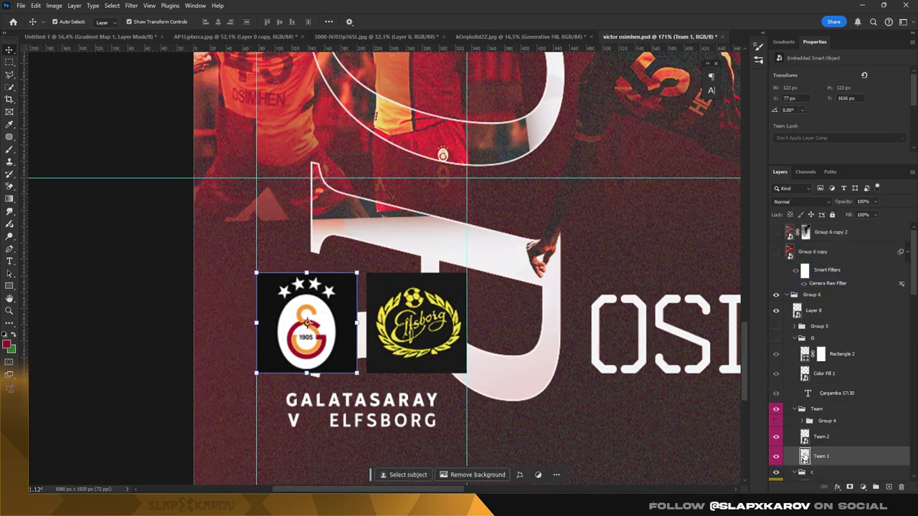
double_click(803, 456)
click(100, 36)
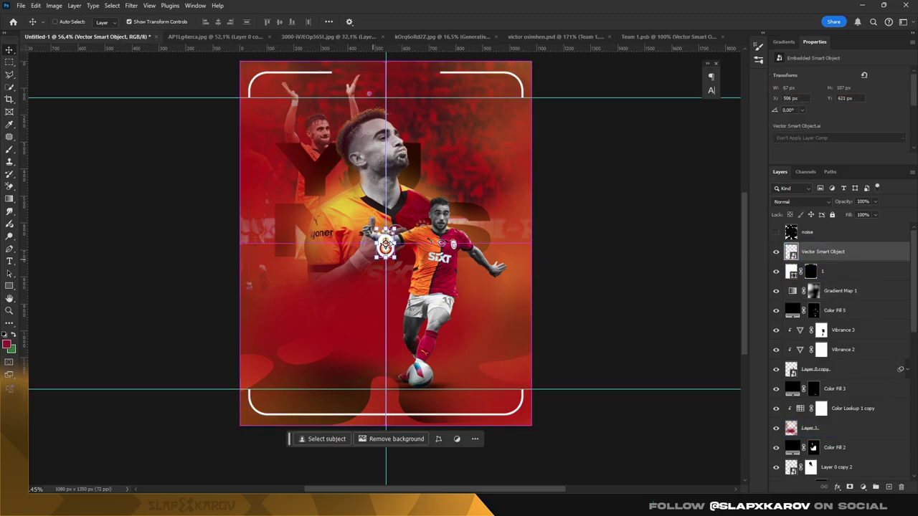
Paste the crest and centre it at the poster's bottom inside the white frame.
key(ctrl+v)
drag(392, 243, 387, 386)
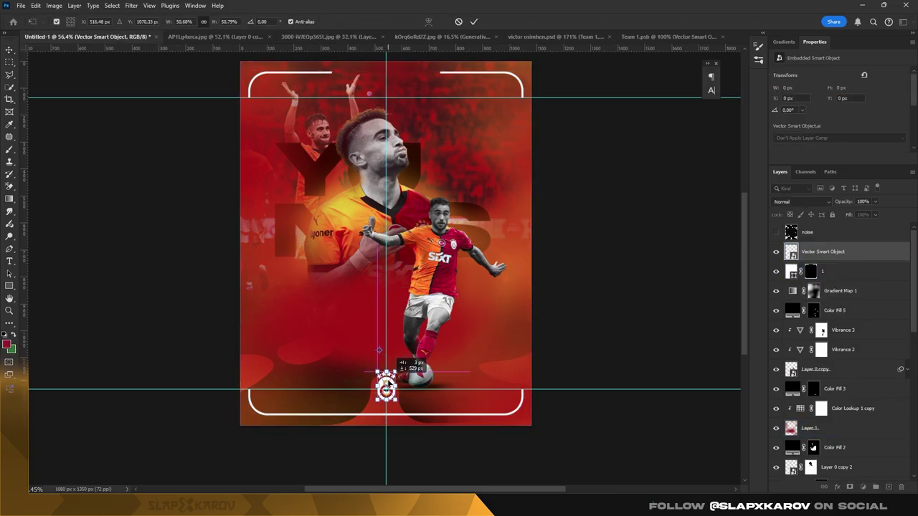
key(Return)
key(z)
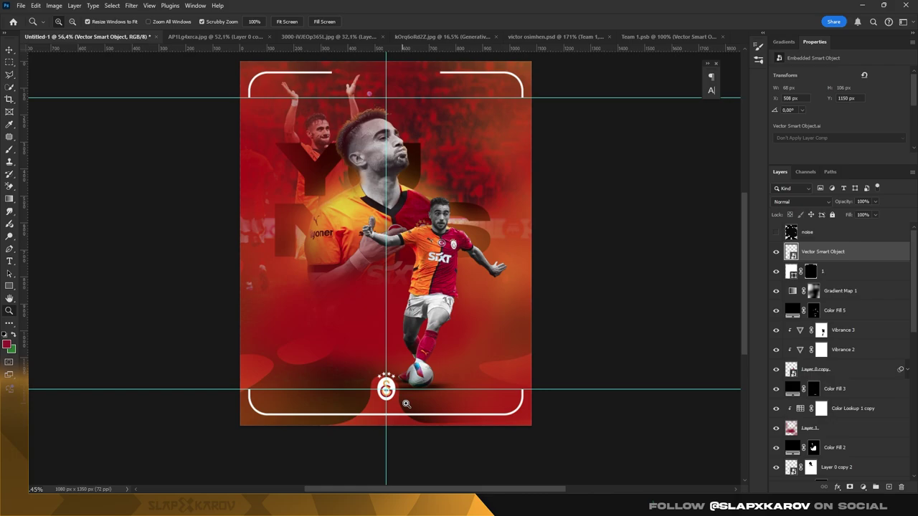
click(431, 400)
drag(430, 400, 466, 394)
key(ctrl+t)
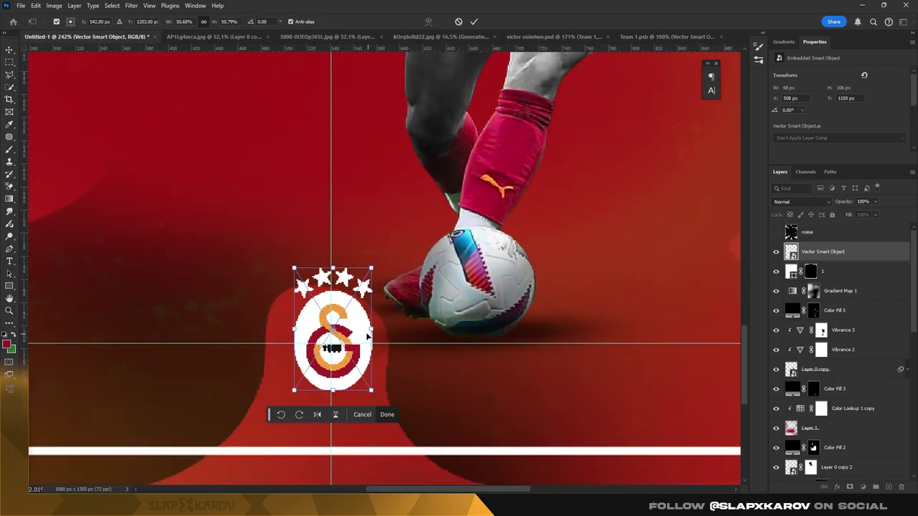
mouse_move(354, 328)
mouse_down()
mouse_move(346, 327)
mouse_move(354, 327)
mouse_up()
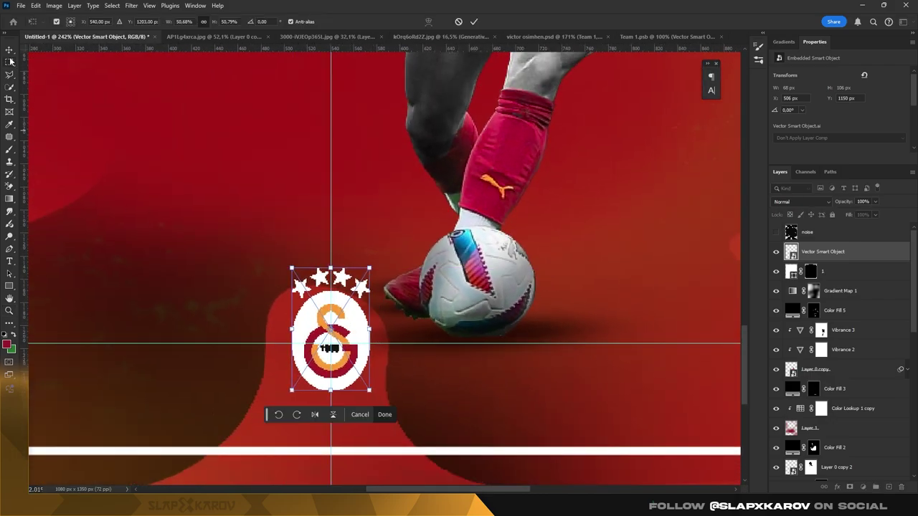
key(Return)
key(z)
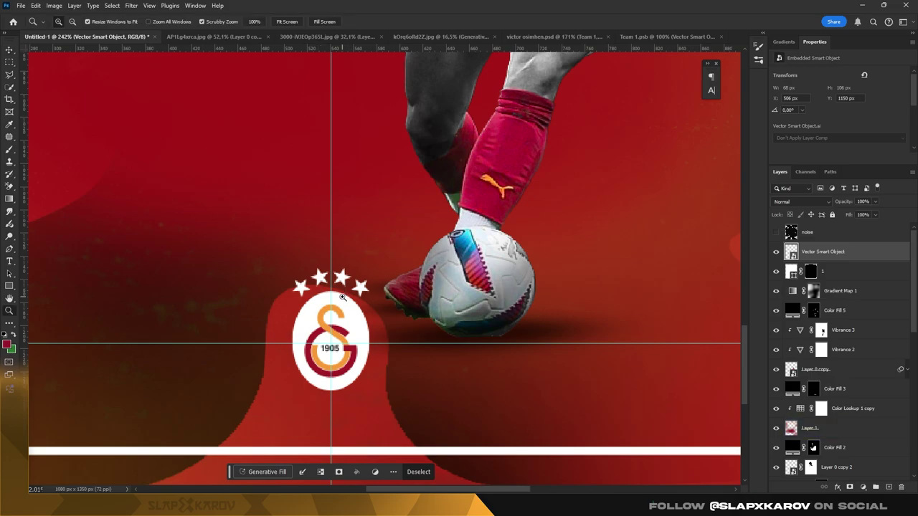
mouse_move(373, 242)
mouse_down()
mouse_move(344, 241)
mouse_move(347, 363)
mouse_move(371, 354)
mouse_up()
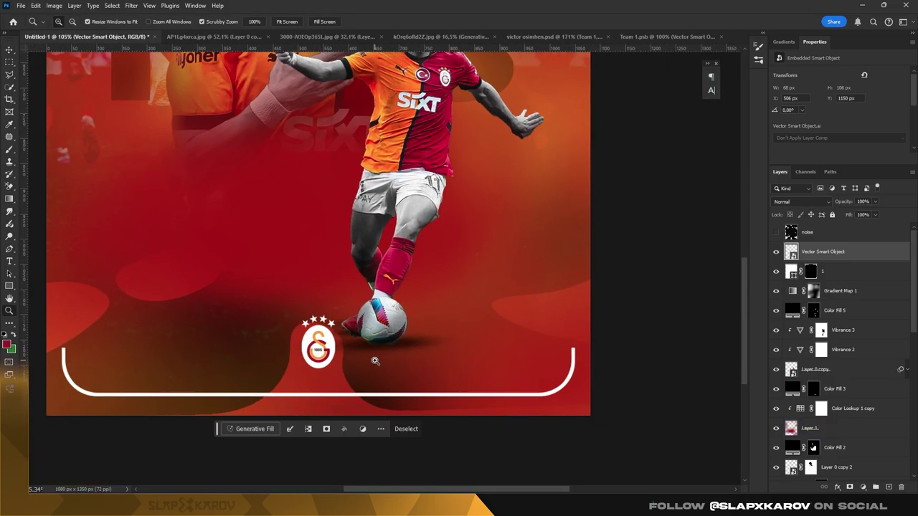
Inspect the Generative Fill smart object's source photo, then close it.
key(v)
scroll(841, 326, down, 5)
click(840, 322)
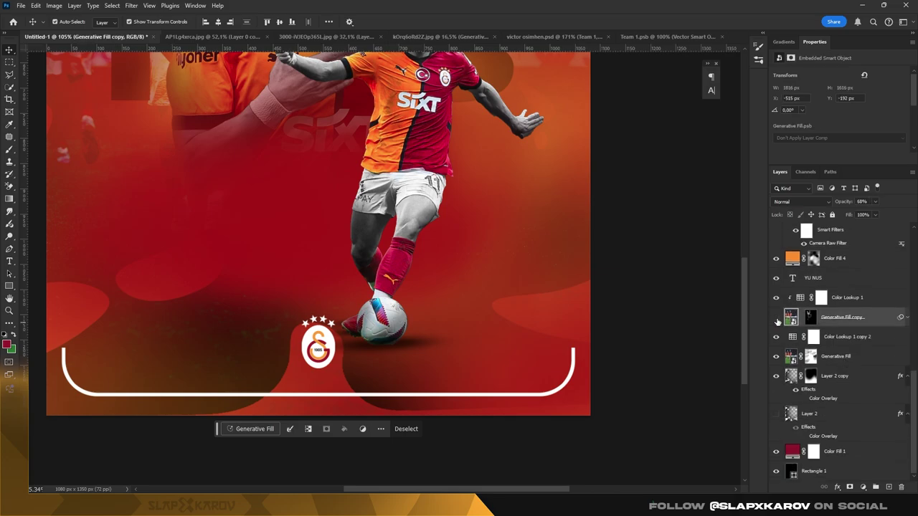
click(831, 363)
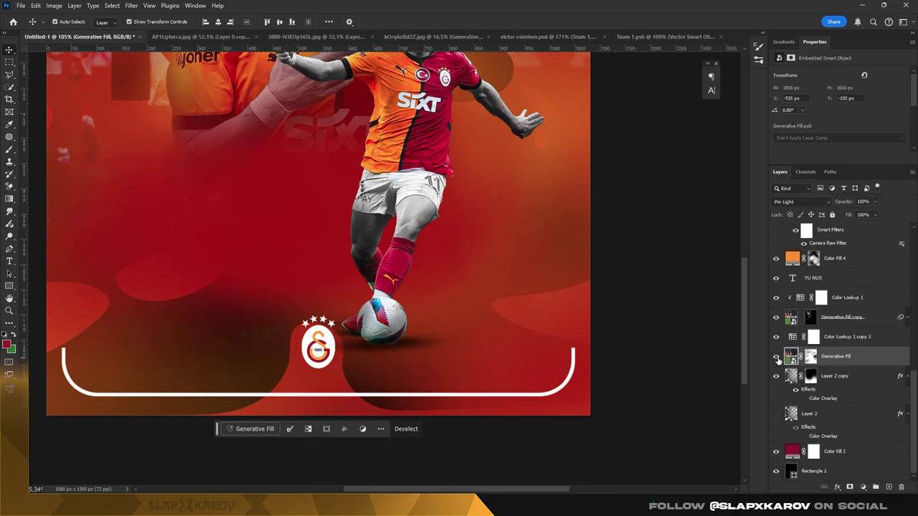
double_click(790, 356)
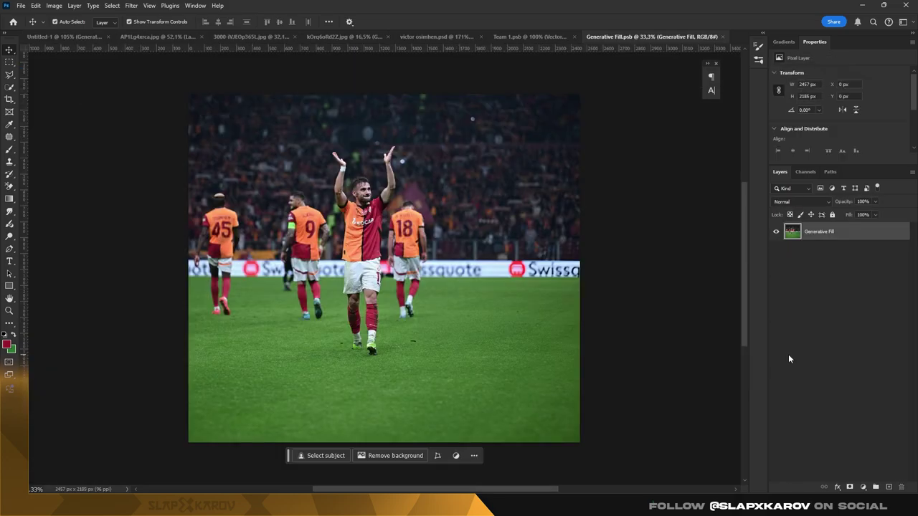
click(722, 37)
Back in Untitled-1, add a new empty Layer 3 above Generative Fill.
key(z)
click(256, 379)
click(261, 346)
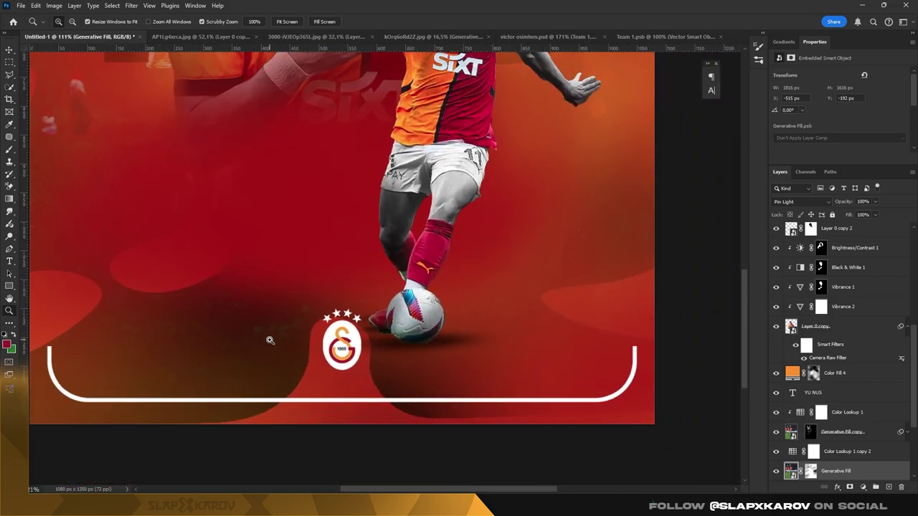
scroll(843, 354, down, 3)
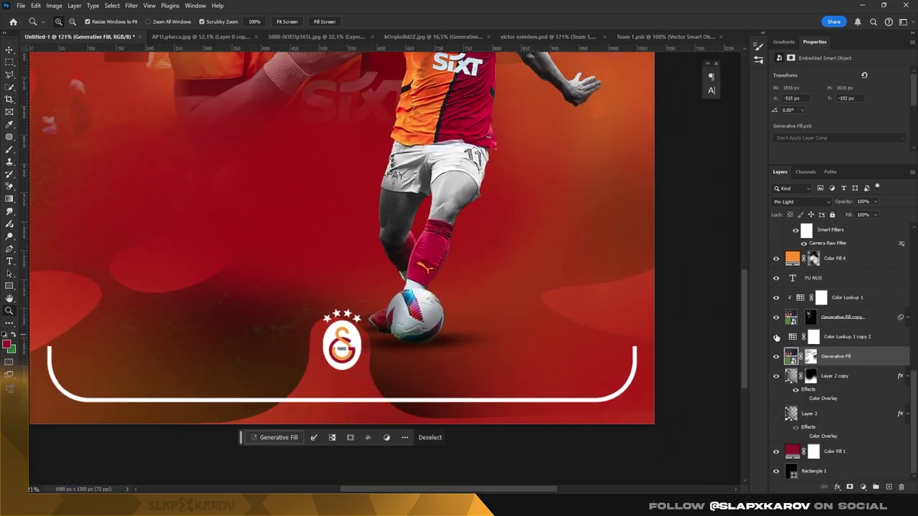
click(888, 487)
Clip Layer 3 to the Generative Fill layer and set a larger brush size.
right_click(843, 355)
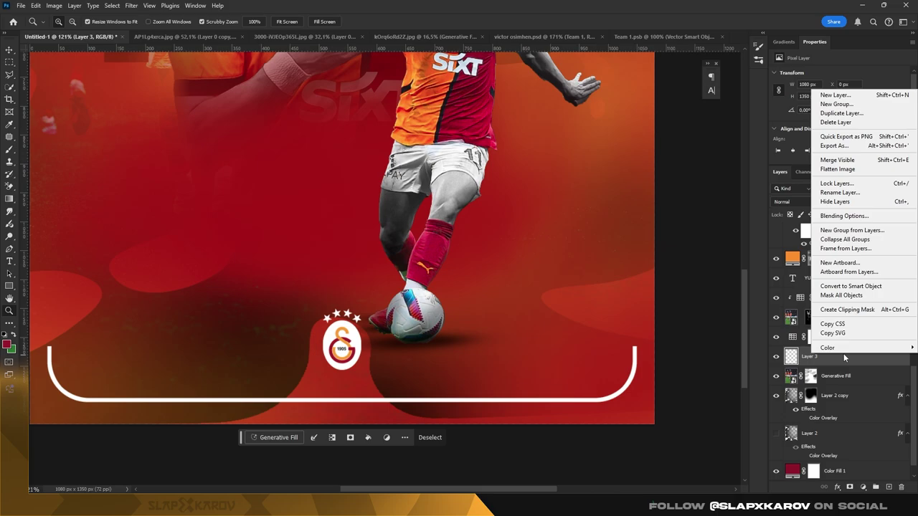
click(861, 309)
key(b)
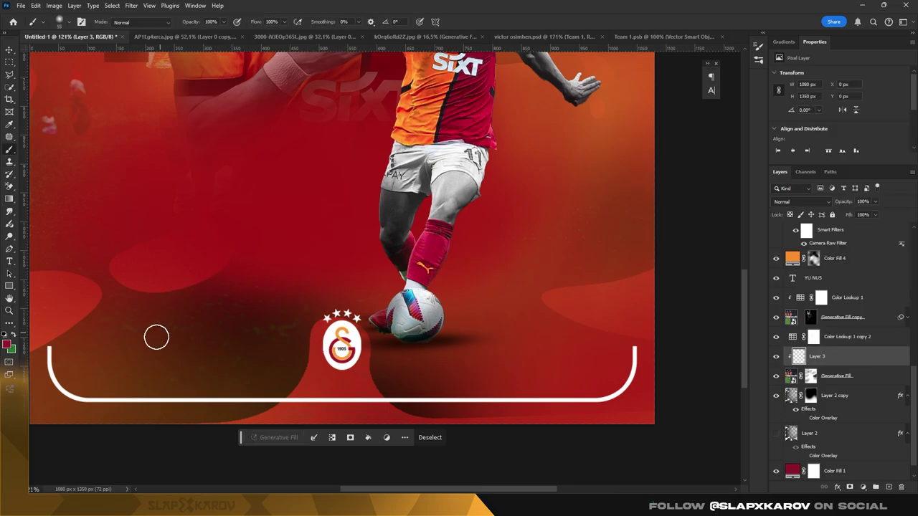
right_click(215, 342)
click(344, 322)
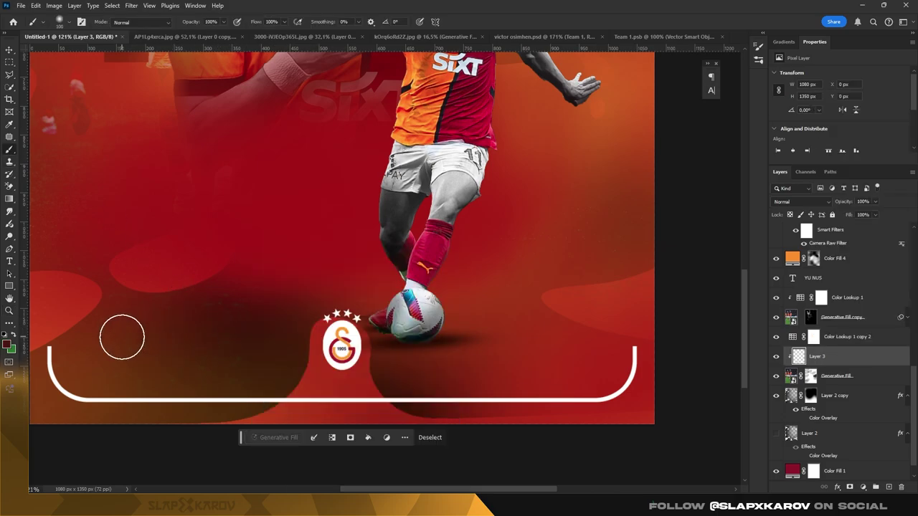
Zoom out over the whole poster and select the Color Fill 2 layer mask.
key(z)
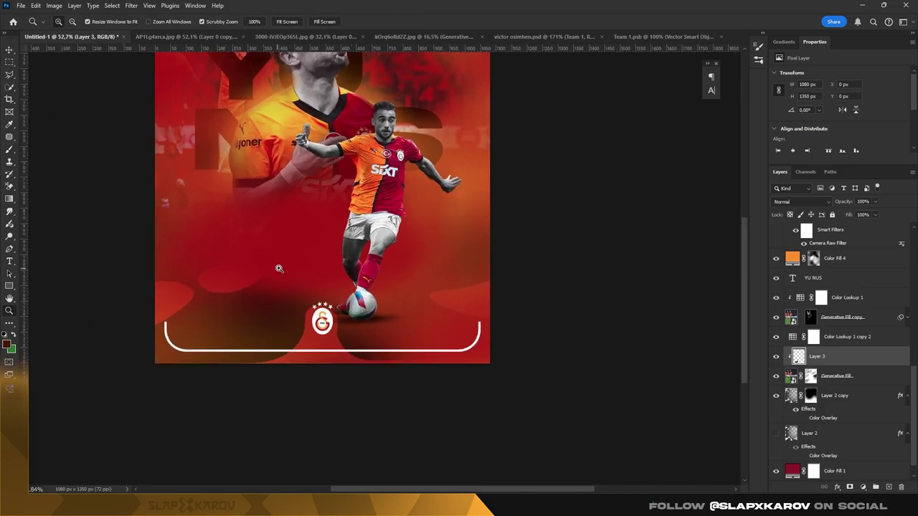
drag(279, 267, 313, 267)
drag(353, 203, 380, 203)
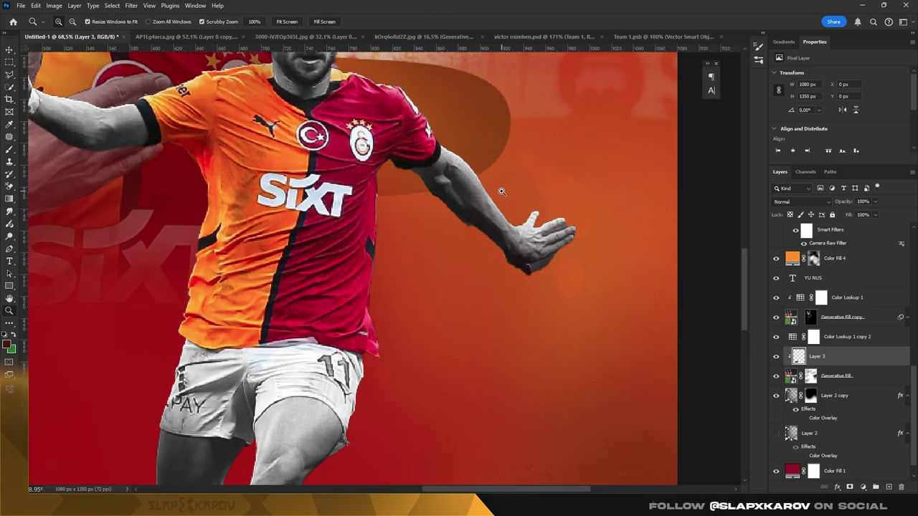
scroll(834, 320, up, 3)
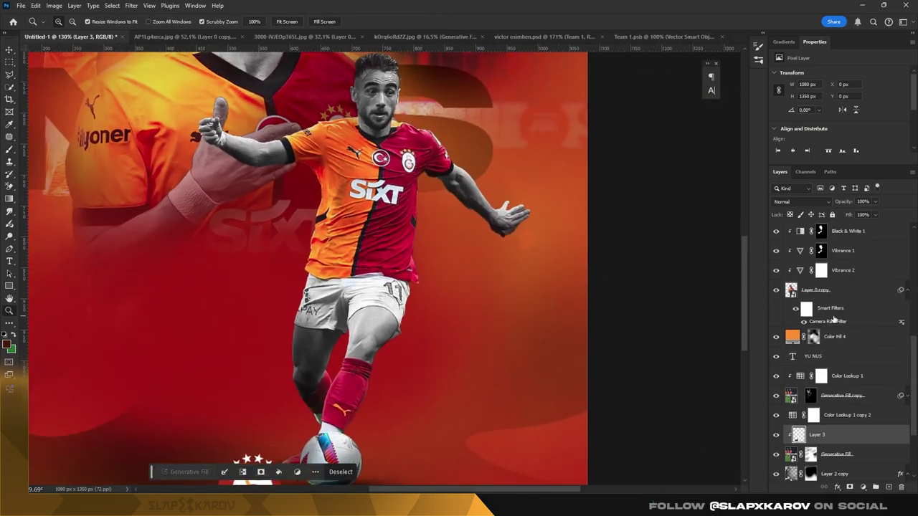
scroll(850, 322, up, 5)
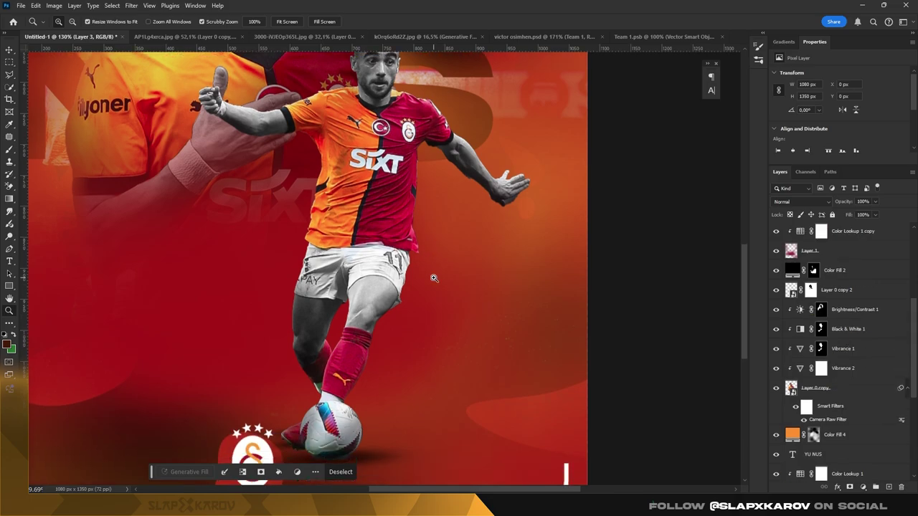
scroll(434, 277, down, 2)
key(b)
key(v)
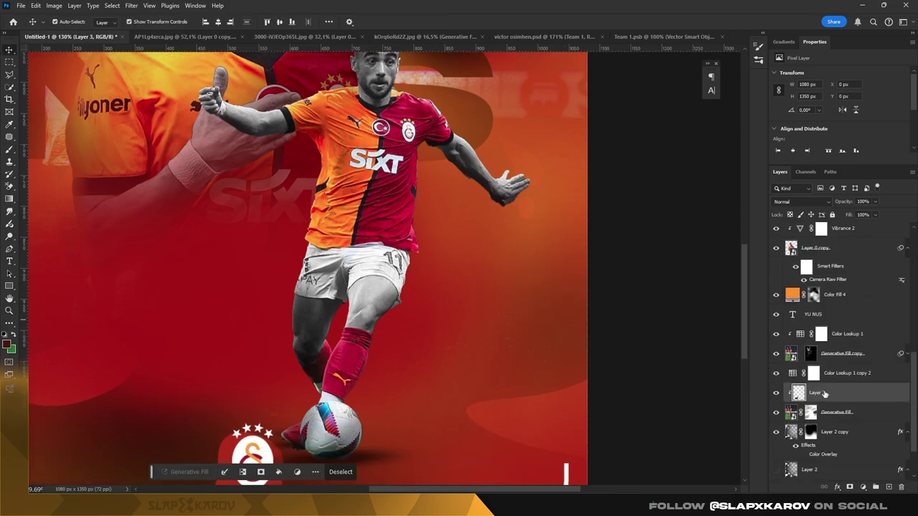
scroll(827, 365, up, 1)
click(813, 287)
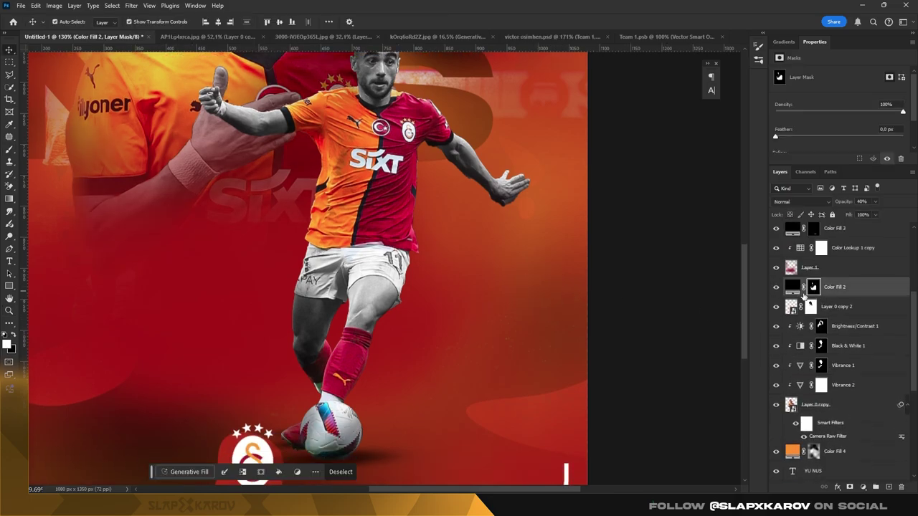
scroll(843, 306, down, 2)
scroll(844, 307, down, 7)
scroll(843, 323, down, 2)
click(834, 375)
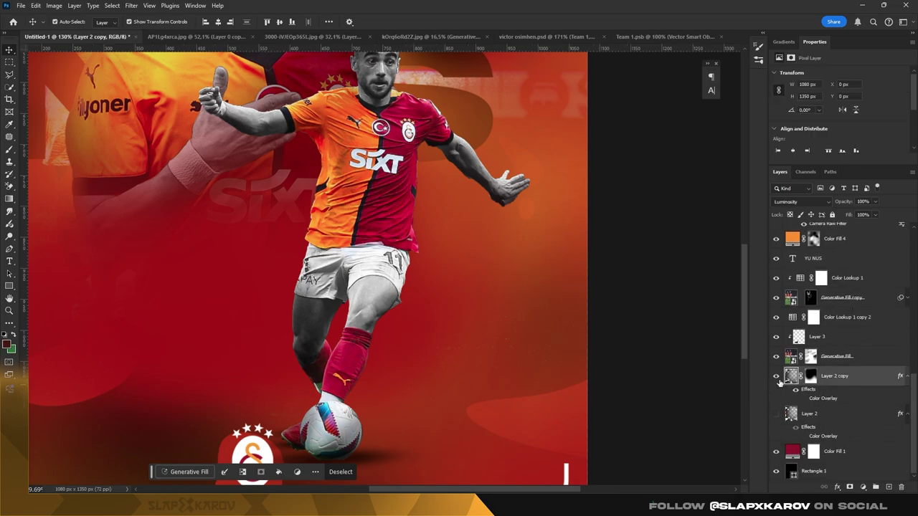
click(776, 414)
key(ctrl+0)
key(b)
scroll(56, 170, up, 3)
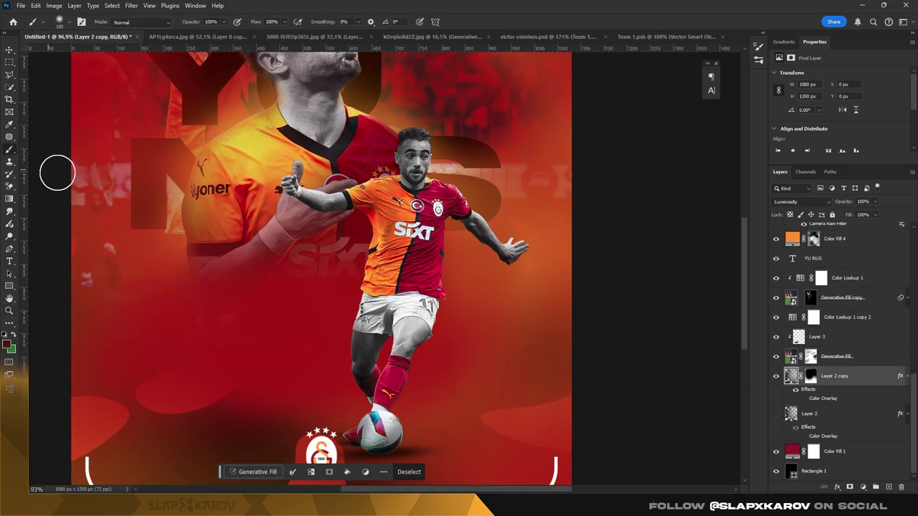
right_click(532, 281)
key(Escape)
key(bracketright)
key(ctrl+minus)
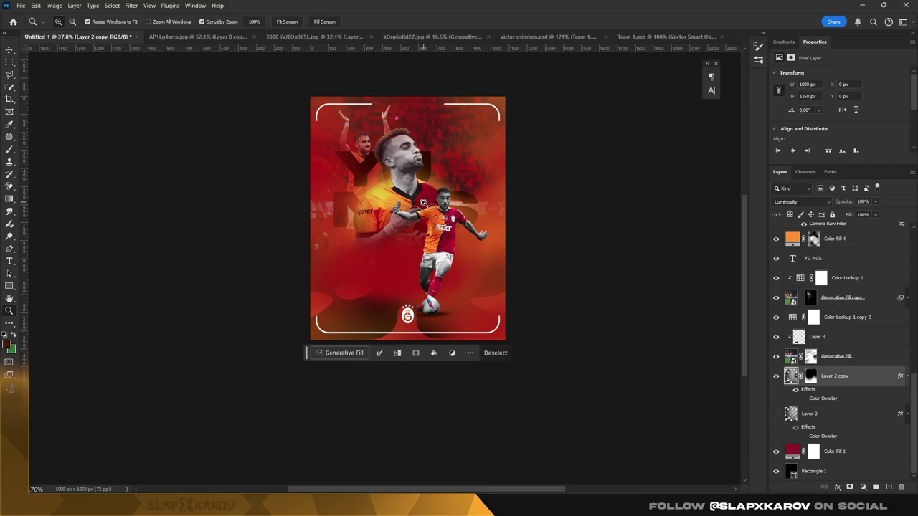
key(z)
key(ctrl+plus)
drag(461, 231, 368, 148)
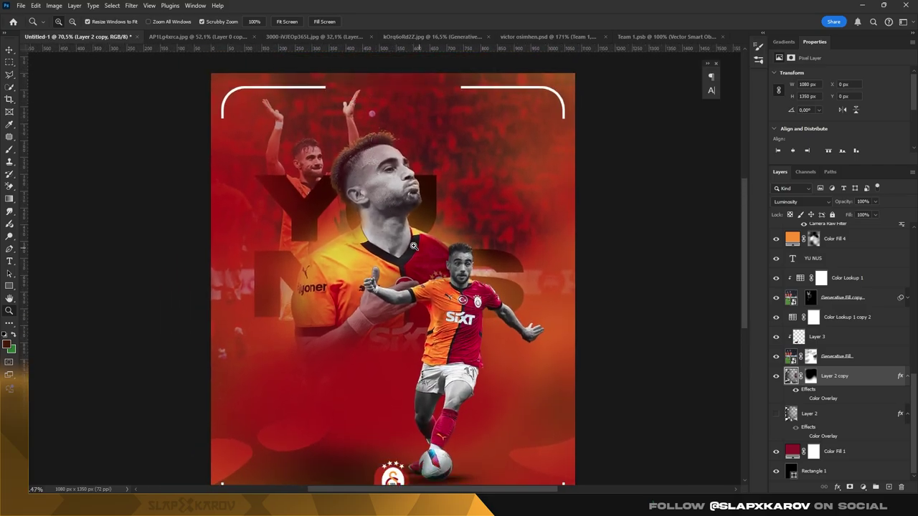
drag(420, 249, 344, 270)
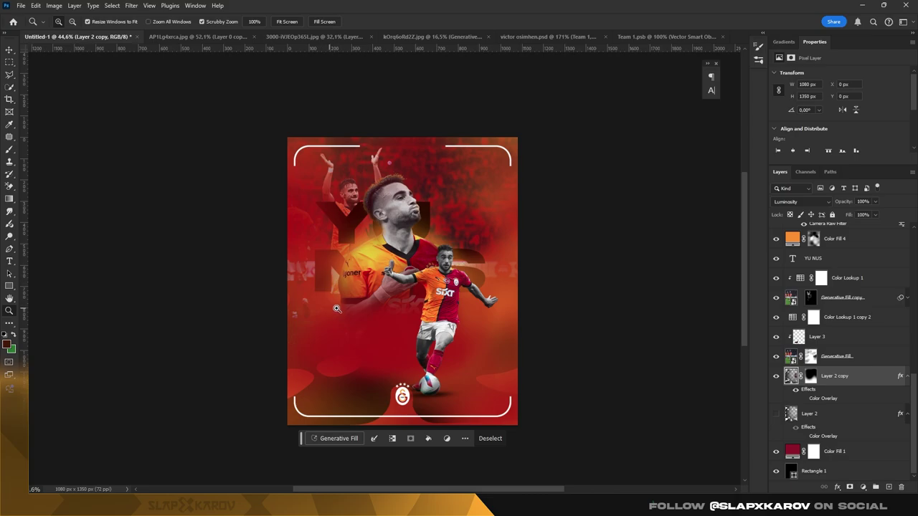
mouse_move(336, 309)
mouse_down()
mouse_move(392, 107)
mouse_move(459, 108)
mouse_up()
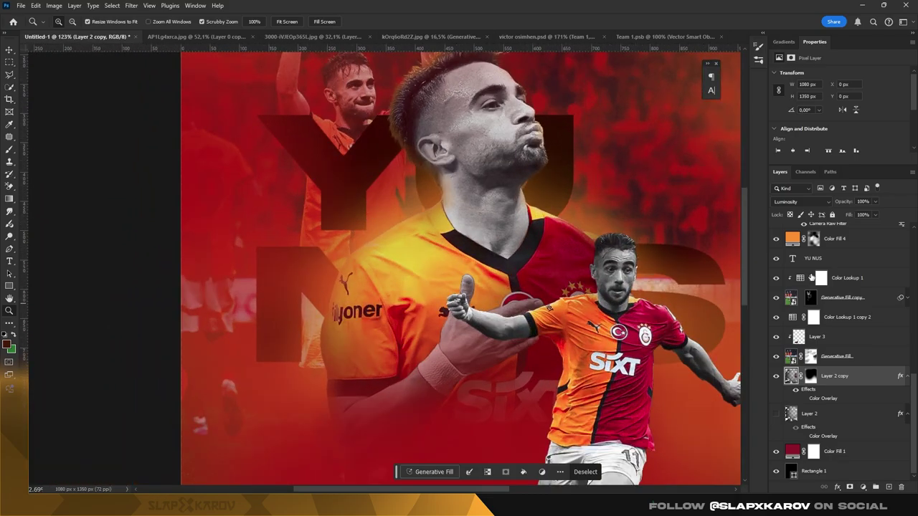
scroll(812, 278, up, 3)
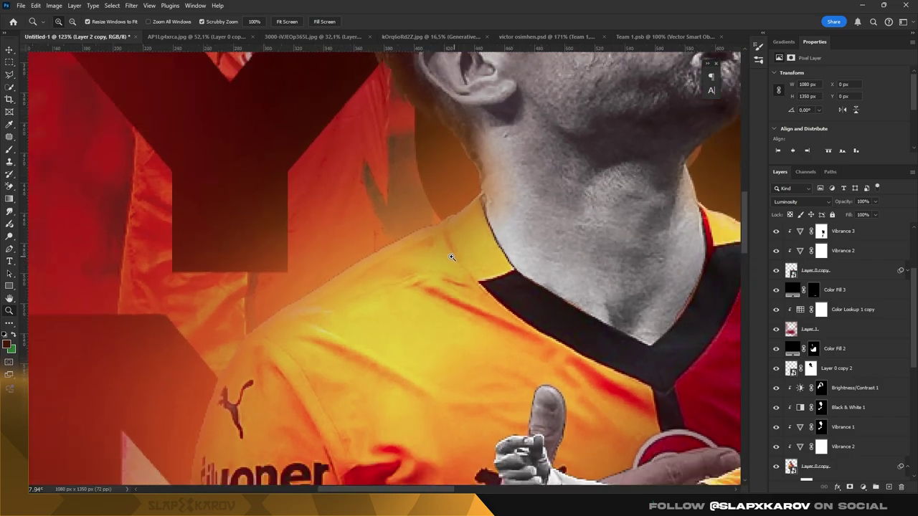
mouse_move(459, 251)
mouse_down()
mouse_move(480, 251)
mouse_move(484, 303)
mouse_up()
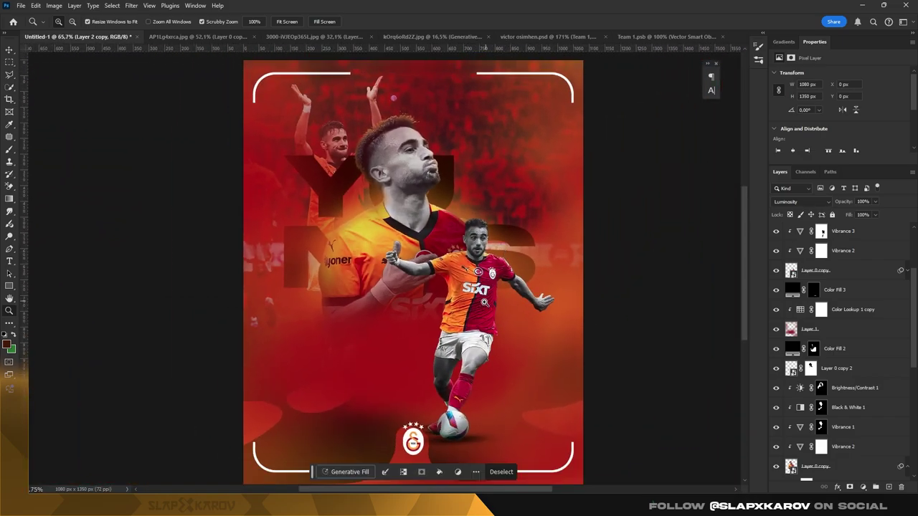
key(v)
scroll(839, 337, down, 5)
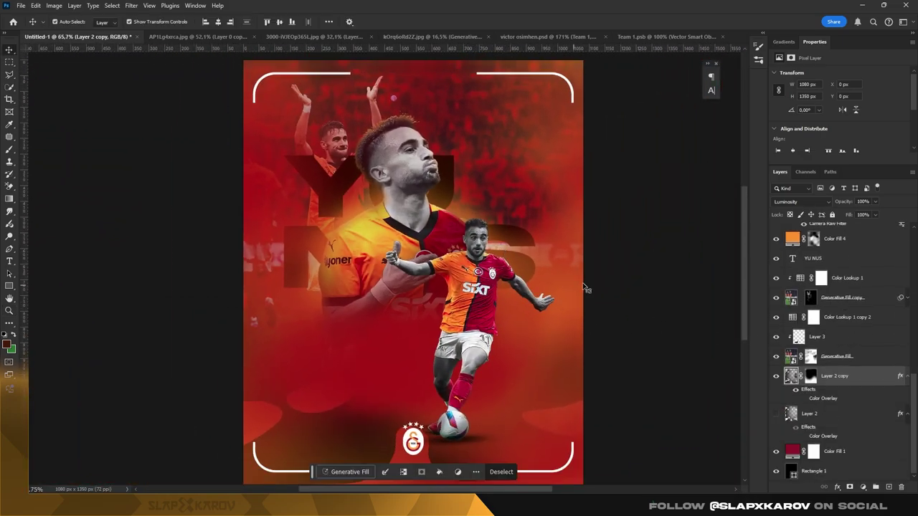
scroll(839, 337, up, 3)
click(817, 309)
Show the central portrait layer, compare the small player layer on and off, and select Color Fill 3.
click(776, 309)
click(775, 309)
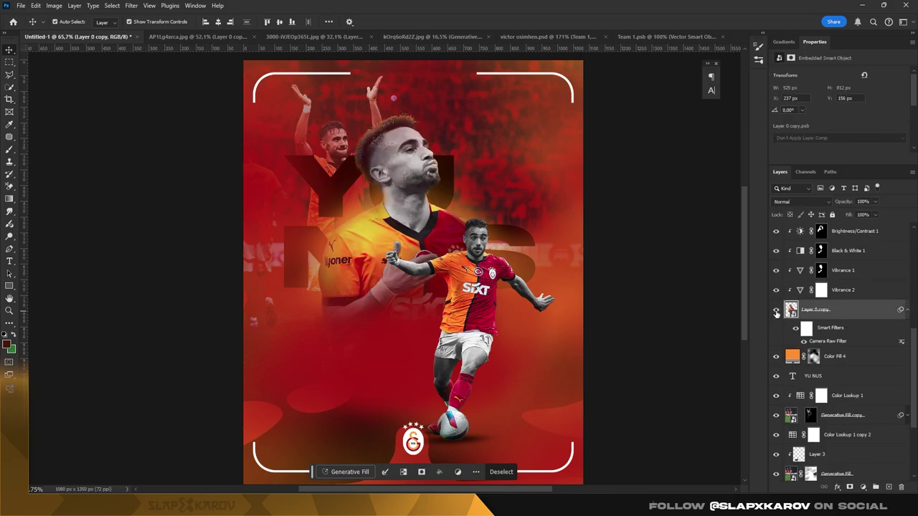
scroll(803, 314, up, 5)
scroll(835, 316, up, 3)
scroll(835, 316, down, 2)
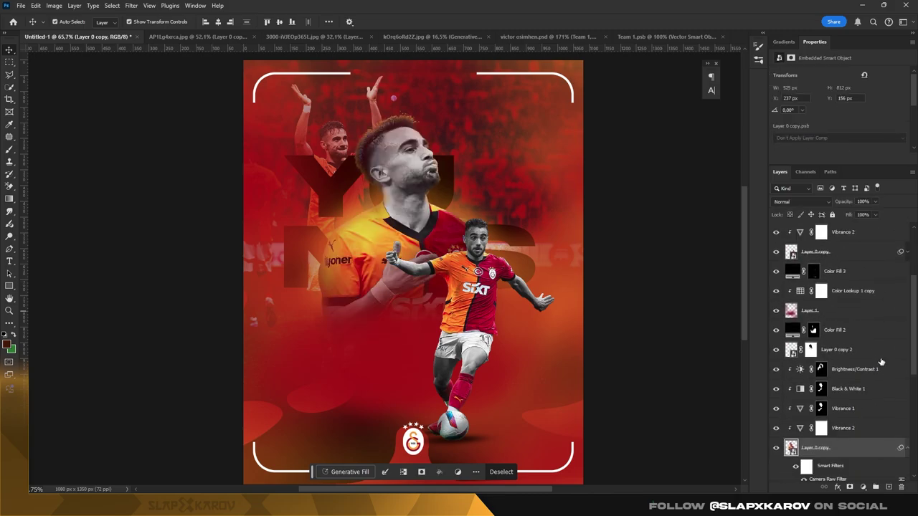
scroll(882, 363, down, 2)
scroll(855, 371, down, 2)
scroll(836, 366, down, 2)
scroll(837, 358, up, 2)
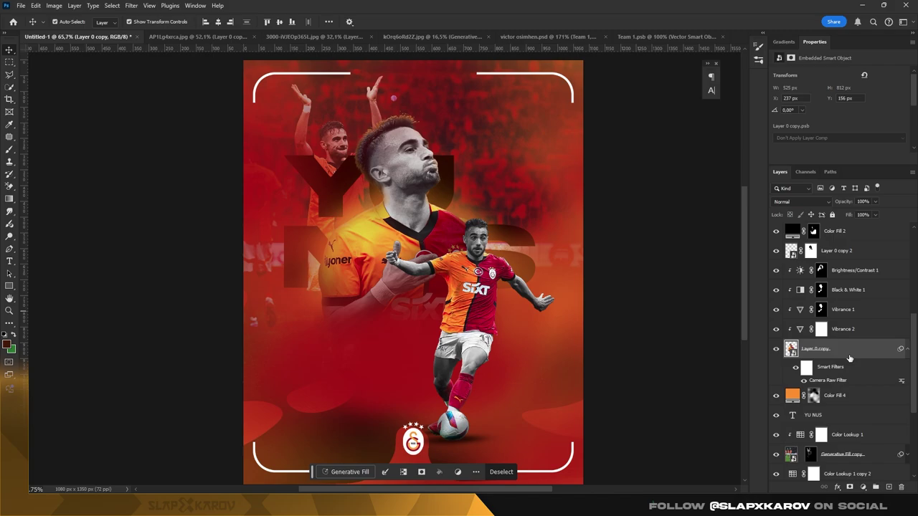
scroll(839, 355, up, 2)
scroll(841, 351, up, 2)
scroll(844, 347, up, 2)
scroll(845, 347, down, 2)
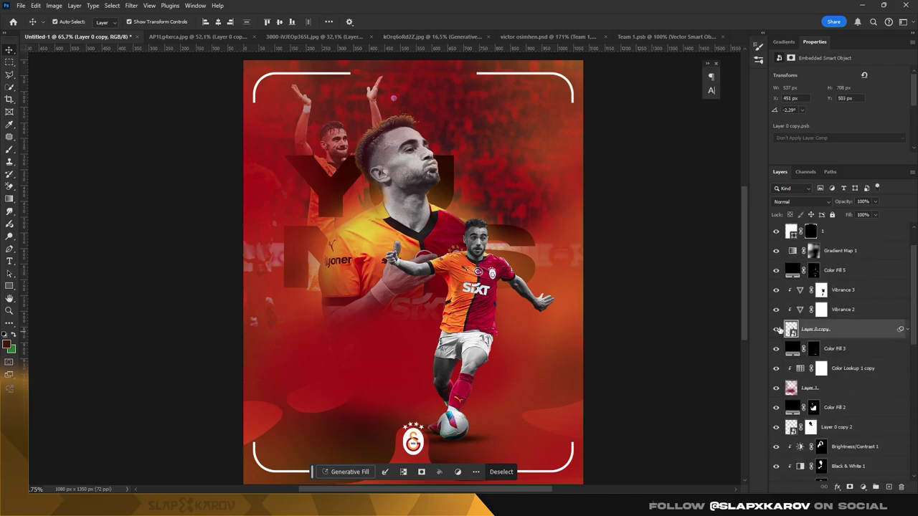
click(776, 328)
click(776, 328)
click(825, 349)
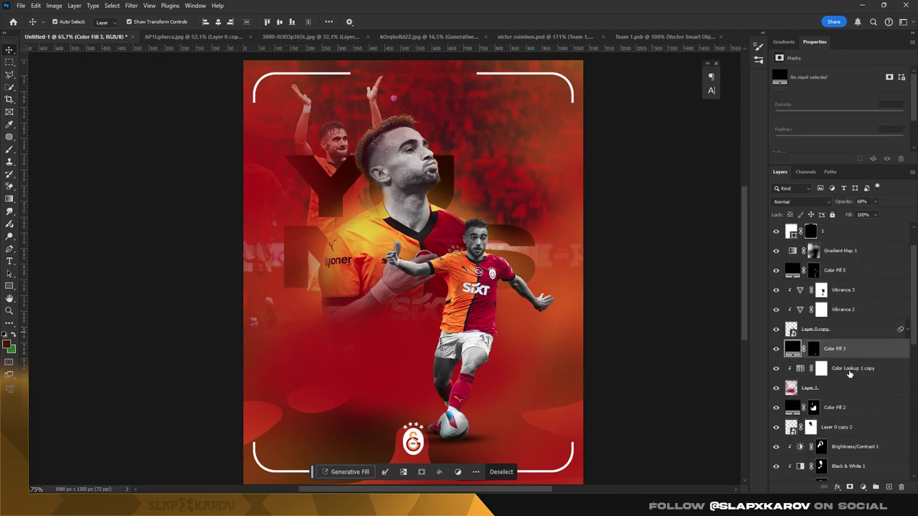
Toggle Color Fill 4 to check its effect and show the Layer 0 copy portrait again.
scroll(849, 374, down, 4)
click(832, 415)
click(776, 414)
click(776, 414)
click(775, 415)
click(776, 415)
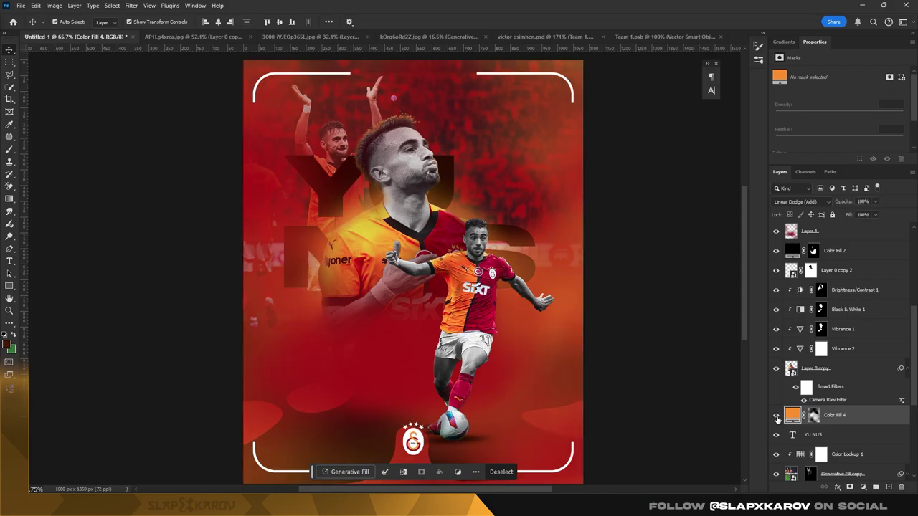
scroll(842, 386, up, 3)
scroll(841, 352, up, 2)
scroll(873, 348, up, 2)
scroll(875, 340, up, 3)
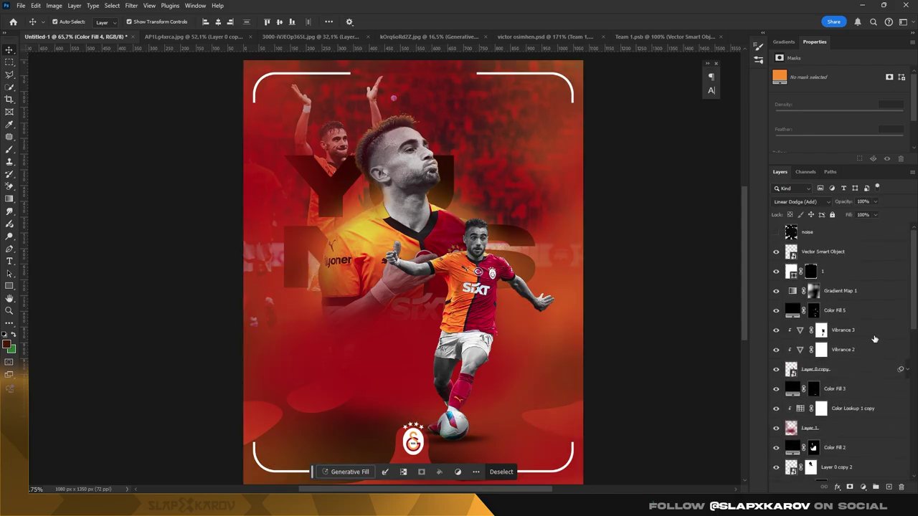
scroll(868, 344, down, 5)
click(775, 389)
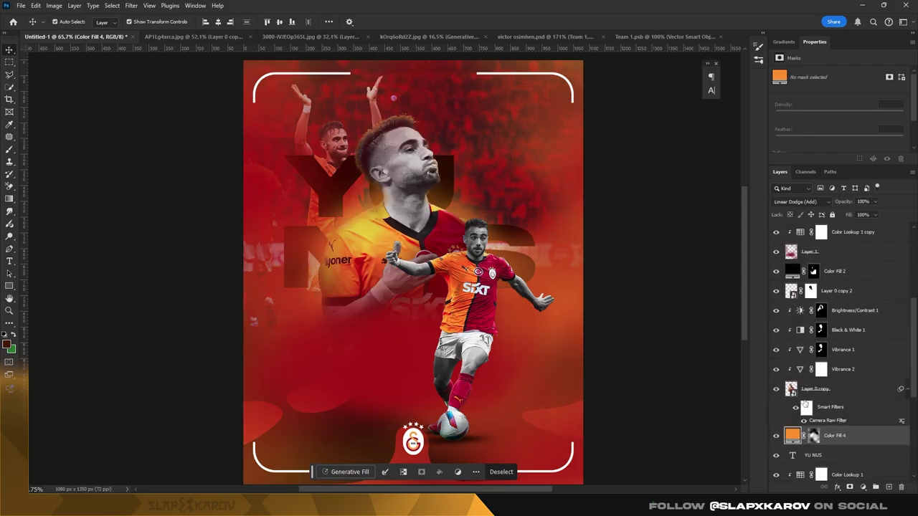
click(857, 292)
scroll(850, 310, up, 3)
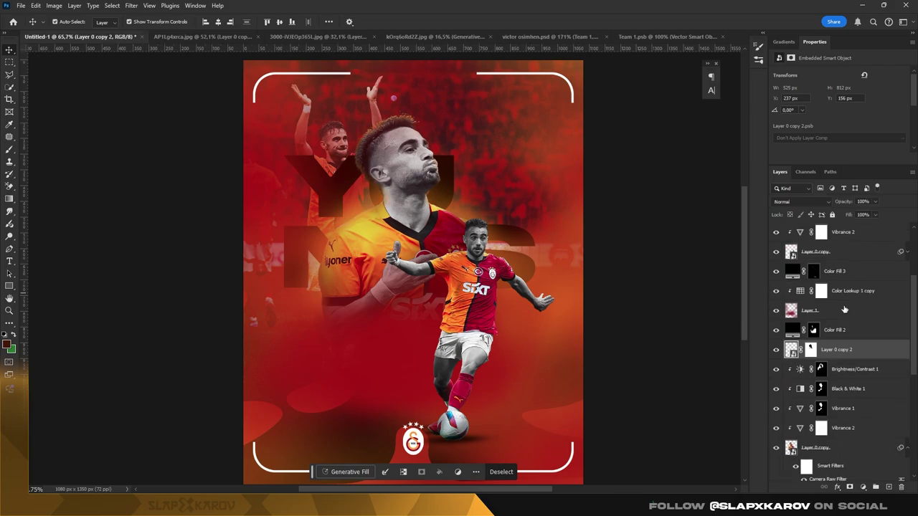
scroll(846, 311, up, 3)
Create a new empty layer, fill it with crimson as a test, and delete it.
click(824, 330)
key(ctrl+shift+alt+n)
key(alt+BackSpace)
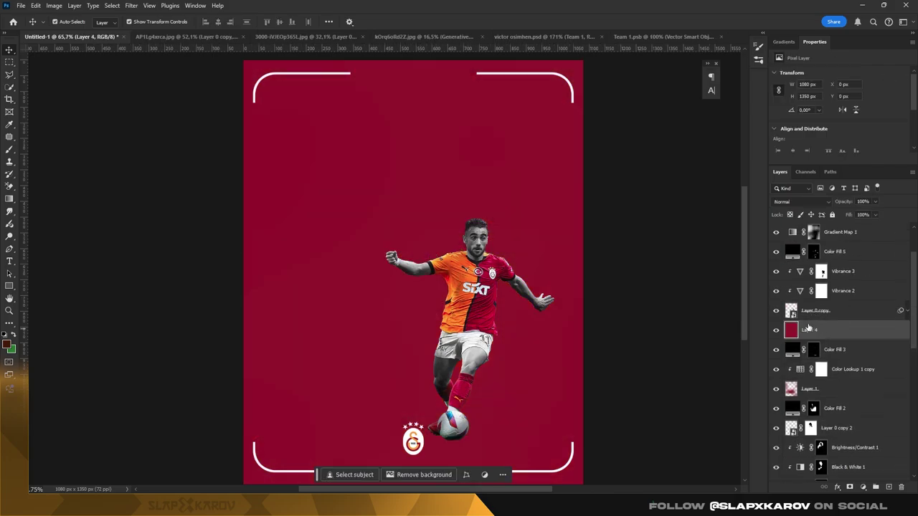
key(Delete)
Add a bright orange Solid Color fill layer and invert its mask to hide it.
click(862, 487)
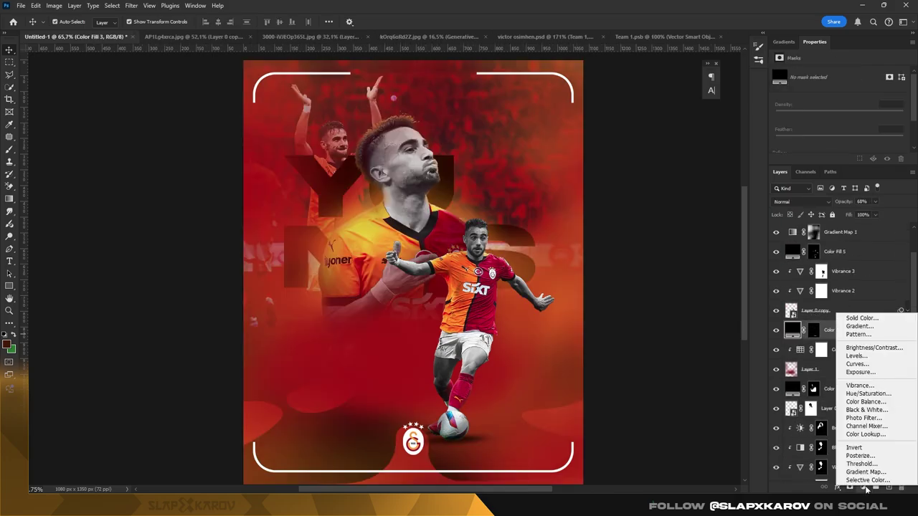
click(853, 317)
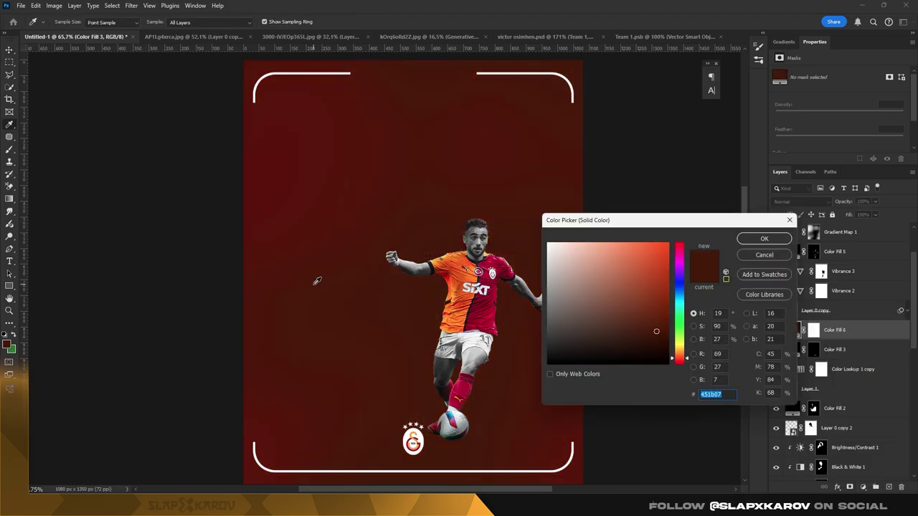
key(Up)
key(Up)
key(Up)
key(Up)
key(Up)
key(Up)
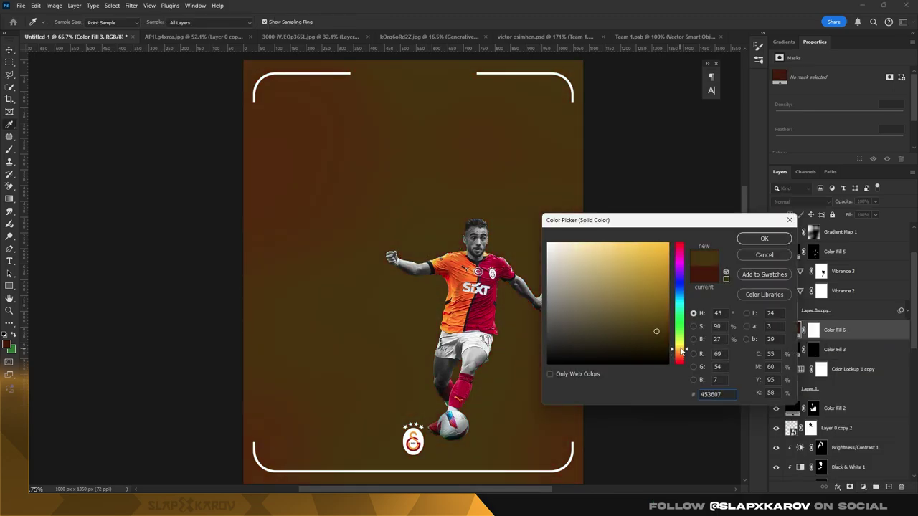
click(663, 252)
click(764, 239)
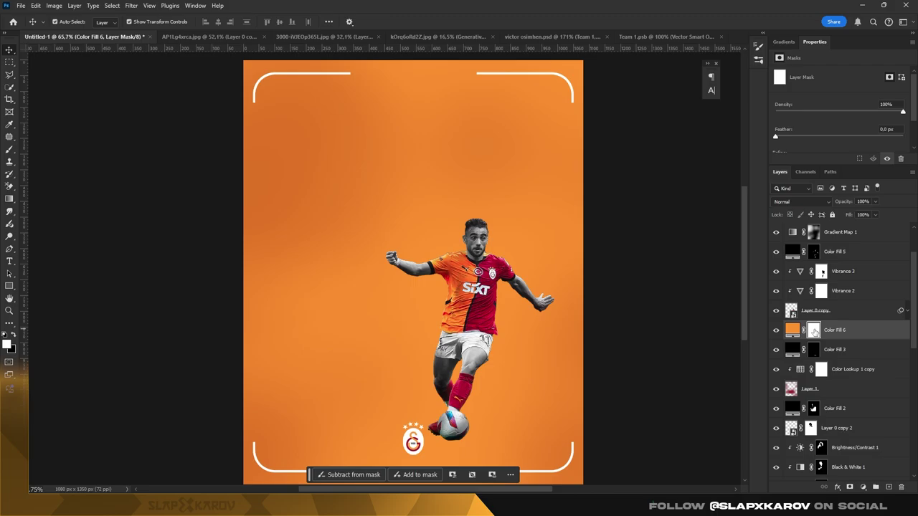
key(ctrl+i)
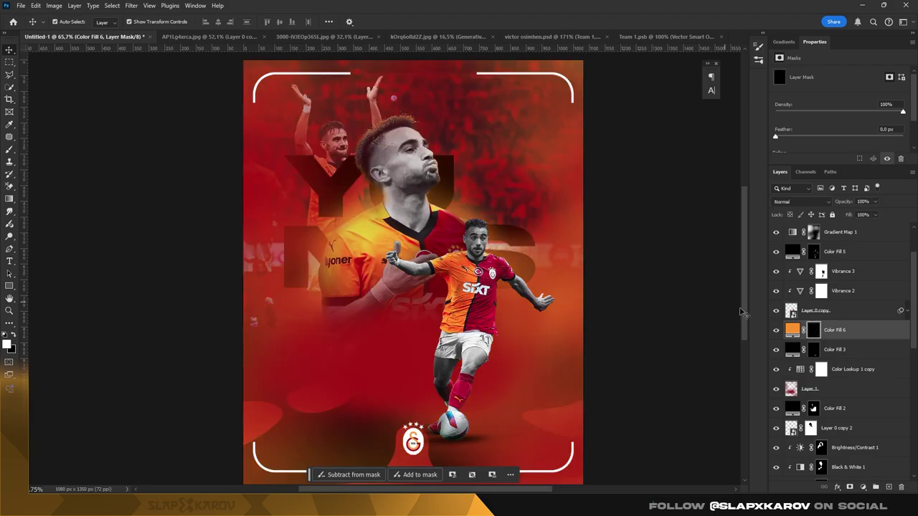
Paint orange glow around the player's torso and head on the mask, blending it as Linear Light.
click(9, 149)
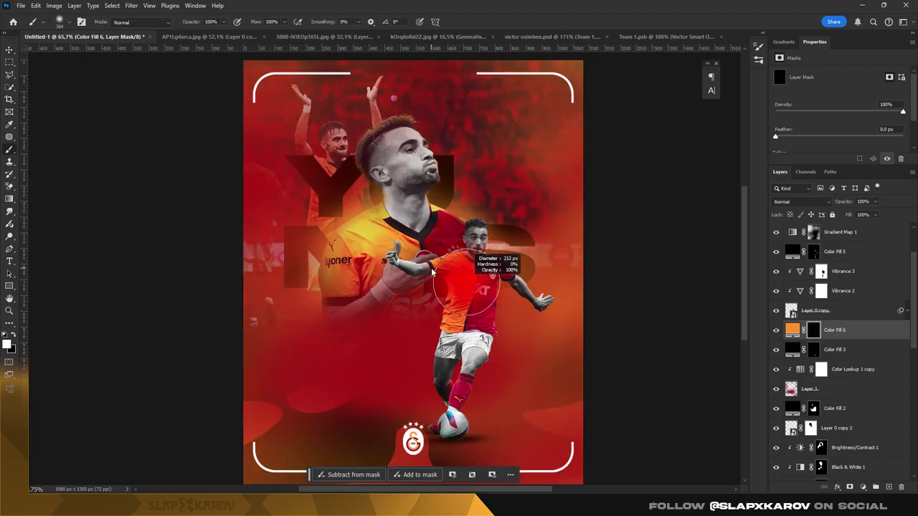
mouse_move(465, 337)
mouse_down()
mouse_move(505, 250)
mouse_move(480, 287)
mouse_move(512, 363)
mouse_move(456, 379)
mouse_move(479, 443)
mouse_up()
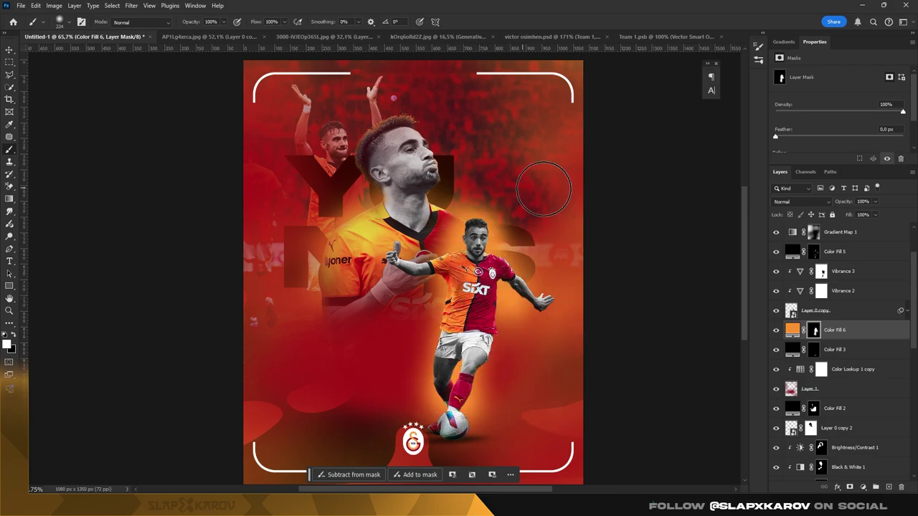
click(799, 201)
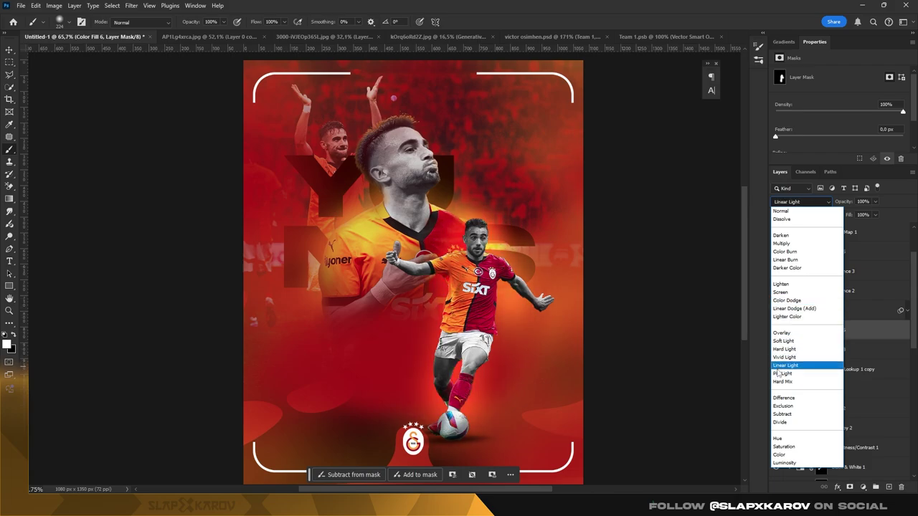
click(785, 365)
Add glow over the raised arm and remove spill from the fist and dark S letter.
drag(475, 416, 495, 416)
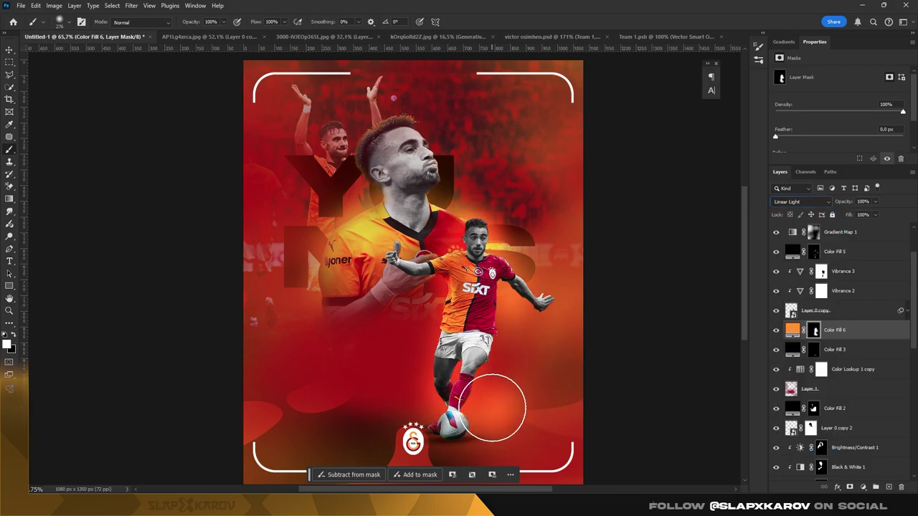
key(x)
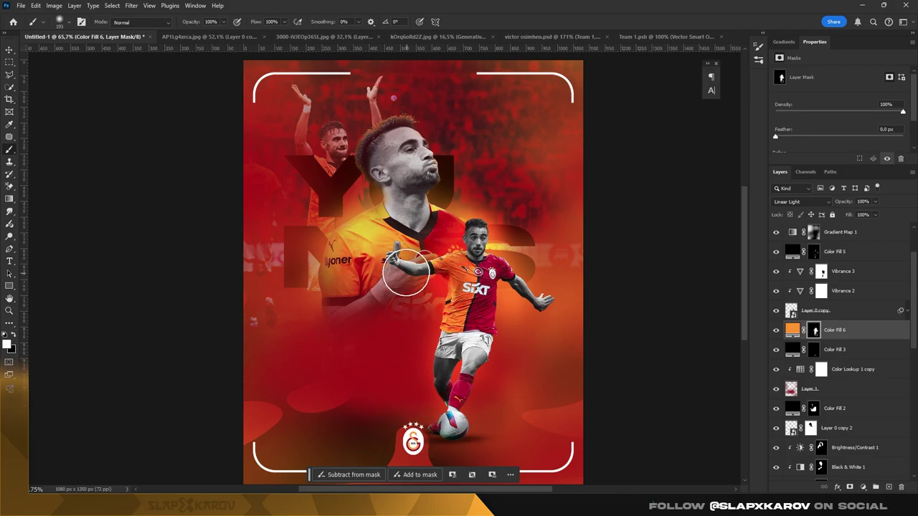
drag(406, 272, 451, 287)
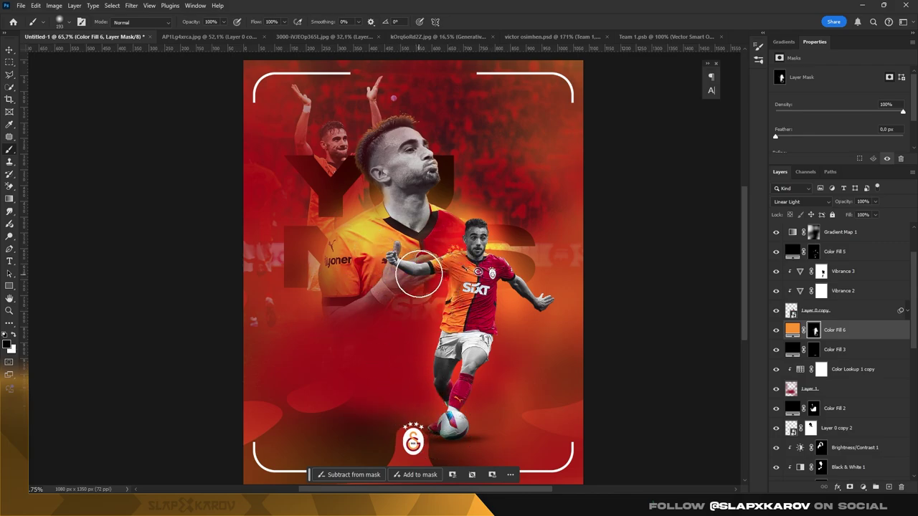
drag(462, 384, 444, 305)
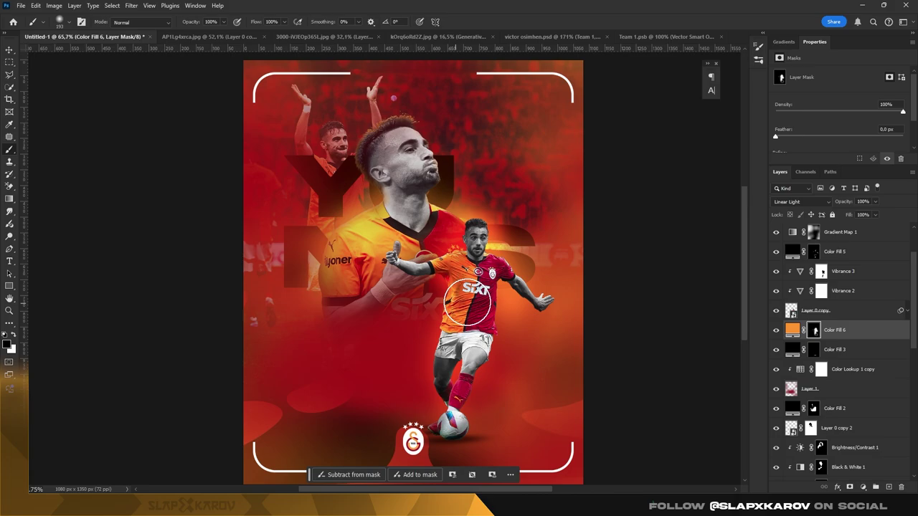
drag(516, 234, 450, 205)
drag(531, 234, 467, 195)
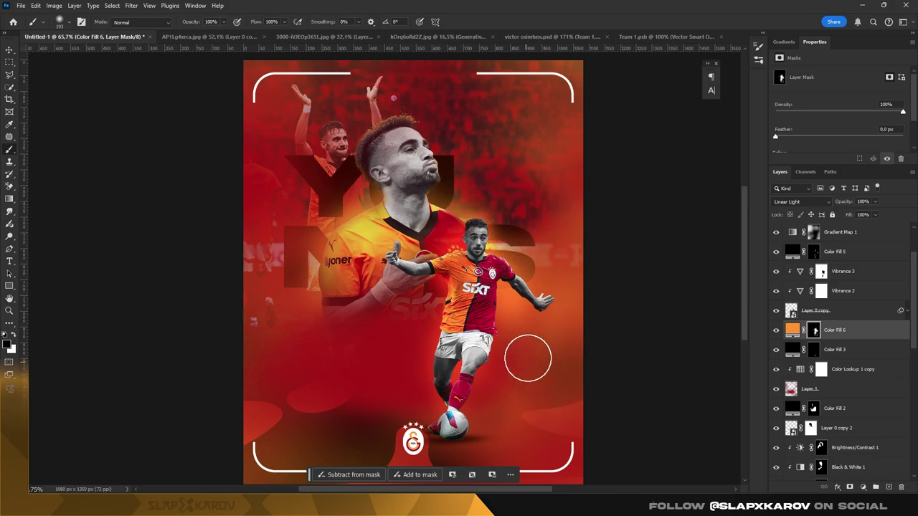
alt+right_click(528, 359)
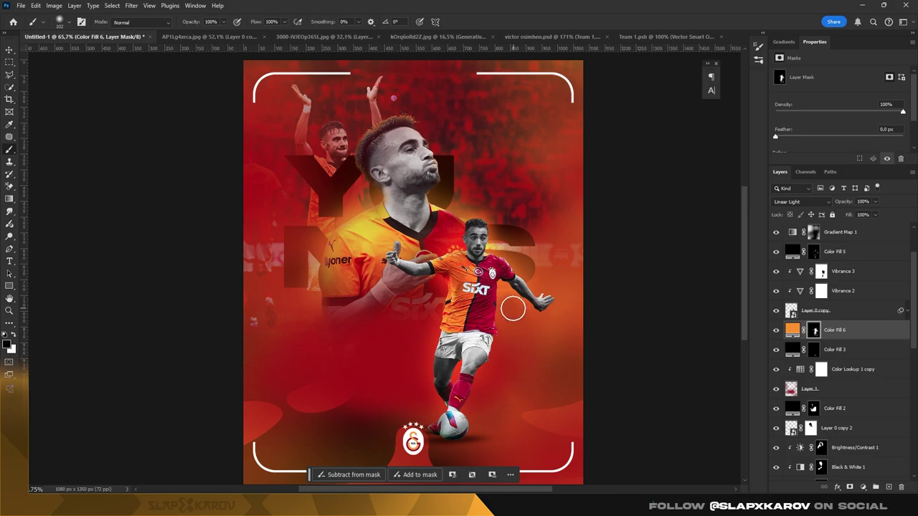
alt+right_click(551, 267)
Zoom out to the whole poster and select the action player layer.
key(z)
mouse_move(502, 407)
mouse_down()
mouse_move(393, 171)
mouse_move(479, 243)
mouse_move(458, 173)
mouse_up()
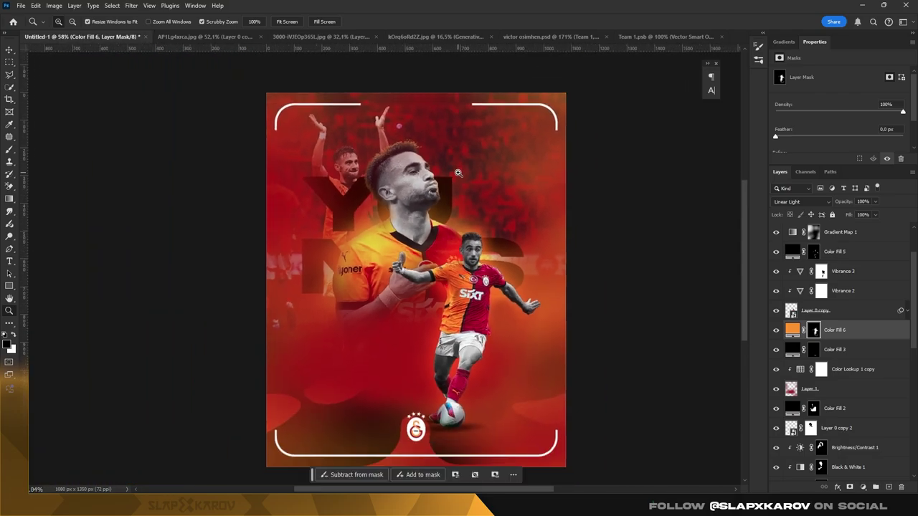
click(848, 313)
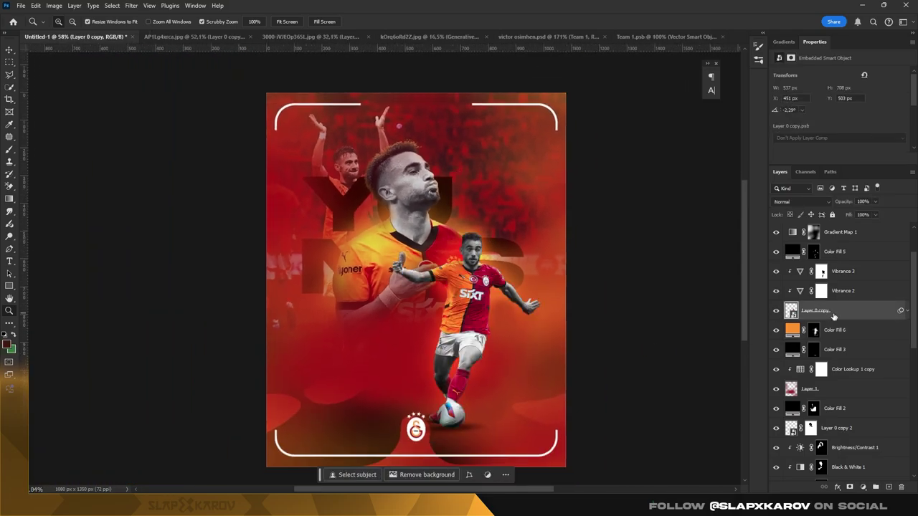
Open the Blur Gallery on the player layer with Uniform noise and Path Blur settings.
key(ctrl+alt+f)
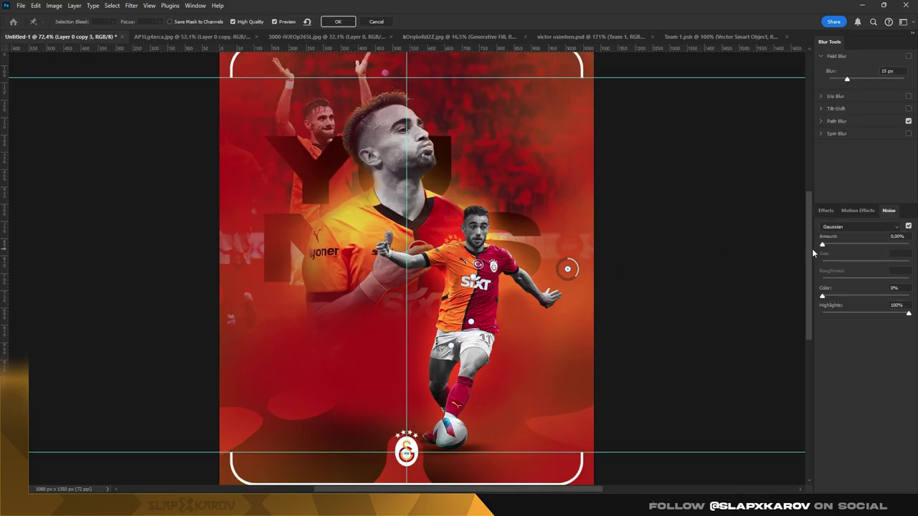
click(859, 226)
click(839, 237)
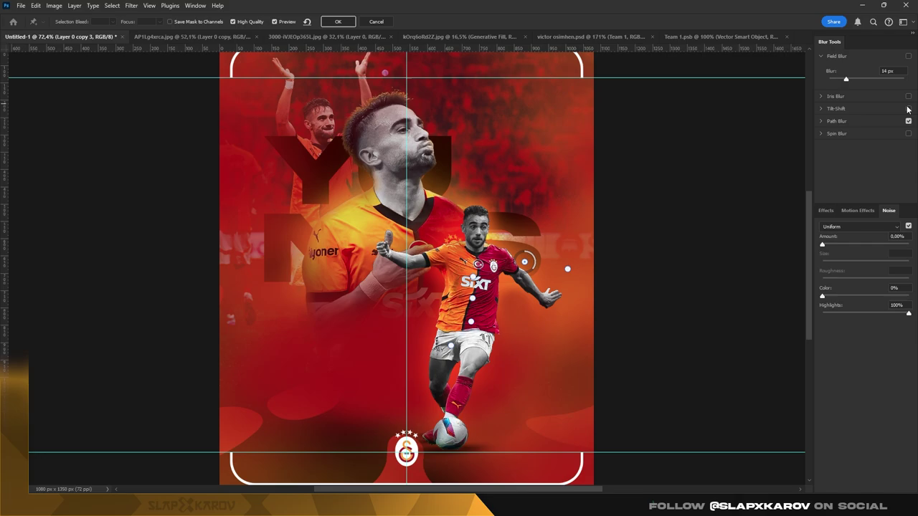
click(821, 120)
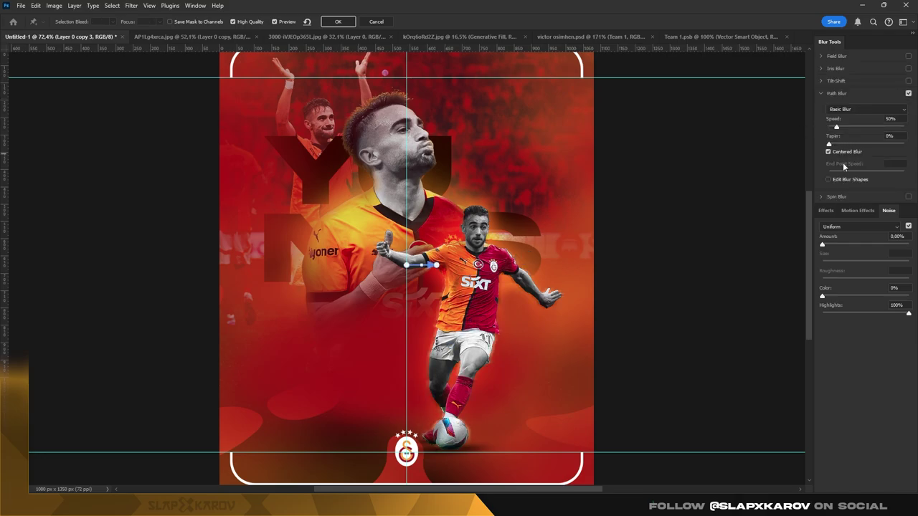
click(828, 152)
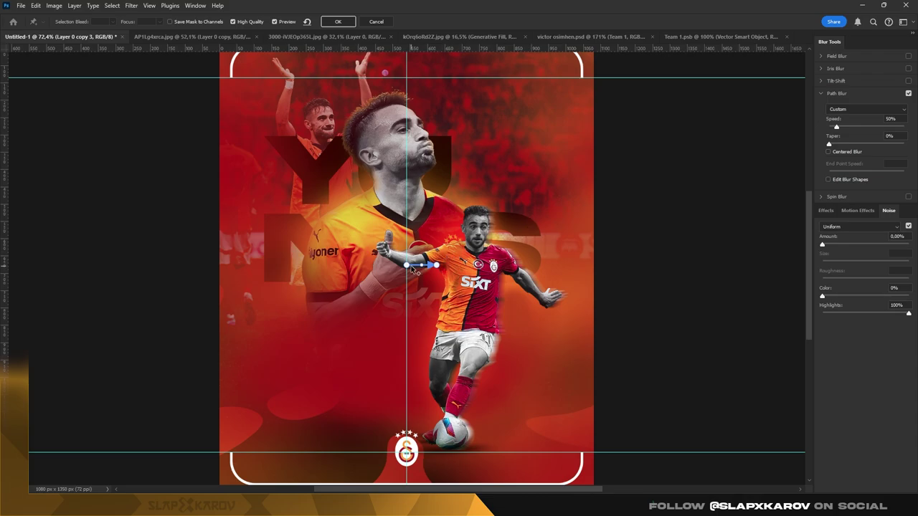
Shape a curved blur path from the player up toward the large portrait's head and strengthen it.
drag(413, 273, 528, 253)
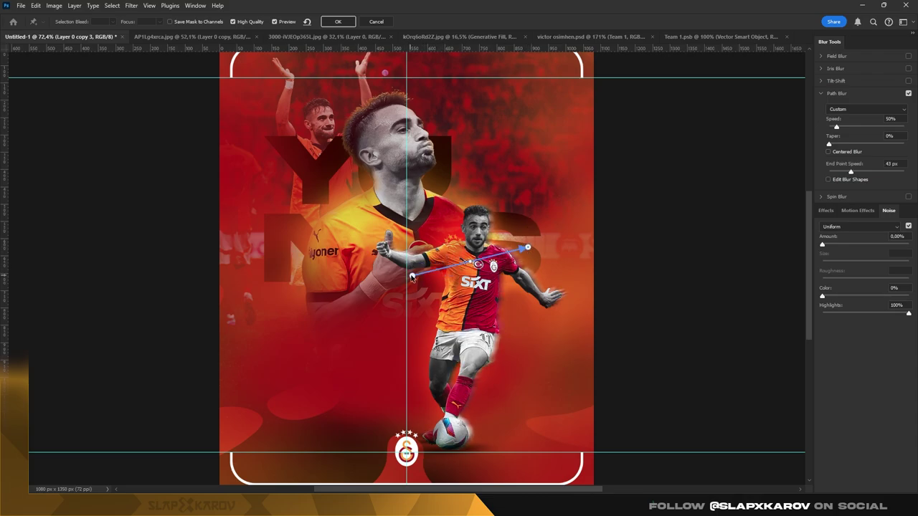
drag(412, 277, 496, 269)
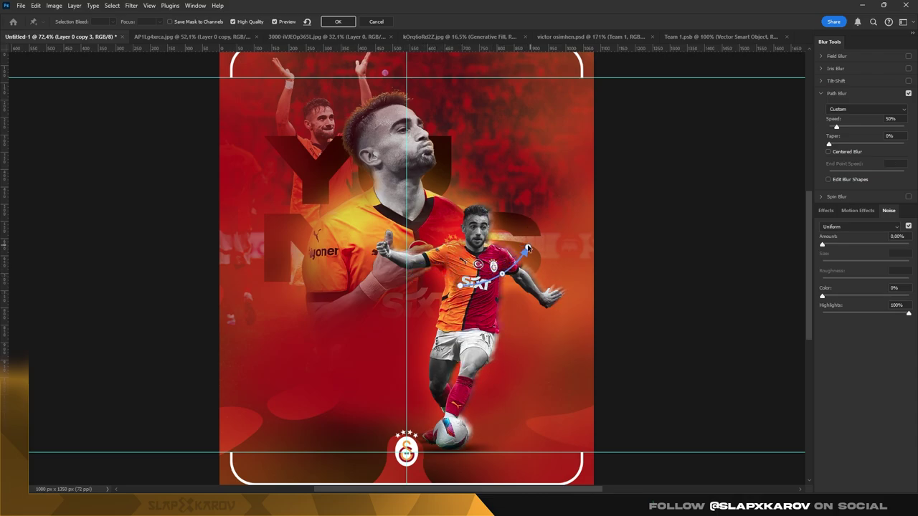
mouse_move(572, 230)
mouse_down()
mouse_move(583, 236)
mouse_move(399, 221)
mouse_up()
drag(503, 274, 428, 267)
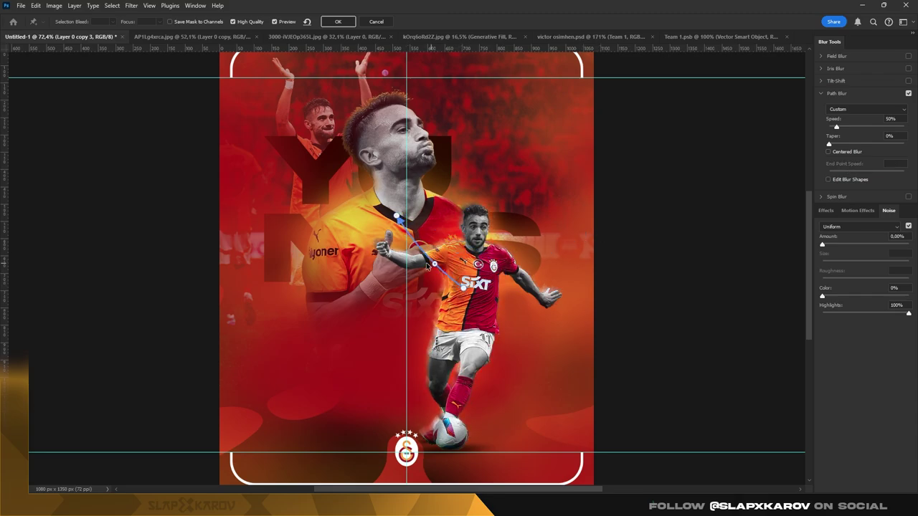
drag(397, 216, 334, 204)
drag(463, 288, 457, 304)
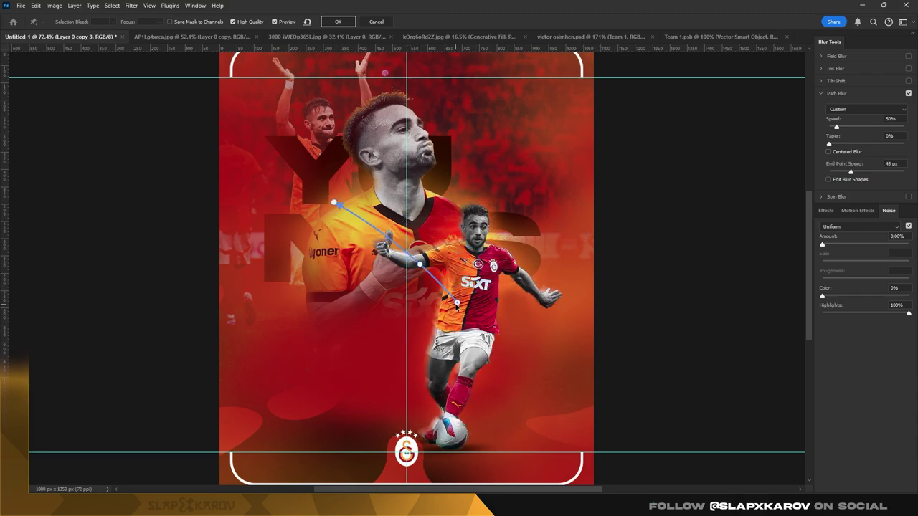
drag(421, 267, 436, 242)
drag(456, 303, 482, 274)
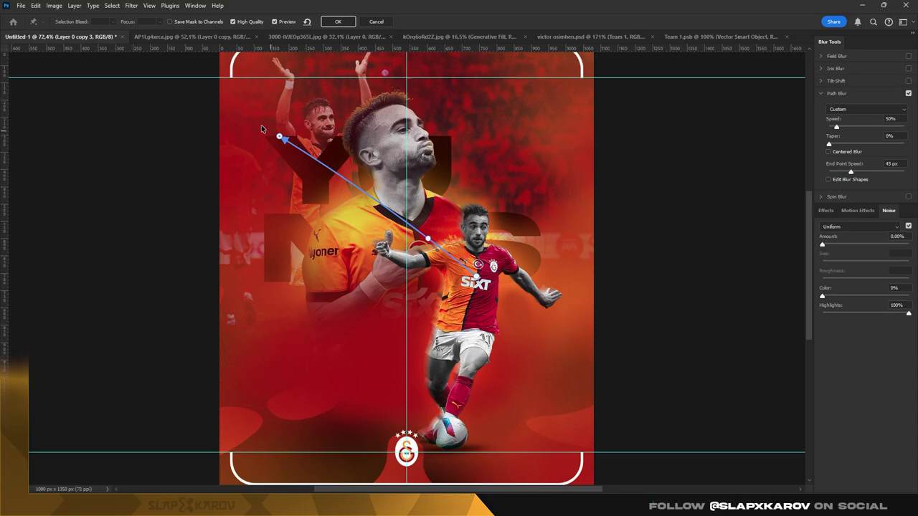
drag(838, 127, 851, 129)
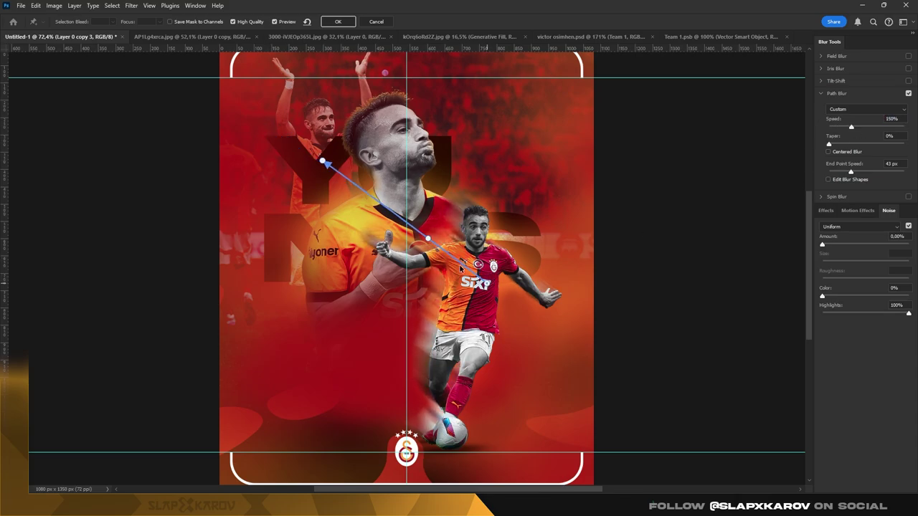
drag(425, 239, 417, 231)
drag(323, 163, 371, 146)
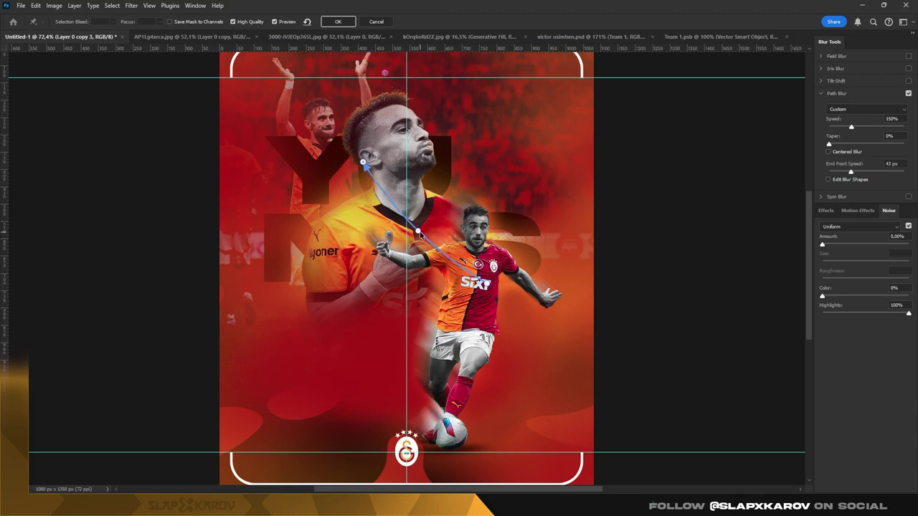
drag(419, 233, 423, 231)
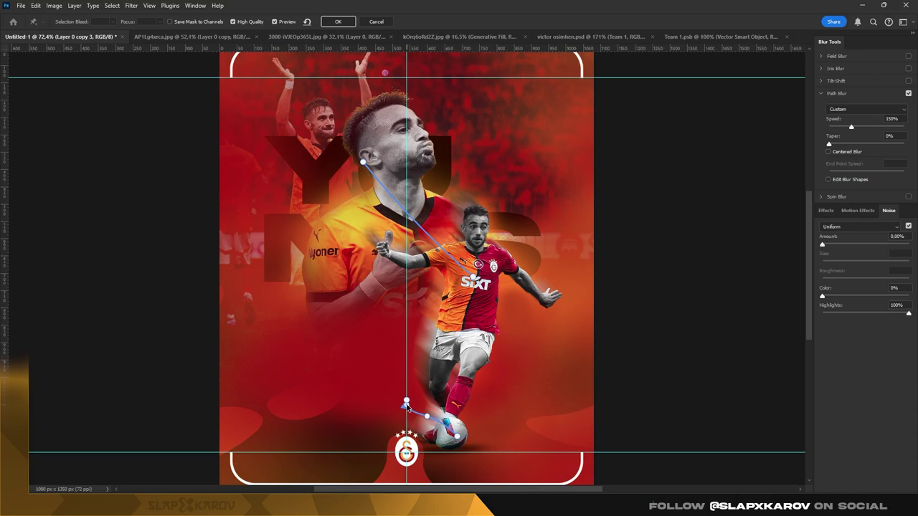
Add a blur path sweeping left from the ball, set Speed to 150%, and apply.
drag(388, 395, 340, 390)
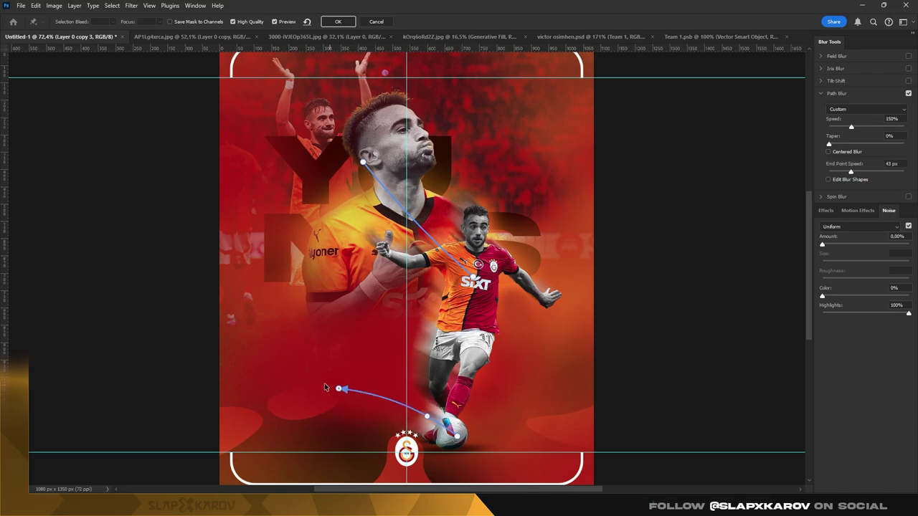
drag(851, 127, 860, 129)
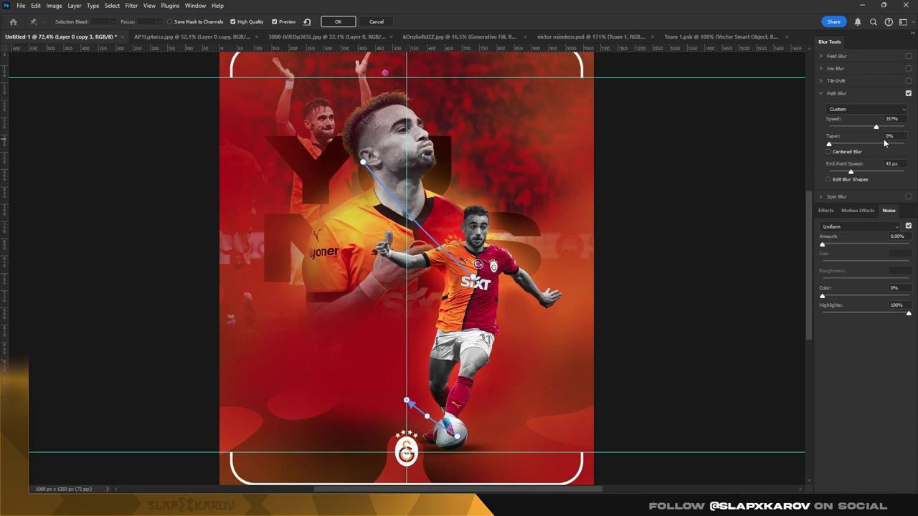
click(891, 118)
text(150)
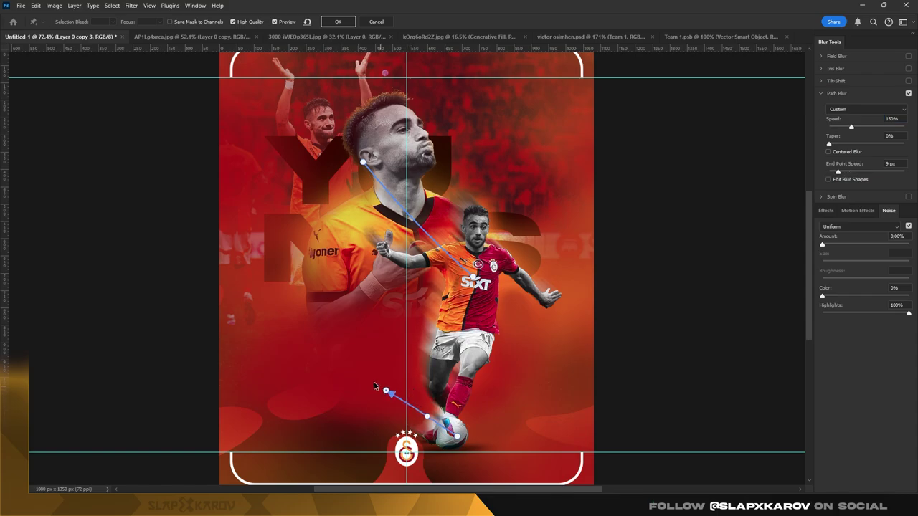
drag(374, 386, 249, 343)
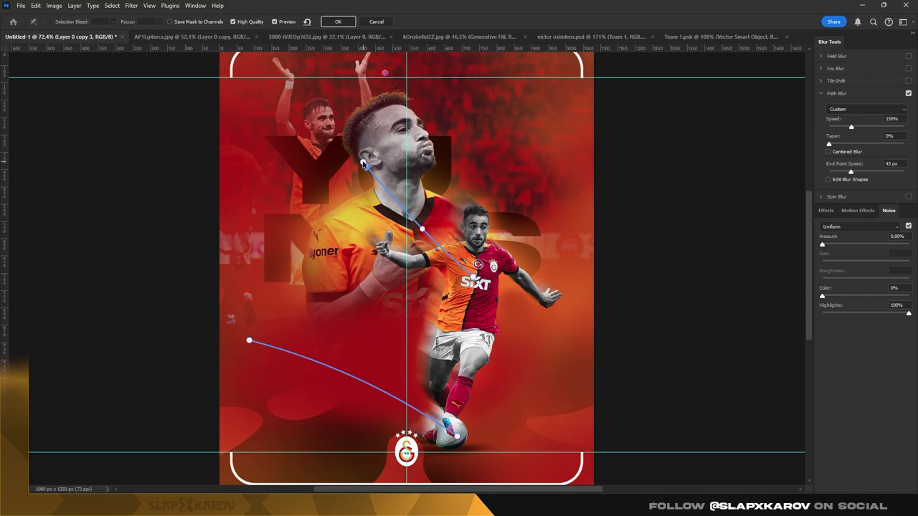
drag(363, 163, 344, 171)
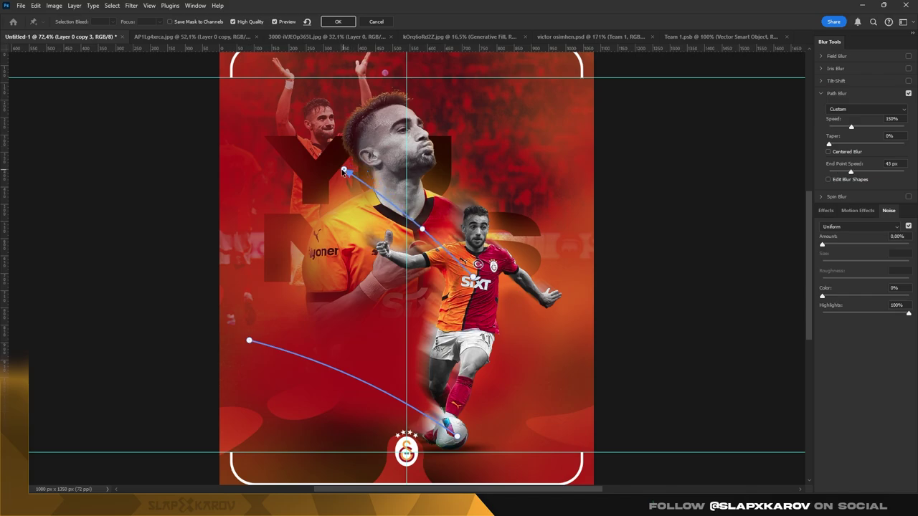
click(350, 24)
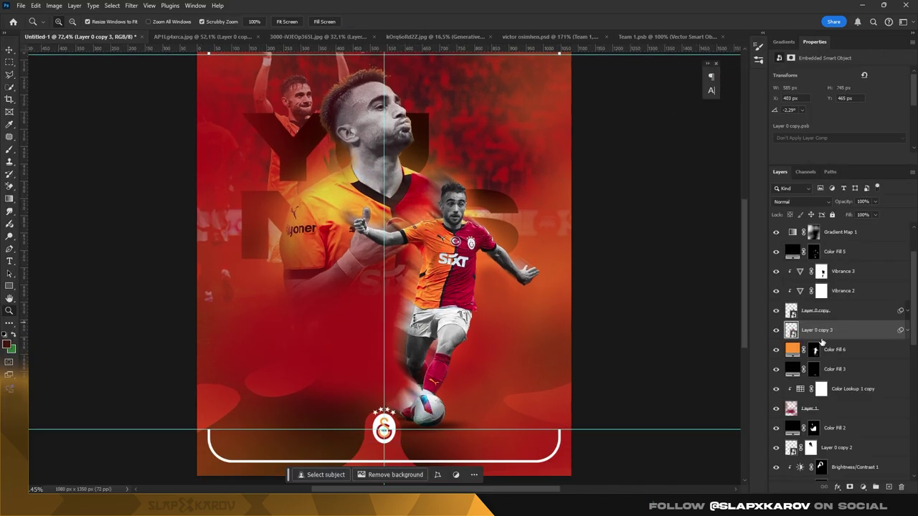
Mask the blurred player layer and lightly paint the chest with an 18% opacity white brush.
click(850, 487)
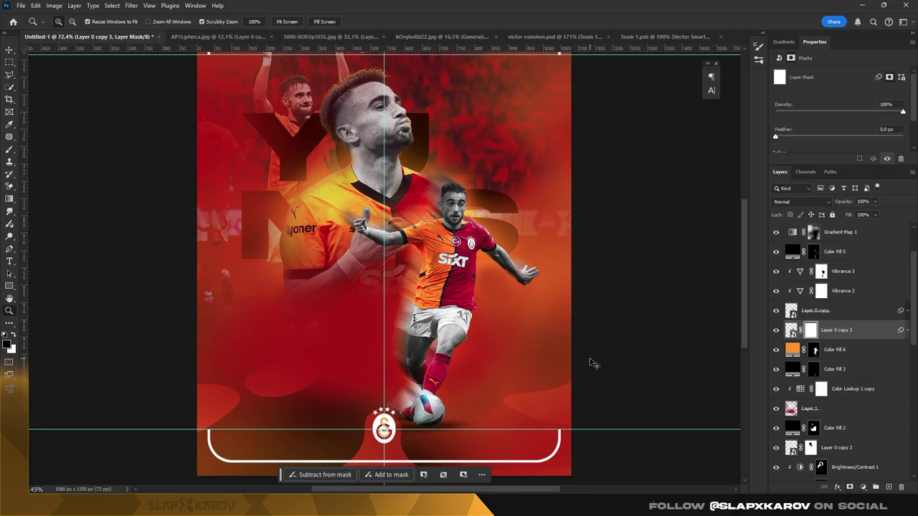
click(10, 149)
right_click(399, 246)
click(293, 231)
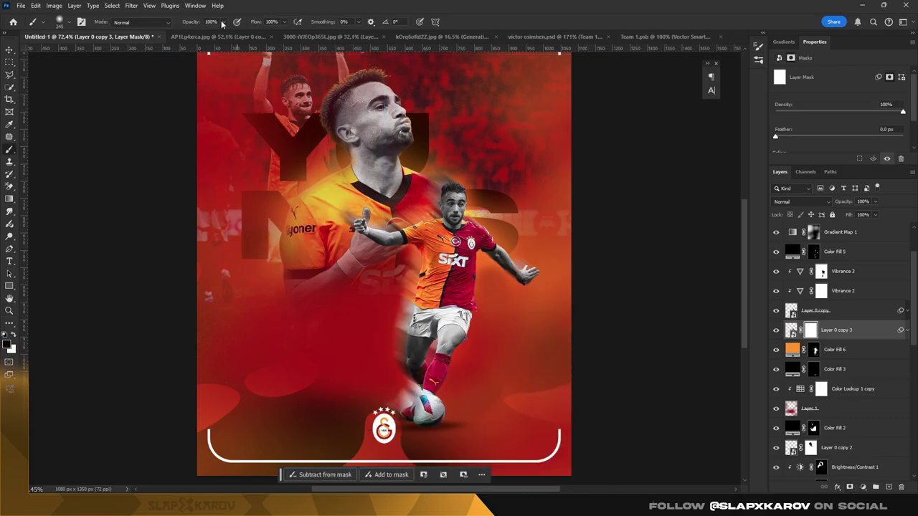
drag(222, 22, 188, 36)
key(x)
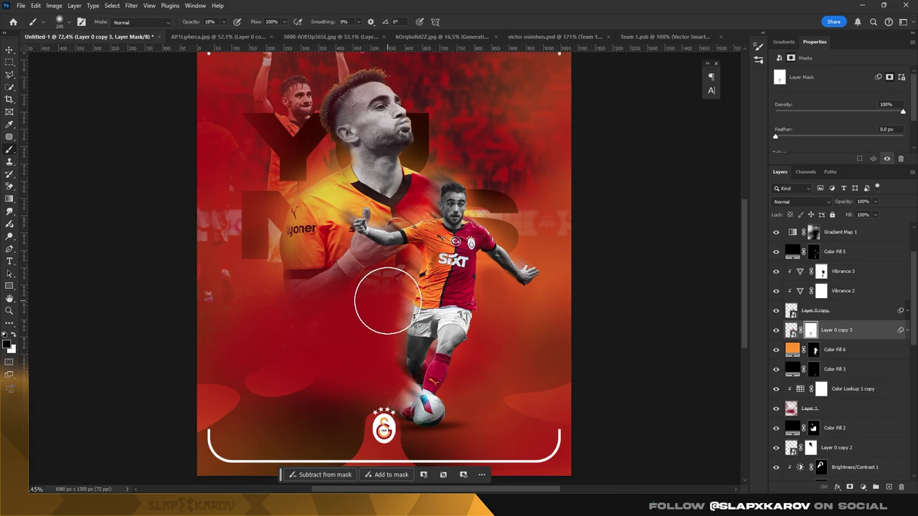
drag(387, 301, 430, 185)
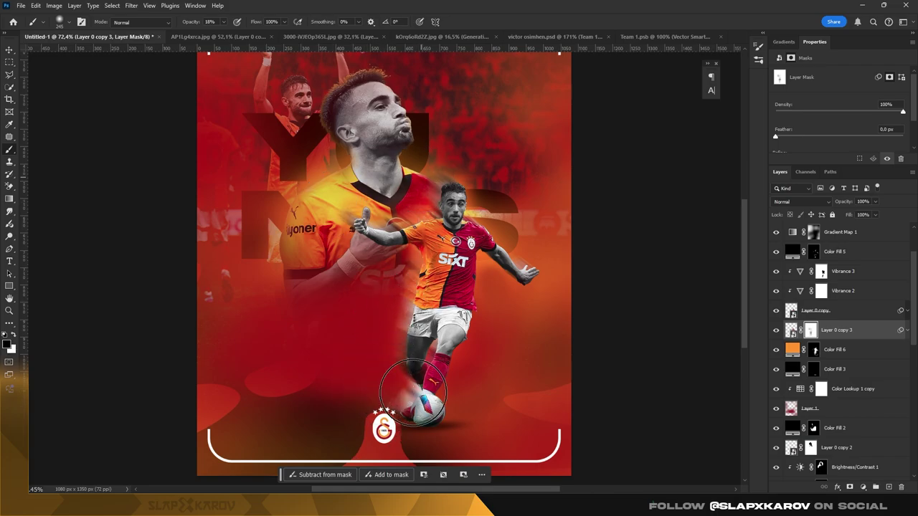
Zoom out, duplicate the player as Layer 0 copy 4, and move it up the stack.
key(z)
drag(413, 393, 731, 335)
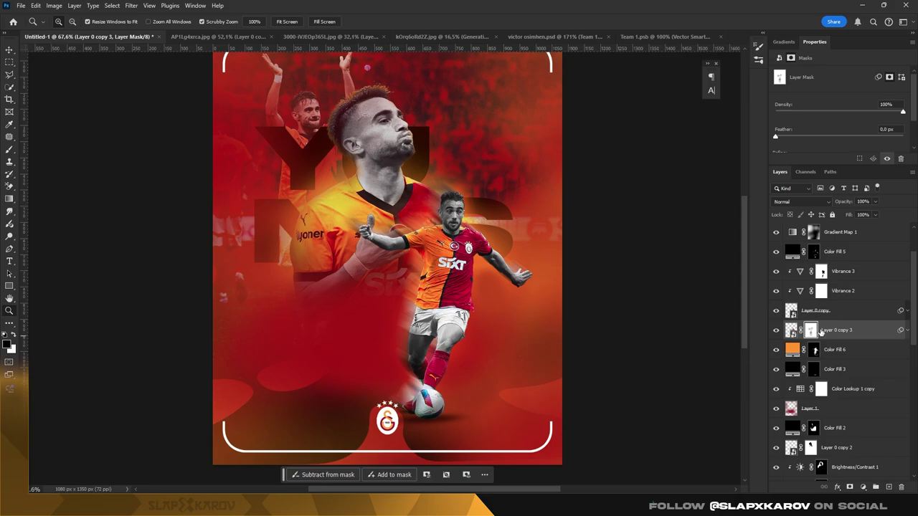
key(ctrl+j)
mouse_move(817, 330)
mouse_down()
mouse_move(853, 222)
mouse_move(854, 269)
mouse_up()
Open Path Blur in the Blur Gallery on Layer 0 copy 4 and enable Spin Blur and Path Blur.
click(472, 414)
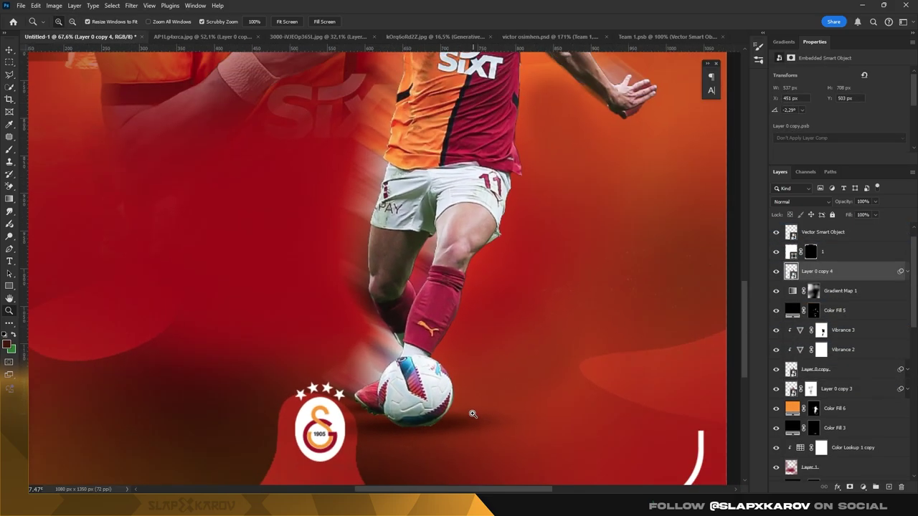
drag(472, 414, 259, 216)
click(127, 6)
mouse_move(137, 156)
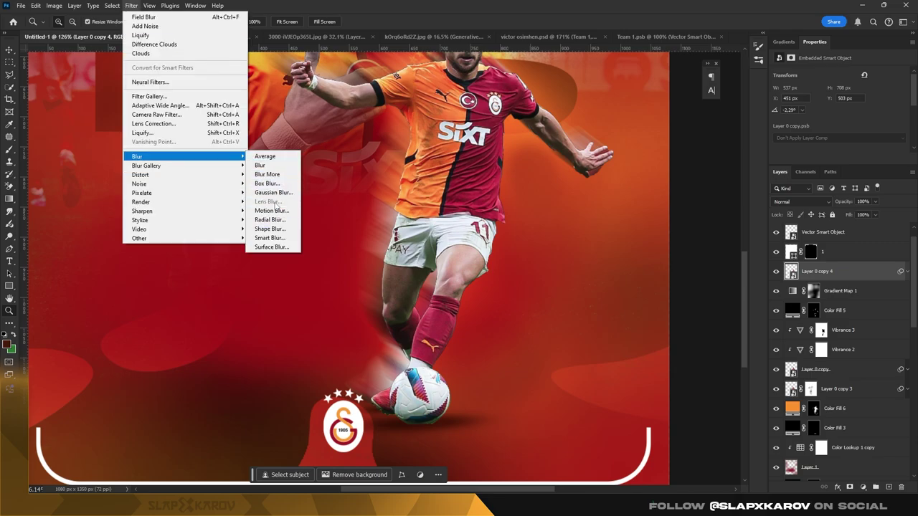
click(267, 193)
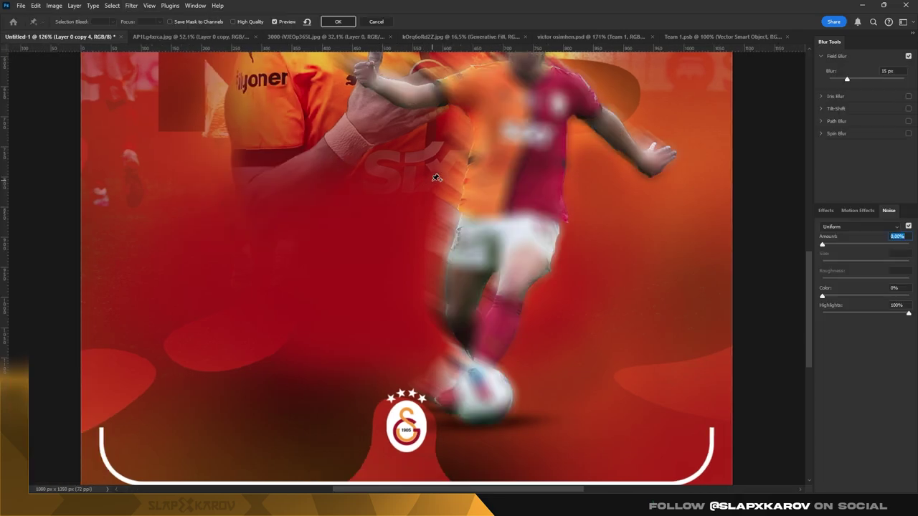
click(908, 134)
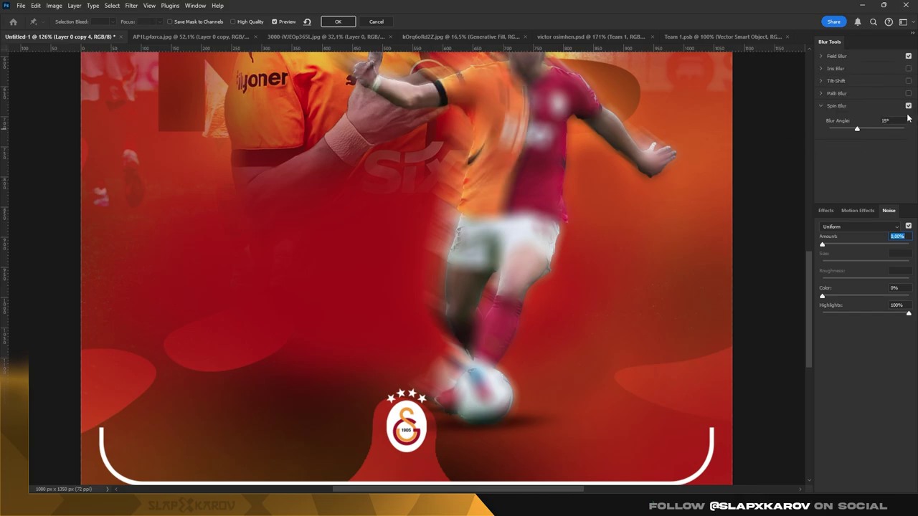
click(489, 394)
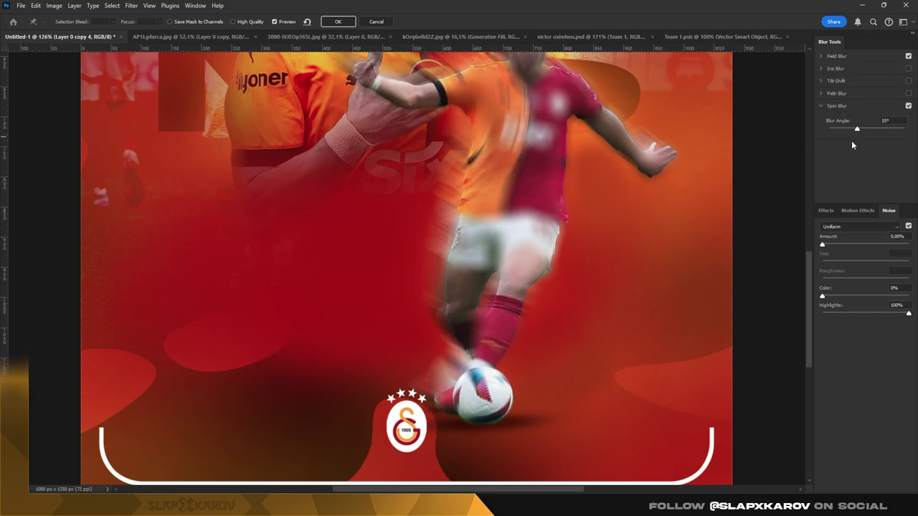
click(826, 94)
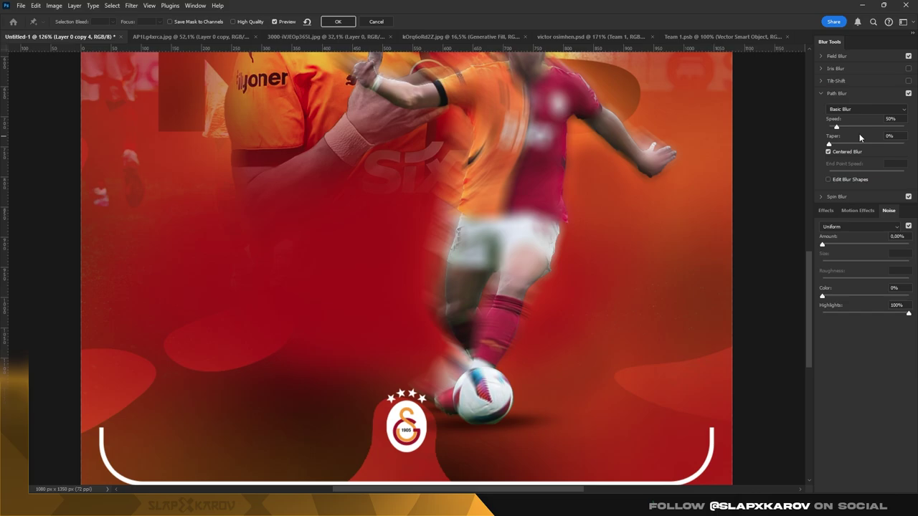
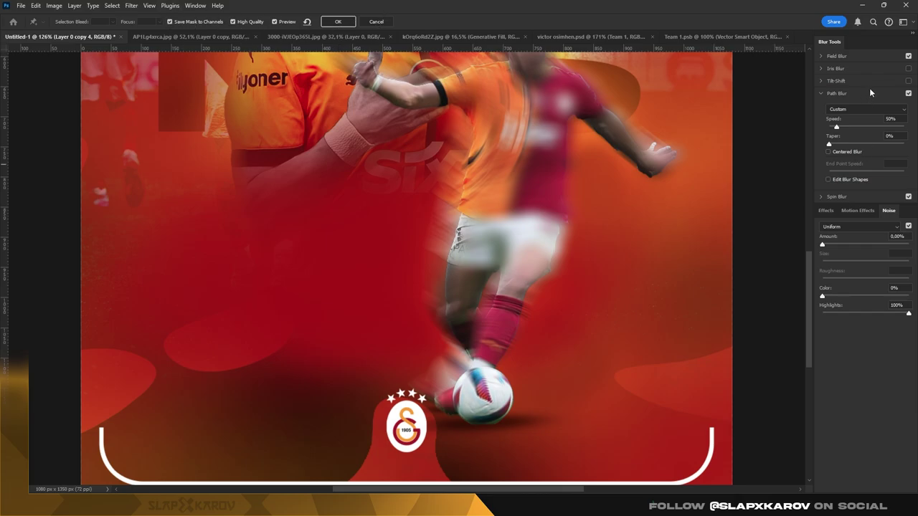
Turn off the path and field blurs, keep Uniform noise, and show the guides.
click(860, 110)
click(861, 111)
click(822, 93)
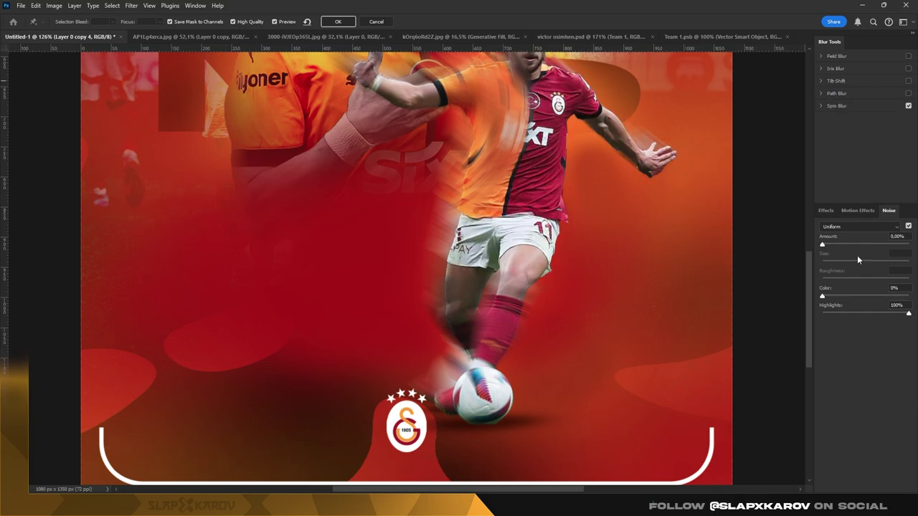
click(868, 228)
click(867, 231)
key(ctrl+semicolon)
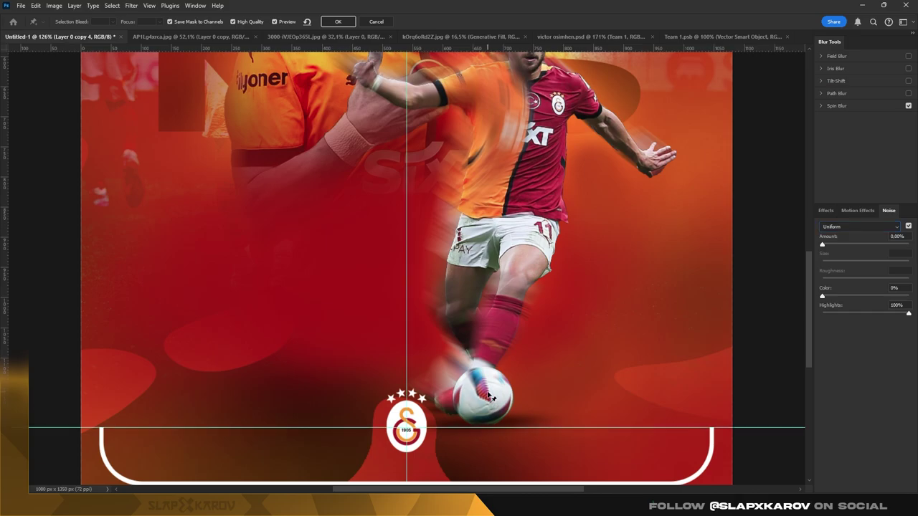
Cancel the Blur Gallery unapplied and bring up the Filter > Blur submenu.
scroll(464, 109, up, 2)
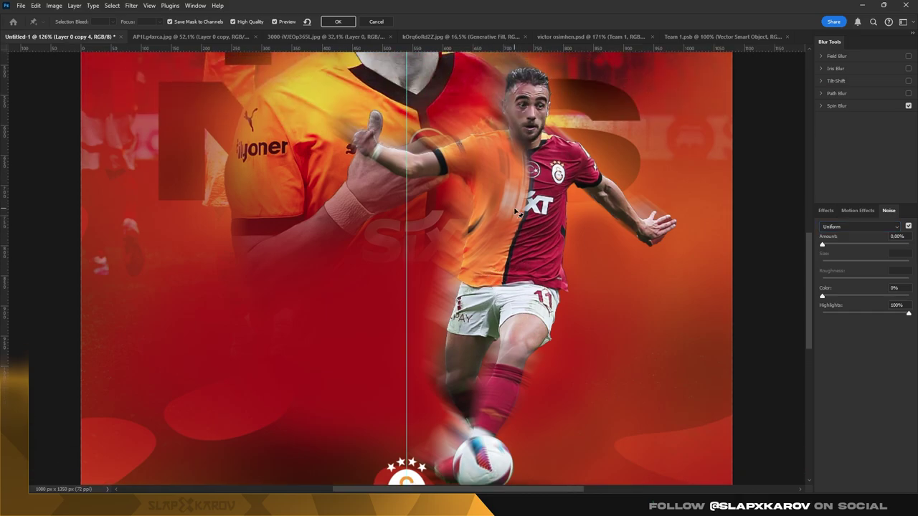
scroll(555, 211, up, 3)
click(377, 22)
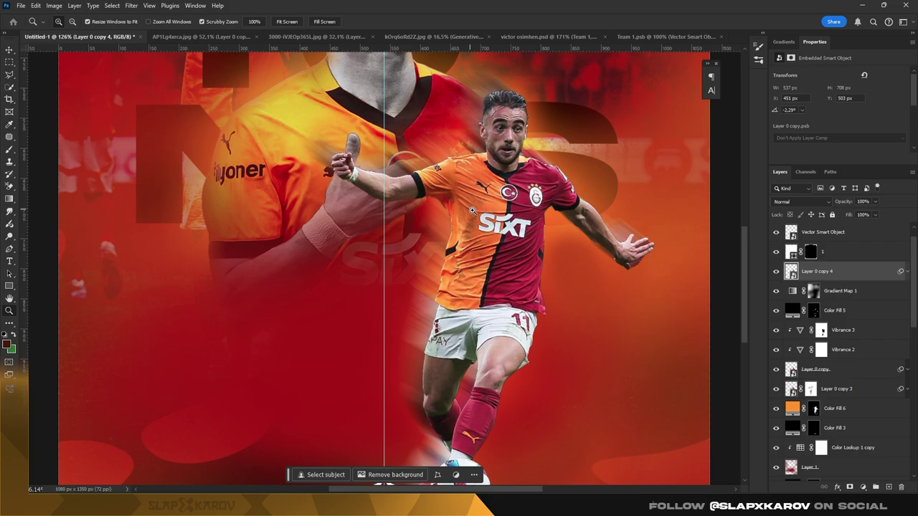
scroll(467, 291, down, 3)
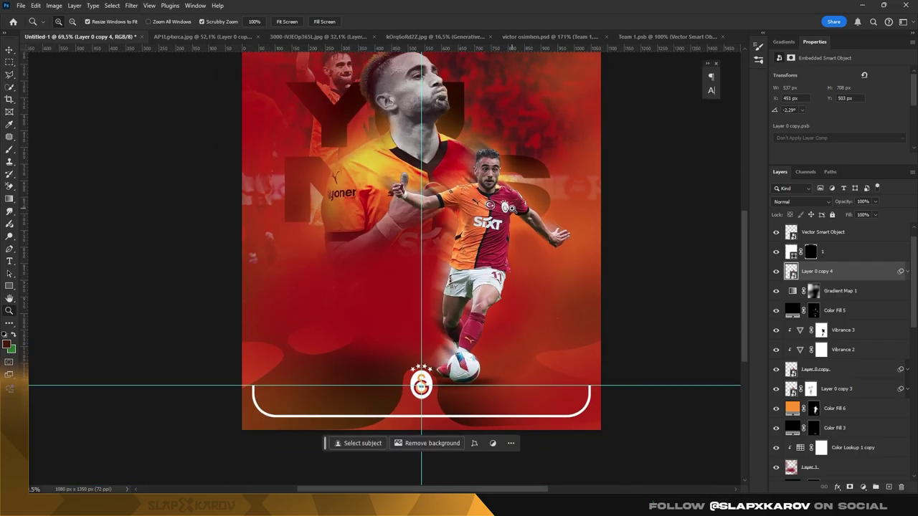
click(905, 272)
click(131, 5)
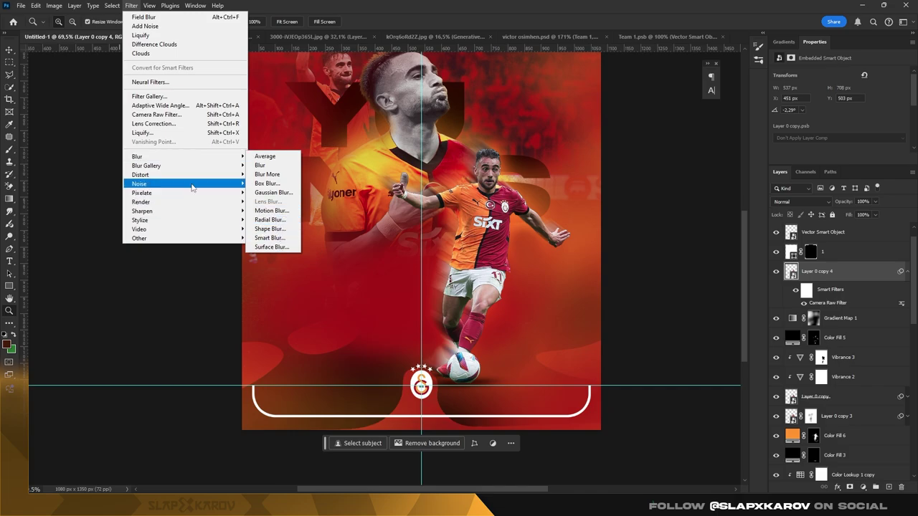
Apply a 45° Spin Blur with its ellipse centred and fitted over the football.
mouse_move(146, 166)
click(267, 201)
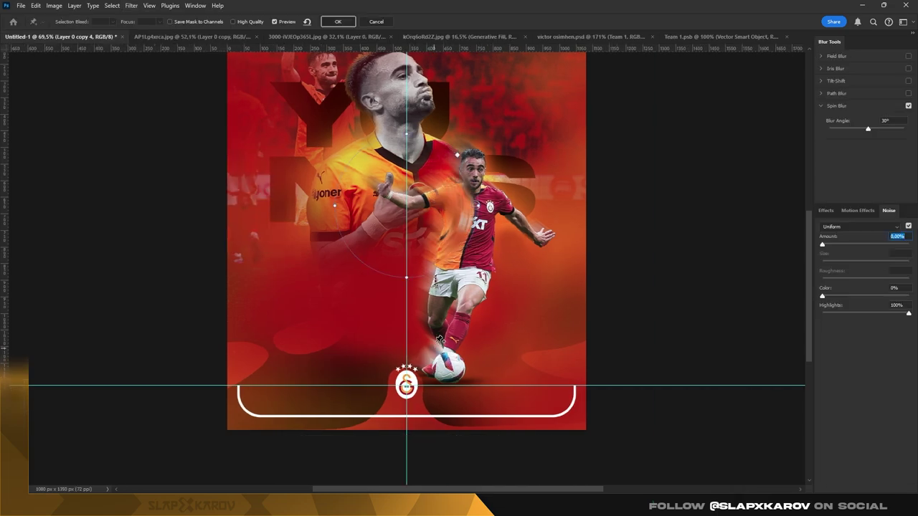
mouse_move(407, 208)
mouse_down()
mouse_move(448, 368)
mouse_move(485, 368)
mouse_up()
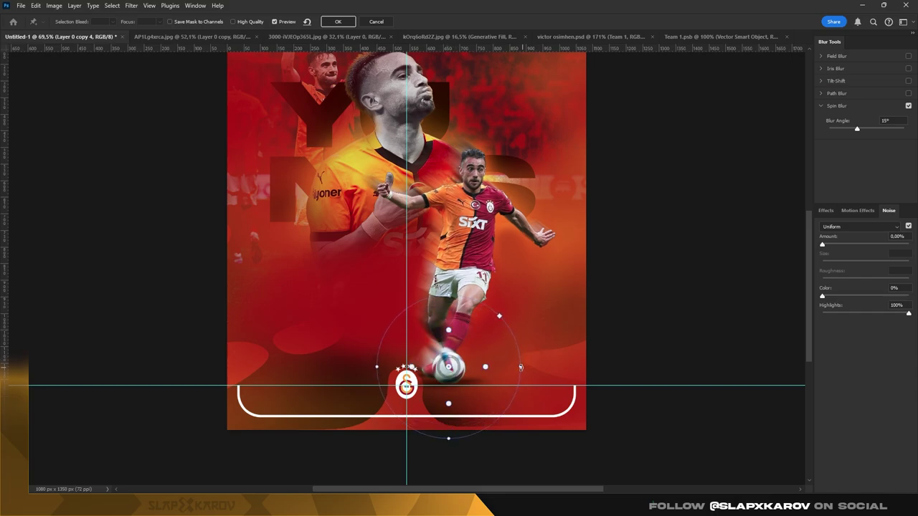
mouse_move(520, 366)
mouse_down()
mouse_move(492, 337)
mouse_move(448, 409)
mouse_up()
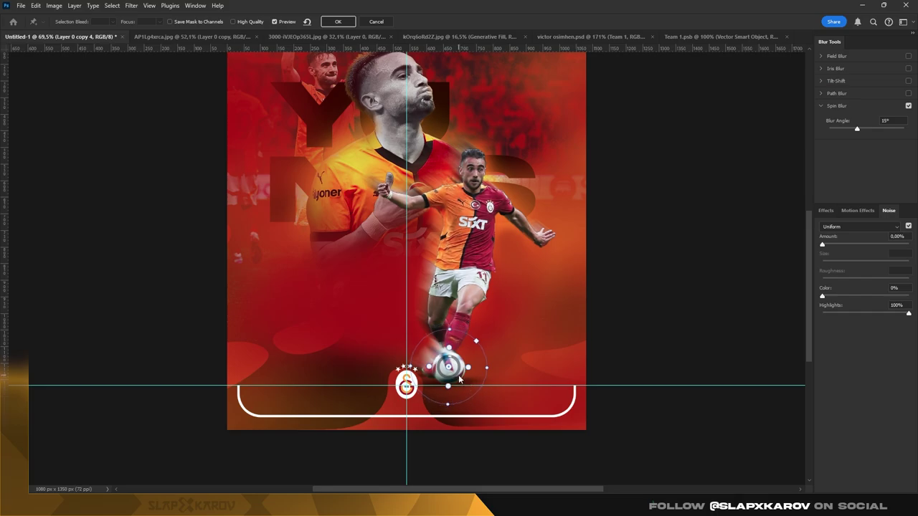
drag(459, 362, 459, 363)
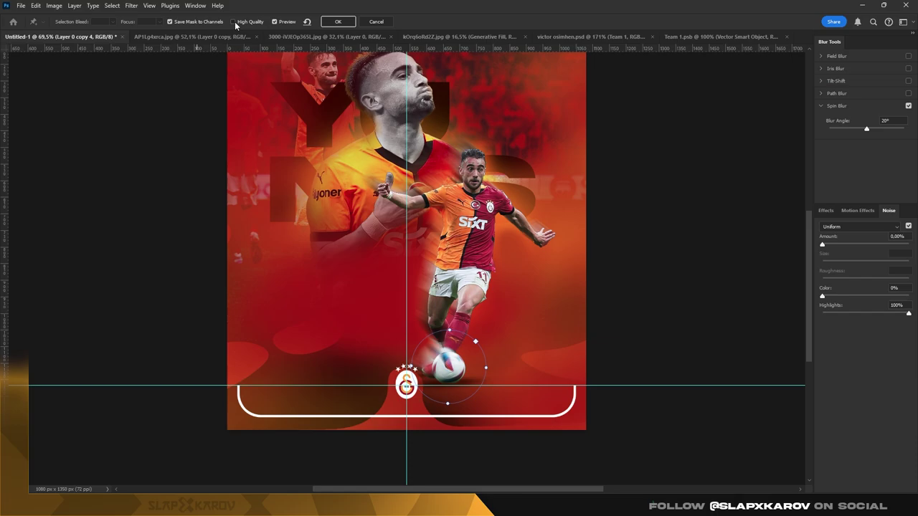
drag(458, 365, 459, 367)
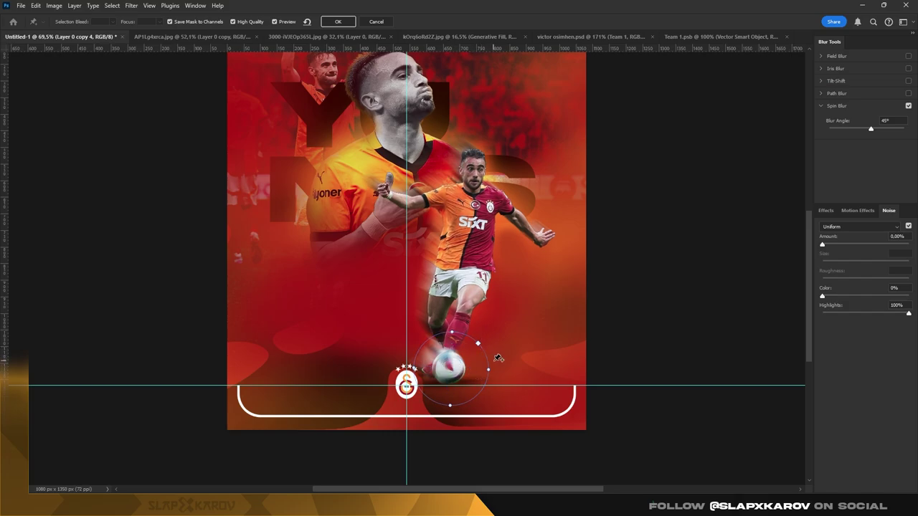
drag(490, 370, 435, 366)
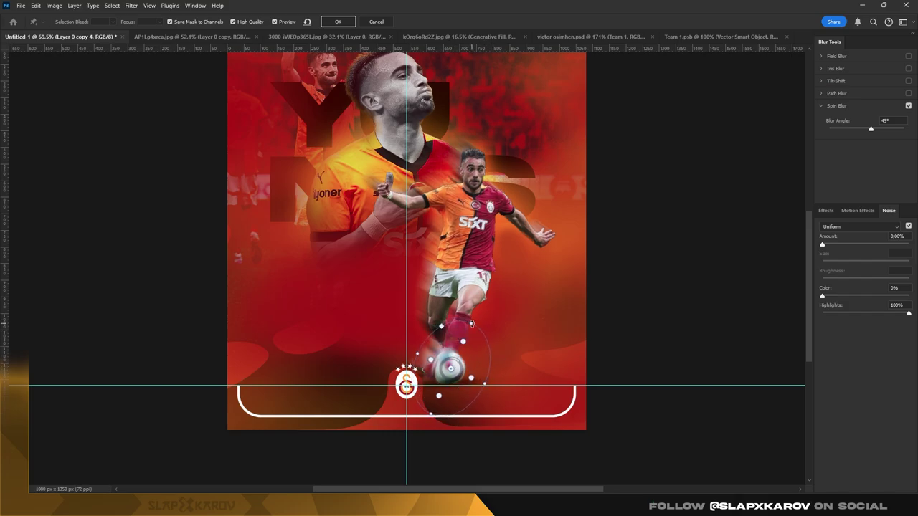
drag(419, 349, 408, 345)
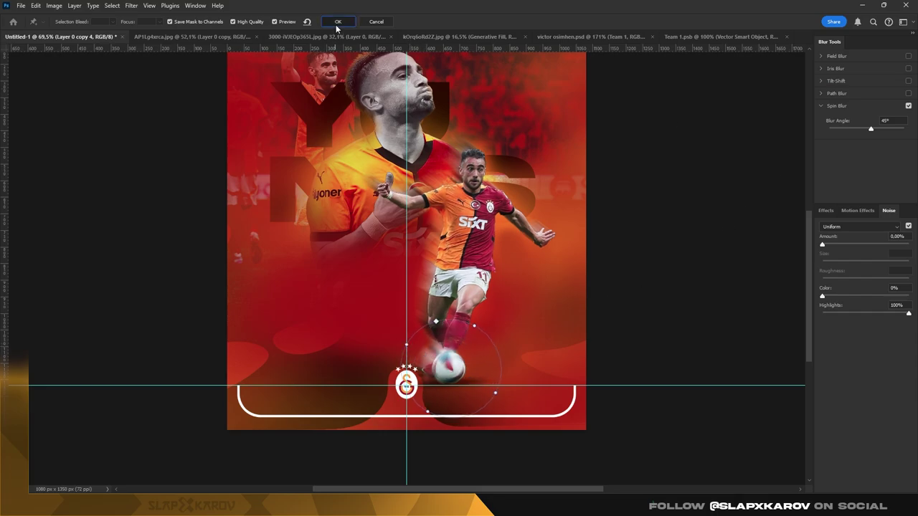
click(337, 22)
scroll(463, 371, up, 3)
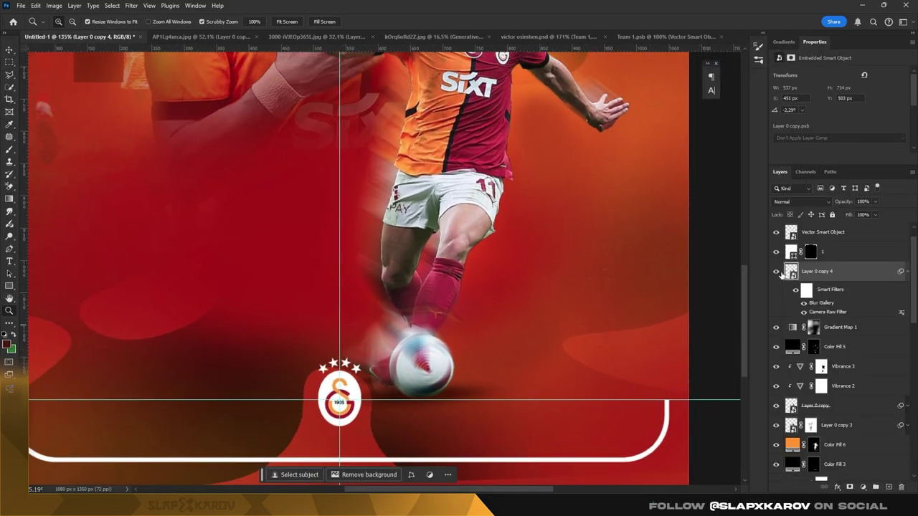
Add a mask to the blurred player layer and brush out the blur beneath the ball.
click(776, 272)
click(775, 272)
click(850, 487)
key(b)
right_click(449, 237)
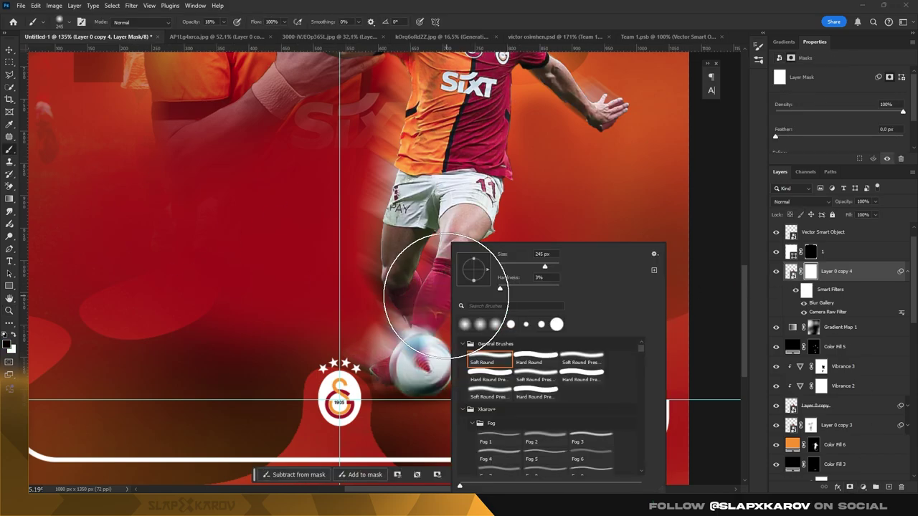
key(Escape)
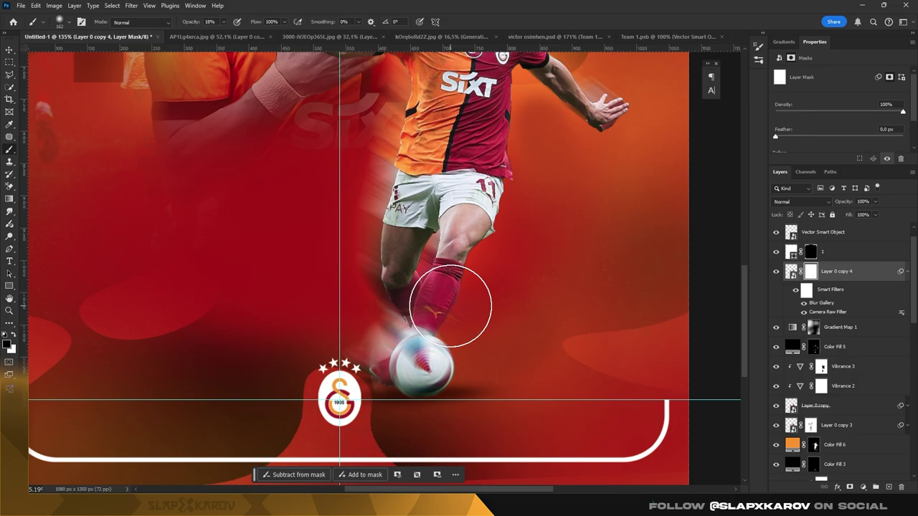
scroll(502, 366, down, 2)
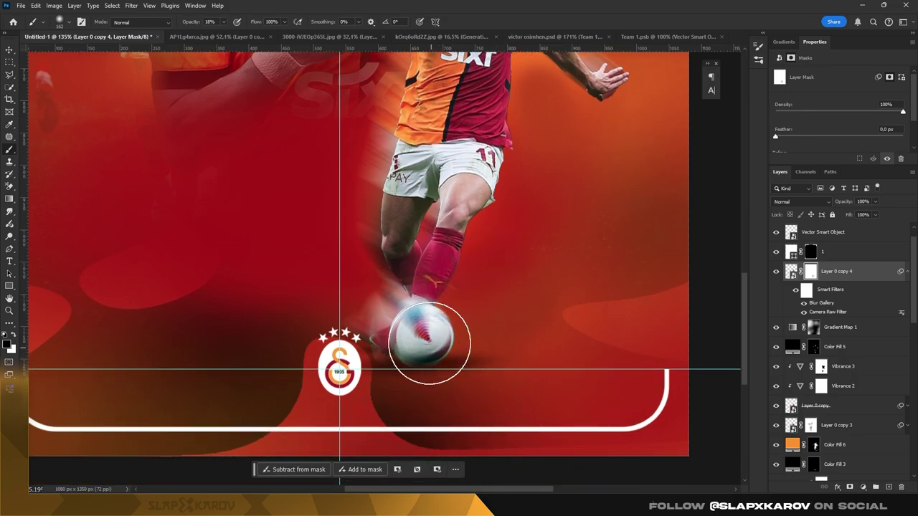
drag(430, 338, 457, 400)
key(z)
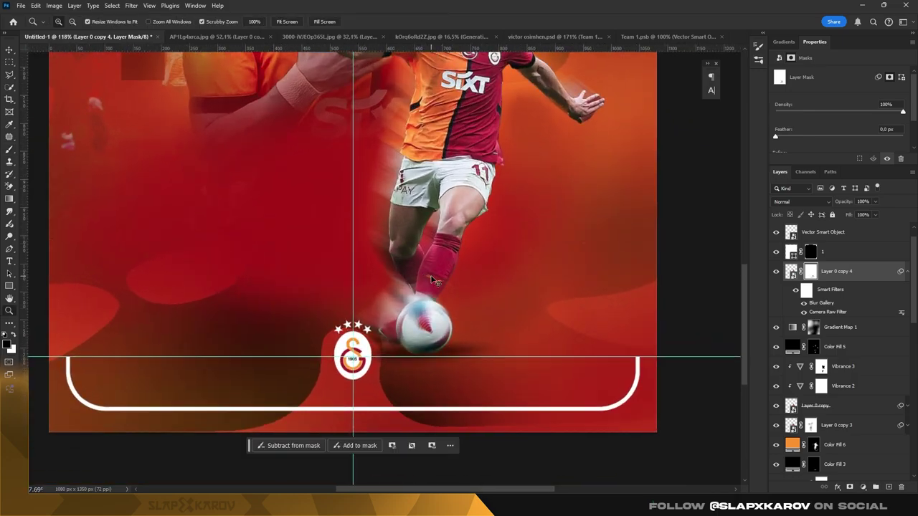
scroll(420, 359, down, 5)
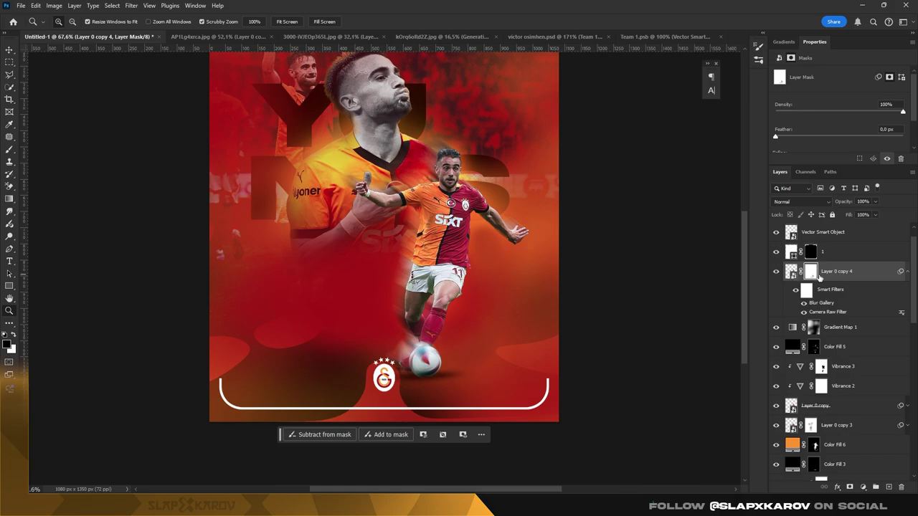
scroll(451, 363, up, 3)
Replace that mask with a new one from a rectangular selection around the ball.
key(m)
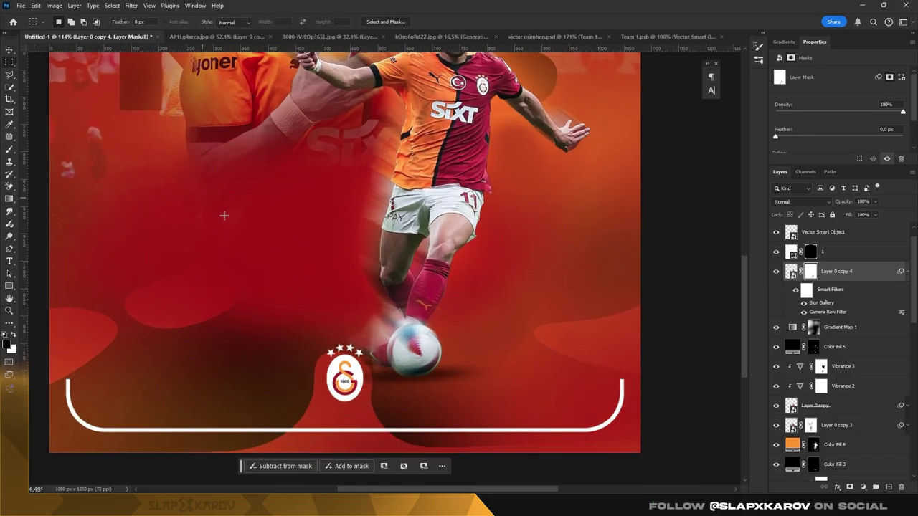
drag(341, 289, 479, 401)
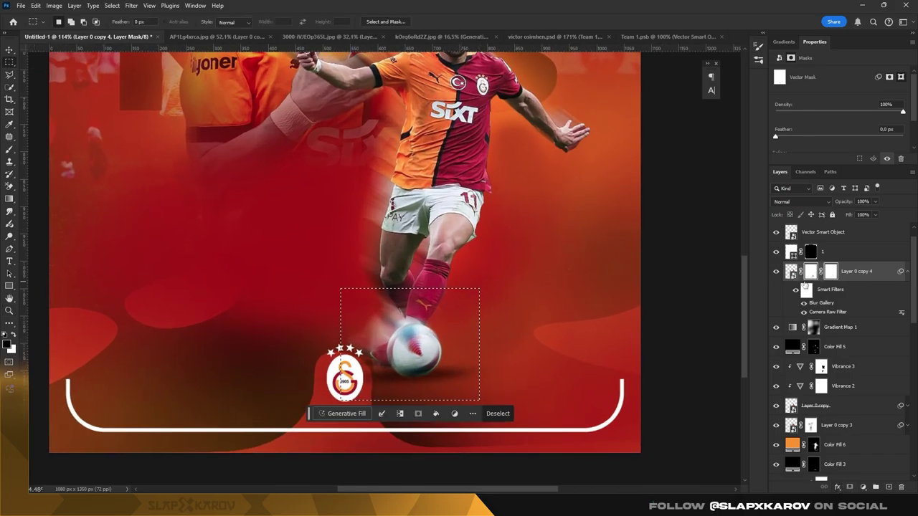
click(811, 274)
right_click(814, 278)
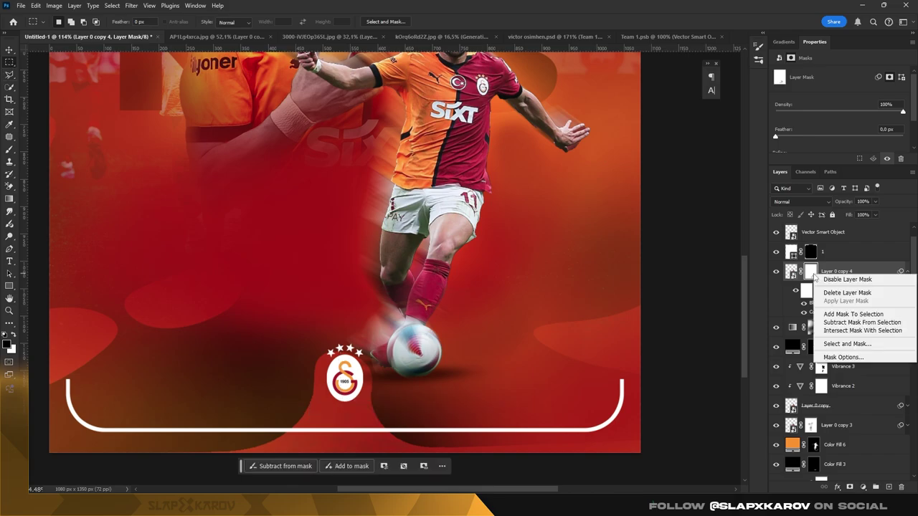
click(834, 292)
drag(299, 267, 475, 390)
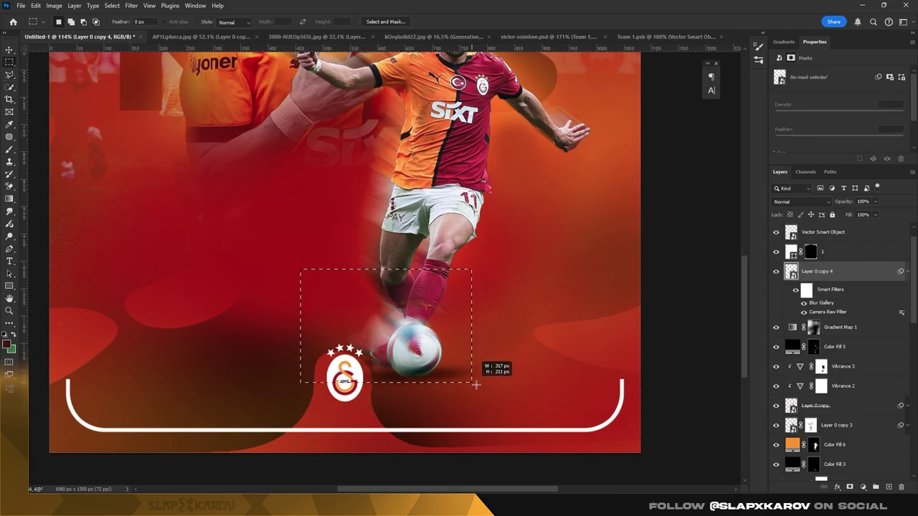
click(414, 409)
Paint the sock area into the Layer 0 copy 4 mask with a full-opacity hard round brush.
key(z)
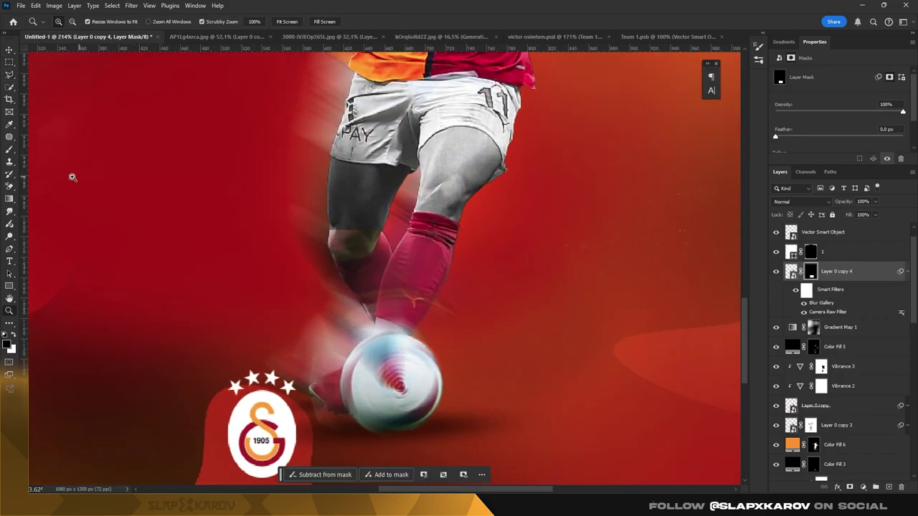
key(b)
right_click(387, 240)
key(Escape)
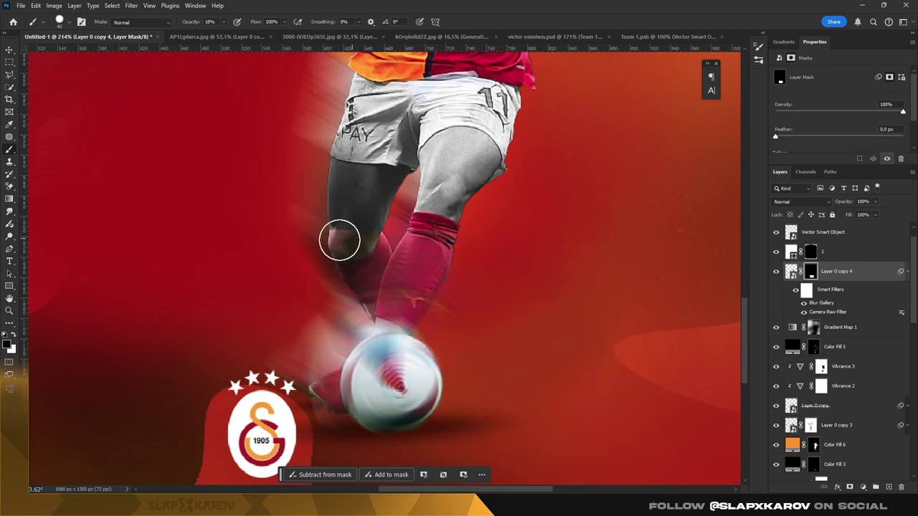
key(0)
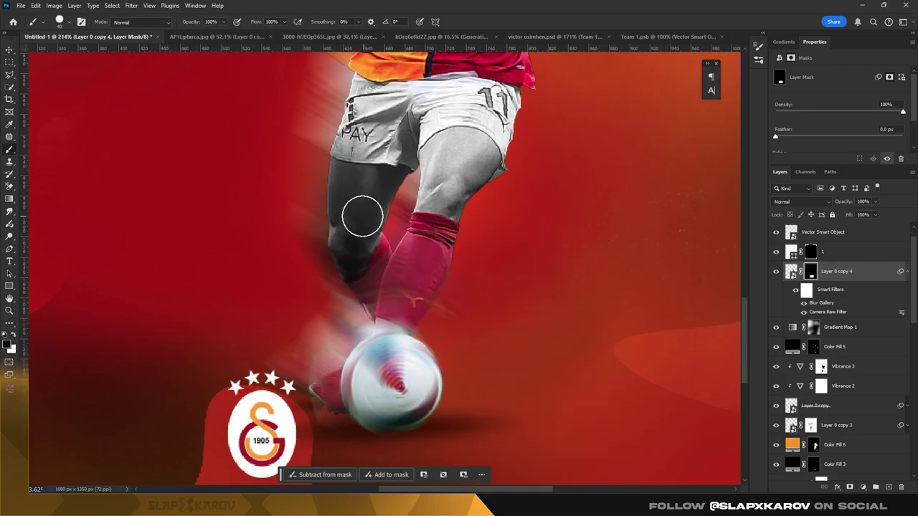
right_click(414, 243)
double_click(485, 353)
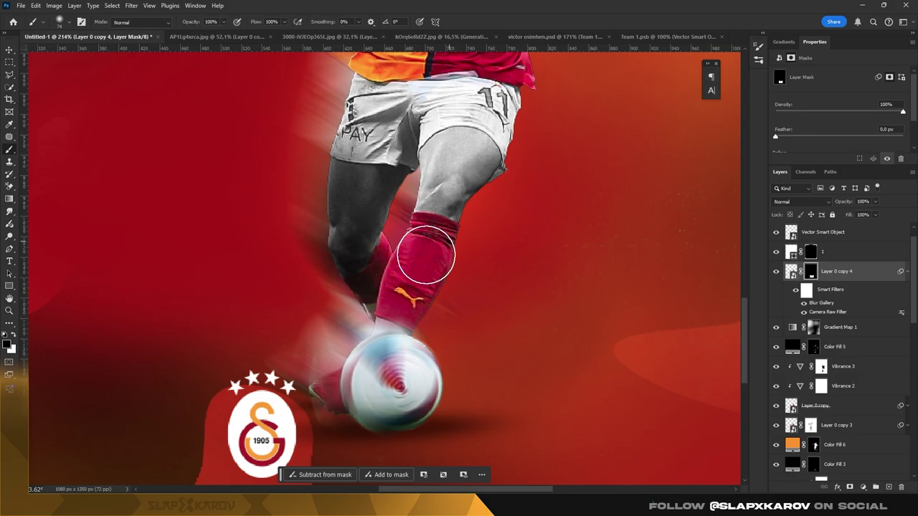
drag(425, 282, 390, 308)
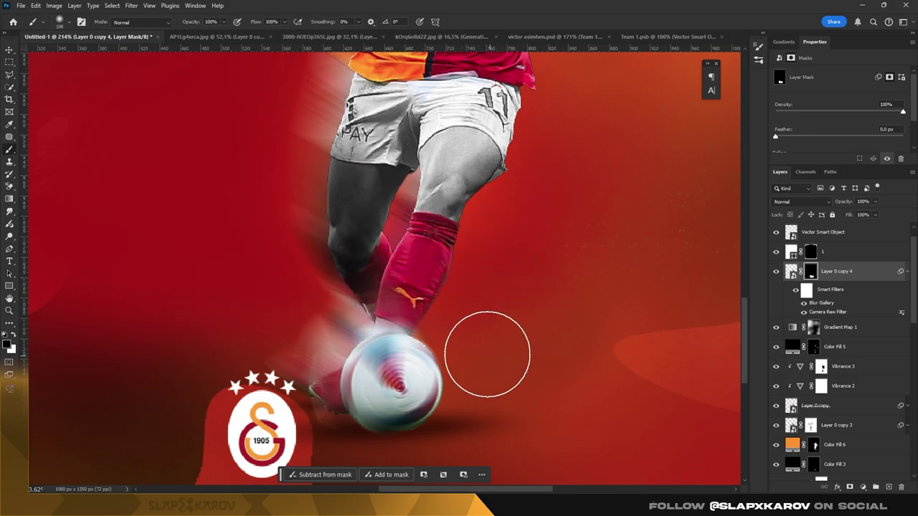
Zoom out to check the whole poster, then select the Layer 0 copy 3 mask.
scroll(470, 366, down, 2)
key(z)
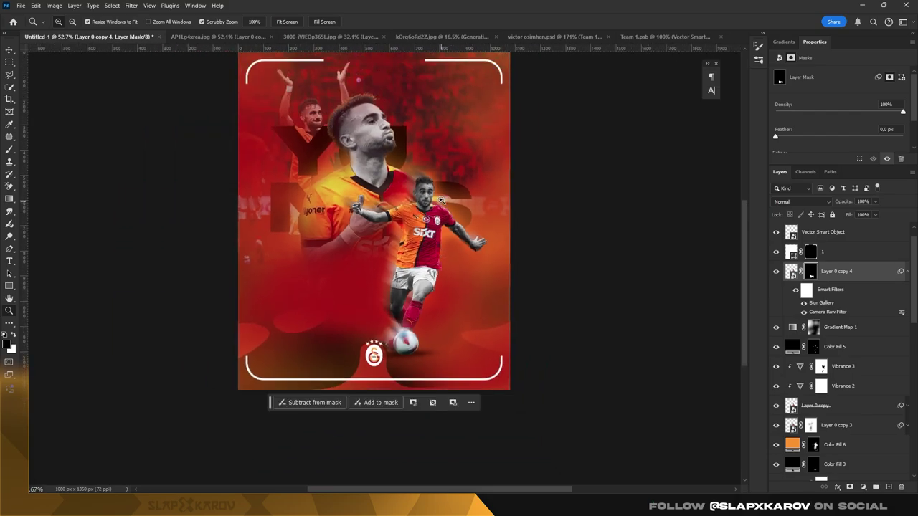
mouse_move(413, 433)
mouse_down()
mouse_move(446, 188)
mouse_move(559, 190)
mouse_up()
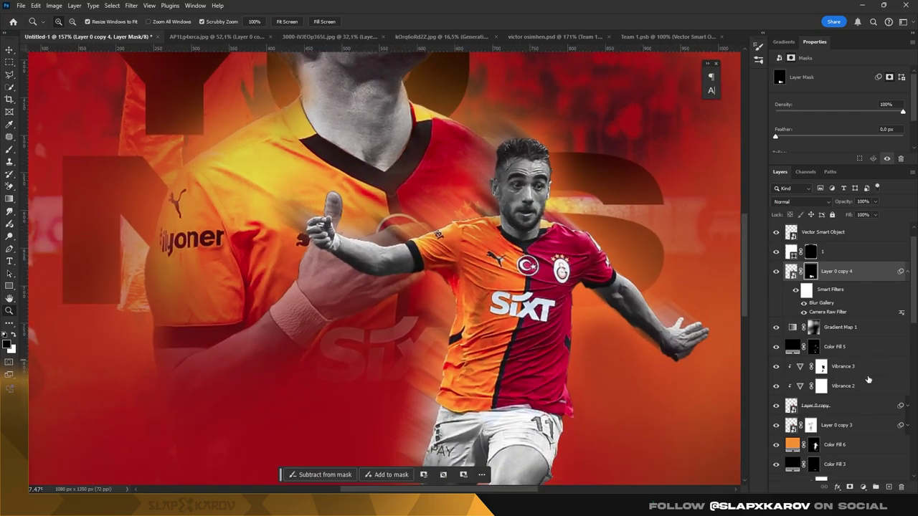
scroll(823, 347, down, 2)
click(824, 347)
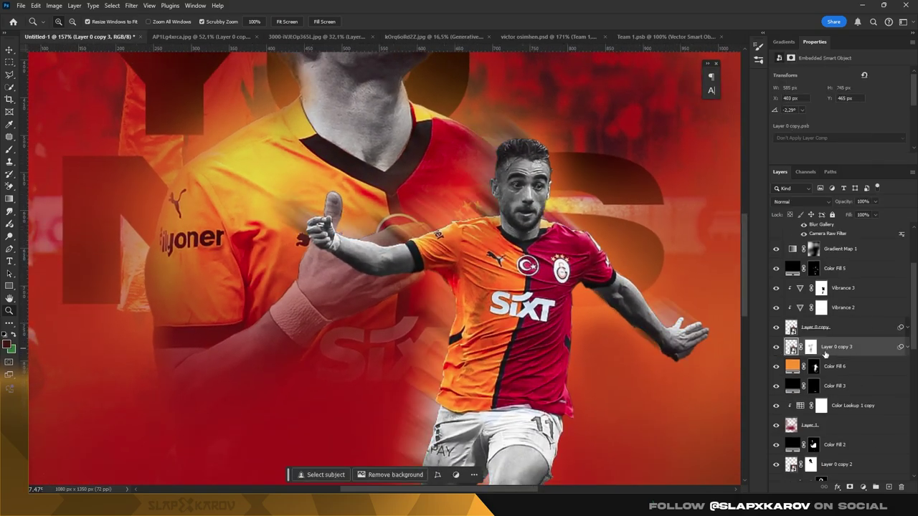
Brush the Layer 0 copy 3 mask around the legs with an enlarged brush.
click(10, 151)
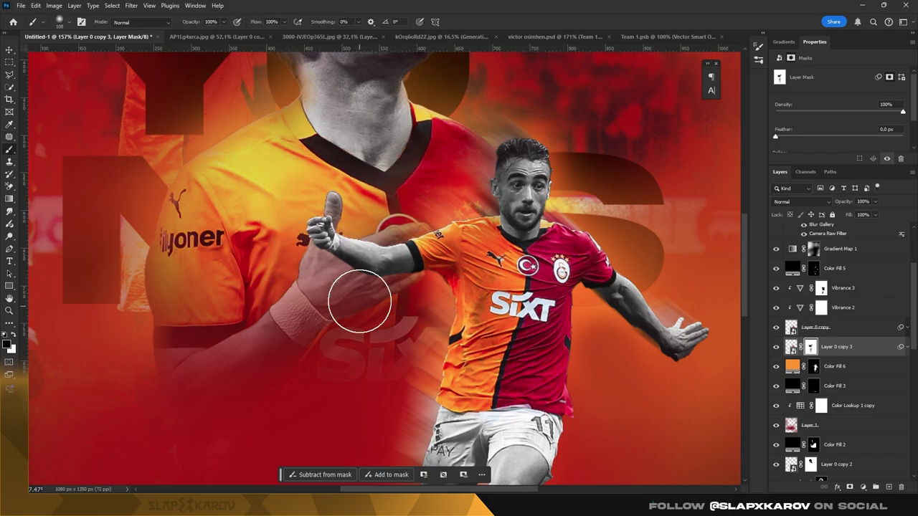
key(z)
scroll(387, 211, down, 5)
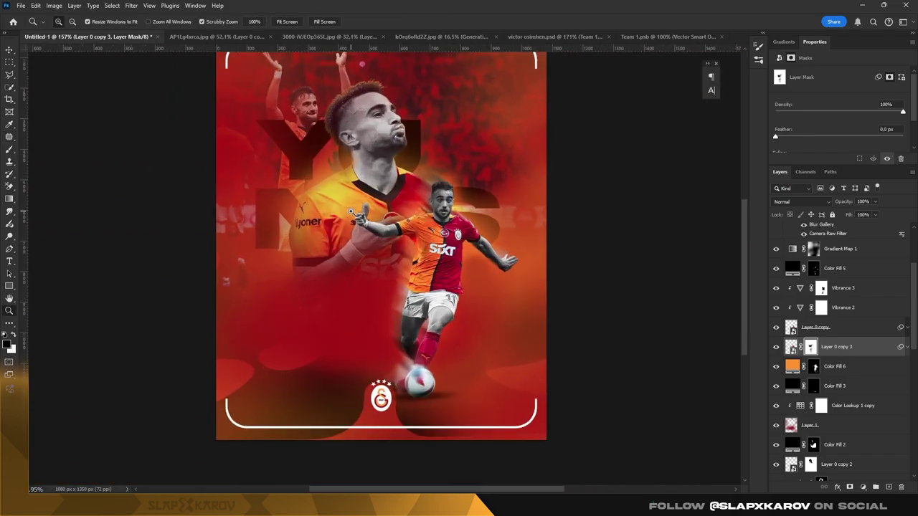
scroll(445, 402, up, 5)
click(8, 152)
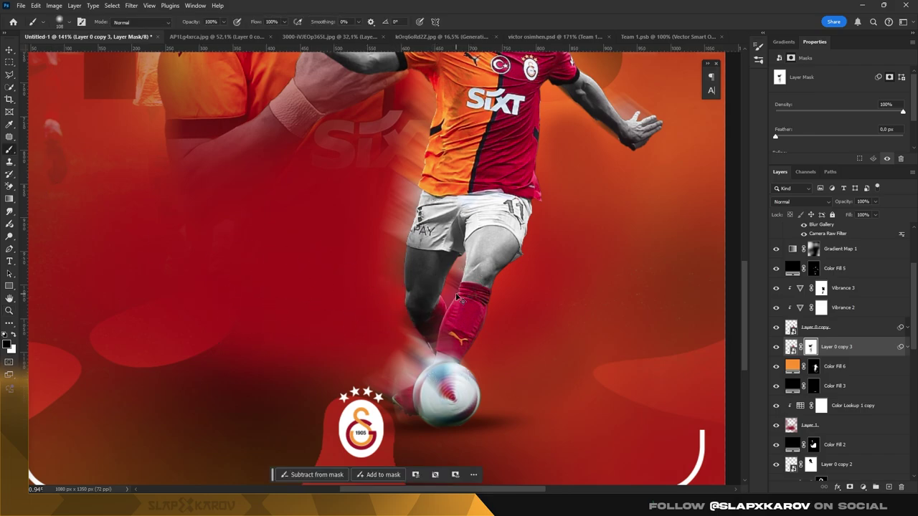
scroll(337, 215, up, 1)
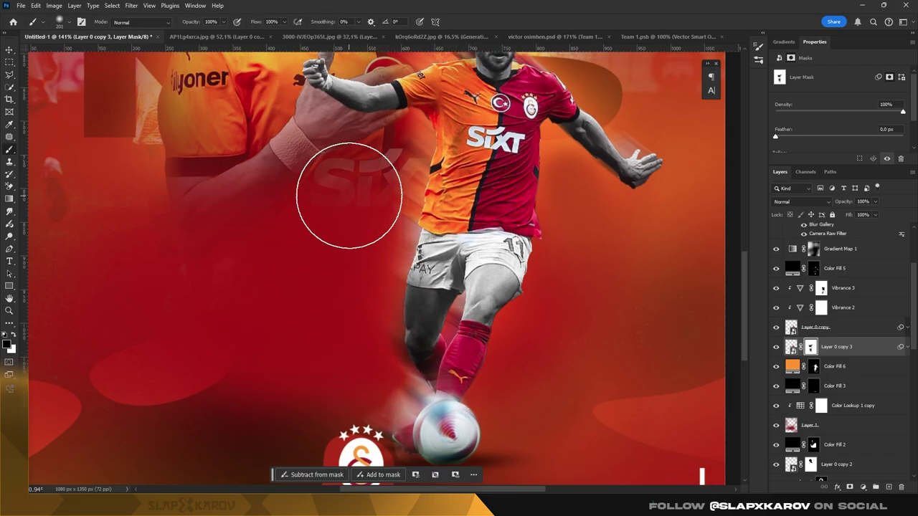
scroll(362, 215, up, 1)
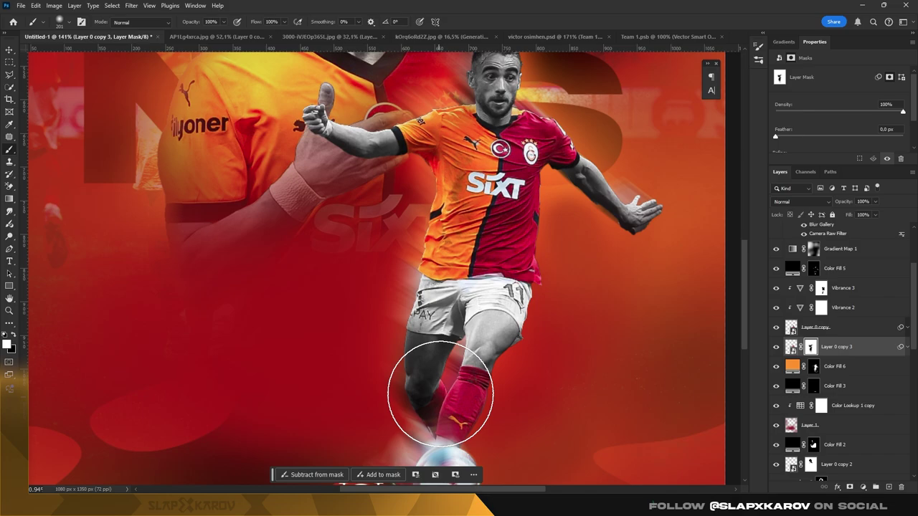
scroll(353, 278, down, 3)
scroll(237, 248, up, 3)
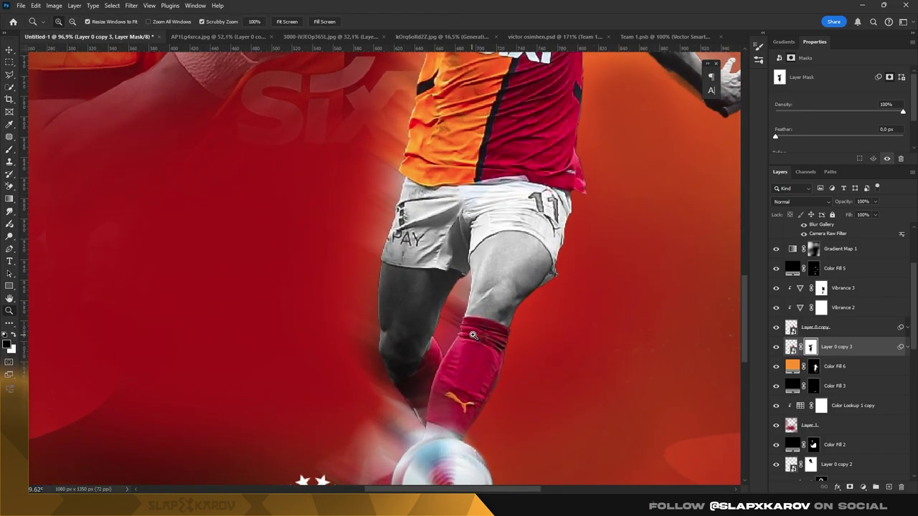
scroll(237, 248, up, 2)
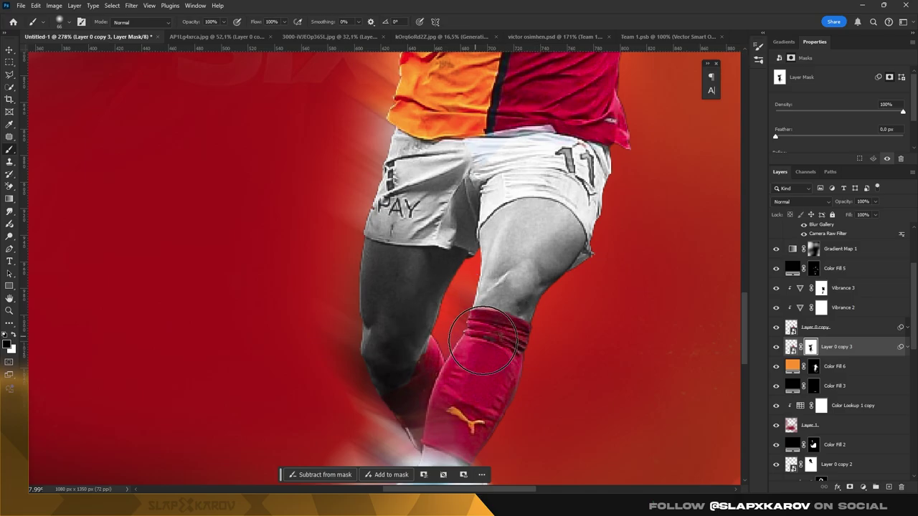
scroll(441, 208, down, 5)
scroll(515, 214, up, 2)
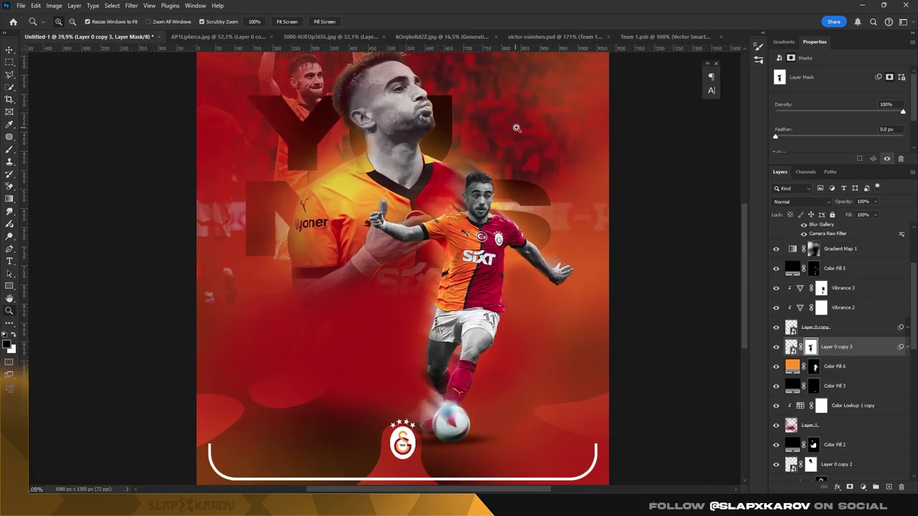
scroll(515, 214, up, 3)
scroll(515, 214, up, 2)
scroll(515, 214, down, 2)
scroll(515, 213, down, 2)
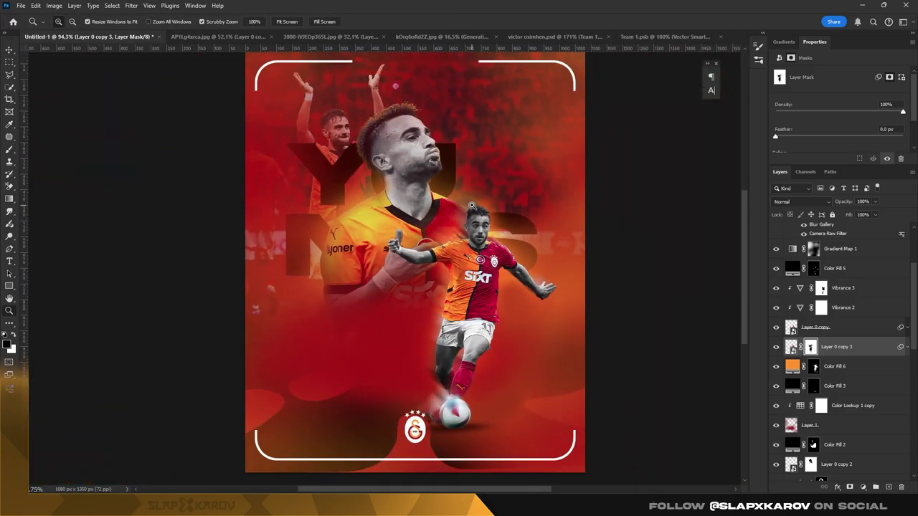
scroll(600, 289, up, 6)
scroll(601, 289, down, 1)
click(10, 147)
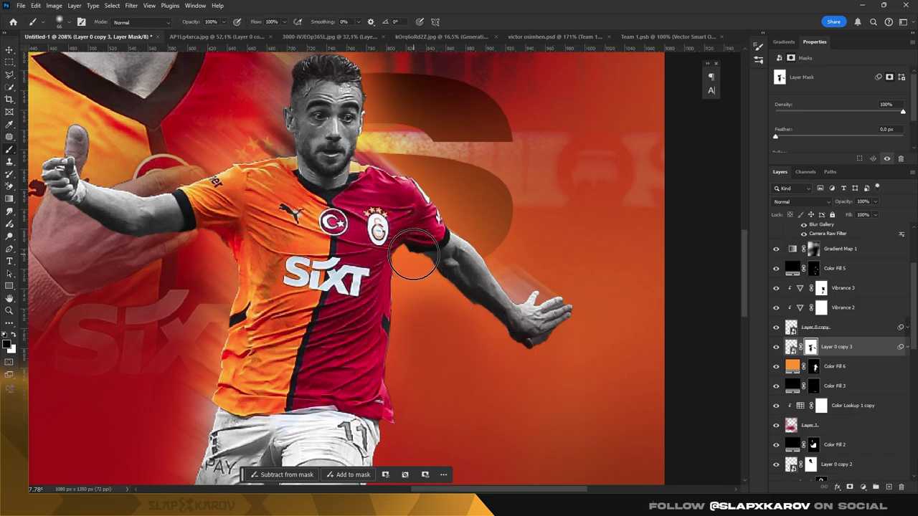
key(])
key(])
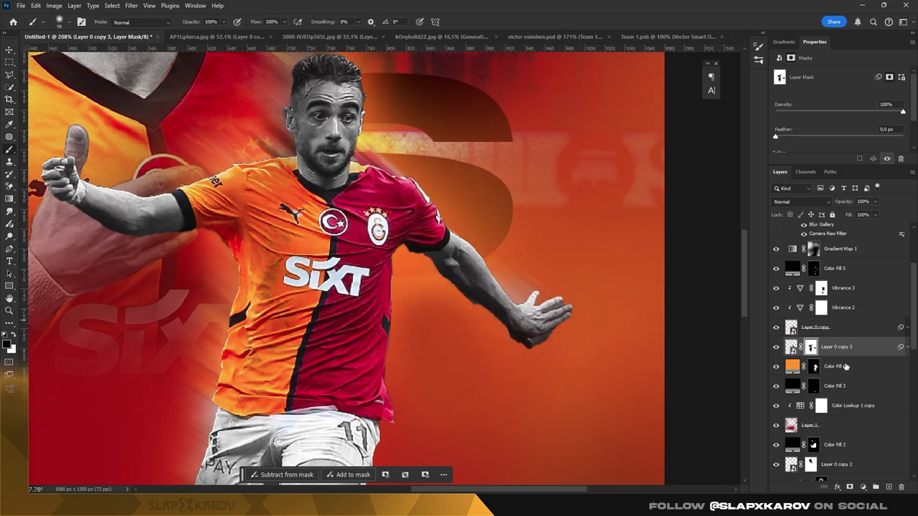
scroll(832, 359, up, 1)
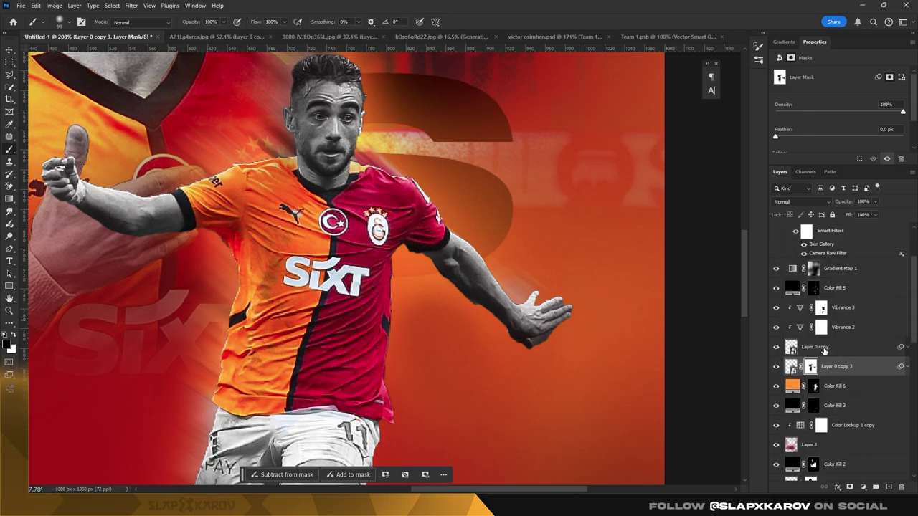
Select Layer 0 copy and zoom closely on the outstretched arm and hand with a brush ready.
click(789, 347)
key(z)
drag(545, 355, 595, 353)
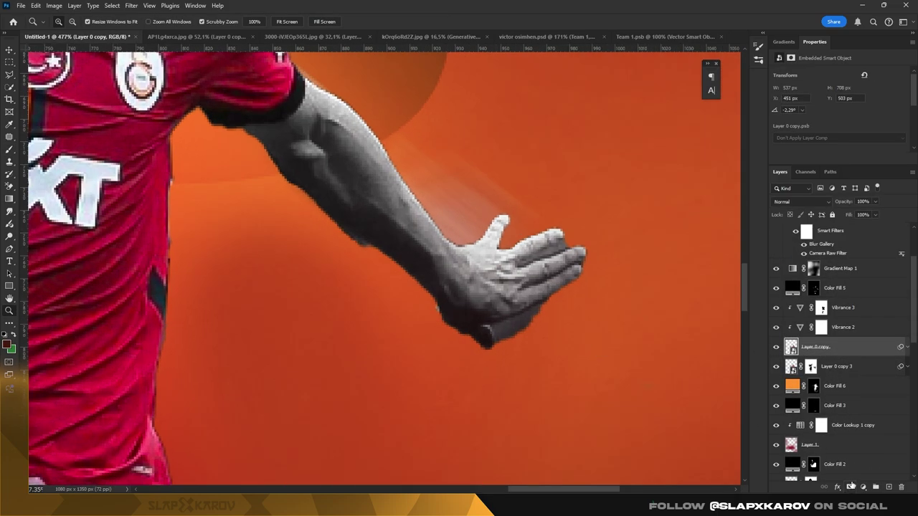
key(b)
right_click(387, 271)
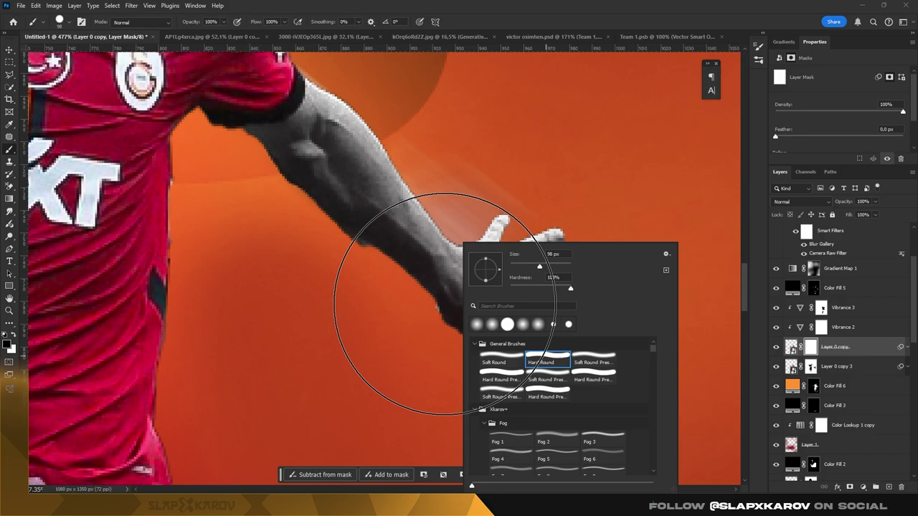
key(Escape)
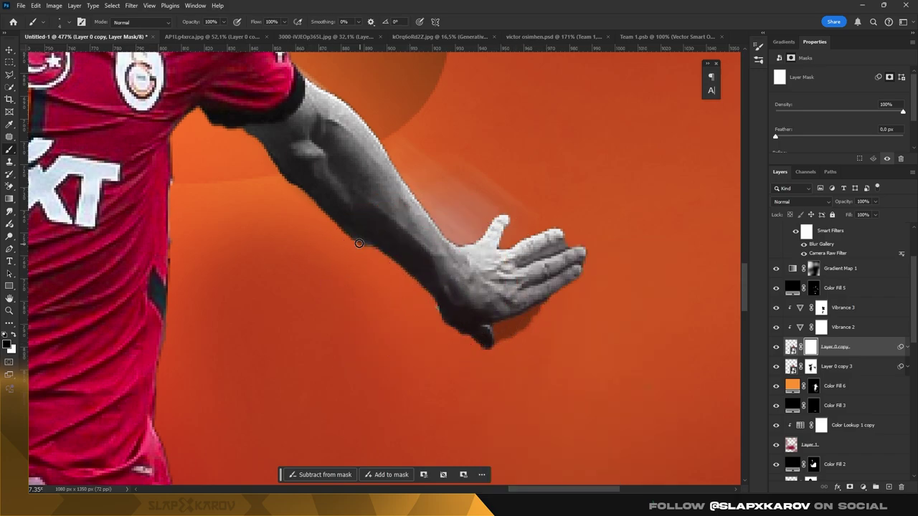
Compare the Color Fill 5 and Layer 0 copy 3 masks, then zoom out to the whole poster.
click(816, 289)
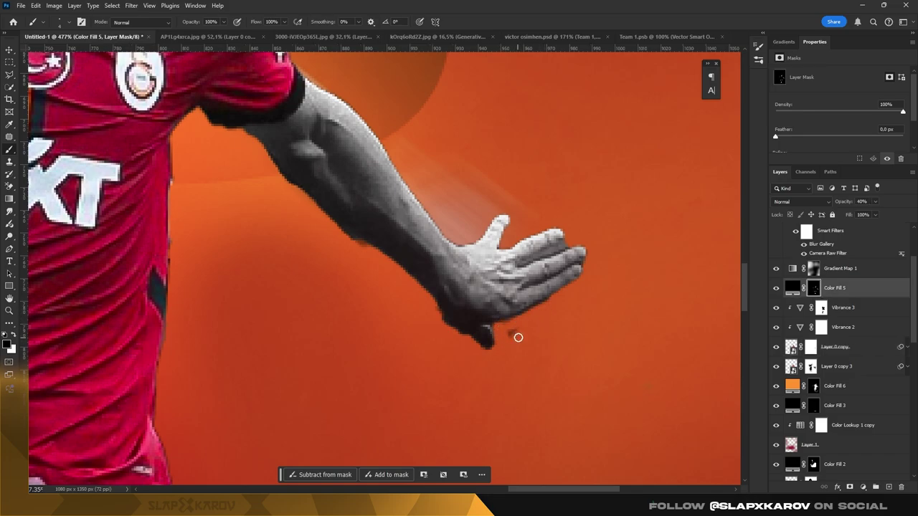
click(811, 367)
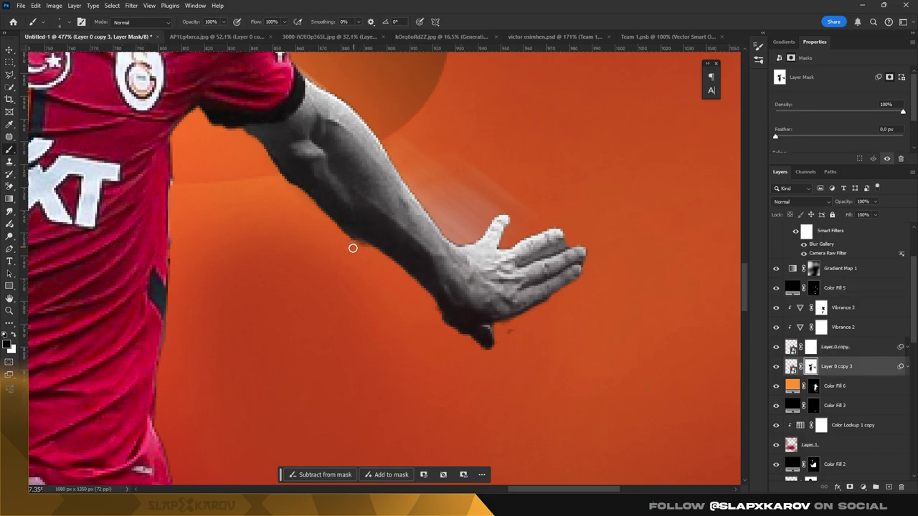
click(814, 289)
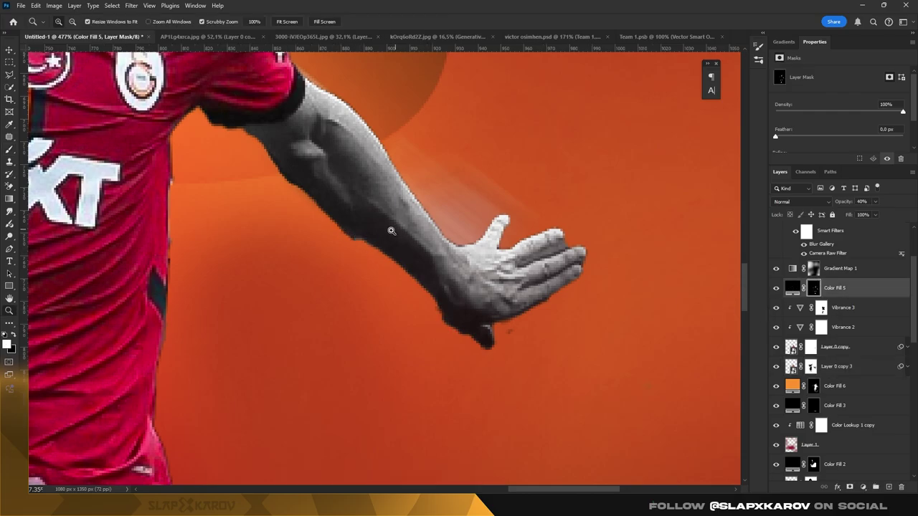
key(z)
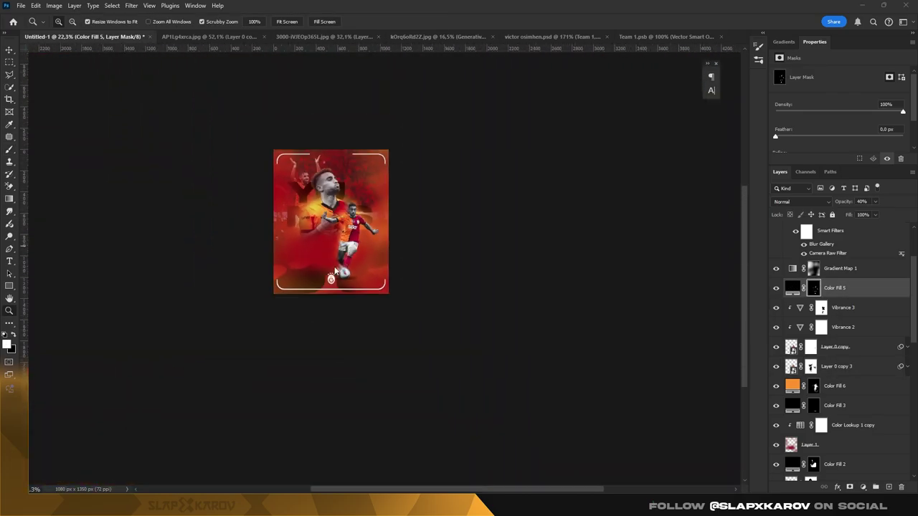
Duplicate the YU NUS text as a GAME heading at about 74 pt beside the head.
drag(332, 210, 431, 207)
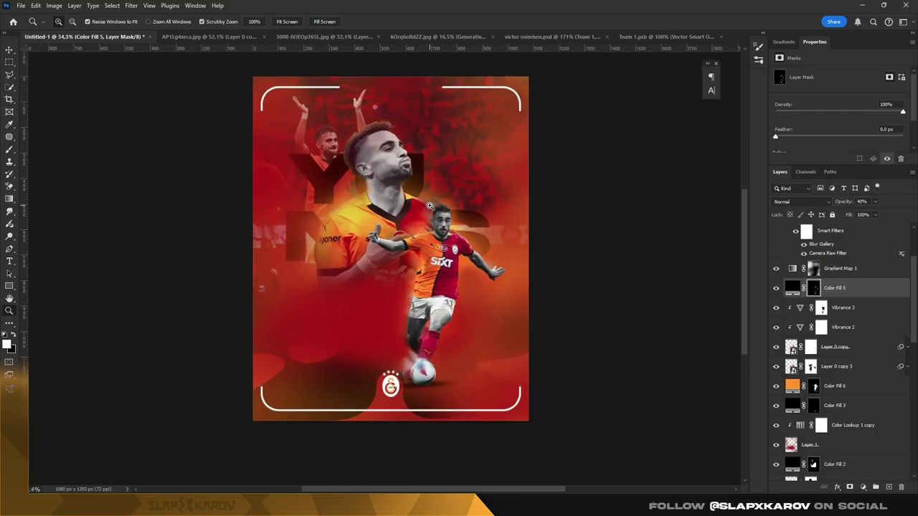
scroll(842, 365, down, 5)
click(823, 393)
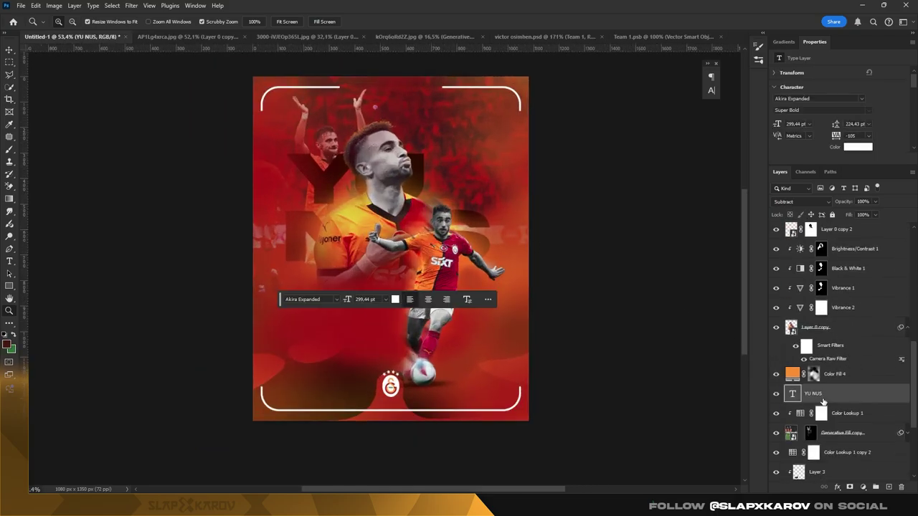
scroll(824, 359, up, 3)
scroll(823, 323, up, 3)
click(823, 252)
key(ctrl+v)
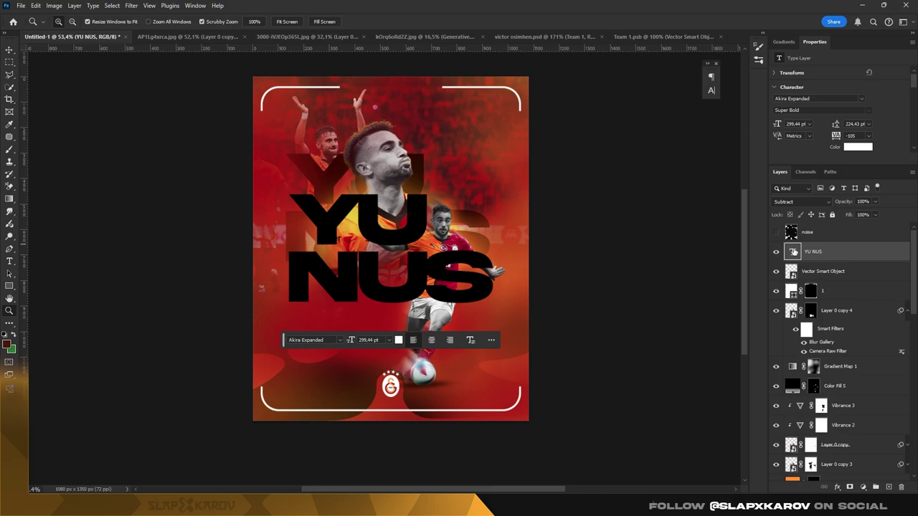
double_click(792, 252)
text(GAMI)
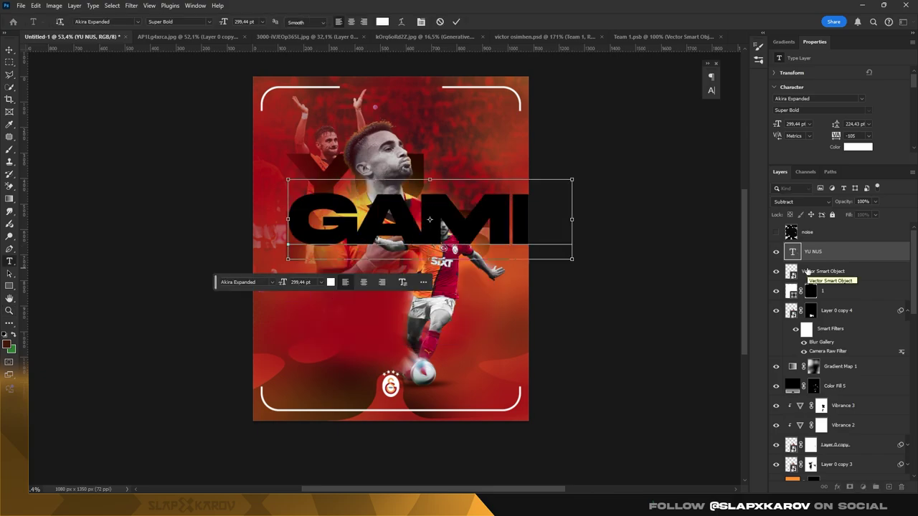
key(ctrl+a)
drag(225, 21, 108, 17)
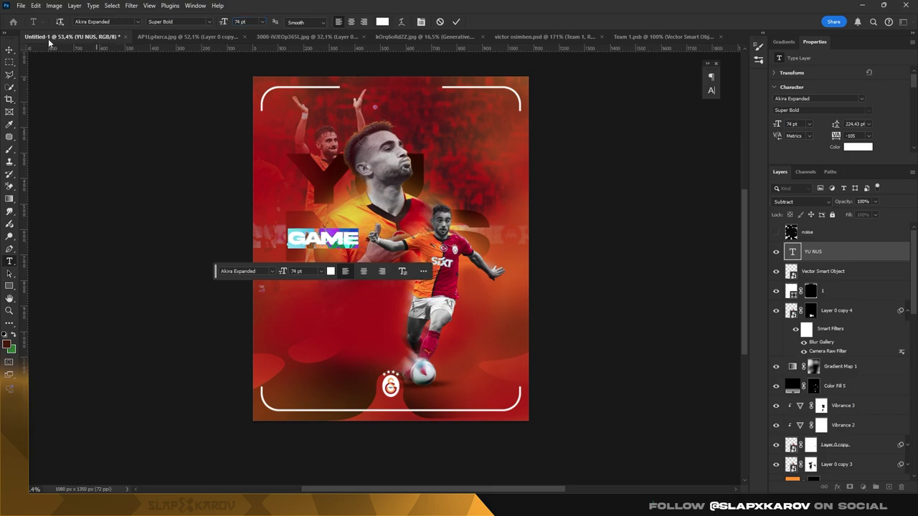
click(9, 49)
mouse_move(311, 236)
mouse_down()
mouse_move(320, 241)
mouse_move(458, 149)
mouse_up()
Resize the GAME text to 60 pt.
key(z)
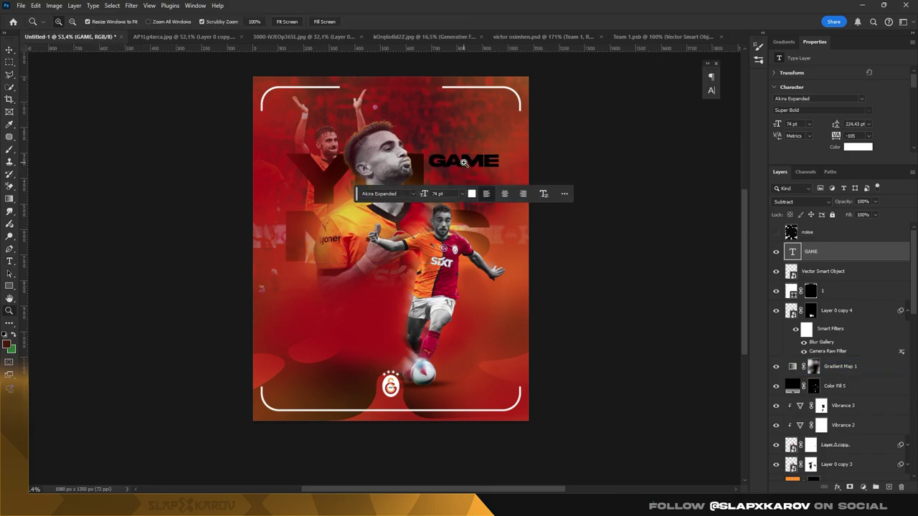
click(462, 142)
key(t)
double_click(455, 140)
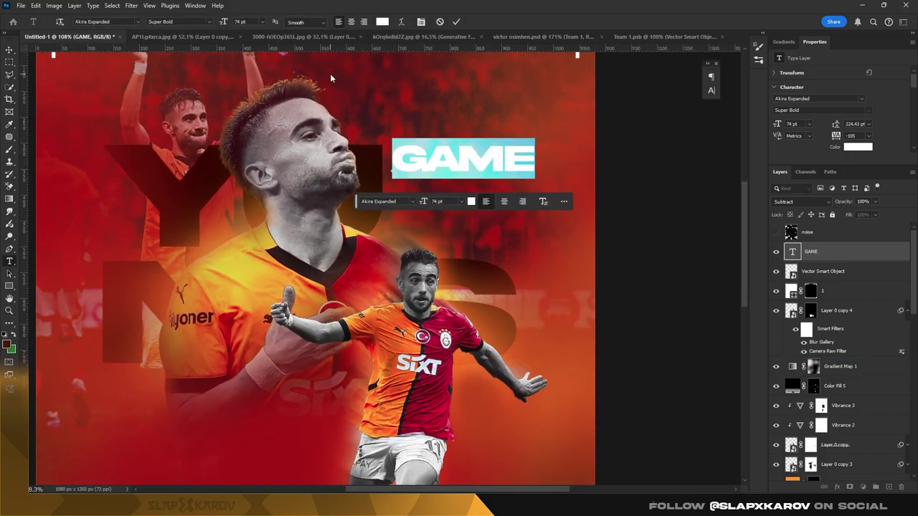
text(60)
key(Return)
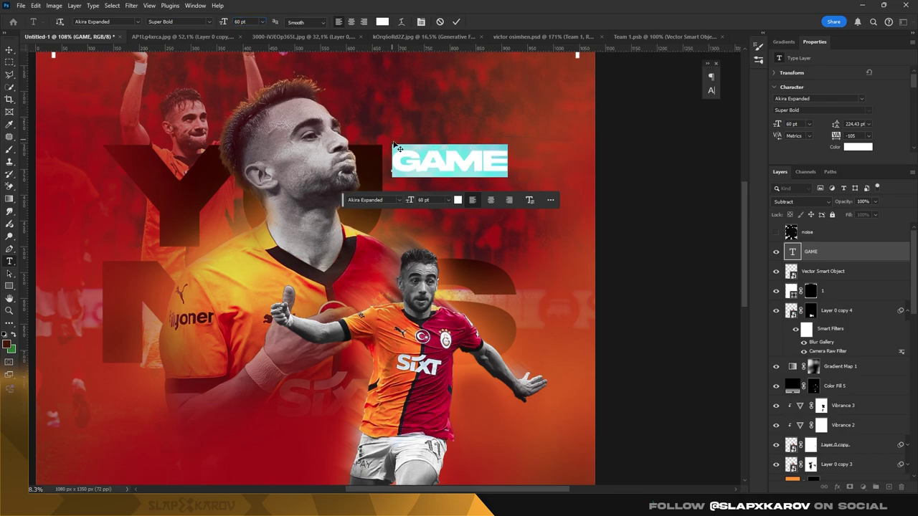
key(ctrl+t)
scroll(664, 117, up, 6)
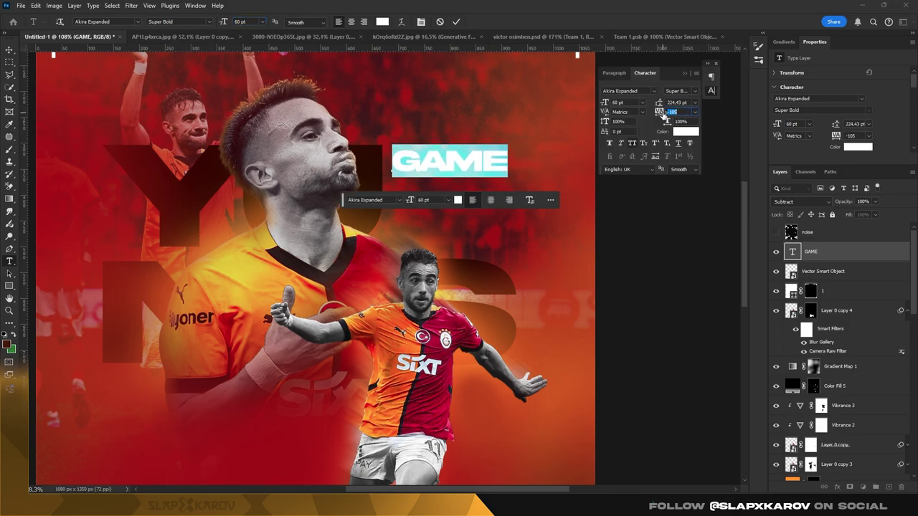
click(9, 49)
Change the GAME layer's blend mode from Subtract to Normal so it shows solid white.
double_click(793, 252)
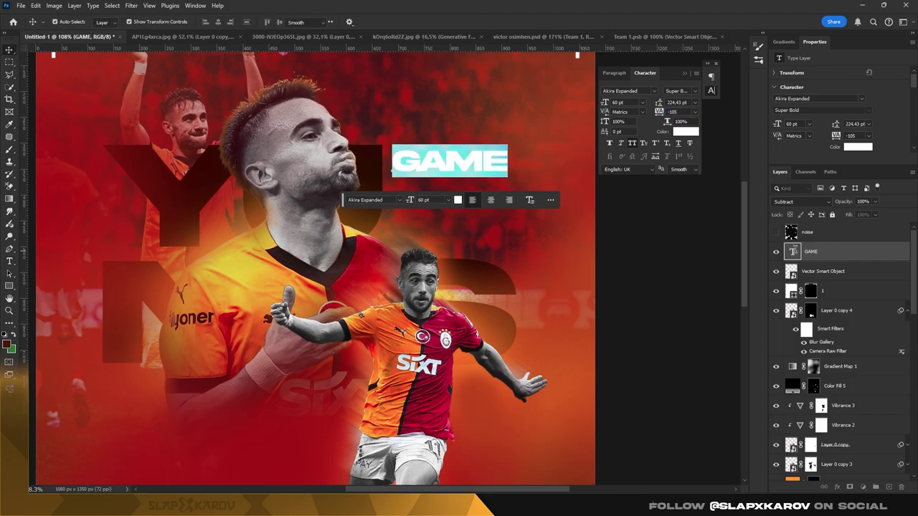
click(383, 21)
click(760, 238)
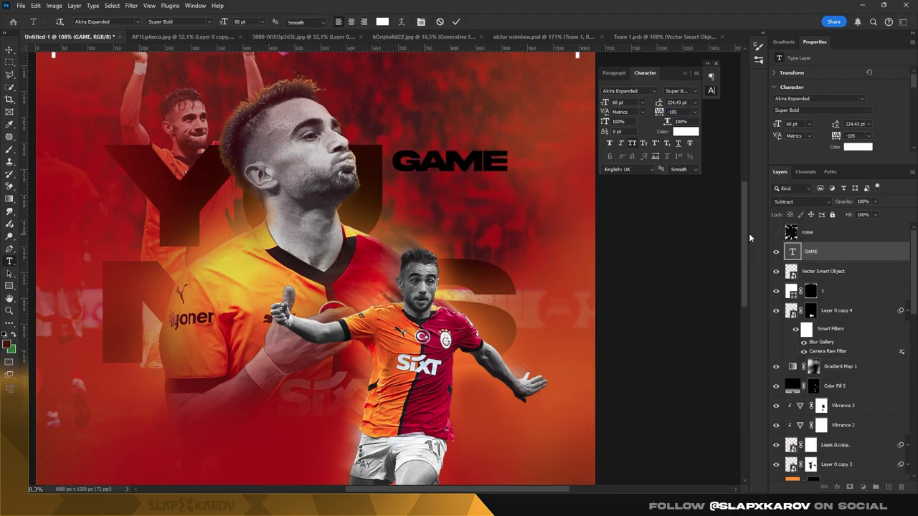
click(10, 49)
click(834, 264)
click(833, 261)
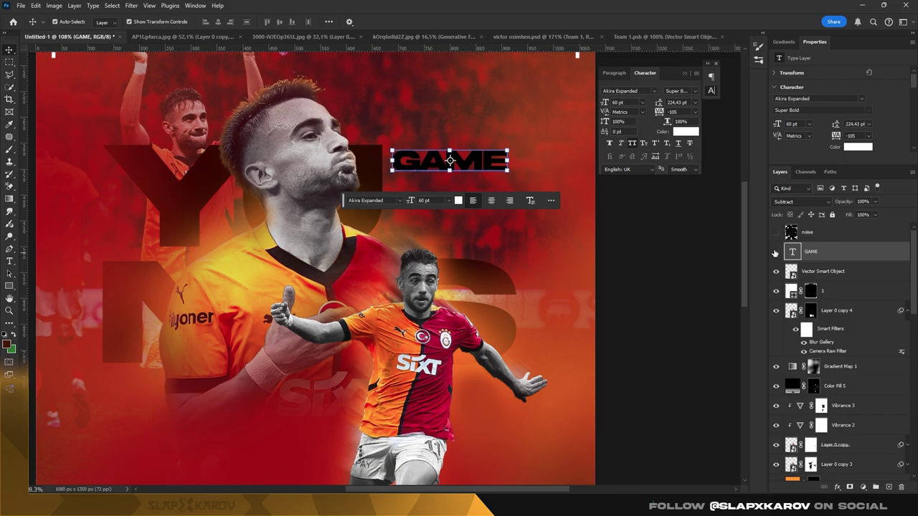
click(800, 202)
click(789, 207)
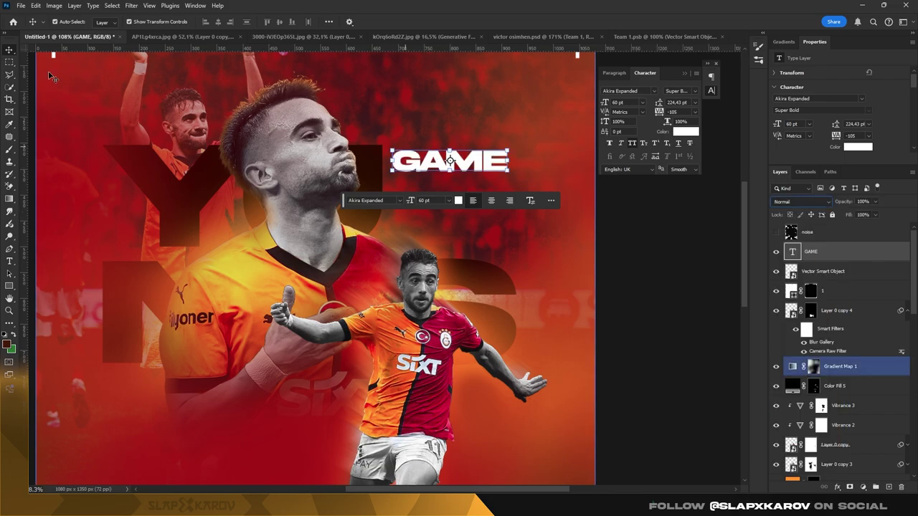
click(560, 203)
key(z)
click(459, 164)
Add a vertical guide beside GAME and enlarge GAME slightly with Free Transform.
click(459, 163)
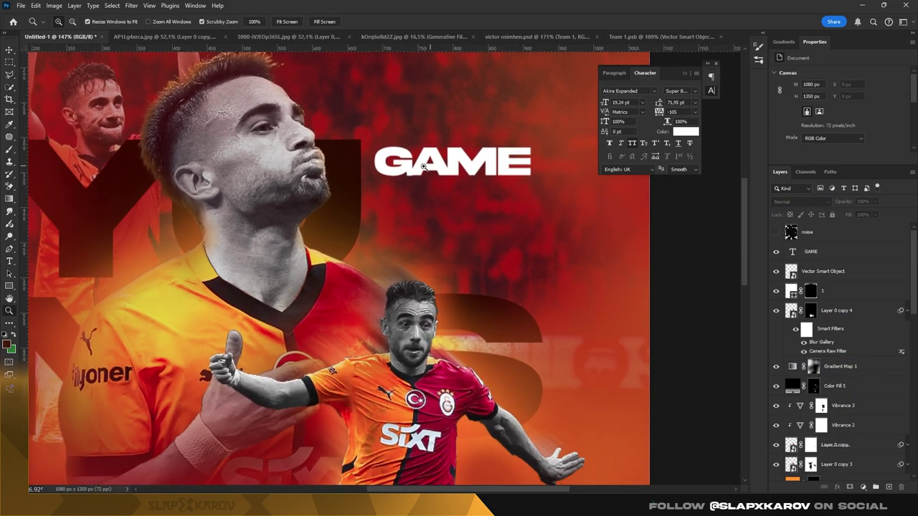
drag(28, 144, 545, 170)
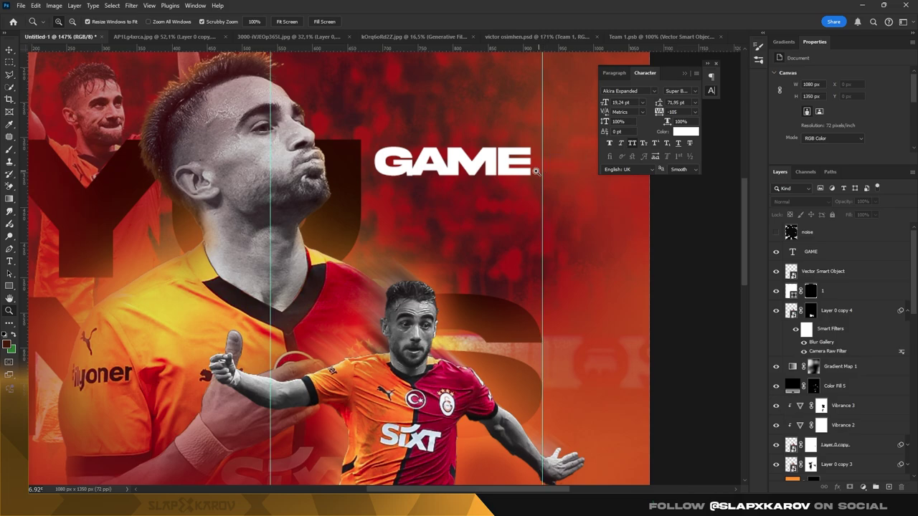
key(v)
click(495, 162)
key(ctrl+t)
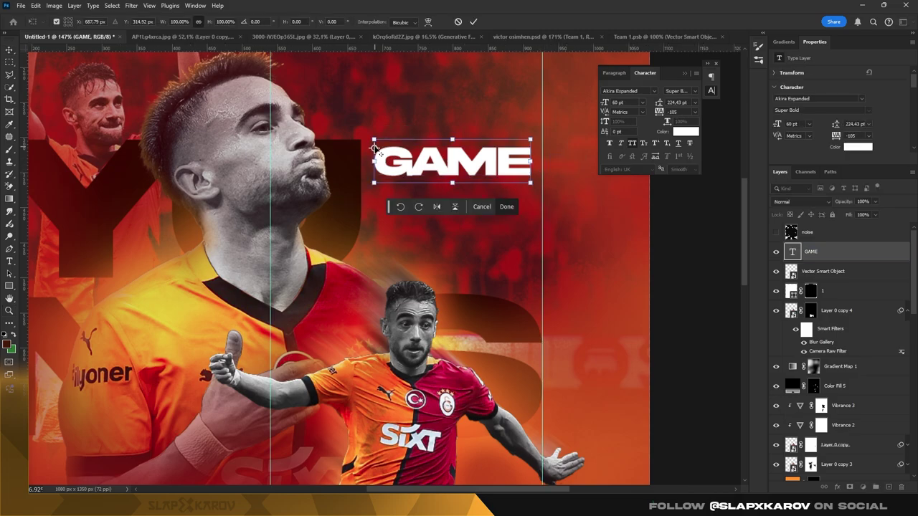
drag(373, 148, 452, 162)
drag(375, 139, 371, 139)
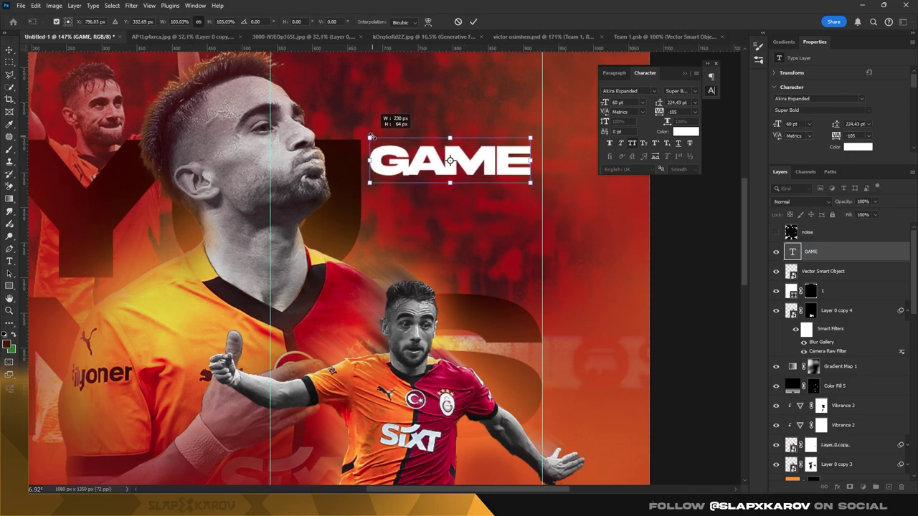
key(Return)
Duplicate GAME below as '13', stretched vertically to about 151%.
drag(422, 158, 422, 202)
double_click(423, 202)
text(13)
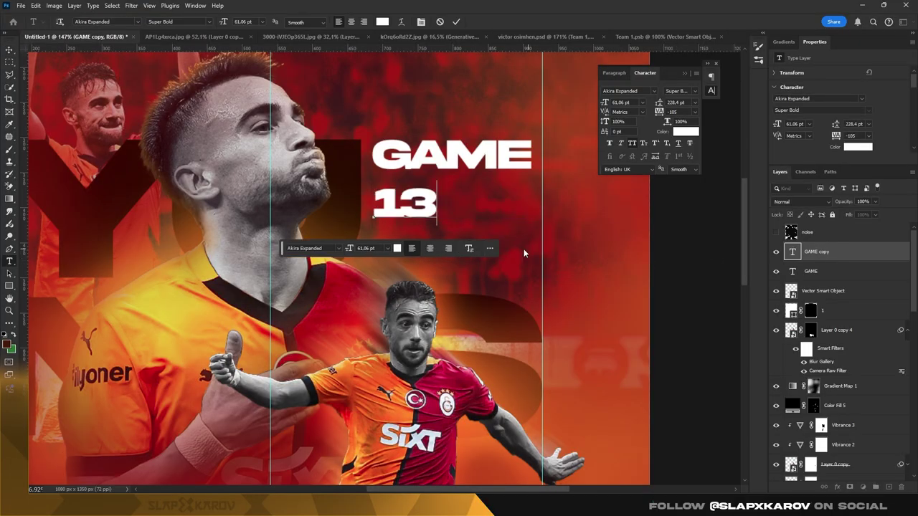
key(ctrl+a)
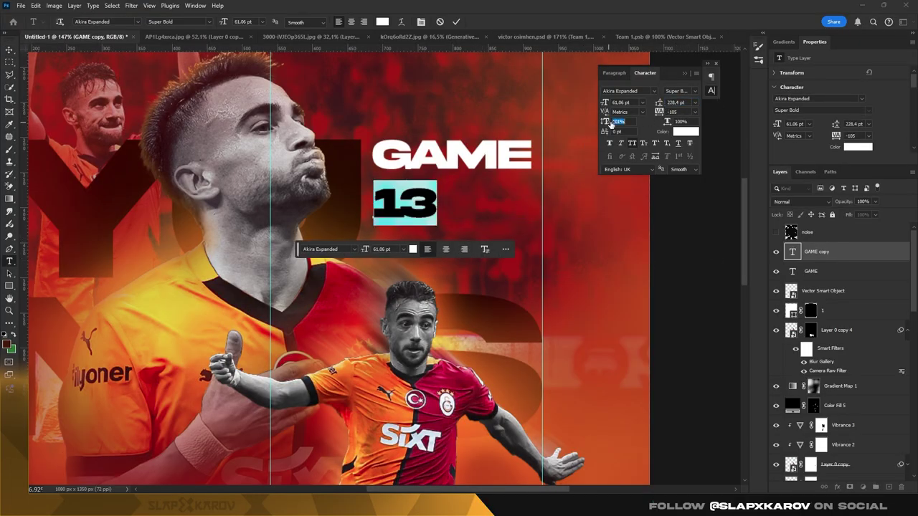
drag(610, 124, 631, 123)
click(10, 50)
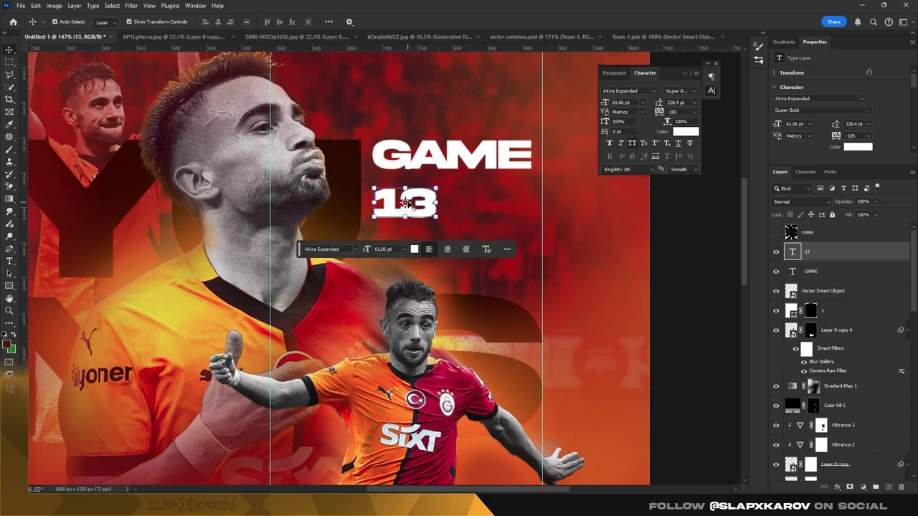
mouse_move(373, 178)
mouse_down()
mouse_move(409, 206)
mouse_move(367, 172)
mouse_up()
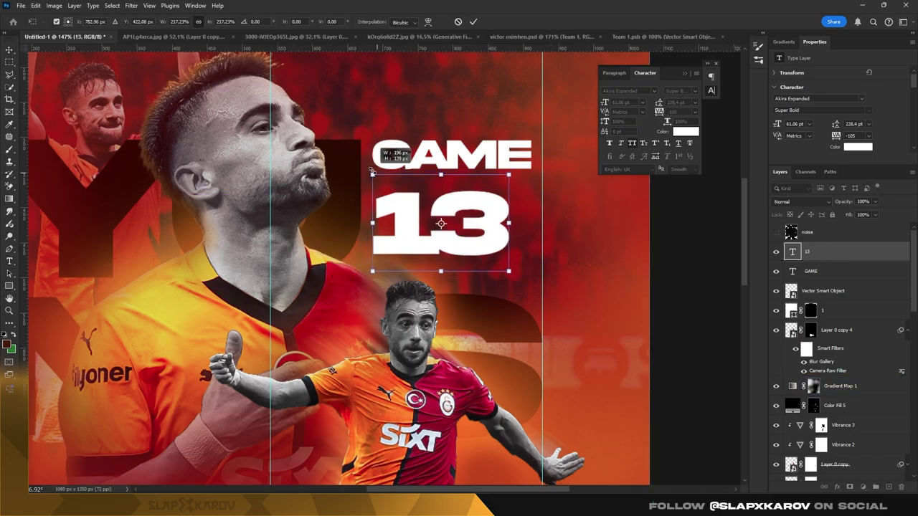
drag(411, 202, 422, 199)
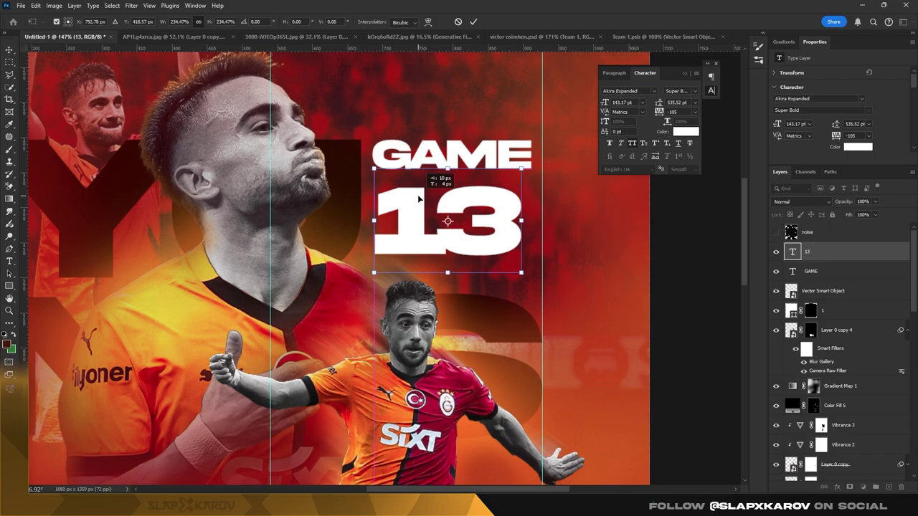
click(10, 49)
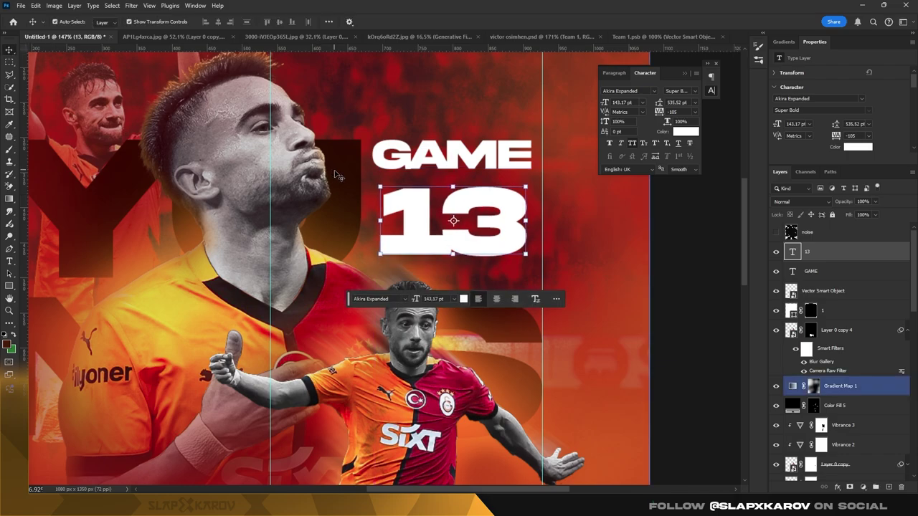
drag(423, 218, 425, 253)
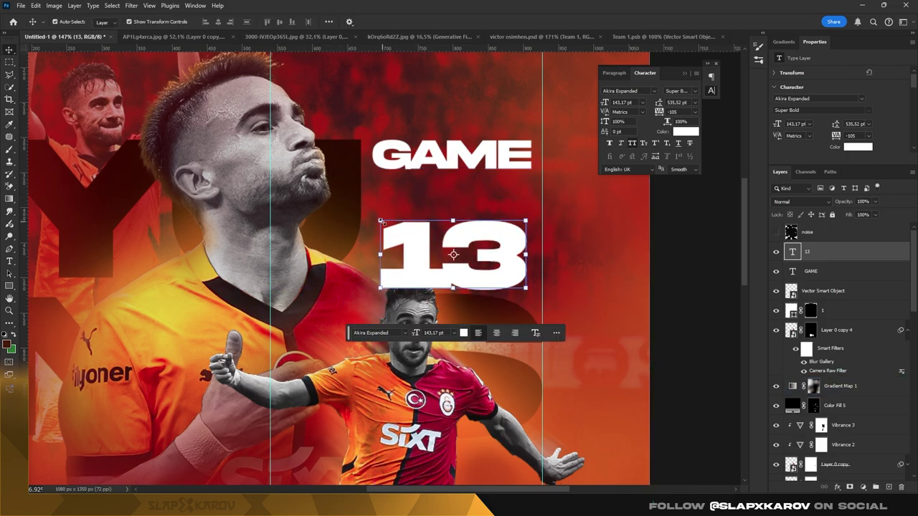
Scale the 13 up to about 112% and tuck it closely beneath GAME.
key(ctrl+t)
drag(375, 213, 366, 204)
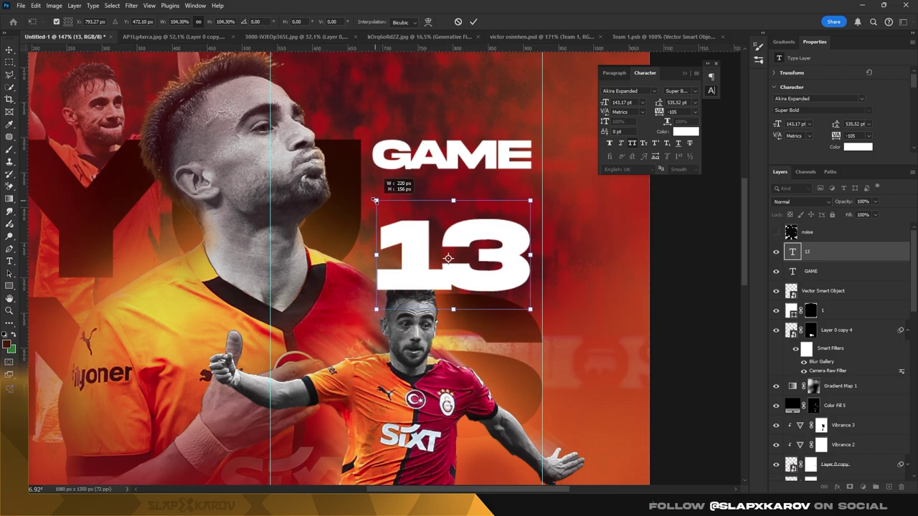
drag(418, 244, 414, 240)
drag(370, 190, 370, 187)
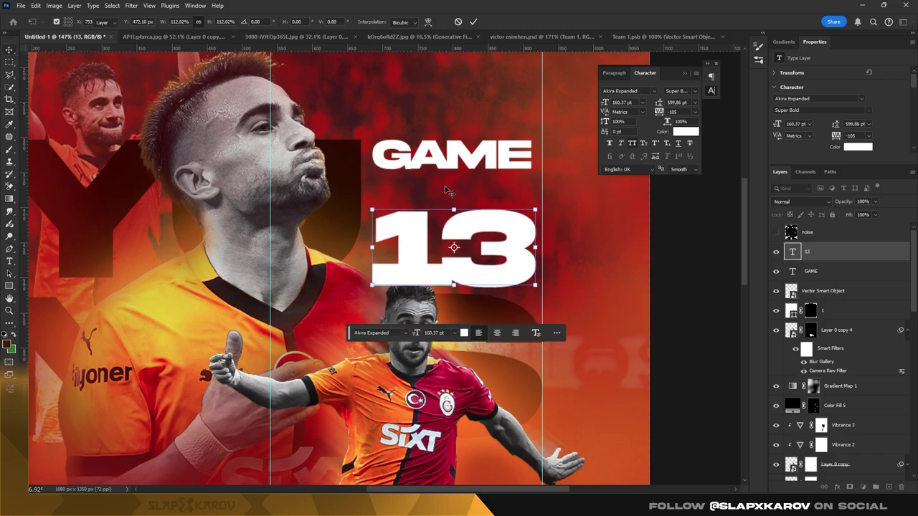
drag(463, 163, 466, 176)
mouse_move(466, 240)
mouse_down()
mouse_move(467, 226)
mouse_move(420, 192)
mouse_move(495, 189)
mouse_move(507, 168)
mouse_up()
Complete the heading as 'GAMES' and set its letter tracking to -100.
key(z)
key(t)
click(507, 167)
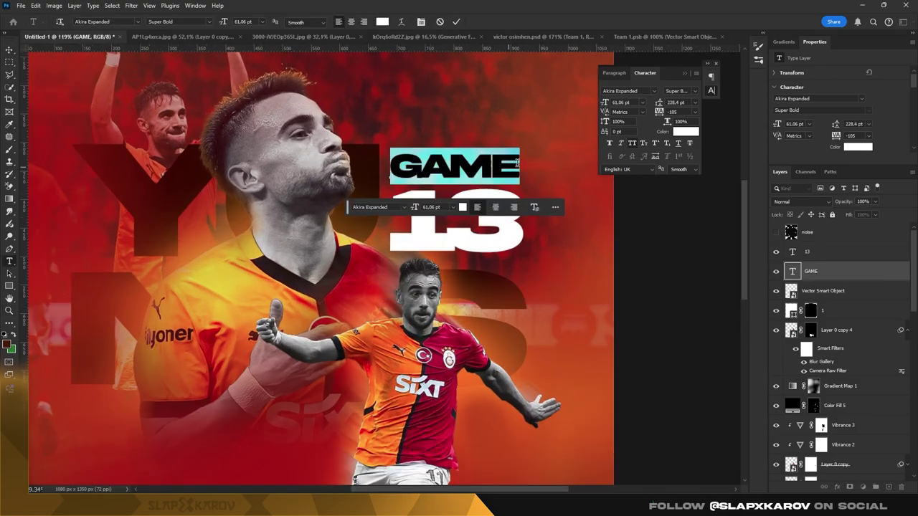
text(S)
key(ctrl+a)
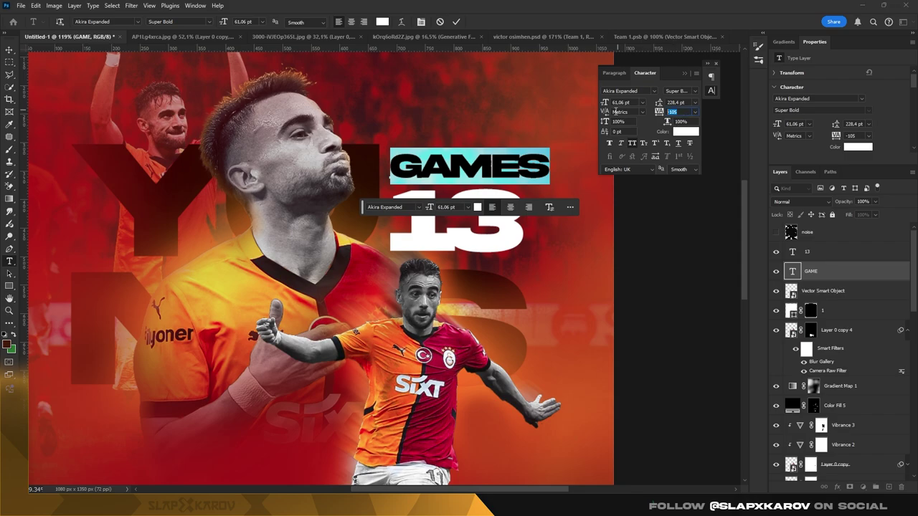
text(00)
key(Return)
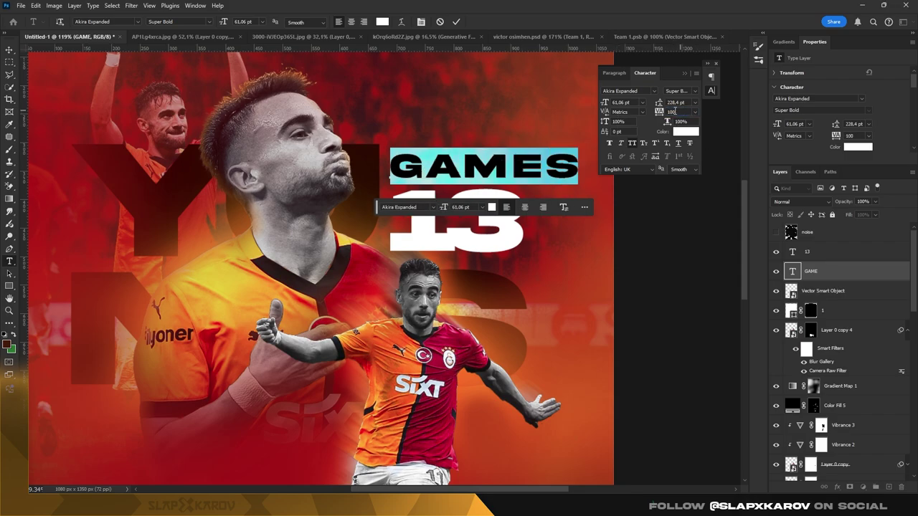
text(60)
key(Return)
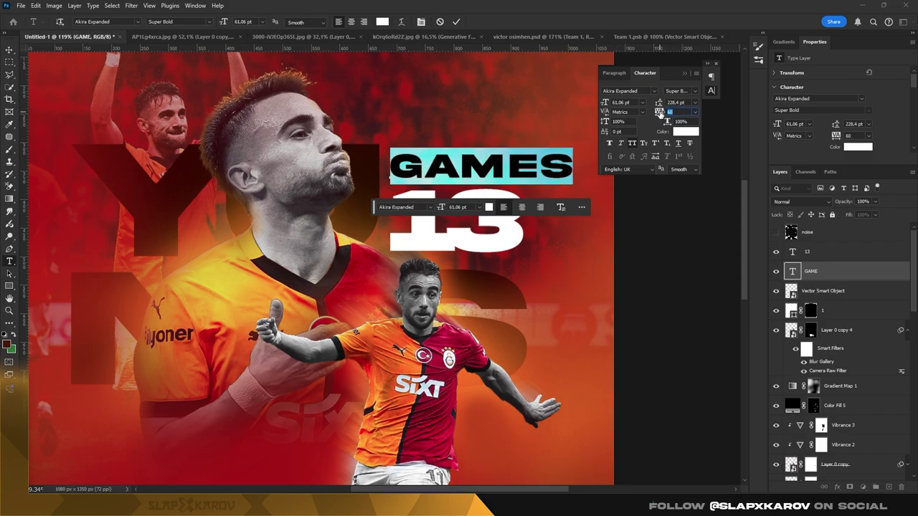
key(Return)
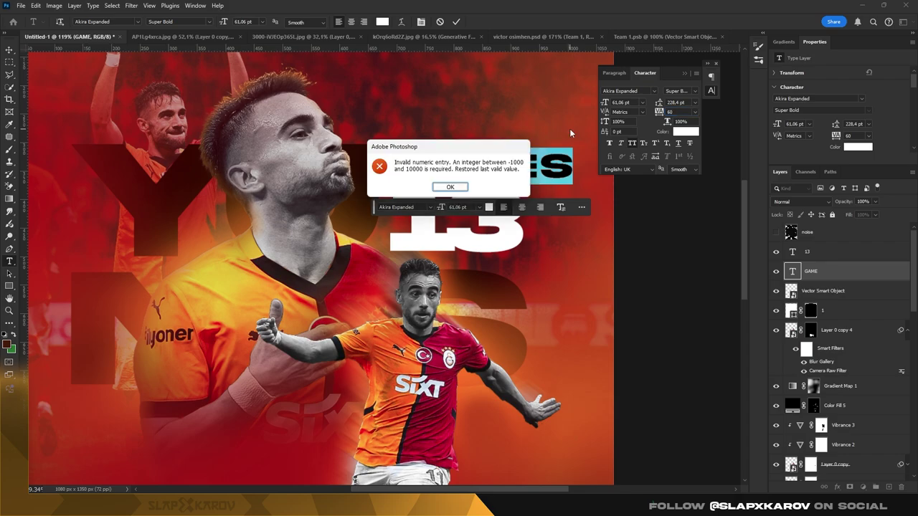
click(452, 190)
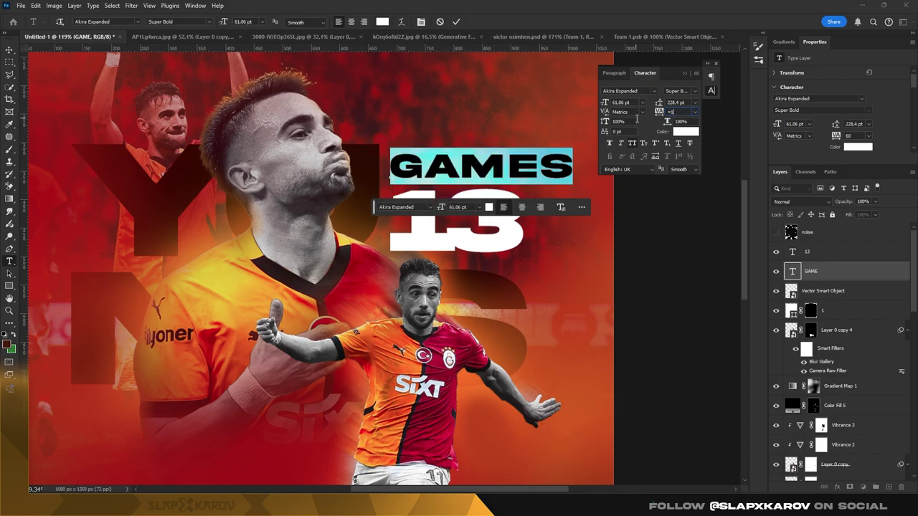
key(Return)
key(Return)
text(60)
key(Return)
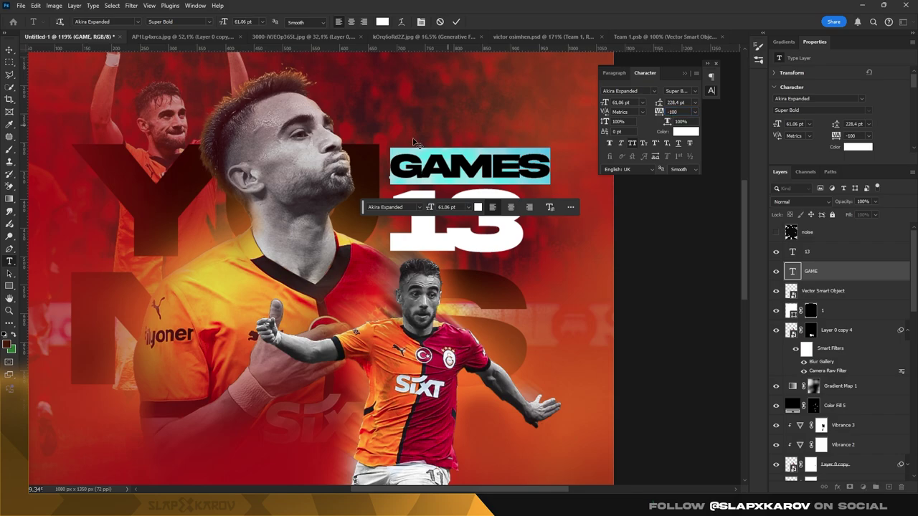
key(ctrl+Return)
Align the GAMES heading above the large 13, then zoom out to view the poster.
key(v)
mouse_move(410, 176)
mouse_down()
mouse_move(411, 164)
mouse_move(403, 163)
mouse_up()
drag(420, 235, 421, 232)
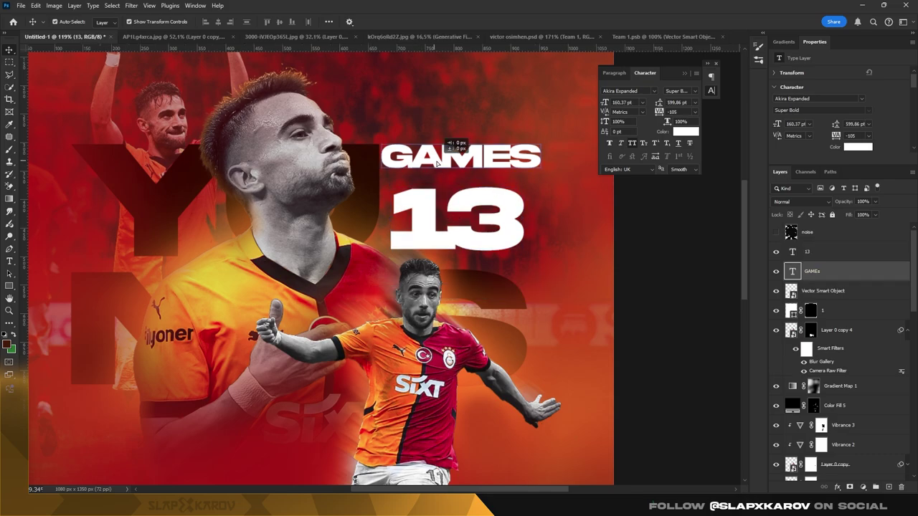
drag(433, 162, 443, 168)
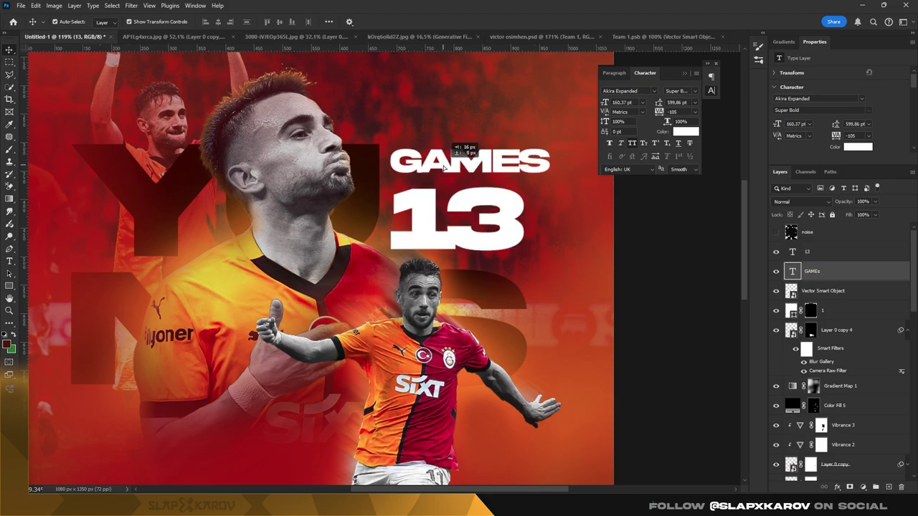
click(444, 219)
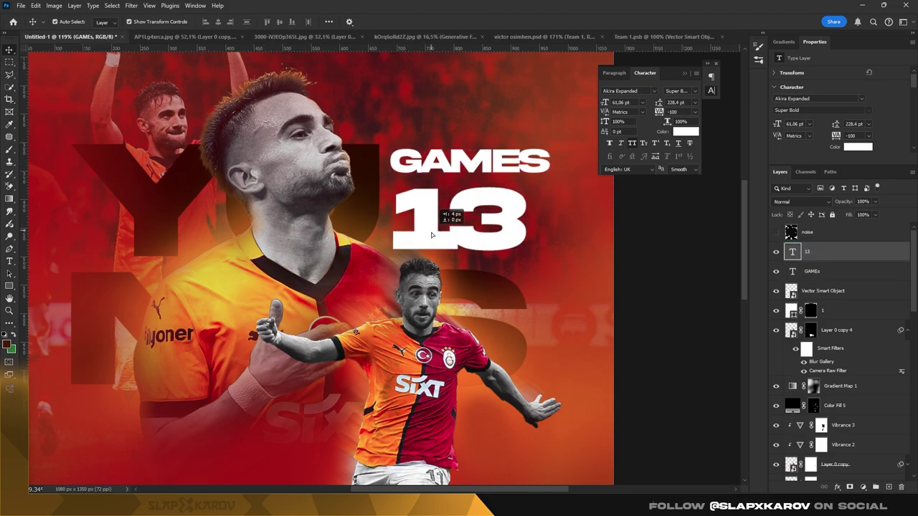
key(z)
mouse_move(474, 316)
mouse_down()
mouse_move(461, 300)
mouse_move(474, 300)
mouse_up()
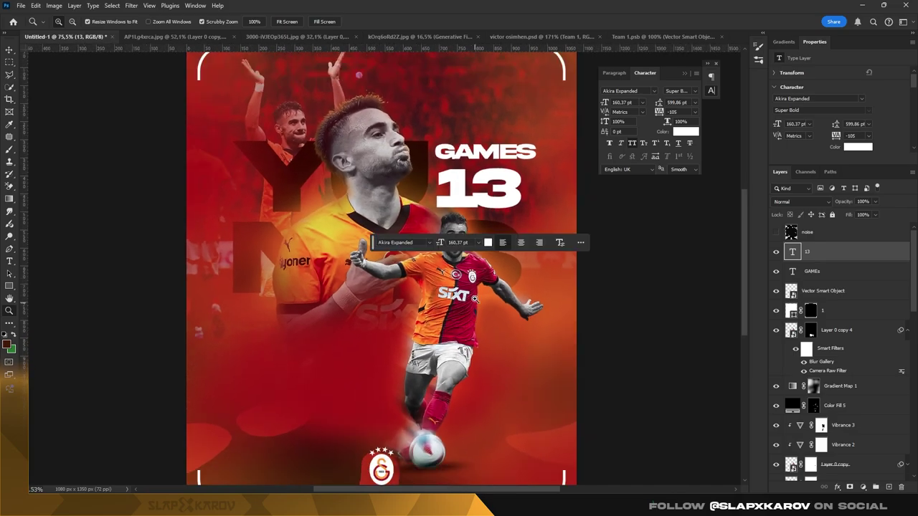
Duplicate the 13 into the poster's lower left and change the copy's text to 5.
key(v)
drag(481, 194, 317, 359)
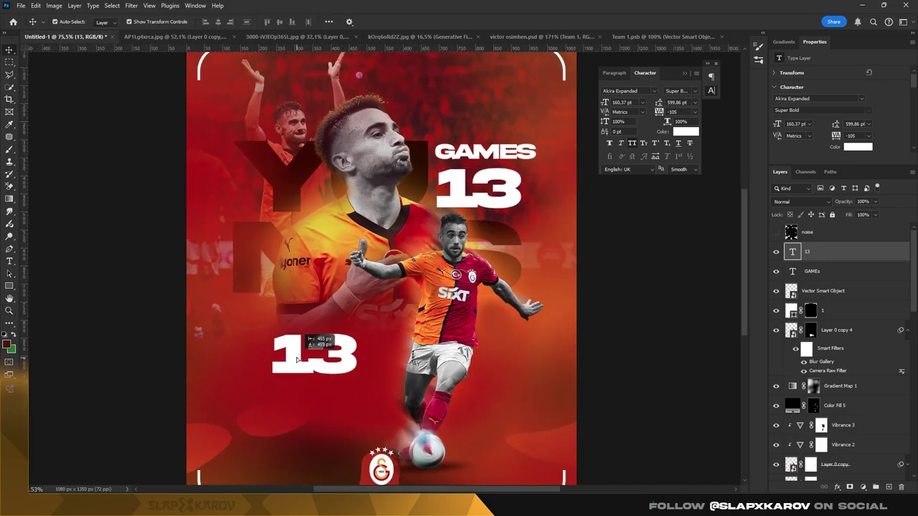
double_click(792, 252)
text(5)
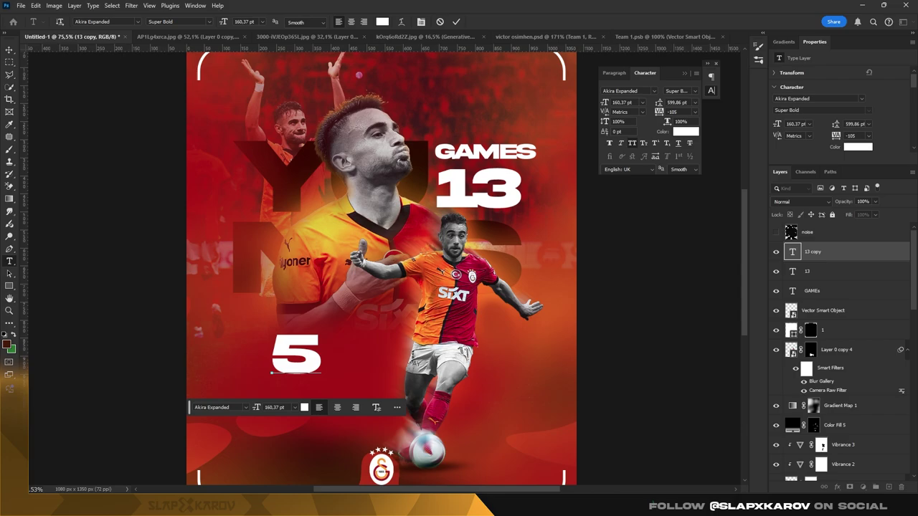
key(ctrl+Return)
drag(296, 355, 315, 350)
Scale the new 5 up to about 162%.
key(ctrl+t)
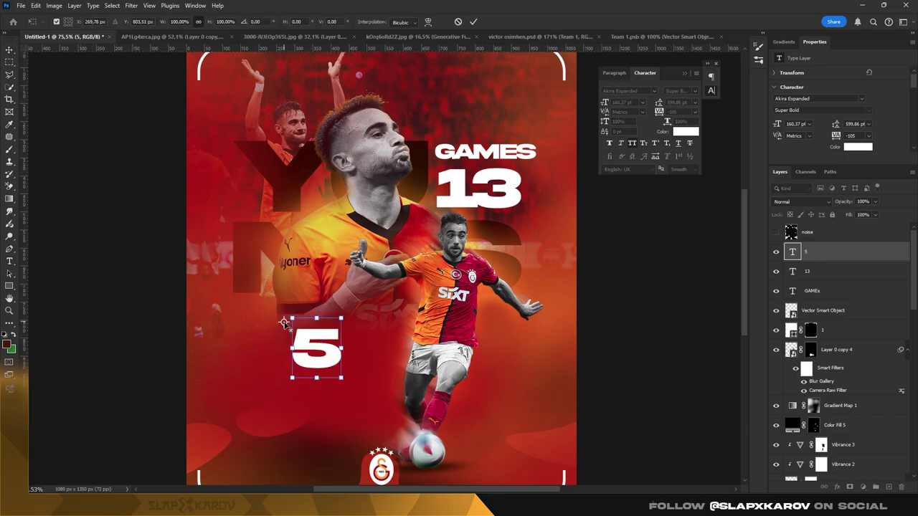
key(Return)
key(z)
scroll(358, 310, down, 2)
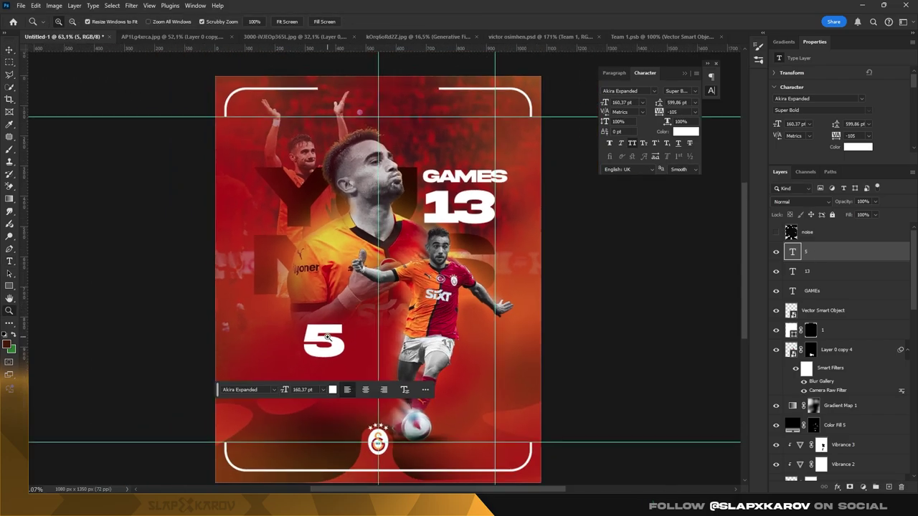
key(ctrl+t)
drag(304, 316, 282, 299)
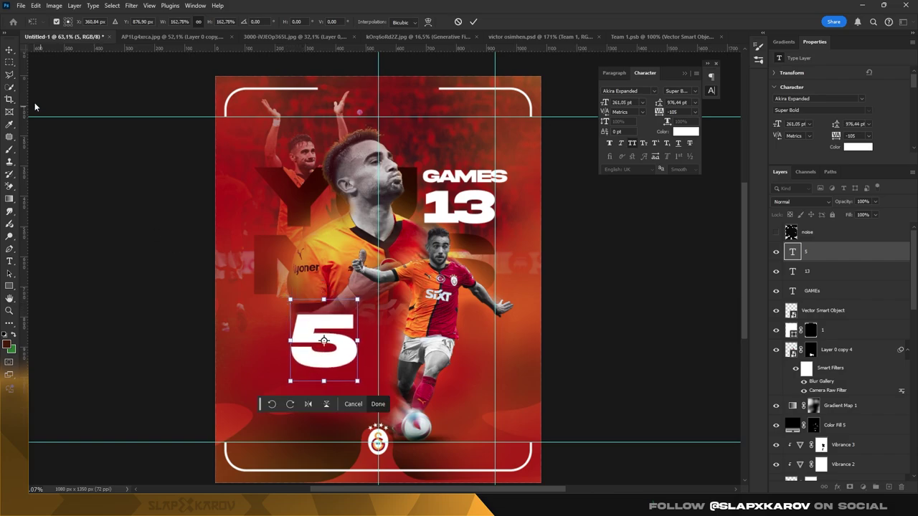
text(360)
key(Return)
Copy the GAMES heading beneath the 5, retype it as GOAL, and centre it.
drag(442, 177, 302, 387)
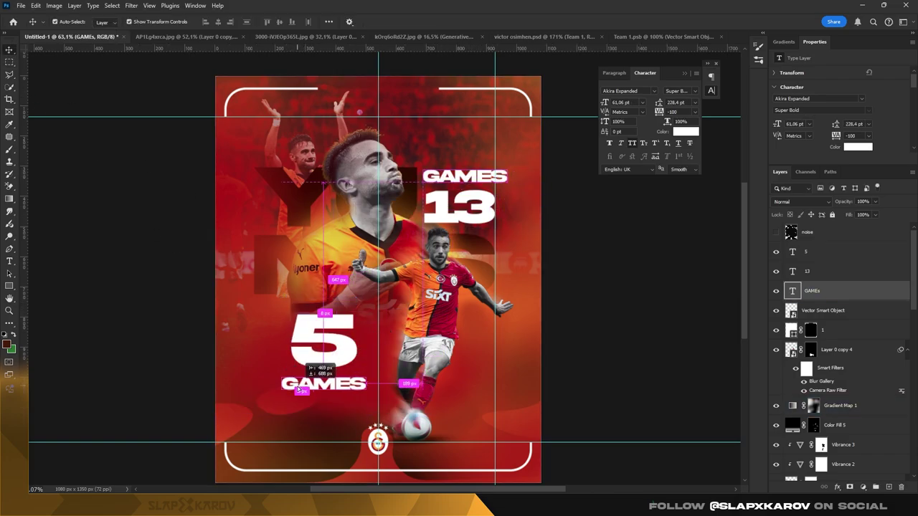
double_click(325, 387)
text(GOAL)
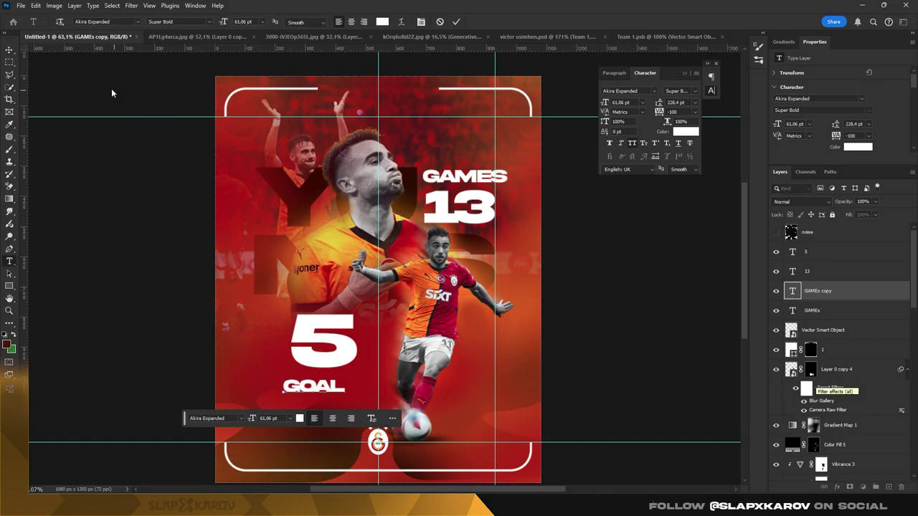
click(9, 49)
drag(331, 389, 344, 386)
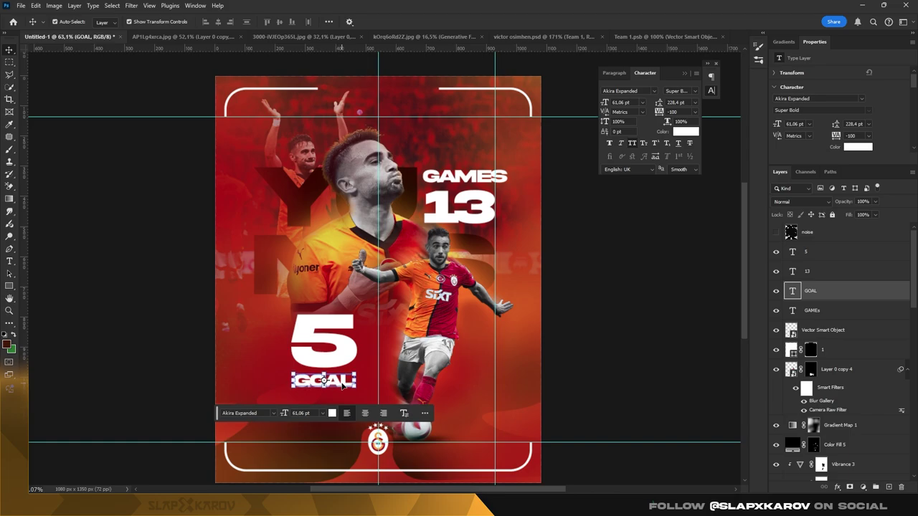
Hide the layout guides and duplicate the GOAL text layer.
key(ctrl+h)
key(ctrl+j)
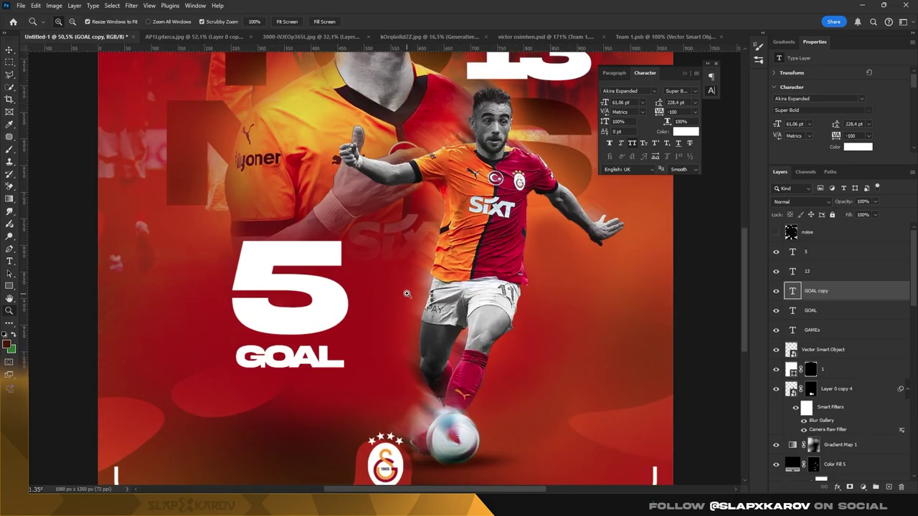
drag(402, 273, 381, 274)
drag(420, 174, 421, 175)
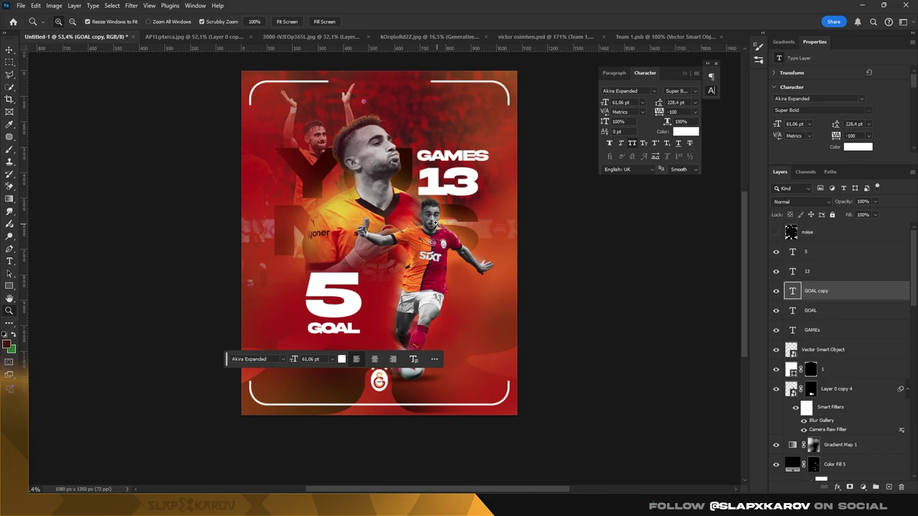
drag(435, 223, 429, 273)
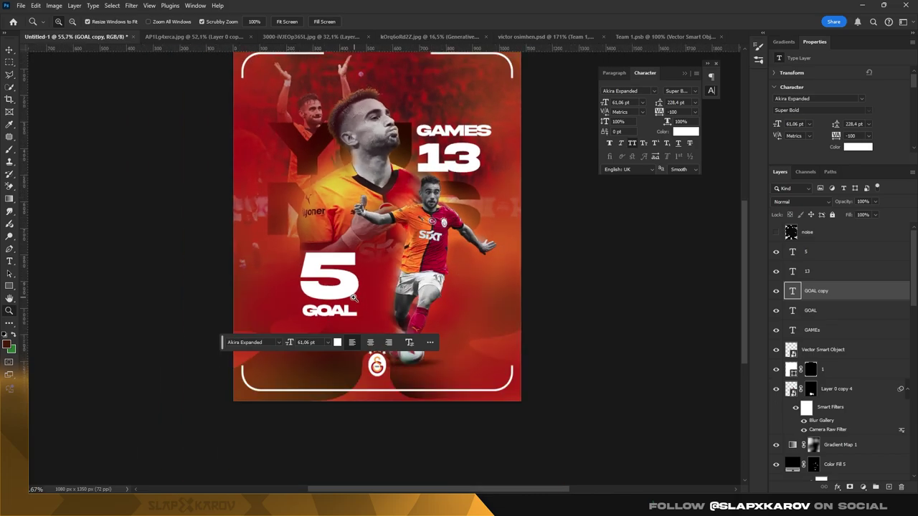
mouse_move(446, 181)
mouse_down()
mouse_move(393, 122)
mouse_move(415, 319)
mouse_move(411, 220)
mouse_up()
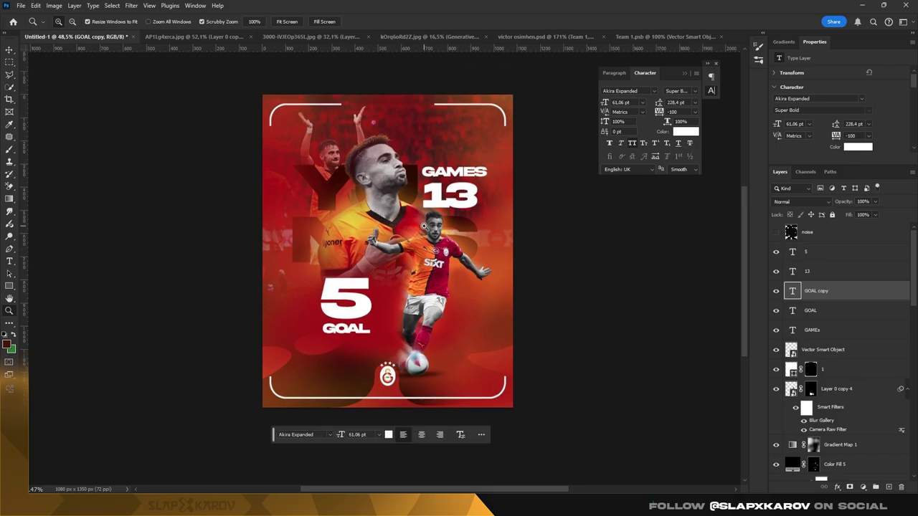
click(416, 169)
drag(415, 169, 413, 178)
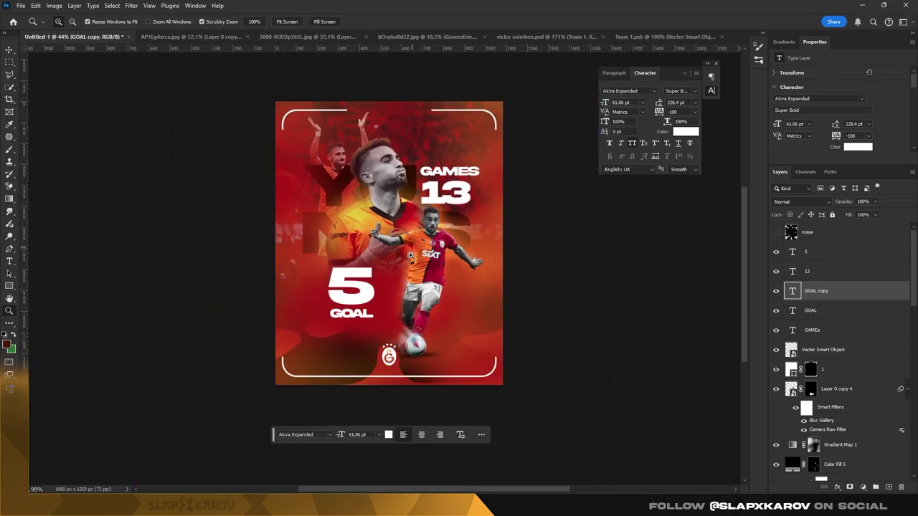
drag(355, 287, 376, 297)
Scale the 5 up past 113% and shift it slightly down-right.
key(v)
click(361, 267)
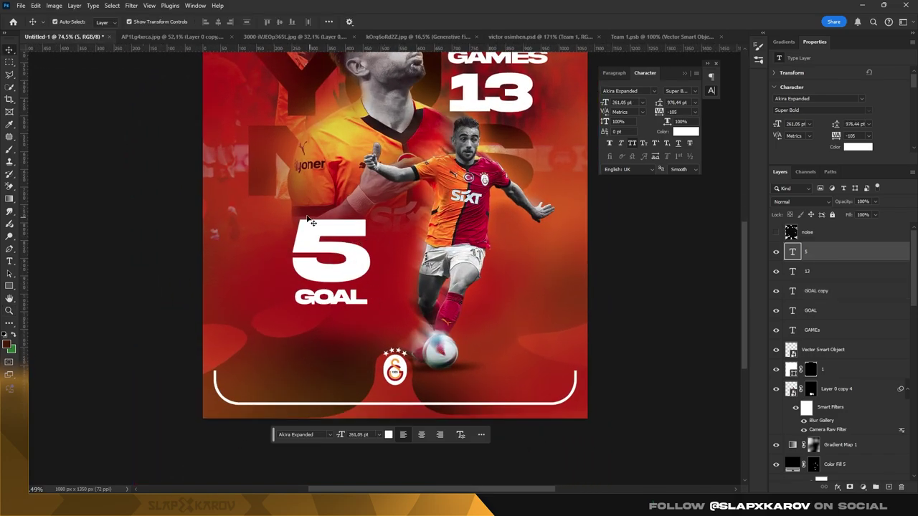
key(ctrl+t)
drag(292, 207, 280, 188)
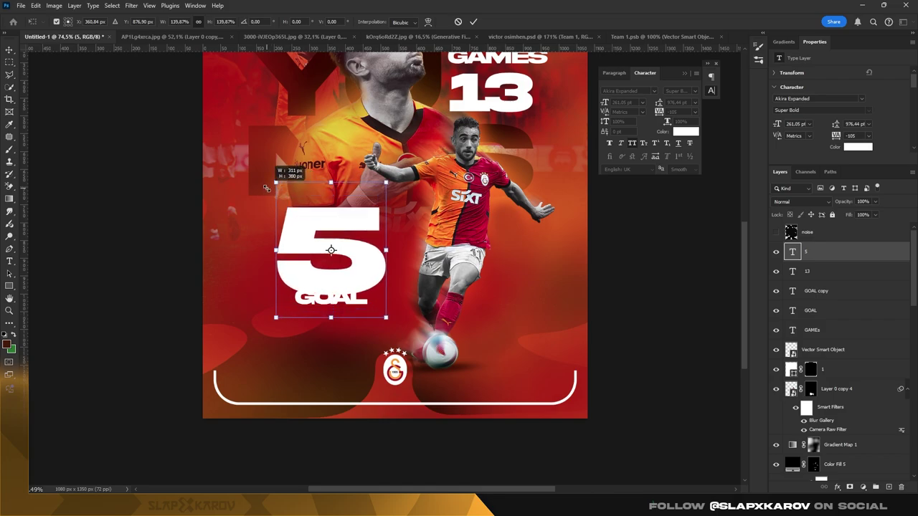
drag(316, 246, 336, 255)
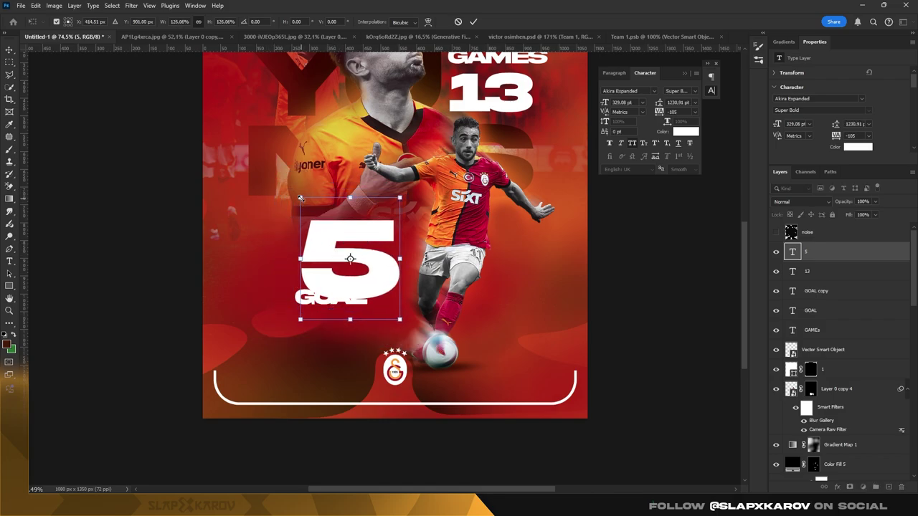
key(Return)
Delete the duplicate GOAL text layer.
click(831, 292)
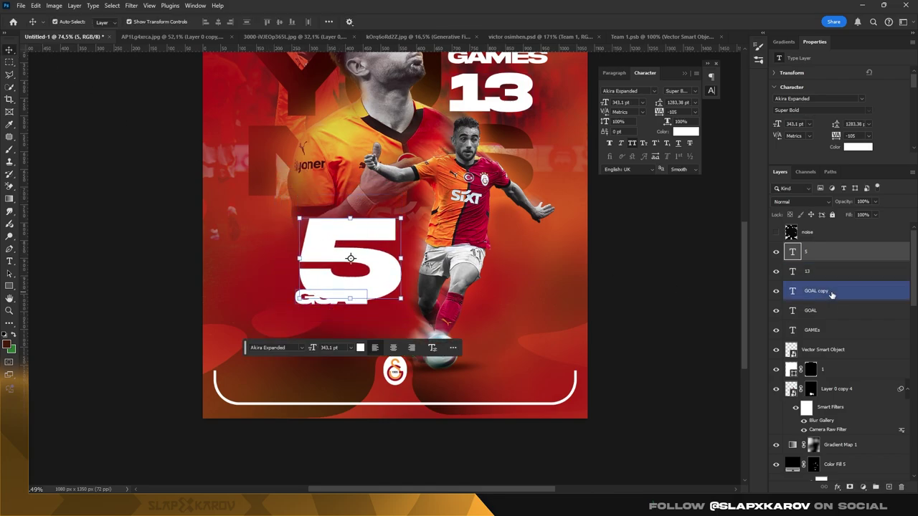
key(ctrl+t)
drag(374, 322, 374, 323)
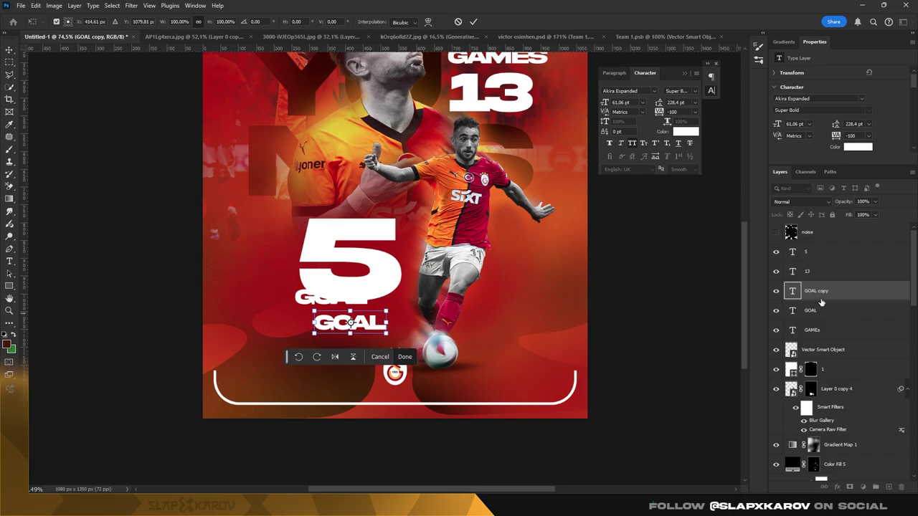
key(Escape)
key(Delete)
Enlarge GOAL to about 74.86 pt and centre it beneath the 5.
key(ctrl+t)
drag(330, 297, 355, 310)
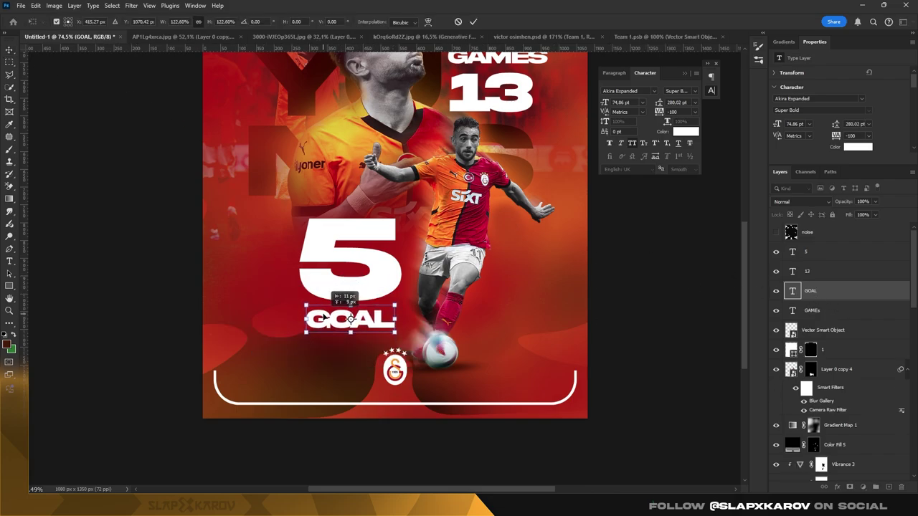
key(Return)
scroll(337, 308, up, 5)
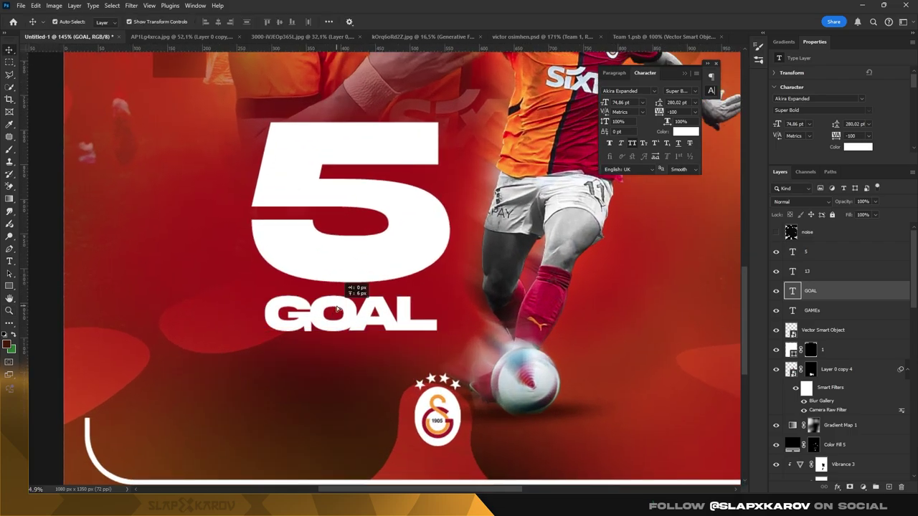
key(z)
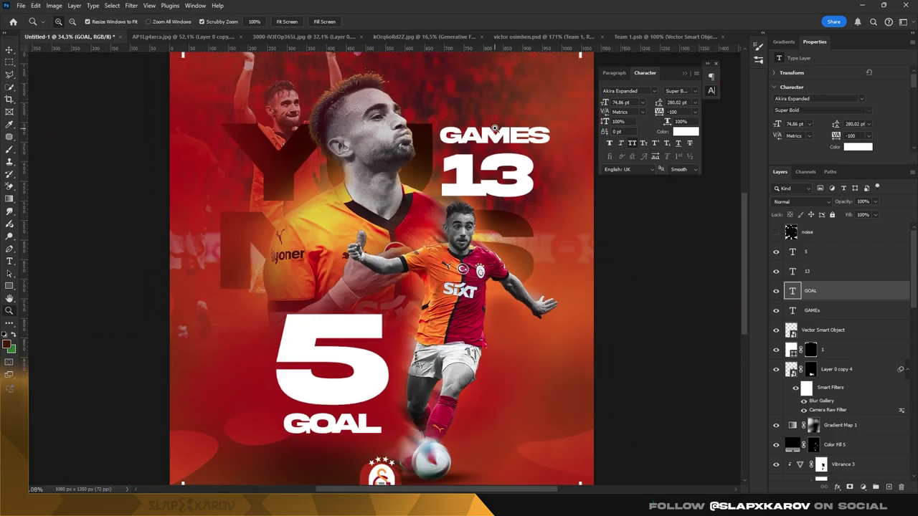
mouse_move(337, 310)
mouse_down()
mouse_move(486, 127)
mouse_move(512, 214)
mouse_move(505, 212)
mouse_move(682, 58)
mouse_up()
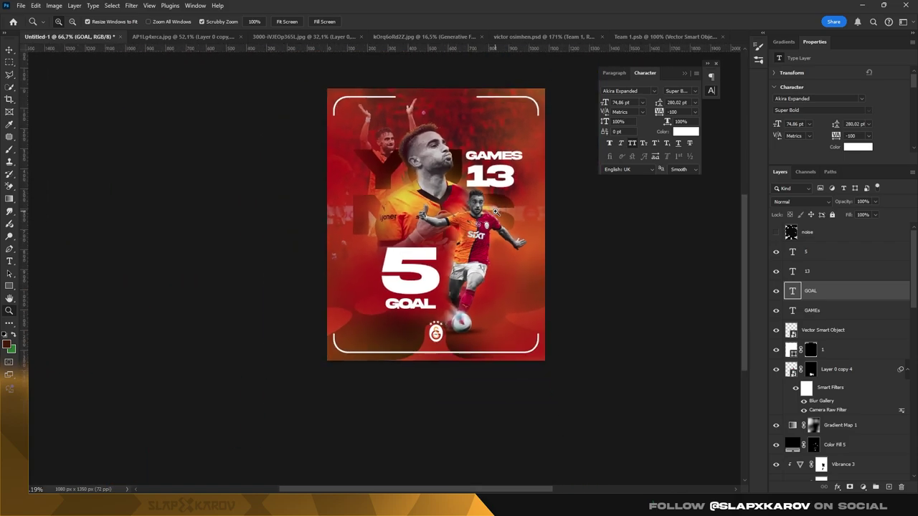
click(707, 63)
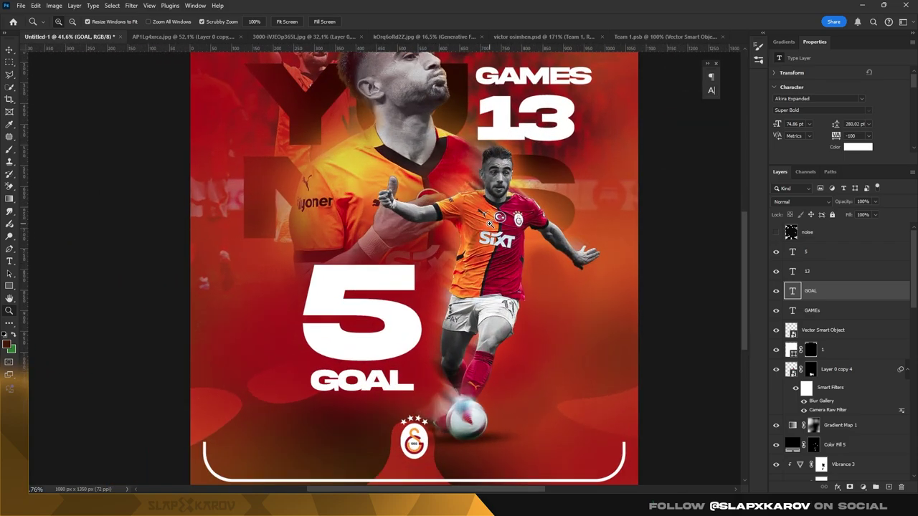
Set the 13 in Agency FB Bold like GAMES and tighten its letter spacing.
drag(463, 229, 494, 264)
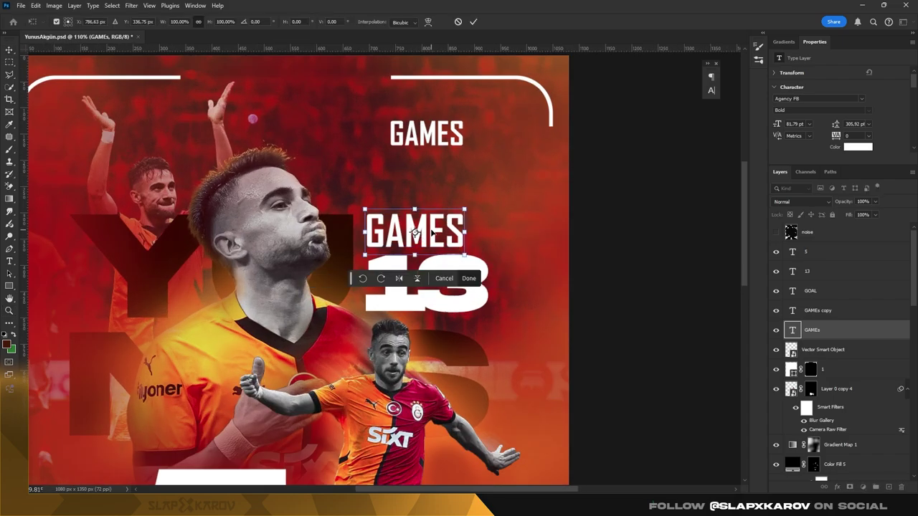
key(Return)
scroll(394, 244, up, 3)
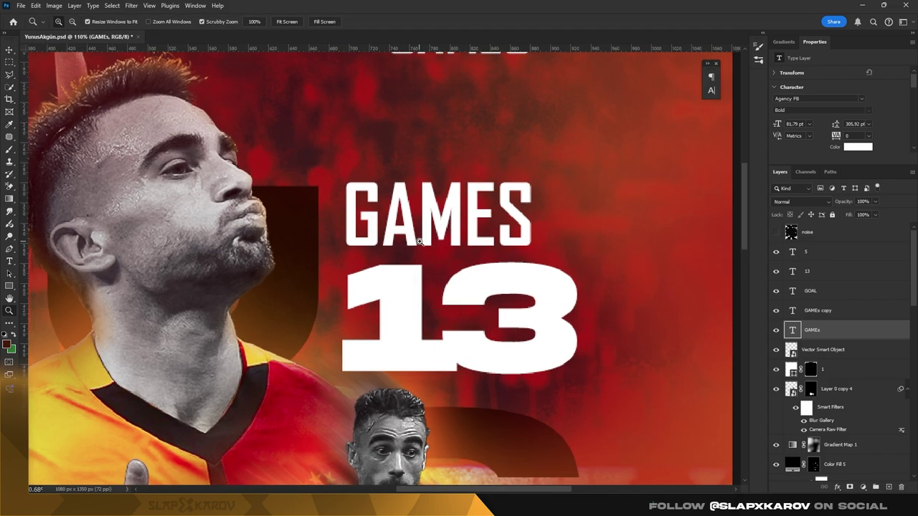
double_click(793, 329)
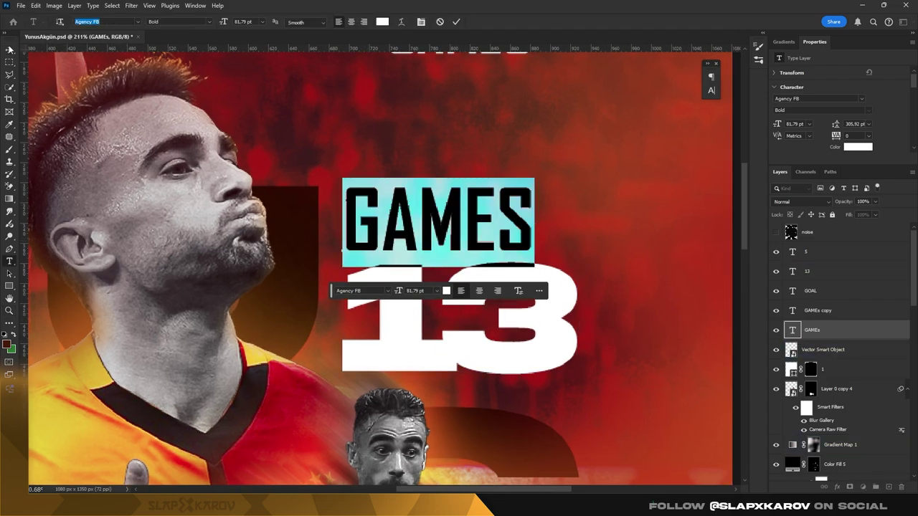
click(459, 322)
key(ctrl+a)
click(138, 22)
key(Return)
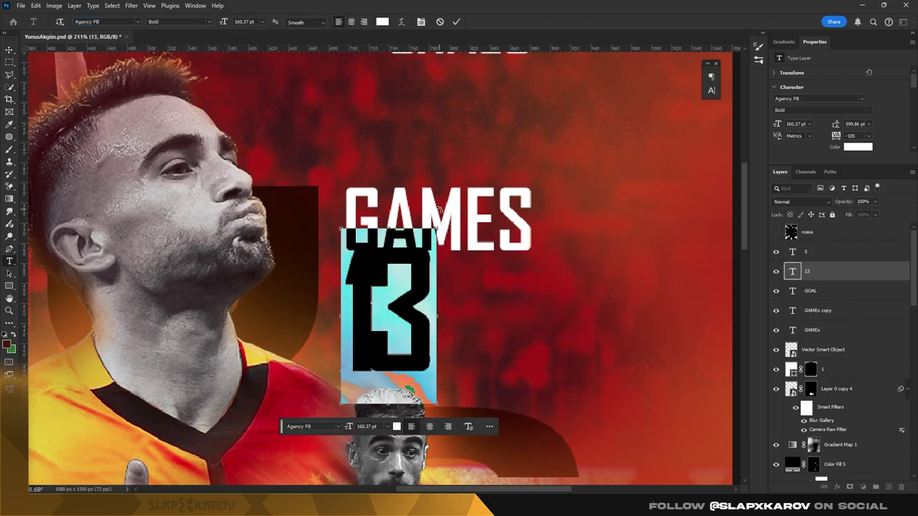
click(711, 90)
key(Return)
Enlarge the 13 to about 175.94 pt and fit it just beneath GAMES.
click(10, 49)
scroll(383, 266, down, 1)
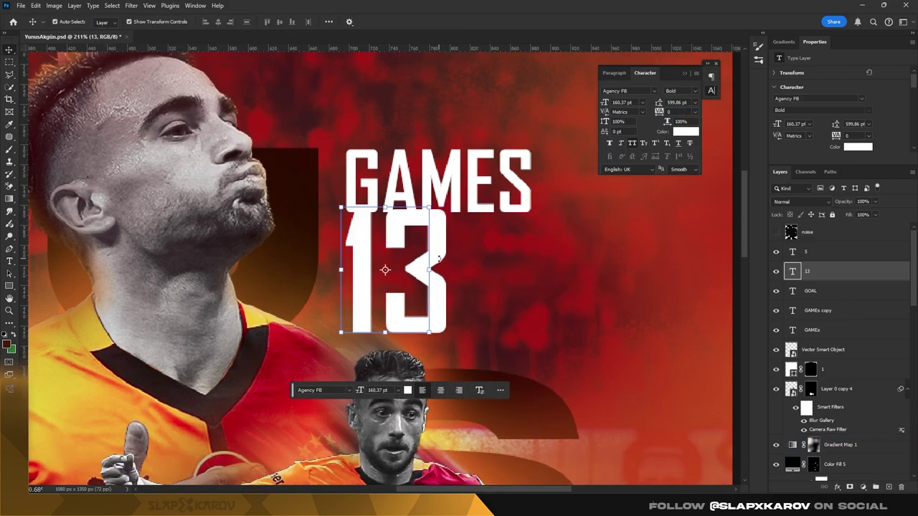
drag(403, 276, 428, 290)
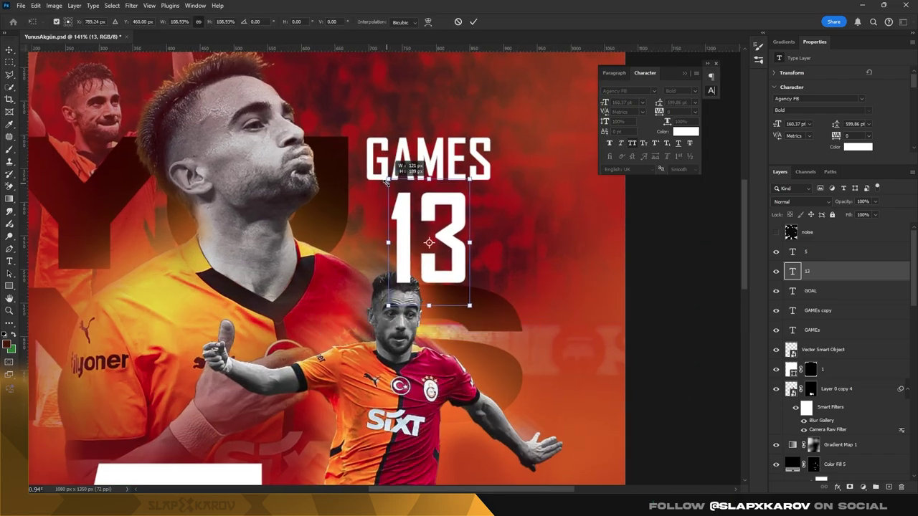
drag(386, 182, 387, 180)
drag(419, 217, 420, 221)
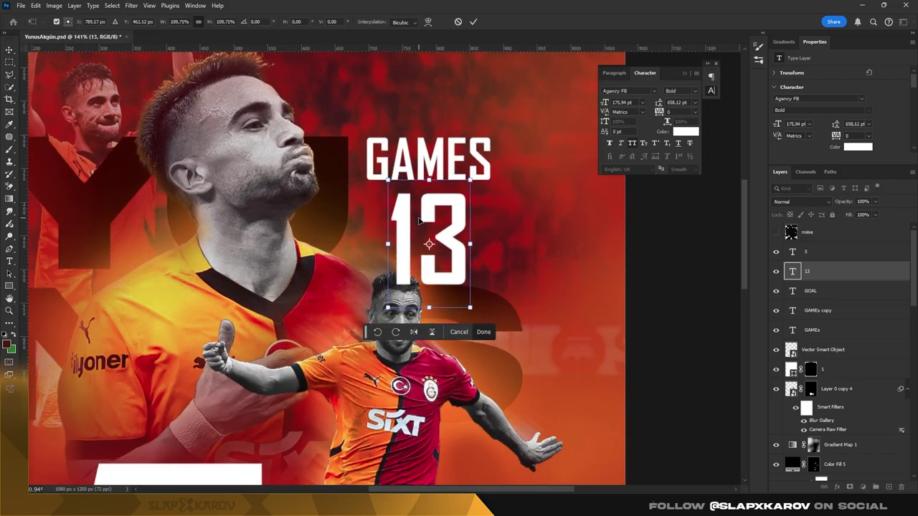
key(Return)
click(835, 388)
Add a layer mask to the 13 from the smaller player's outline so he stands in front.
scroll(839, 344, down, 5)
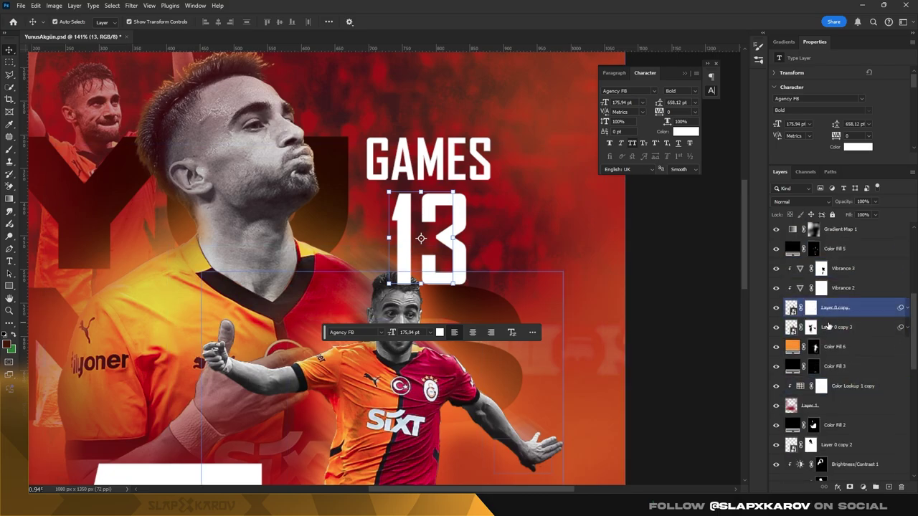
click(835, 327)
ctrl+click(791, 327)
scroll(839, 322, up, 3)
scroll(839, 301, up, 3)
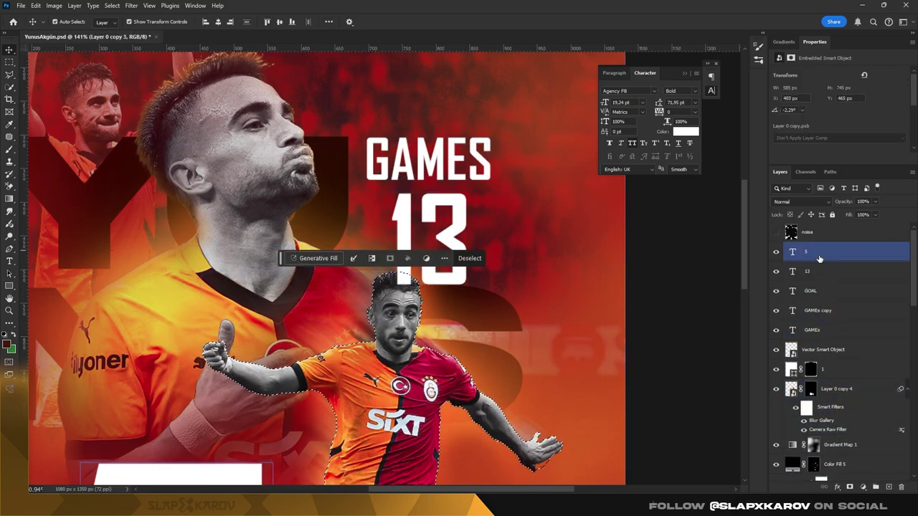
click(822, 278)
click(850, 487)
Select the 13's mask and nudge the number two pixels right.
key(z)
scroll(428, 224, down, 5)
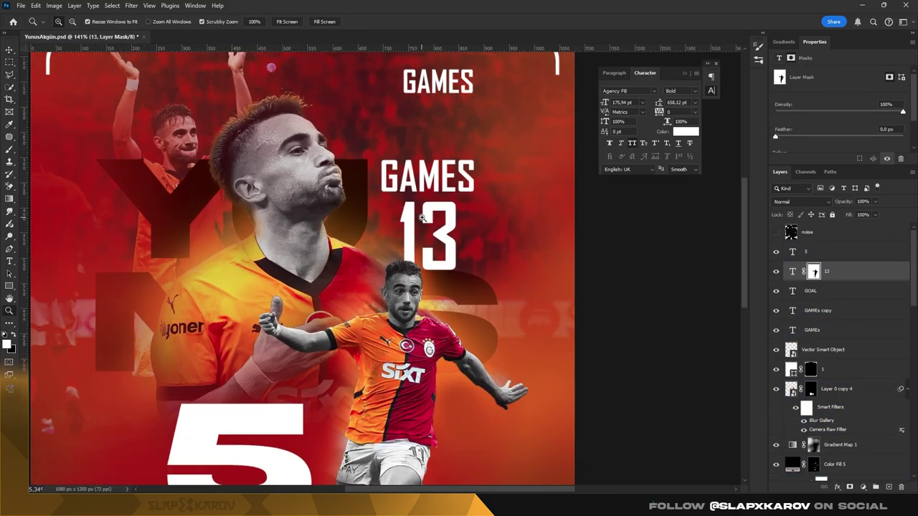
key(v)
click(426, 190)
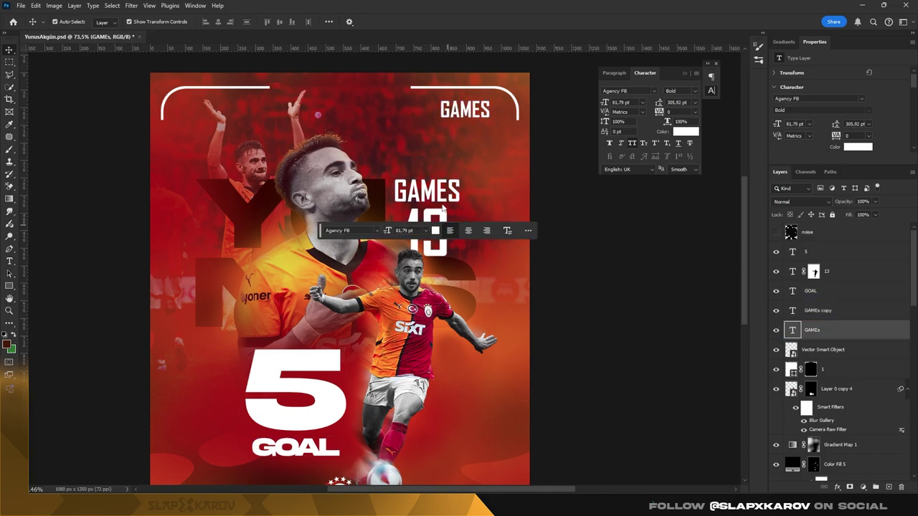
scroll(423, 192, up, 5)
ctrl+click(793, 330)
click(814, 271)
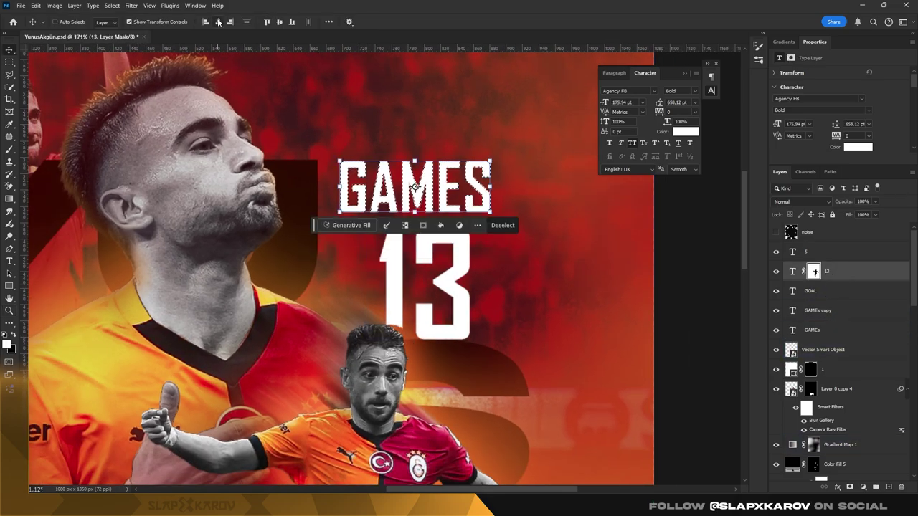
key(z)
scroll(445, 261, up, 2)
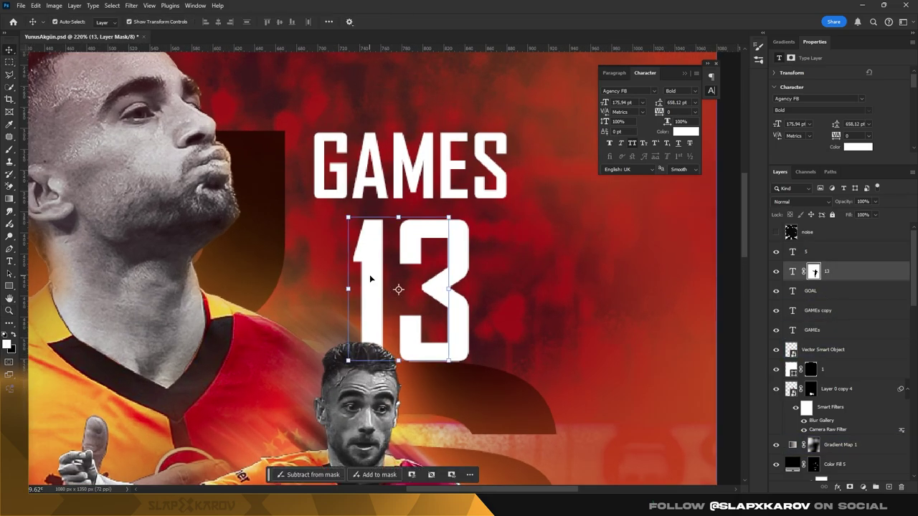
key(Right)
key(Right)
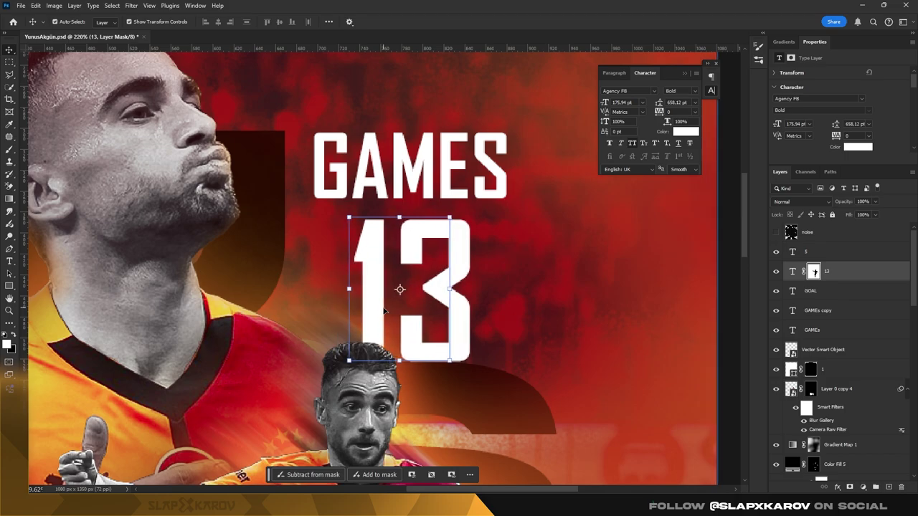
key(z)
scroll(415, 278, down, 5)
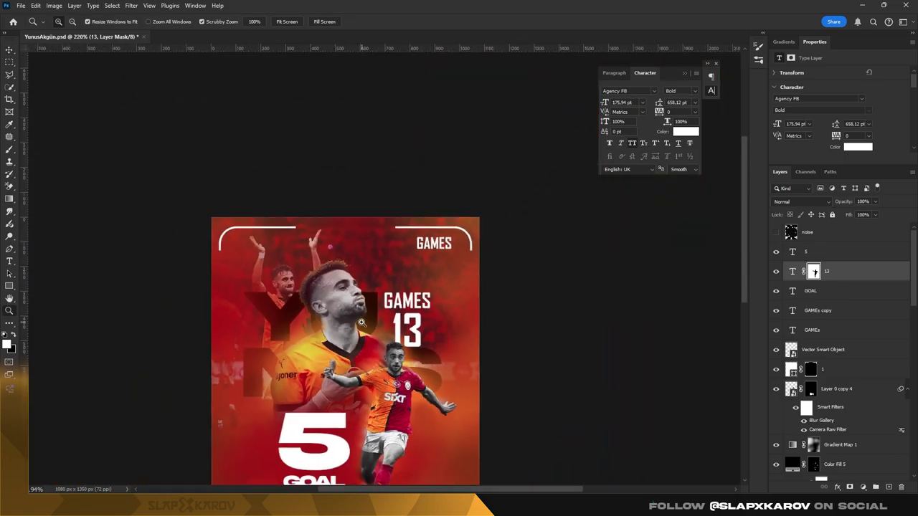
scroll(414, 278, up, 2)
scroll(415, 279, down, 1)
Try Agency FB on the 5, then undo to keep its original wide font.
key(v)
click(316, 341)
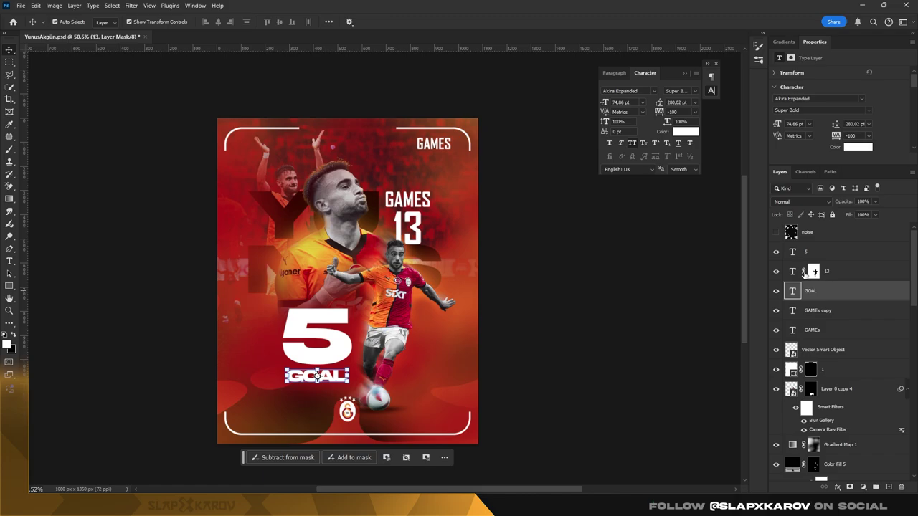
double_click(793, 252)
click(93, 22)
text(agency)
key(Return)
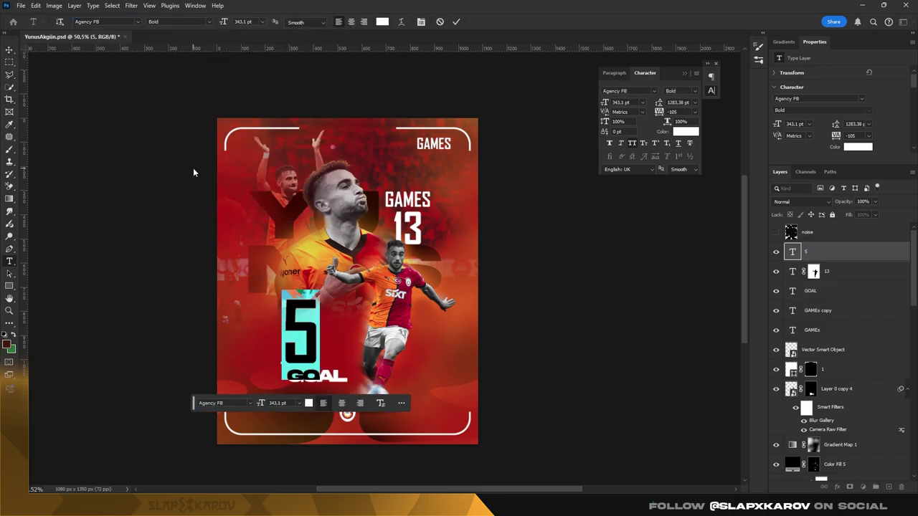
click(10, 50)
key(ctrl+z)
Change the GOAL caption's font to Agency FB Bold.
double_click(792, 290)
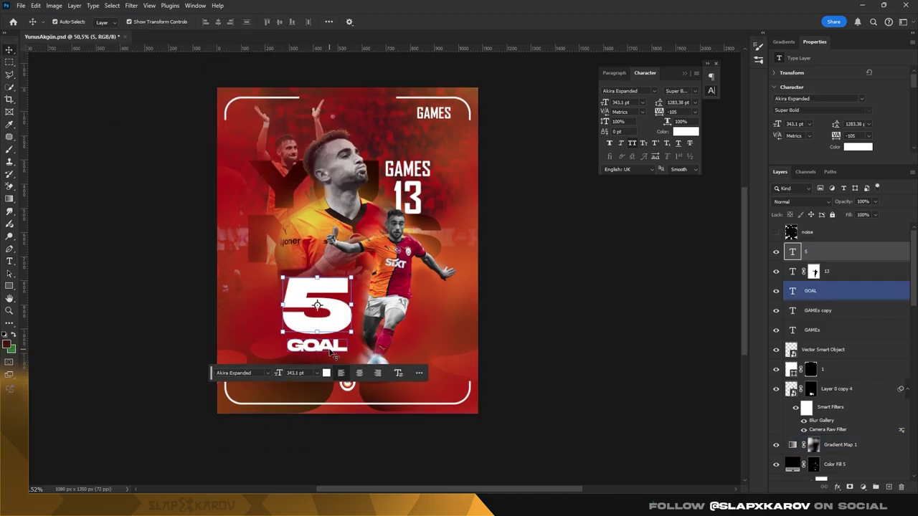
click(93, 22)
text(agency)
key(Return)
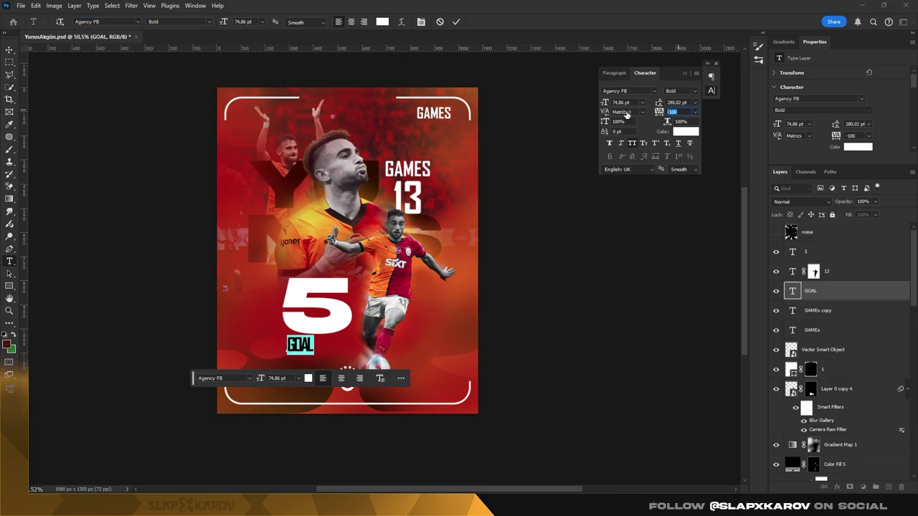
click(8, 53)
Nudge the 5 up five pixels and hide the extra top-right GAMES copy layer.
scroll(314, 368, up, 5)
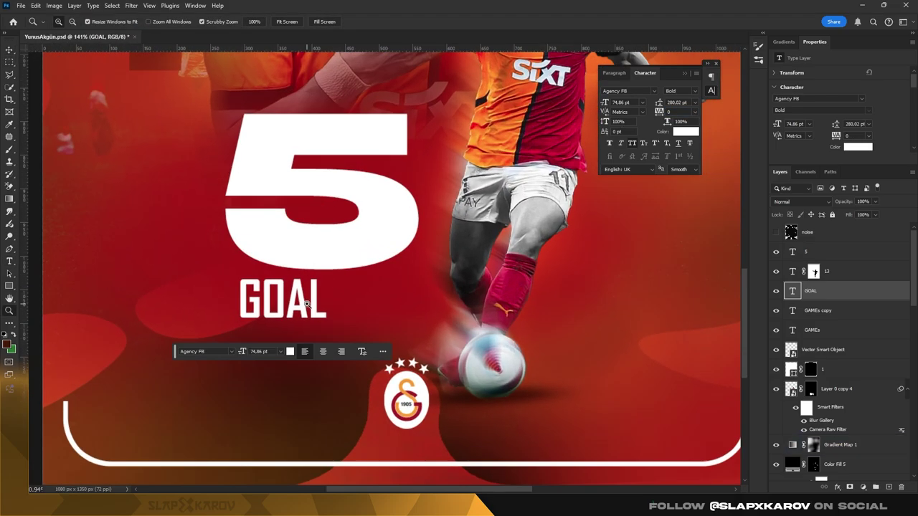
click(322, 189)
key(ctrl+d)
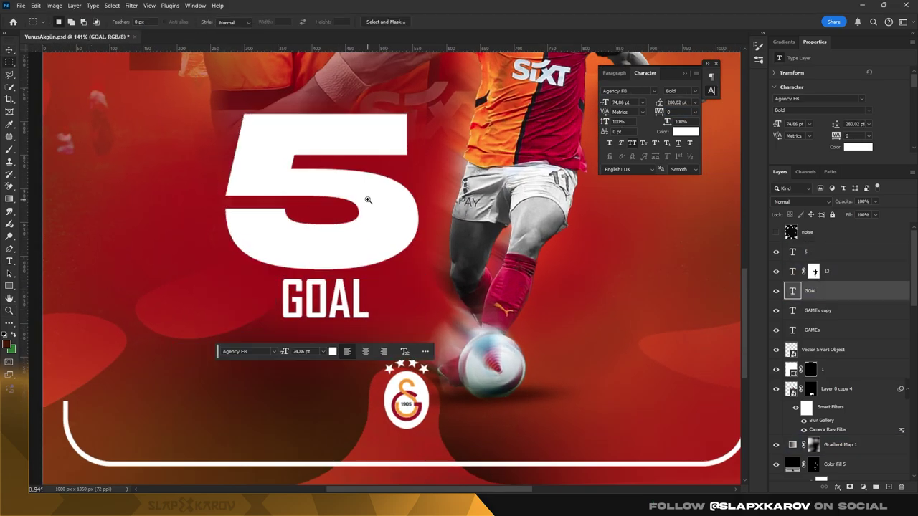
mouse_move(368, 198)
mouse_down()
mouse_move(301, 201)
mouse_move(388, 213)
mouse_up()
key(v)
key(ctrl+minus)
click(775, 310)
click(818, 310)
Select the layer mask on the large player's Layer 0 copy 2.
key(z)
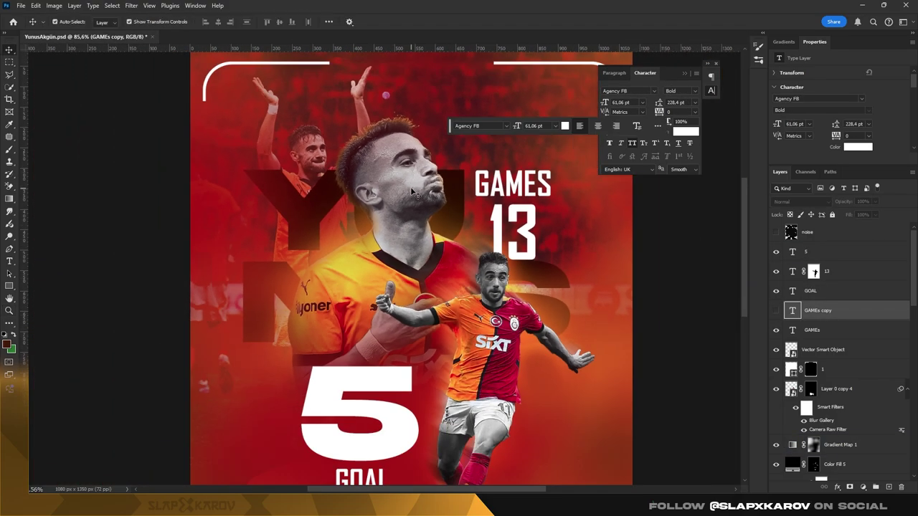
key(v)
click(839, 444)
scroll(824, 397, down, 5)
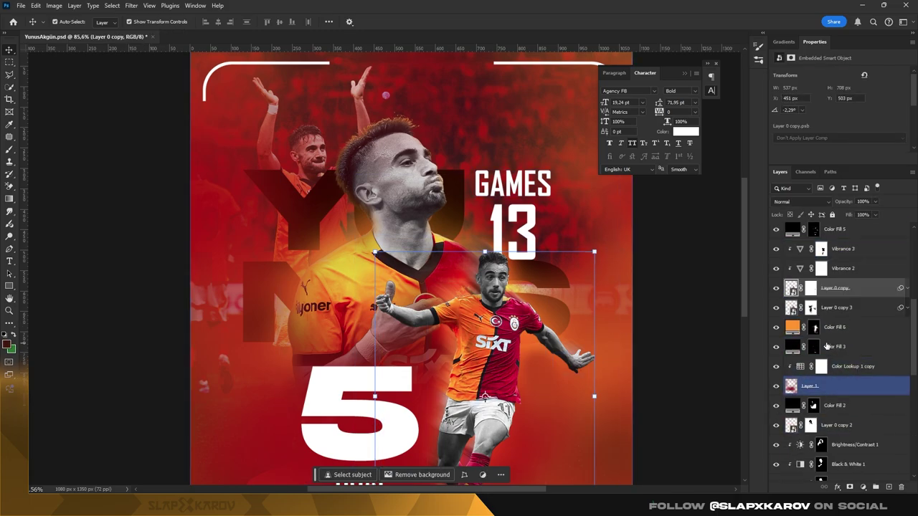
click(834, 327)
scroll(858, 367, down, 2)
click(810, 385)
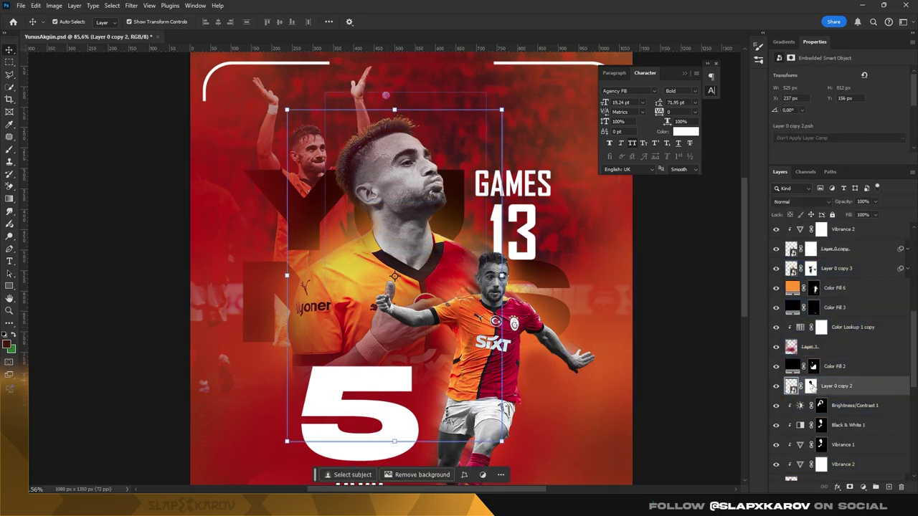
Paint black with a soft brush on the mask to clean the orange fringe around his hair.
key(z)
drag(373, 166, 391, 167)
key(b)
right_click(390, 152)
key(Escape)
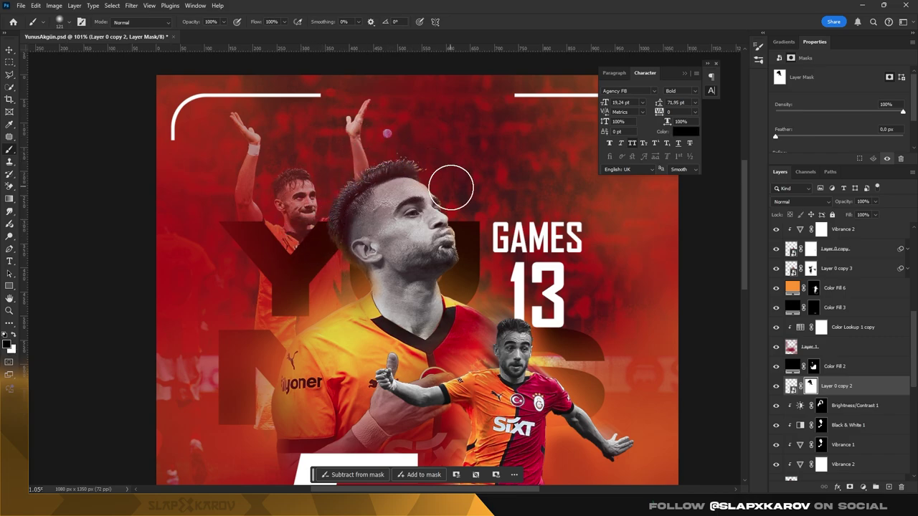
right_click(327, 238)
key(Escape)
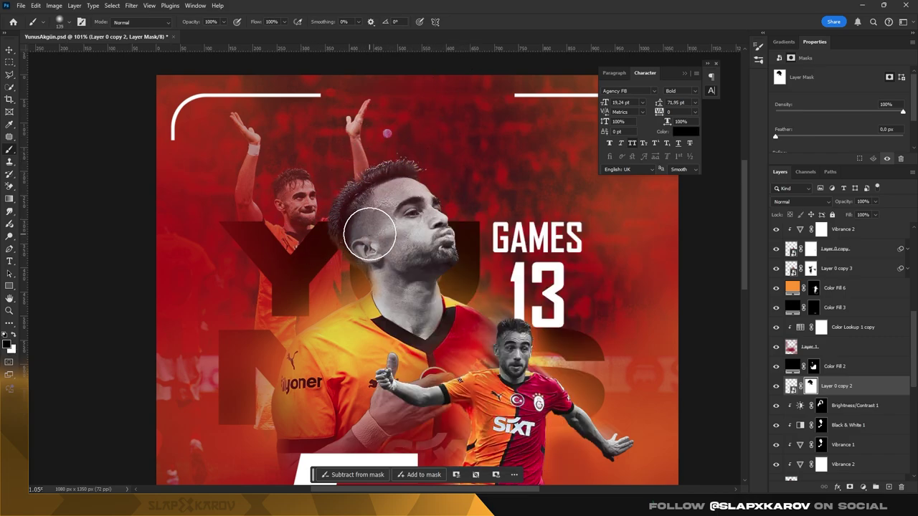
key(z)
mouse_move(502, 208)
mouse_down()
mouse_move(436, 206)
mouse_move(466, 205)
mouse_up()
key(v)
click(374, 273)
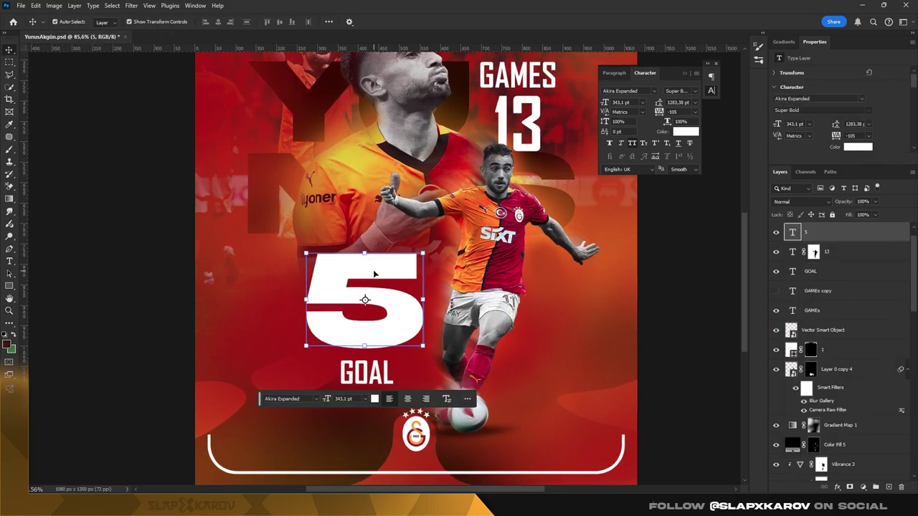
Group the stat text layers into a group named Text.
shift+click(811, 310)
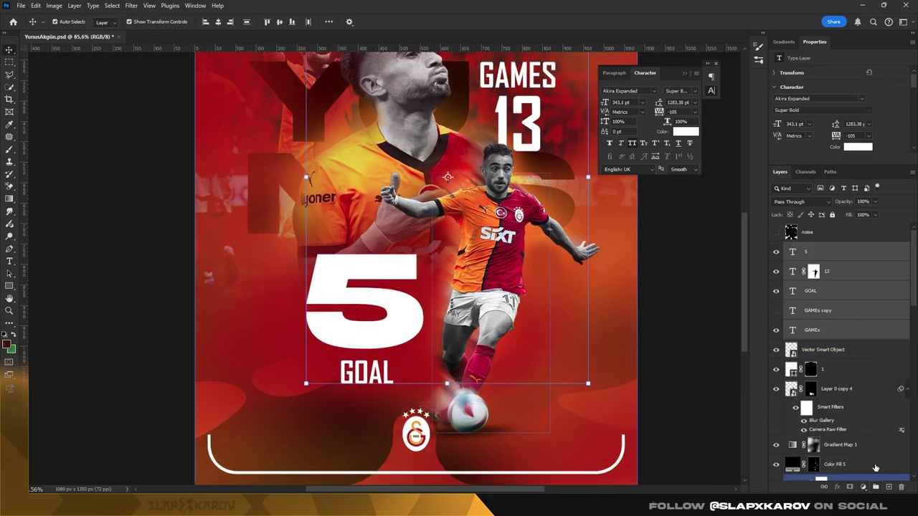
right_click(821, 273)
click(814, 254)
text(xt)
key(Return)
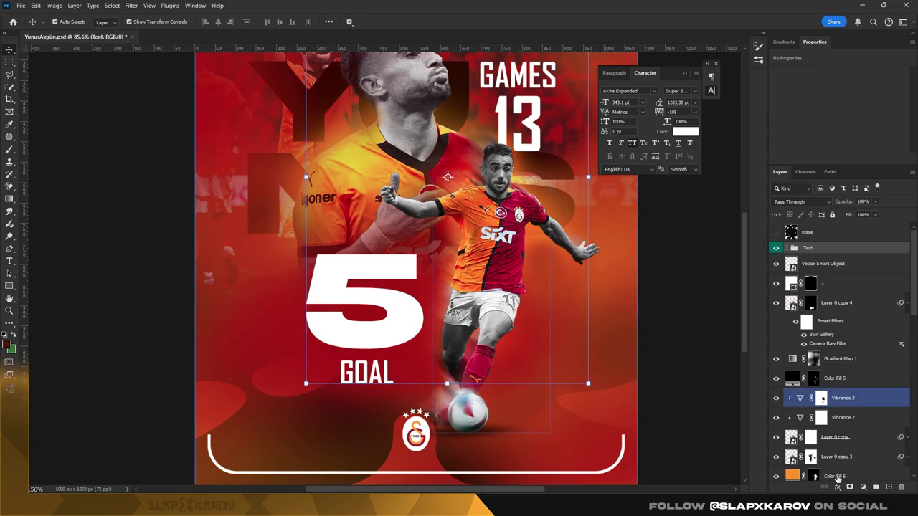
Add a new layer and draw a text box at the lower left of the poster.
click(889, 487)
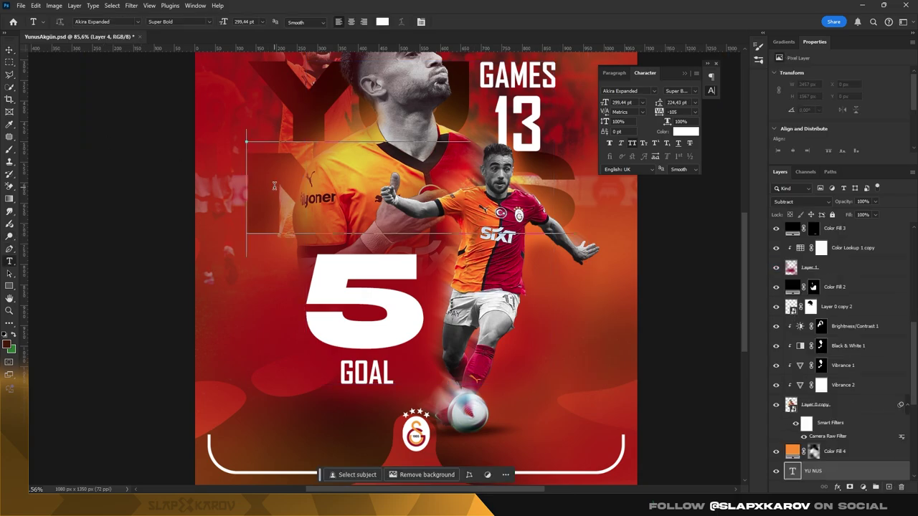
key(v)
click(861, 252)
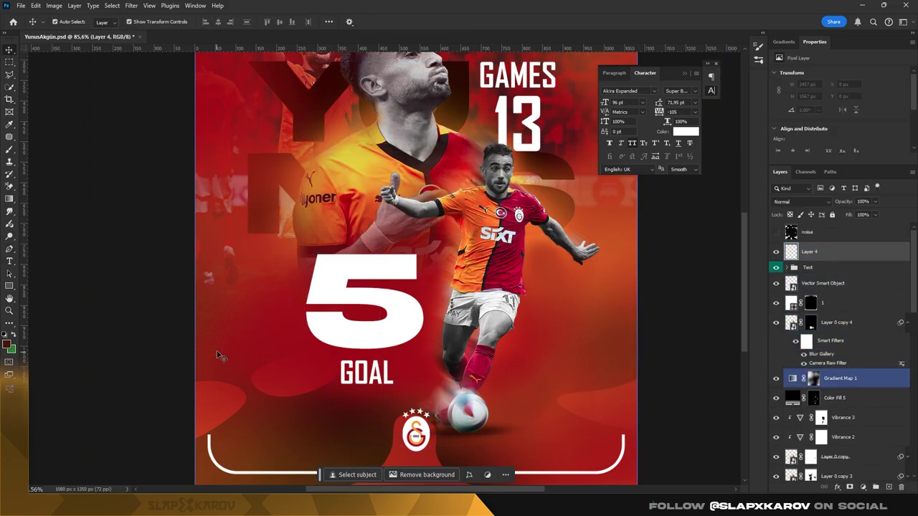
key(t)
drag(226, 315, 371, 423)
Type the name YUNUS into the new text box, fixing typos.
text(YUN)
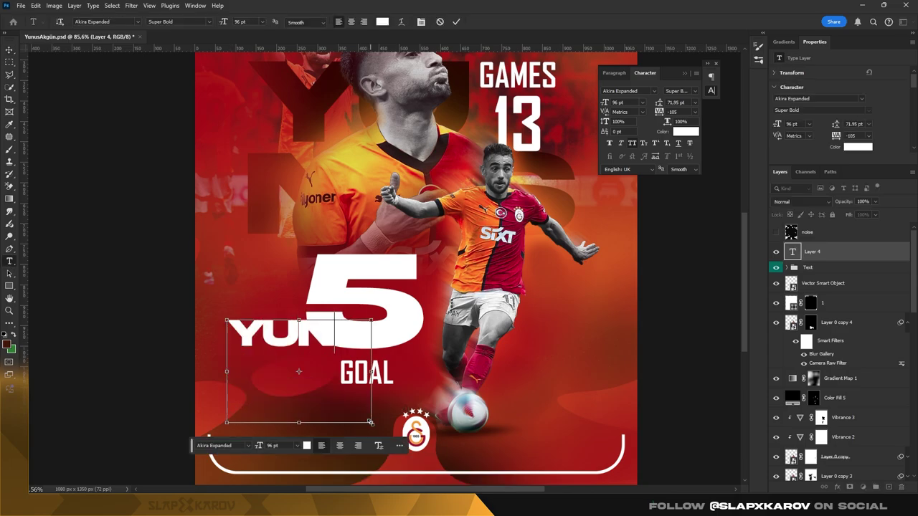
key(ctrl+a)
text(YUNUS)
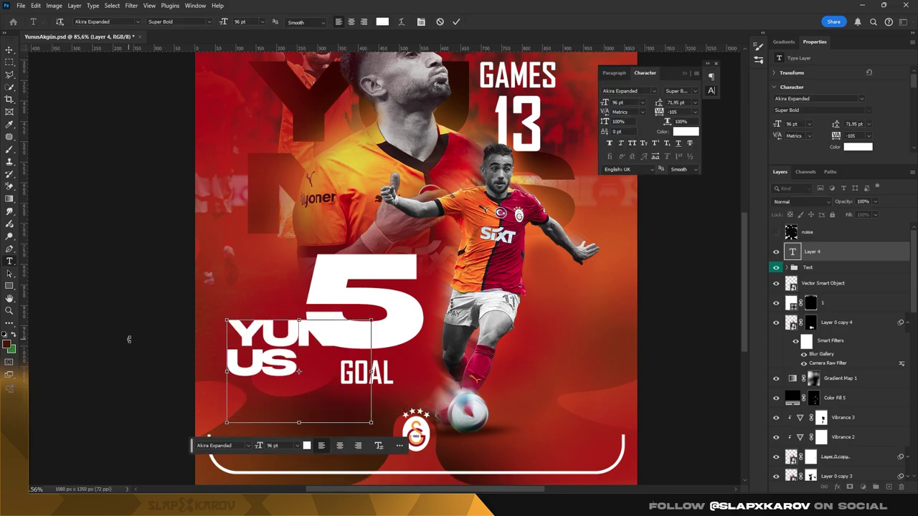
key(BackSpace)
key(BackSpace)
key(BackSpace)
text(YUNUS)
Set the name in the Aerobrush font at 54 pt, retyped as Yunus.
key(ctrl+a)
click(108, 21)
click(215, 329)
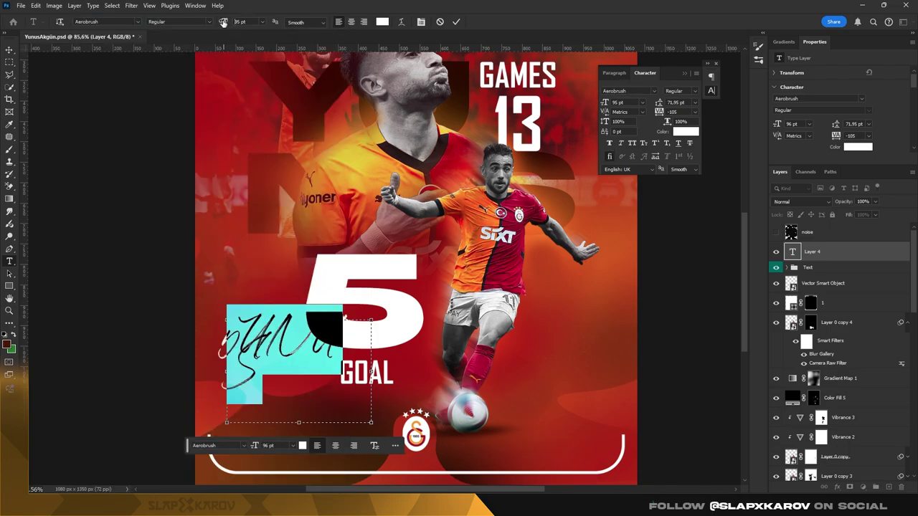
drag(223, 22, 194, 22)
text(Yu)
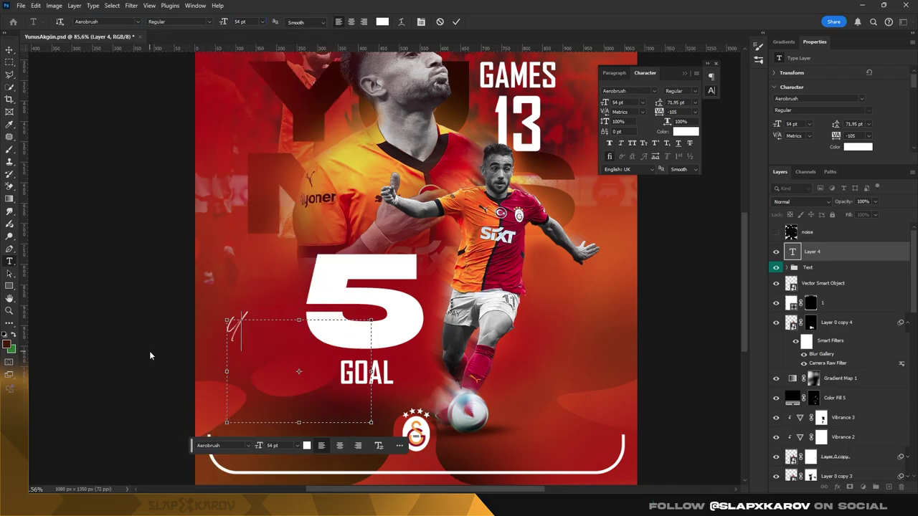
text(nus)
key(ctrl+a)
click(156, 22)
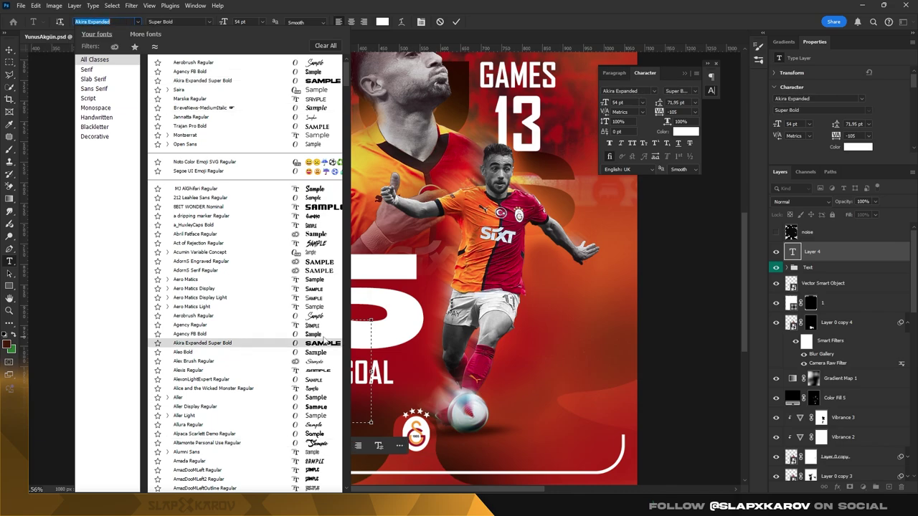
key(Escape)
Move the Yunus text up above the 5 and colour it black.
key(ctrl+Return)
key(v)
drag(253, 330, 273, 330)
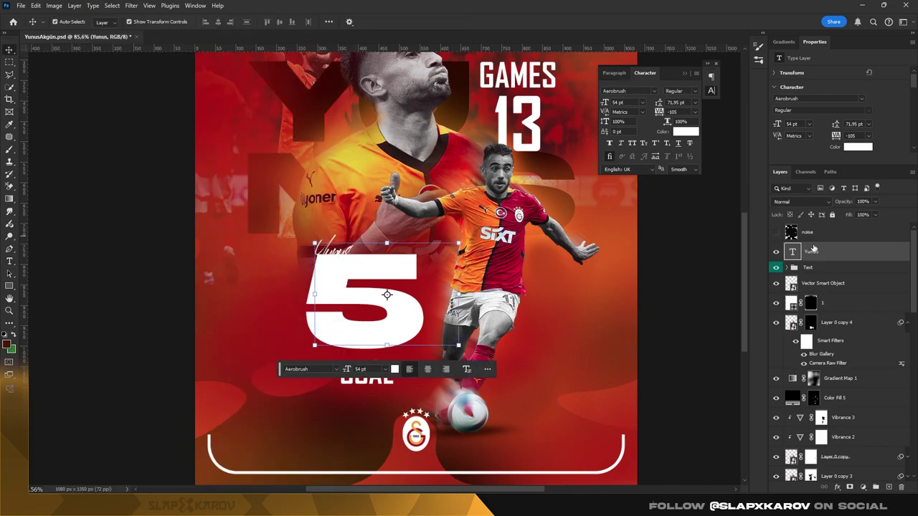
double_click(792, 251)
click(858, 147)
click(788, 246)
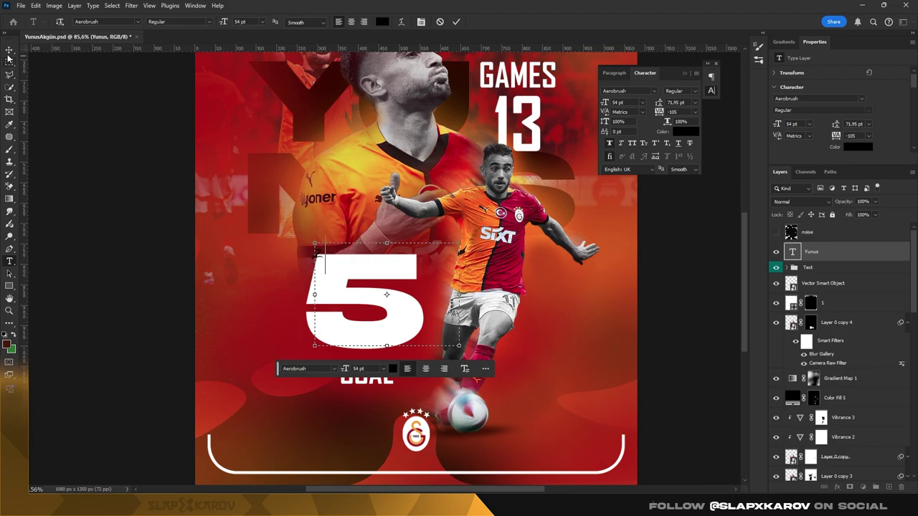
key(ctrl+Return)
key(v)
Reapply black as the name's text colour and zoom in on it.
double_click(793, 251)
click(858, 146)
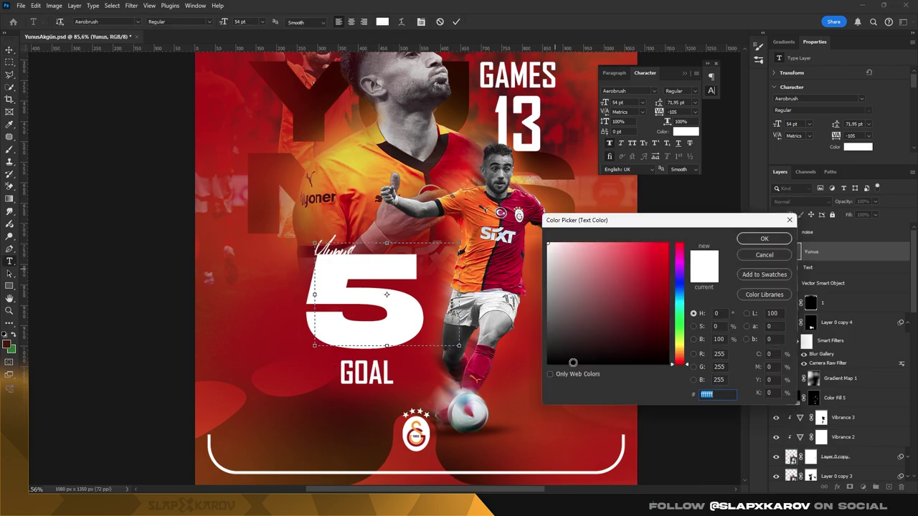
click(762, 180)
key(ctrl+Return)
key(z)
click(349, 246)
key(t)
double_click(330, 254)
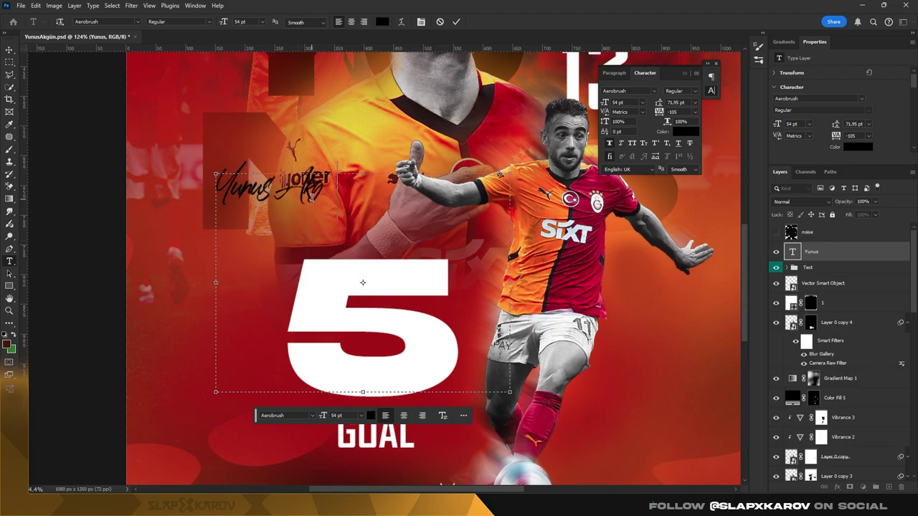
Enlarge the signature to 82 pt and position it over the 5.
key(ctrl+a)
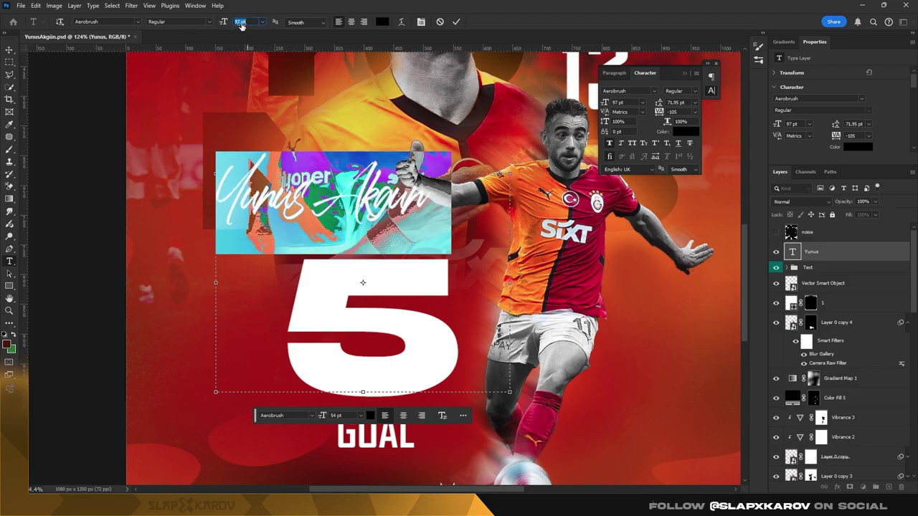
drag(226, 23, 253, 27)
key(ctrl+Return)
key(v)
key(ctrl+0)
mouse_move(367, 173)
mouse_down()
mouse_move(412, 215)
mouse_move(412, 226)
mouse_move(350, 210)
mouse_up()
key(z)
key(v)
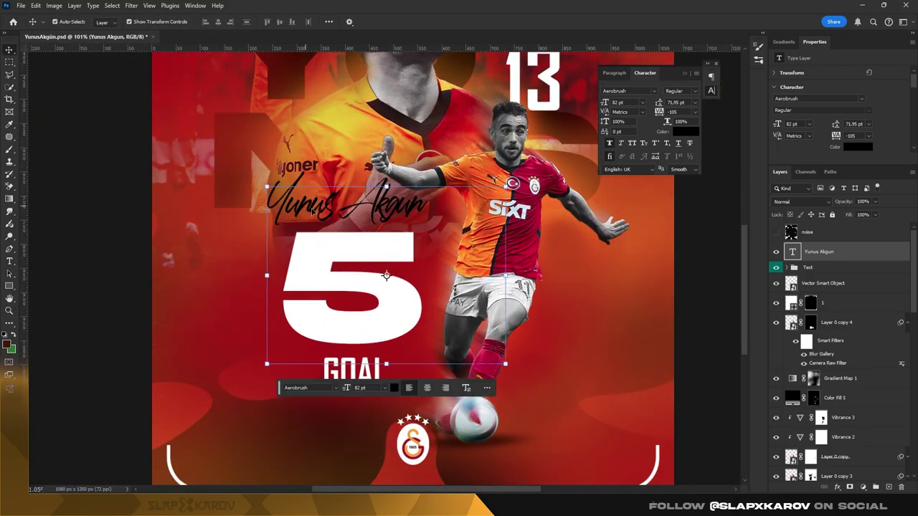
scroll(350, 209, up, 3)
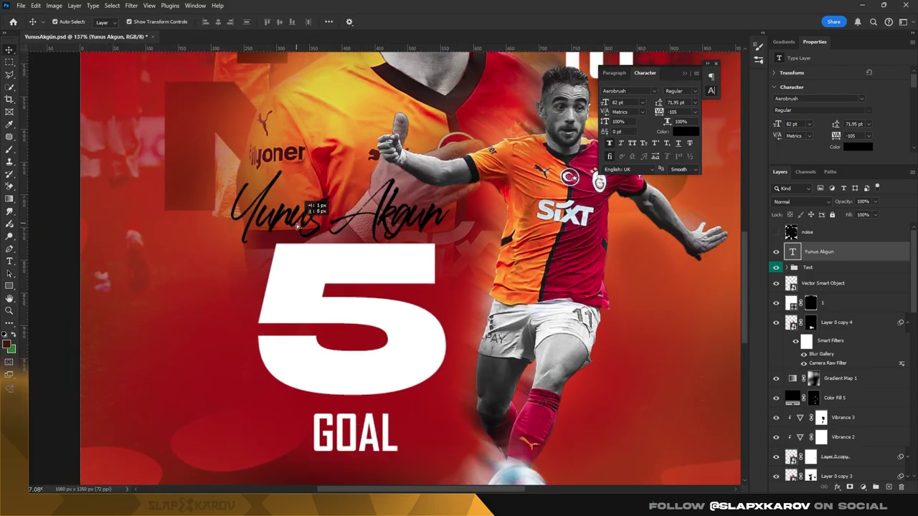
Delete the word Akgun from the signature text.
double_click(430, 218)
click(453, 224)
double_click(453, 224)
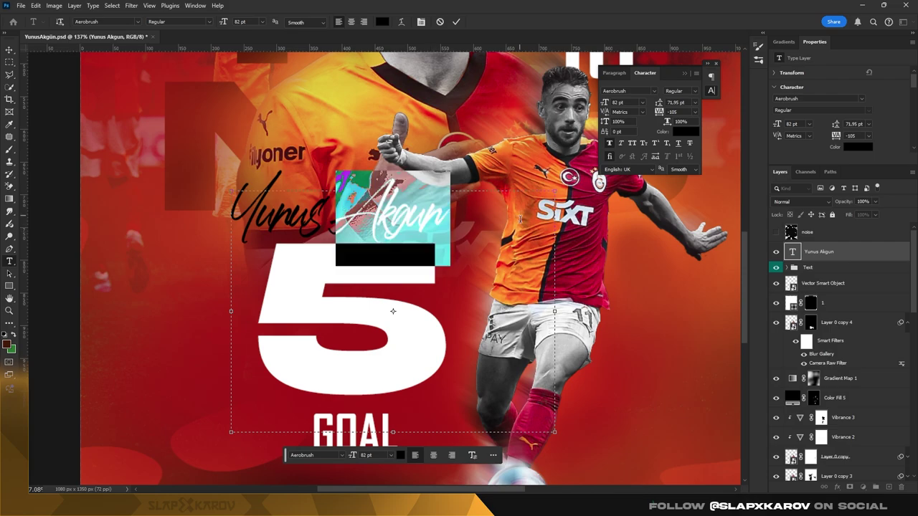
key(BackSpace)
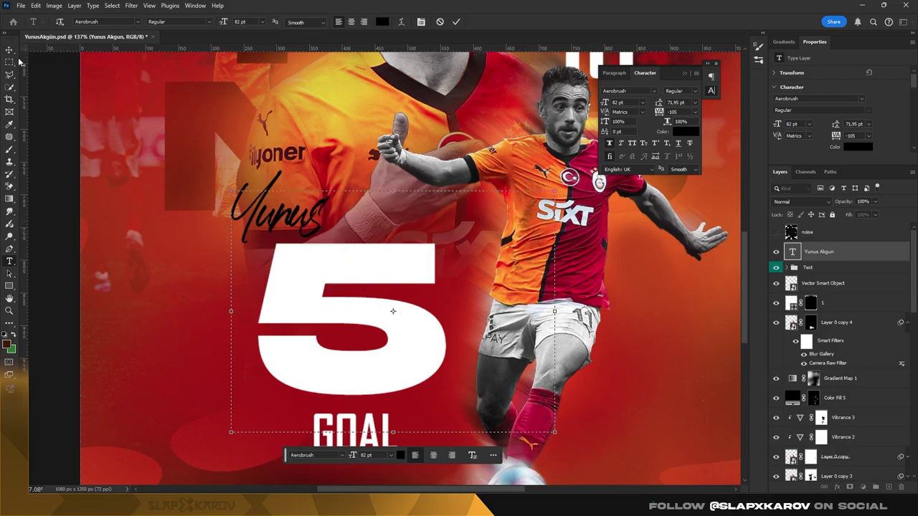
Duplicate the name layer as Akgun and place it across the 5 below Yunus.
key(ctrl+j)
double_click(345, 228)
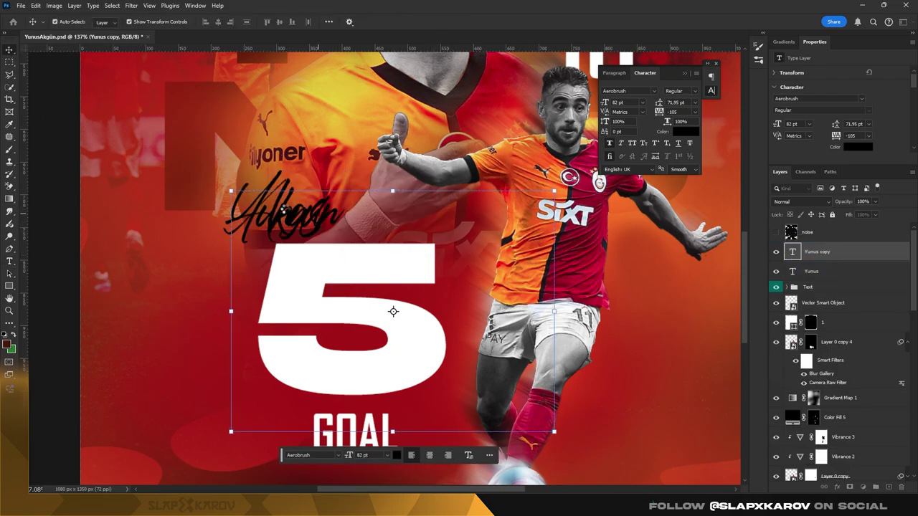
drag(300, 193, 316, 249)
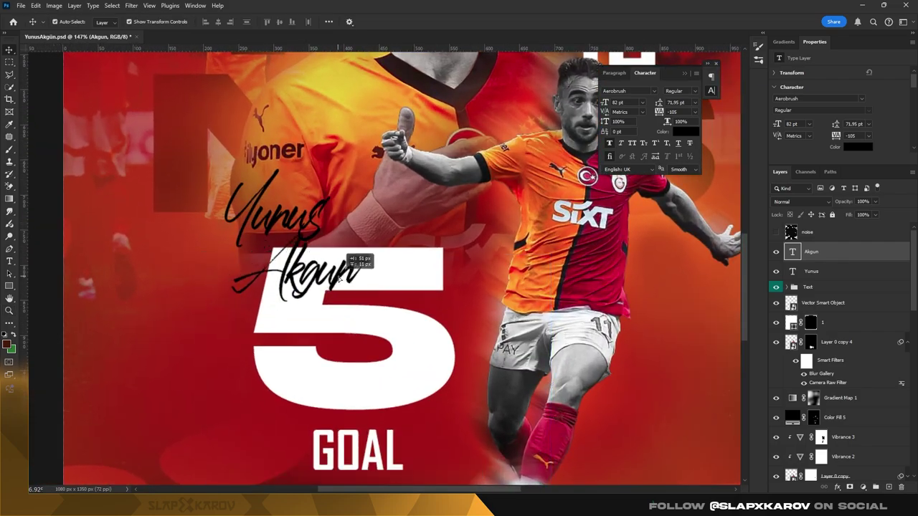
mouse_move(273, 283)
mouse_down()
mouse_move(240, 256)
mouse_move(285, 248)
mouse_up()
key(ctrl+t)
scroll(297, 256, down, 5)
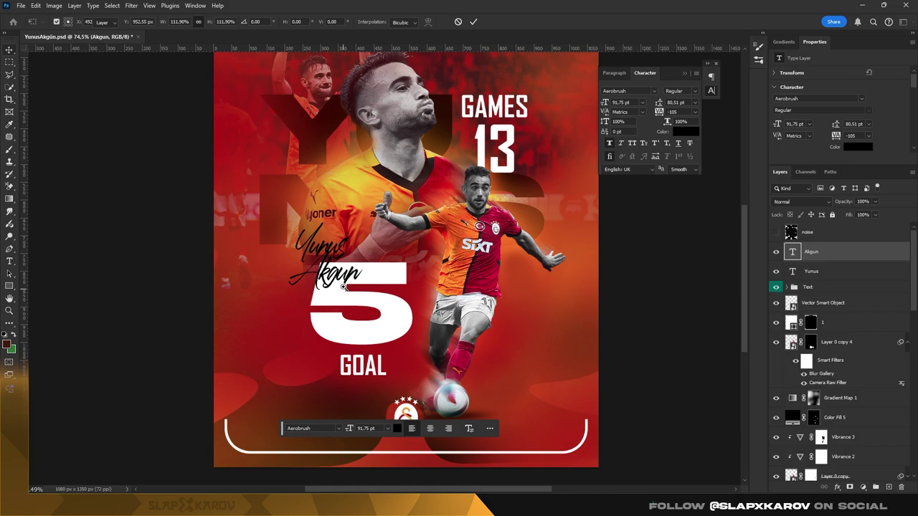
scroll(342, 287, up, 4)
drag(342, 262, 361, 284)
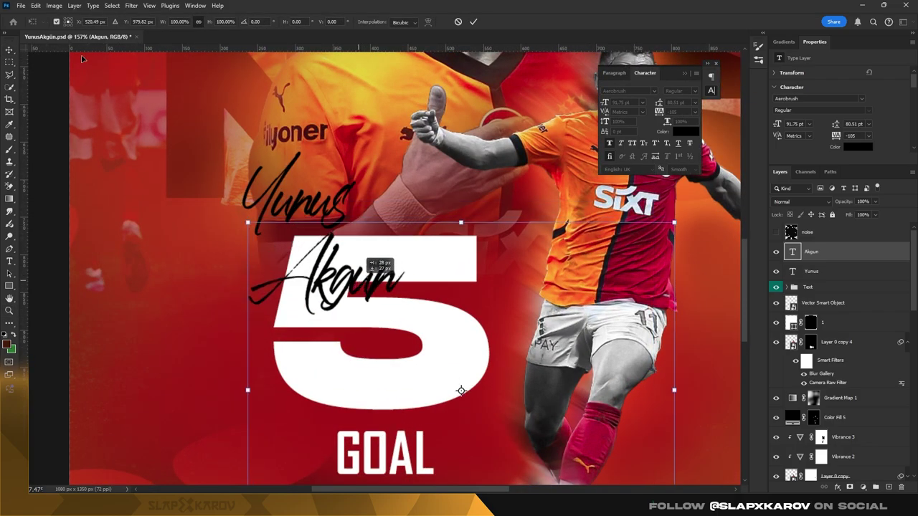
key(Return)
scroll(340, 213, up, 3)
Duplicate the Akgun layer and change its text to #11.
click(340, 213)
key(z)
scroll(479, 385, down, 5)
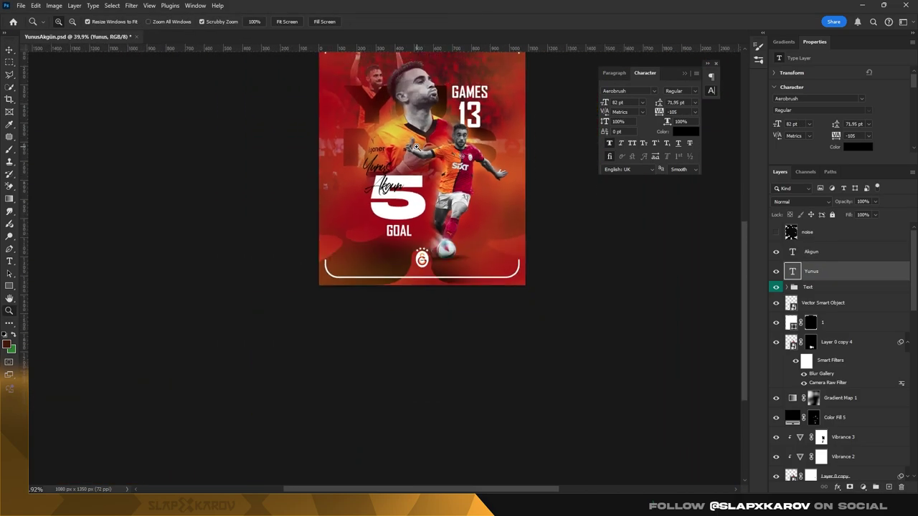
scroll(419, 184, up, 3)
scroll(419, 184, up, 3)
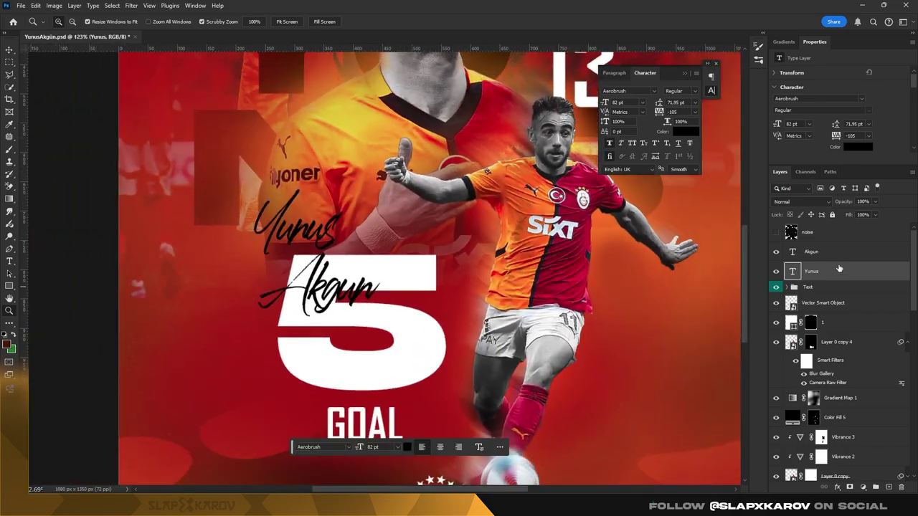
click(828, 251)
key(ctrl+j)
double_click(792, 252)
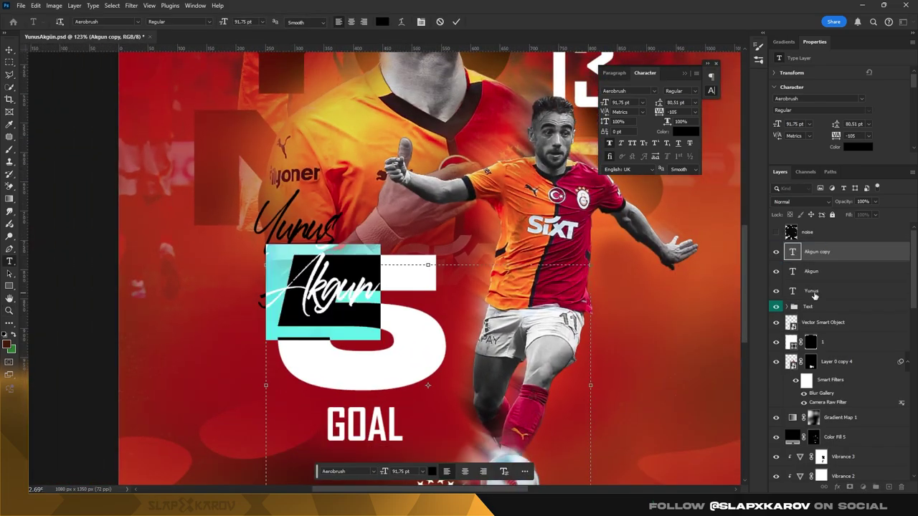
key(Left)
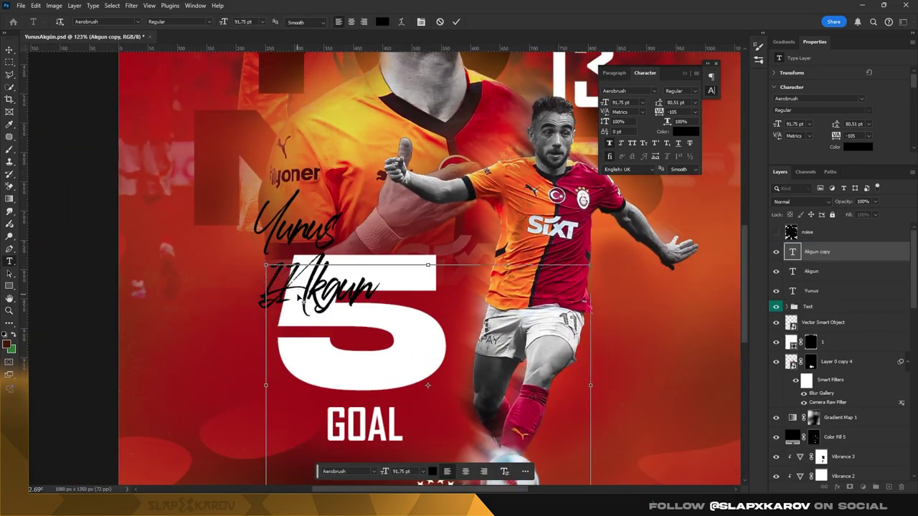
text(#11)
key(ctrl+Return)
Shrink #11 slightly and place it beside Yunus between the name lines.
key(ctrl+t)
mouse_move(271, 257)
mouse_down()
mouse_move(350, 203)
mouse_move(394, 220)
mouse_up()
drag(403, 245, 373, 243)
key(Return)
key(z)
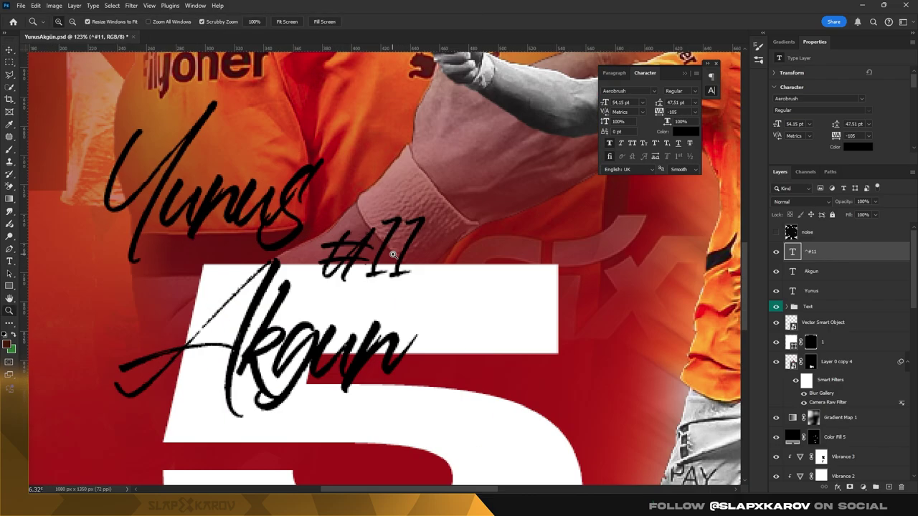
drag(430, 131, 385, 130)
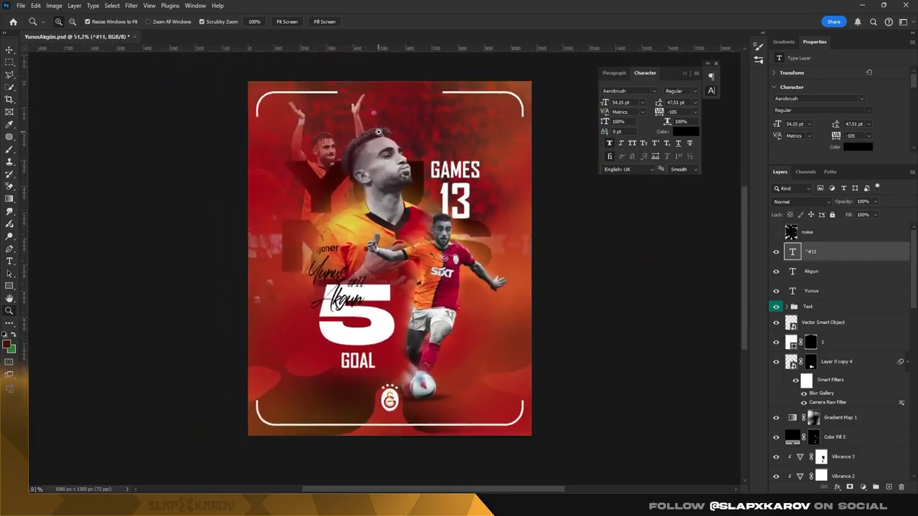